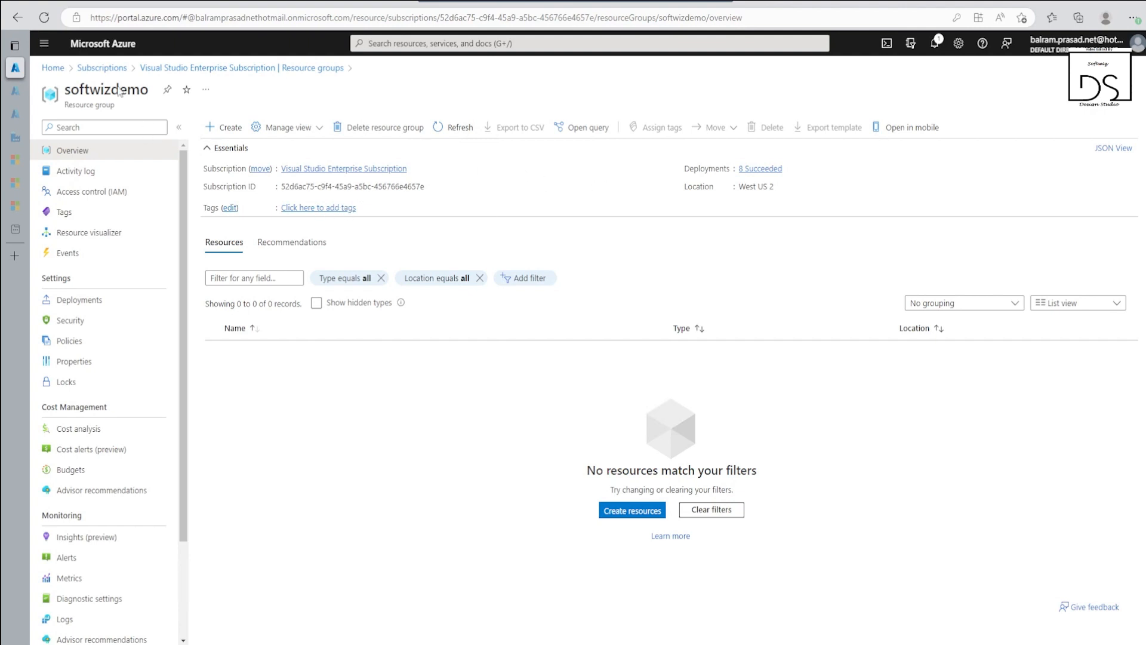
Start an Azure SQL Managed Instance from the Marketplace in the softwizdemo resource group, named softwizmisqlserver in East US 2
{"action": "left_click", "coordinate": [224, 127]}
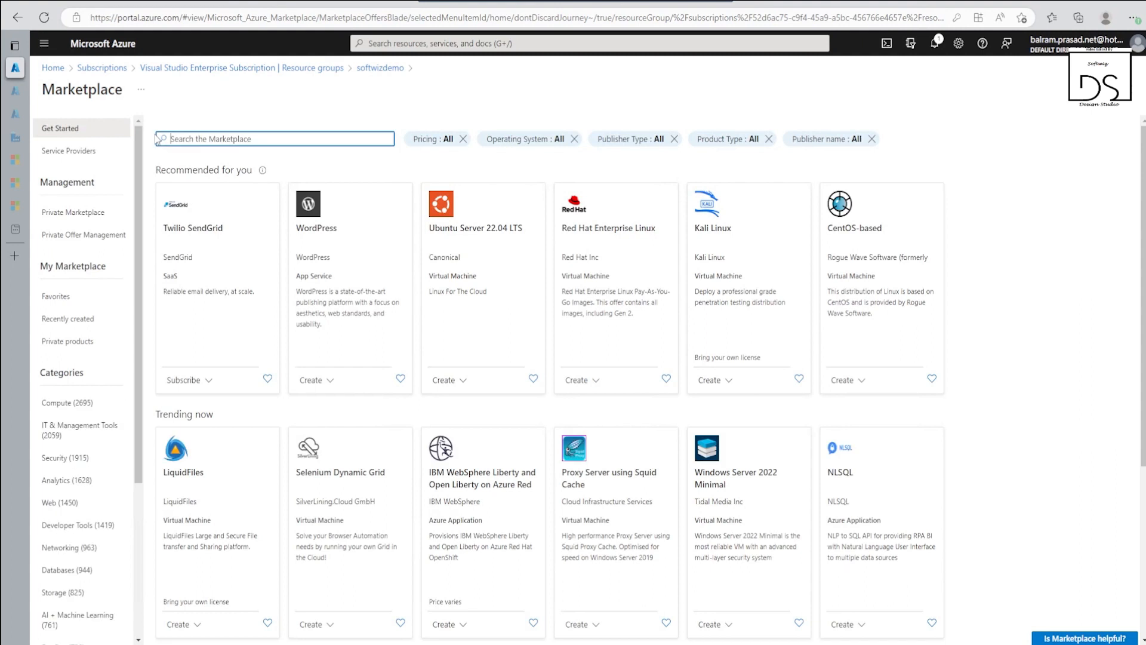
{"action": "type", "text": "SQL M"}
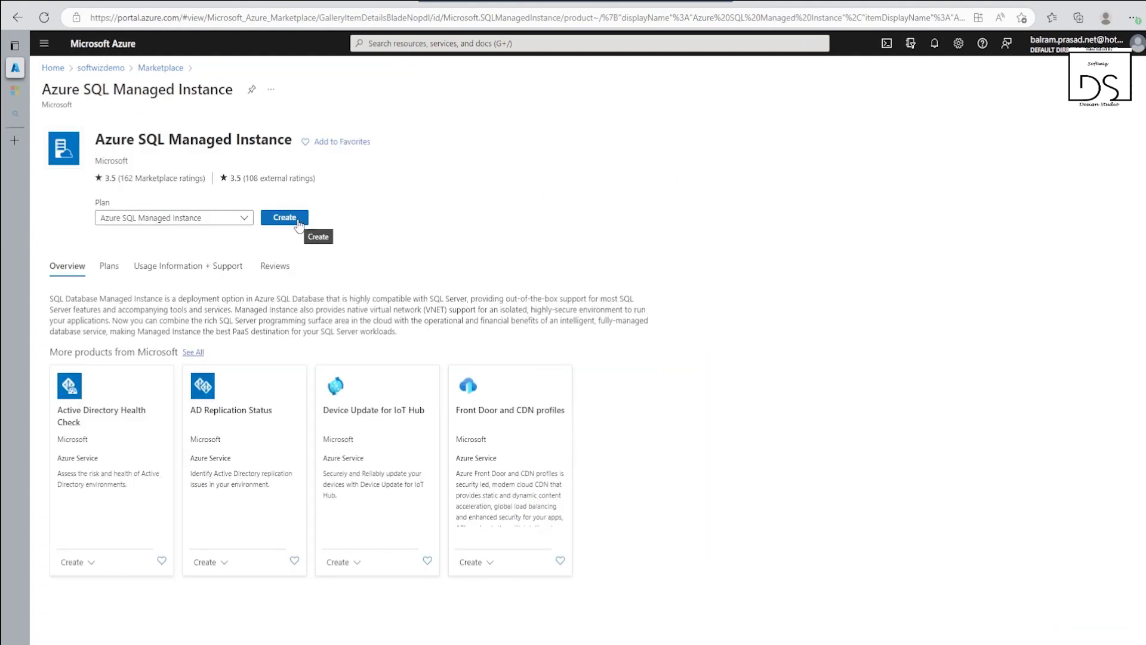
{"action": "left_click", "coordinate": [298, 221]}
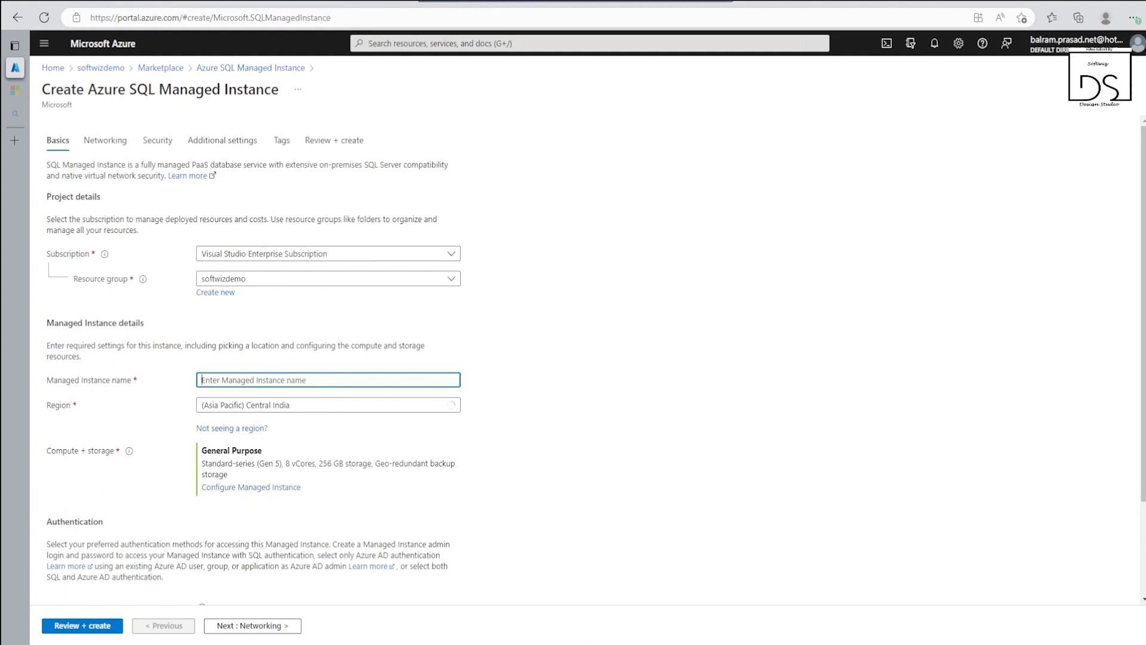
{"action": "type", "text": "softwizmisqlserver"}
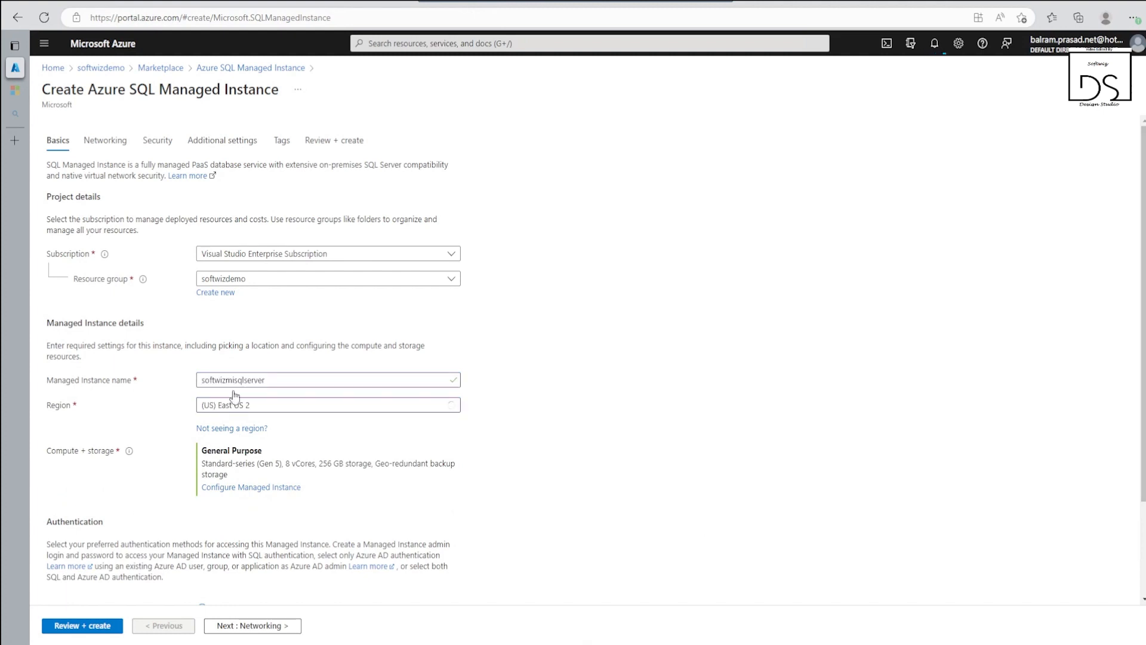
{"action": "left_click", "coordinate": [263, 625]}
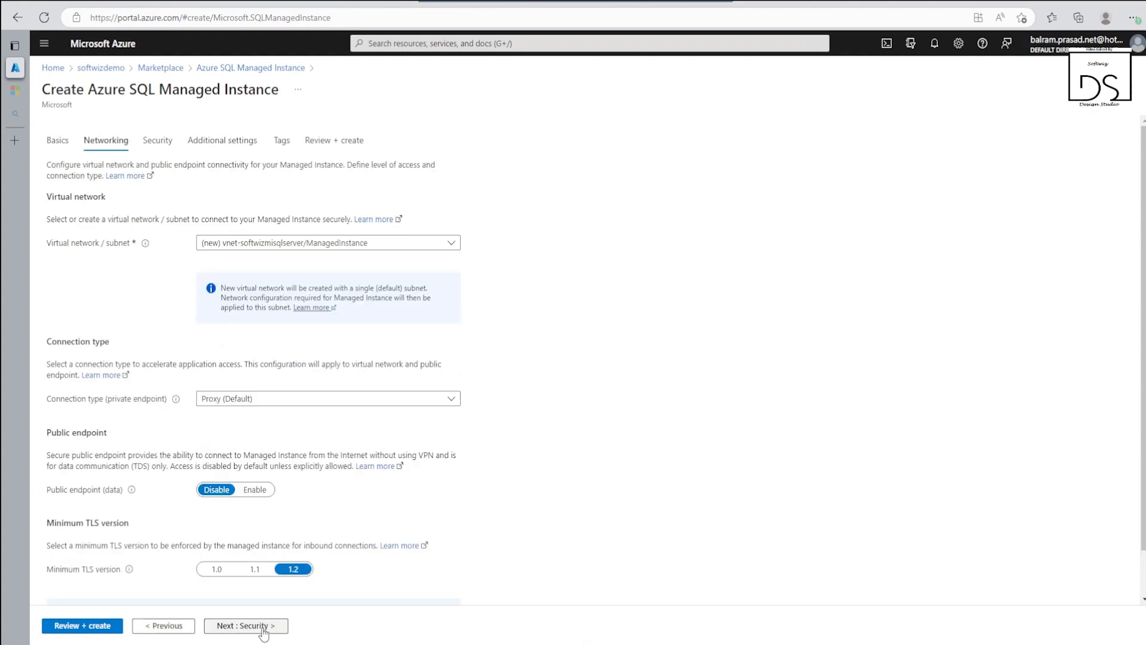
{"action": "left_click", "coordinate": [110, 626]}
{"action": "left_click", "coordinate": [119, 626]}
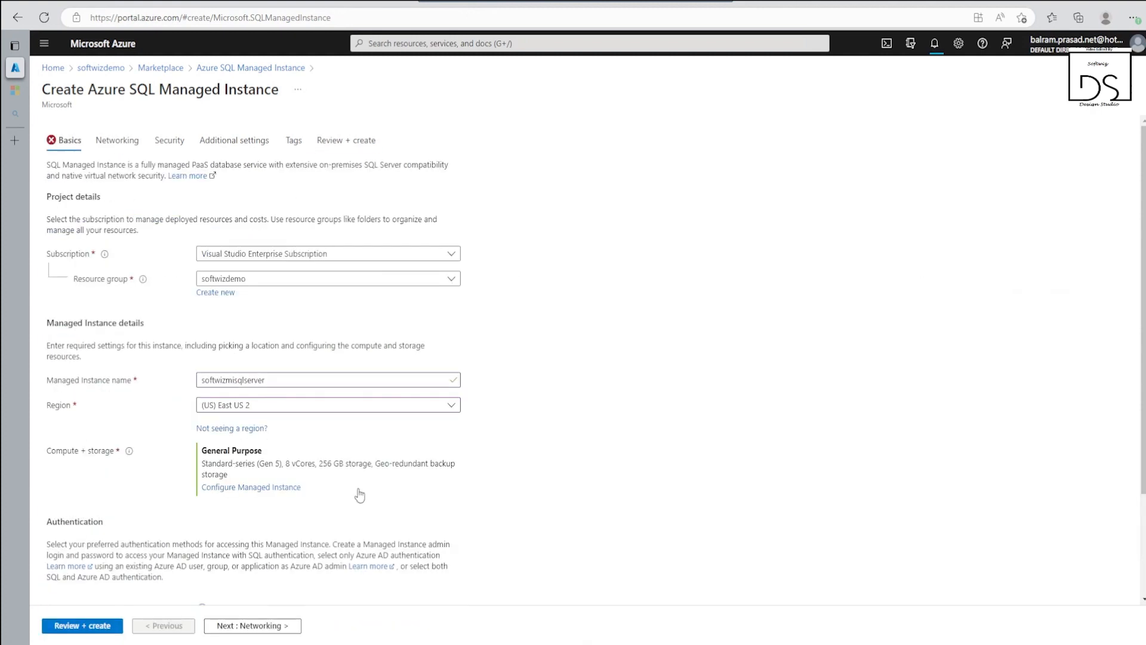
Configure the managed instance's compute and storage with 4 vCores, 32 GB storage and locally-redundant backup storage, and apply it
{"action": "scroll", "coordinate": [358, 489], "scroll_direction": "down", "scroll_amount": 2}
{"action": "left_click", "coordinate": [242, 414]}
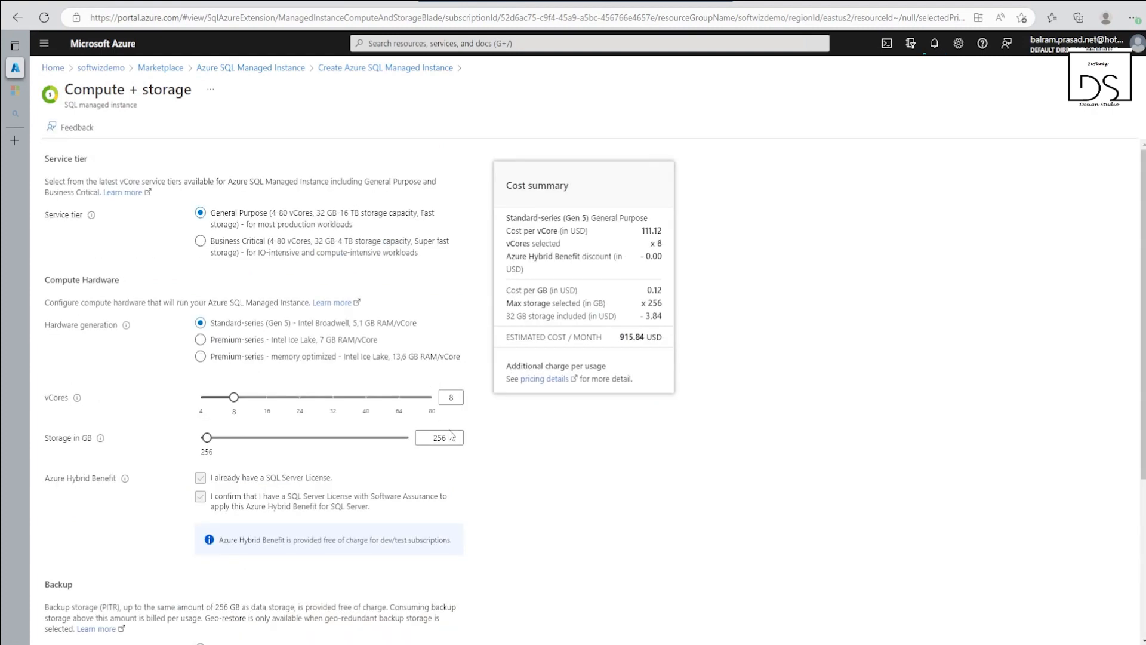
{"action": "double_click", "coordinate": [449, 434]}
{"action": "type", "text": "30"}
{"action": "left_click_drag", "start_coordinate": [450, 437], "coordinate": [394, 441]}
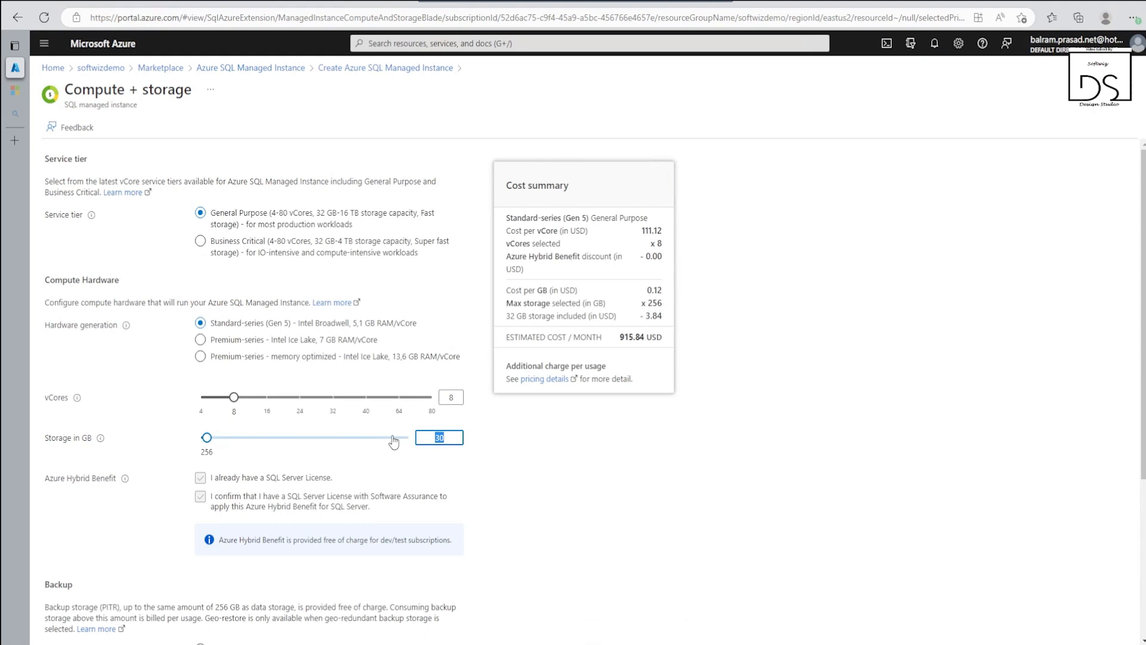
{"action": "key", "text": "Tab"}
{"action": "left_click_drag", "start_coordinate": [233, 399], "coordinate": [174, 399]}
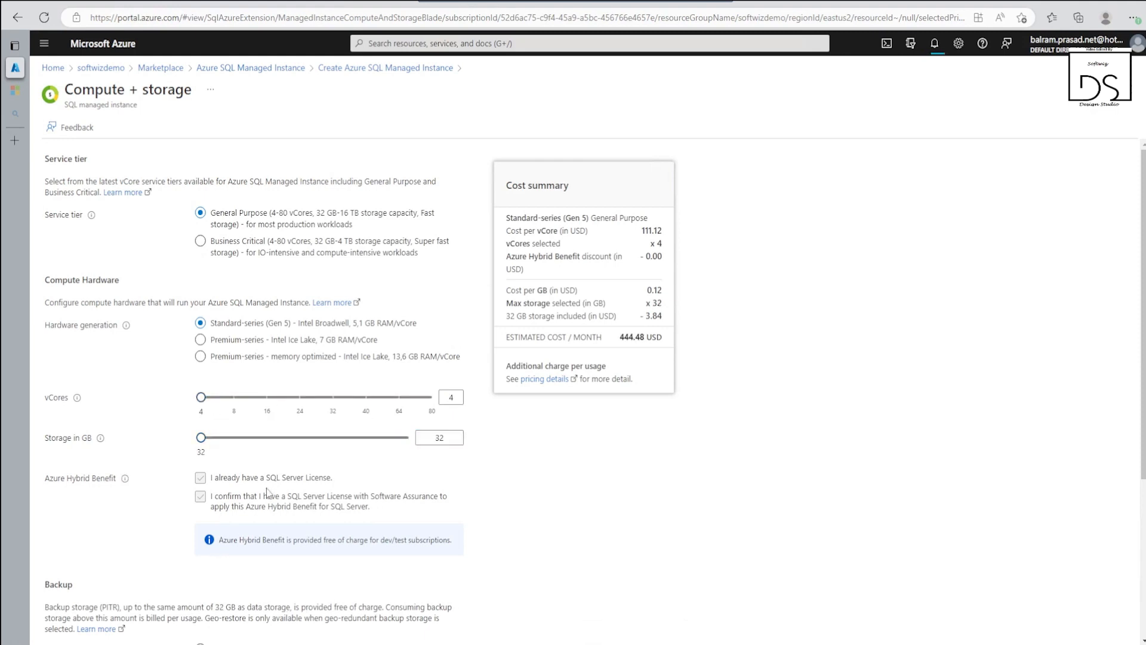
{"action": "scroll", "coordinate": [203, 587], "scroll_direction": "down", "scroll_amount": 4}
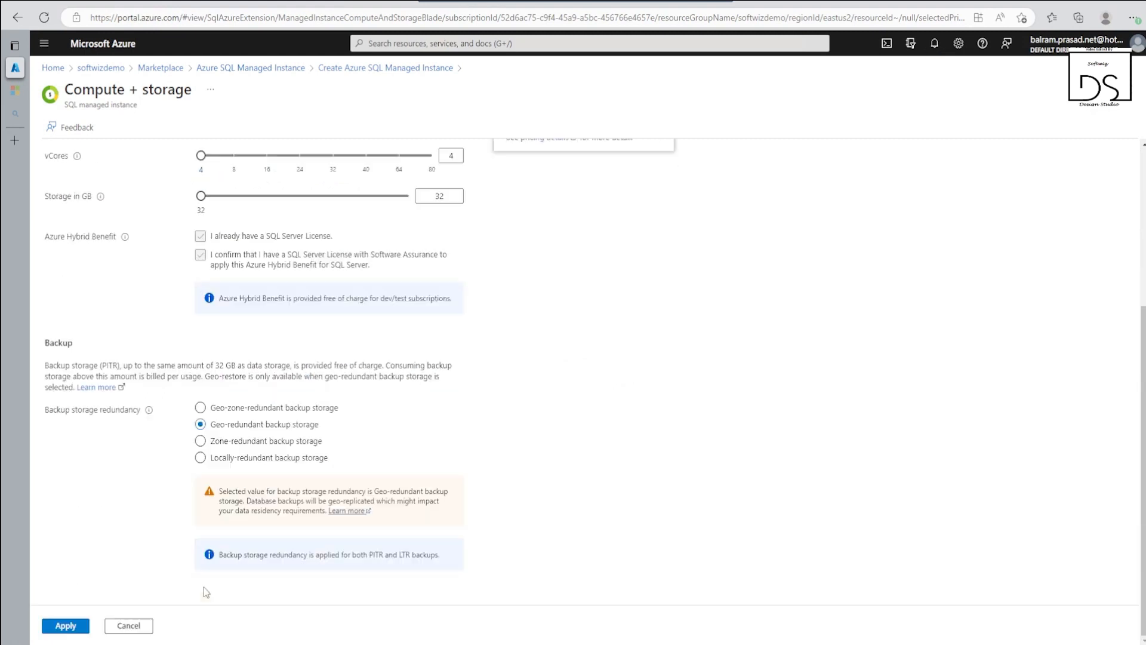
{"action": "left_click", "coordinate": [200, 458]}
{"action": "left_click", "coordinate": [65, 625]}
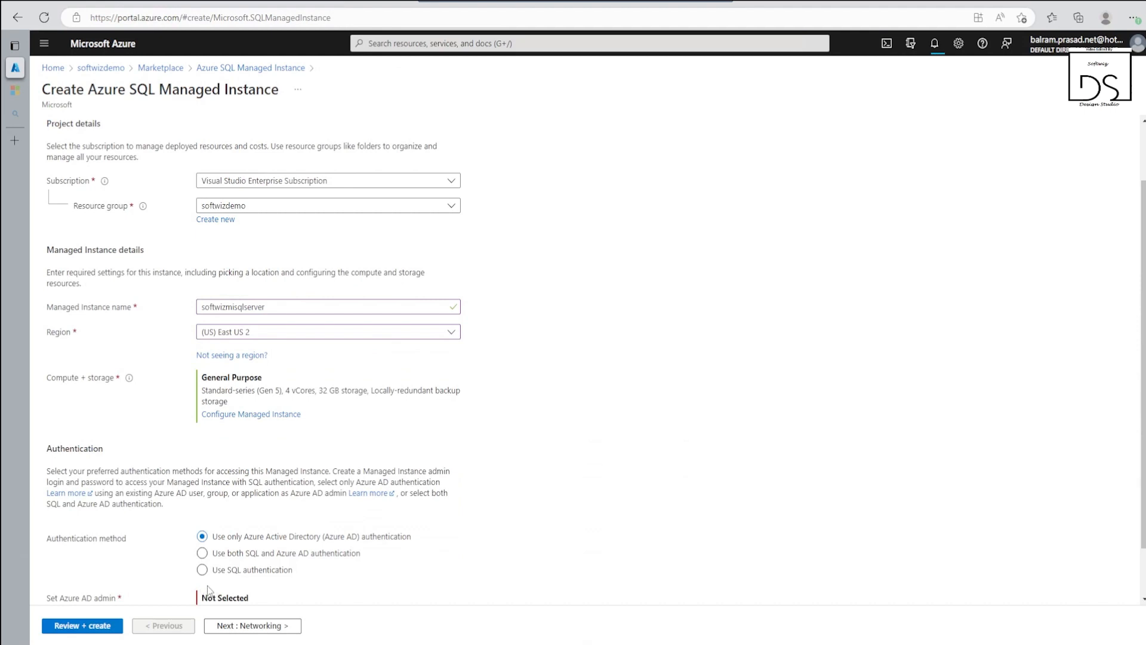
Set authentication to both SQL and Azure AD, and enter the admin login softwizadmin with its password and confirmation
{"action": "scroll", "coordinate": [256, 565], "scroll_direction": "down", "scroll_amount": 1}
{"action": "left_click", "coordinate": [205, 494]}
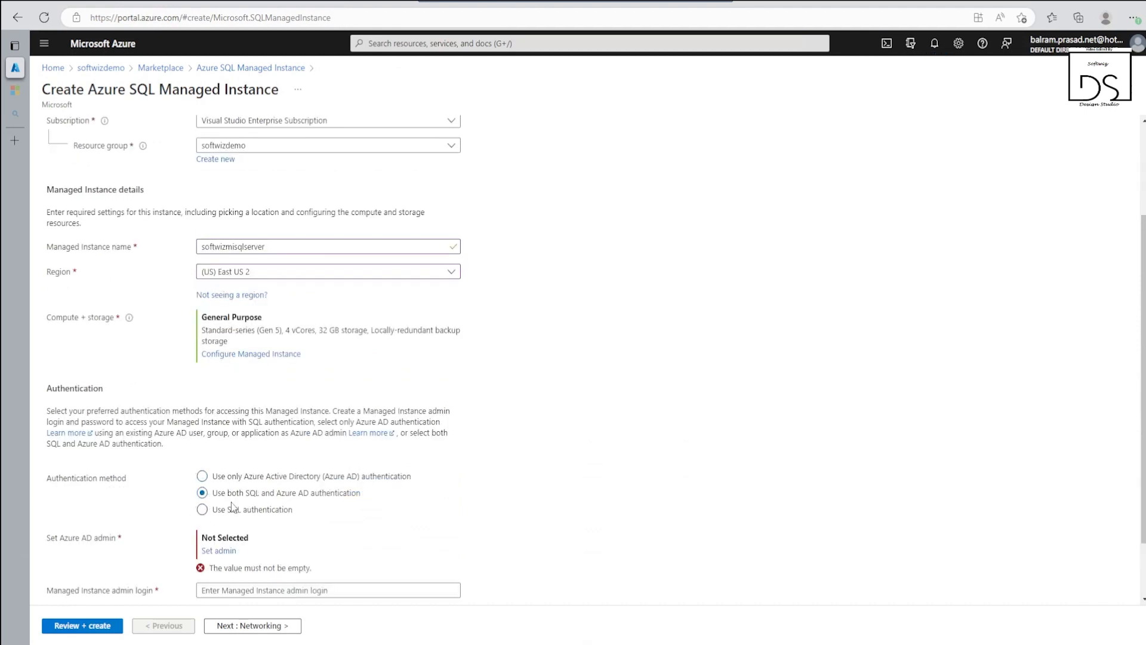
{"action": "scroll", "coordinate": [252, 531], "scroll_direction": "down", "scroll_amount": 1}
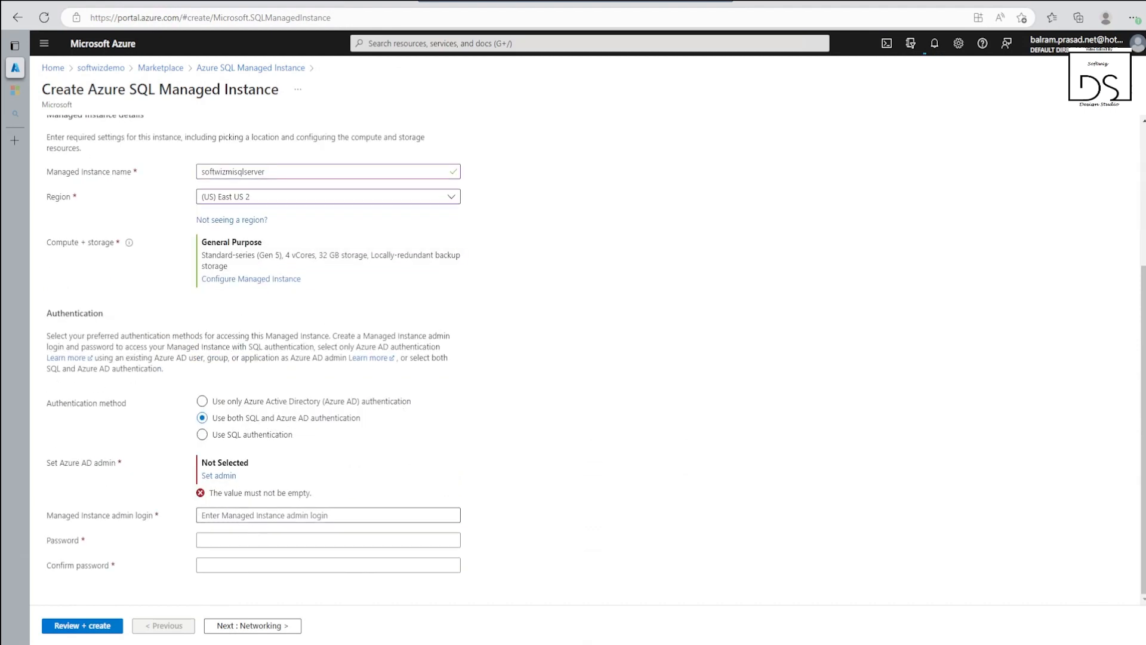
{"action": "left_click", "coordinate": [262, 515]}
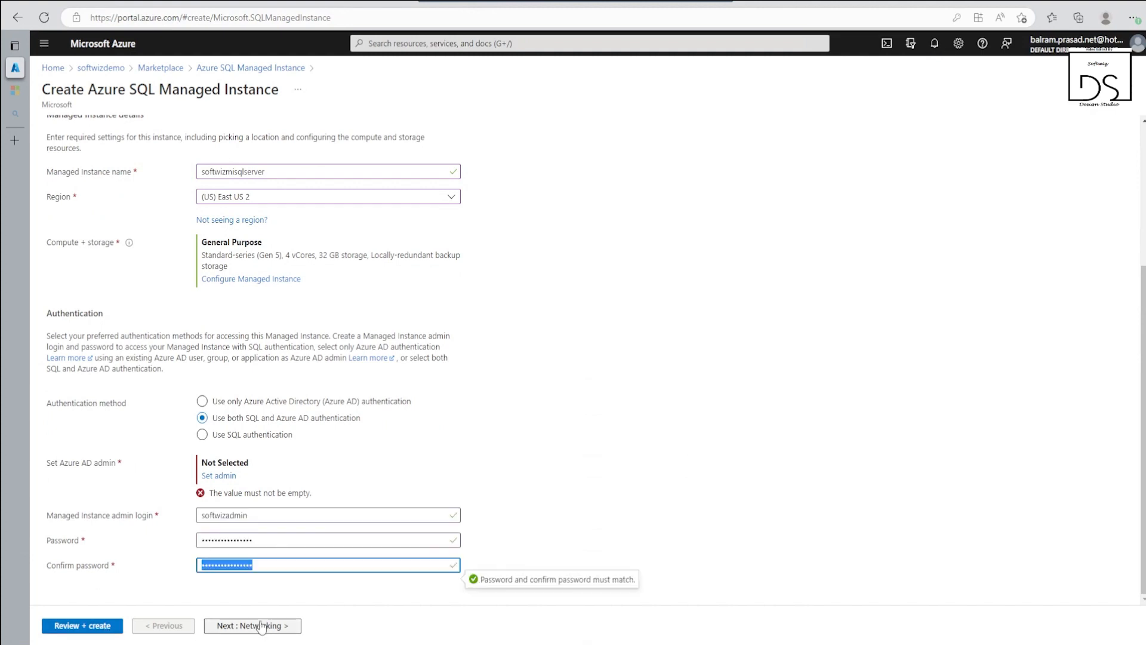
In the managed instance's networking settings, enable the public endpoint and allow access from Internet
{"action": "left_click", "coordinate": [263, 625]}
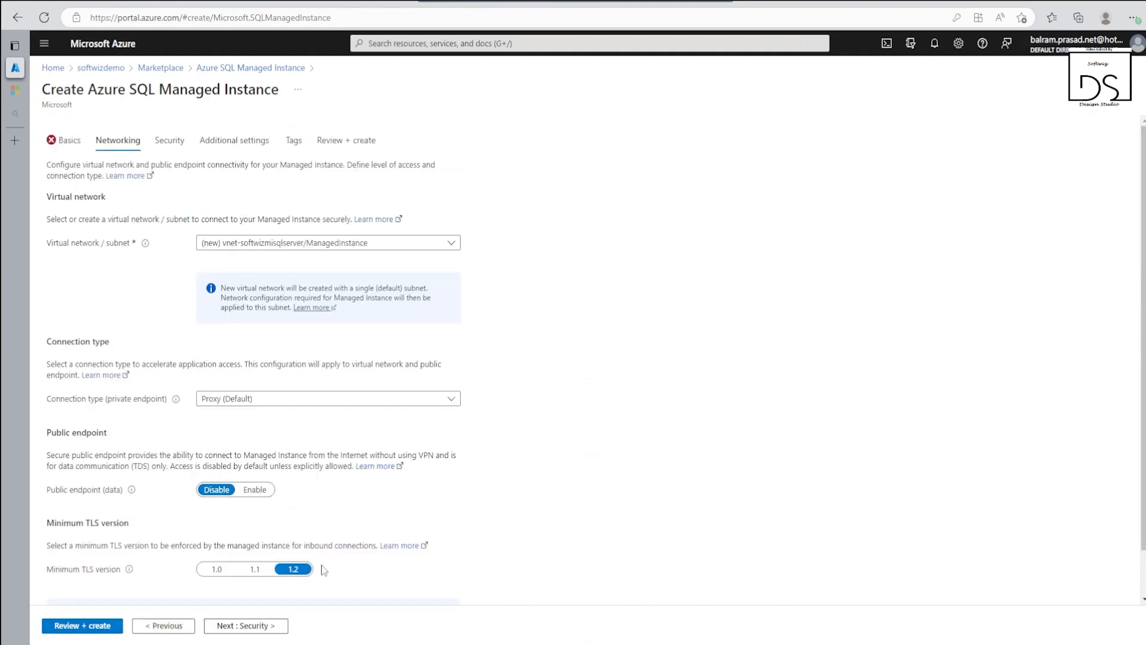
{"action": "left_click", "coordinate": [255, 495]}
{"action": "scroll", "coordinate": [330, 499], "scroll_direction": "down", "scroll_amount": 1}
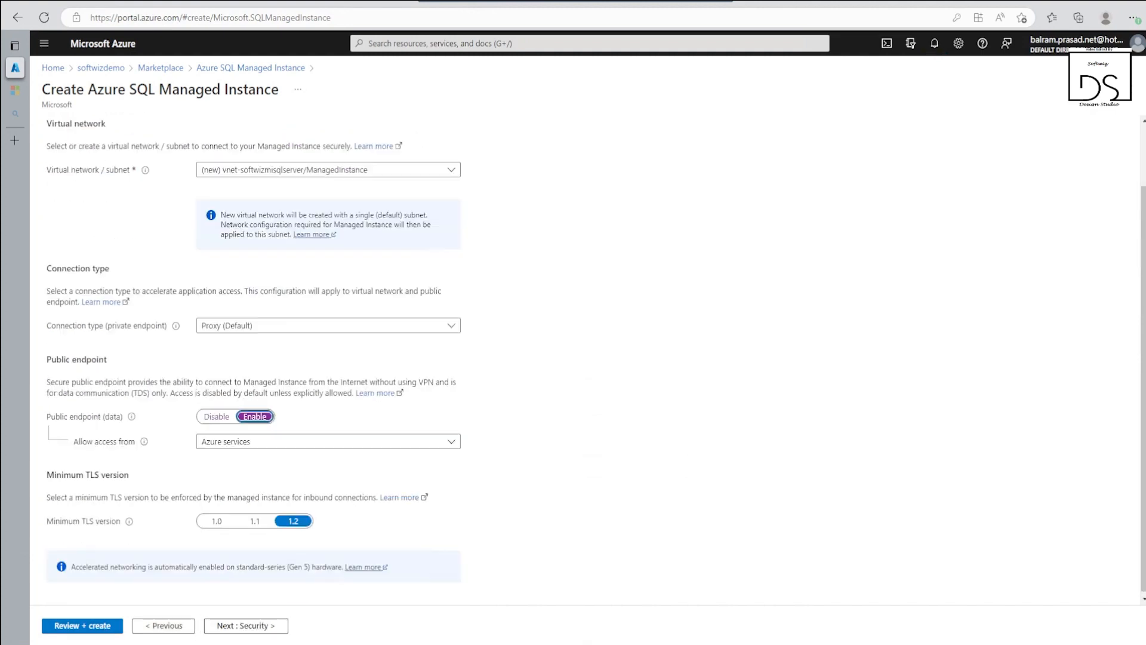
{"action": "left_click", "coordinate": [307, 449]}
{"action": "left_click", "coordinate": [238, 480]}
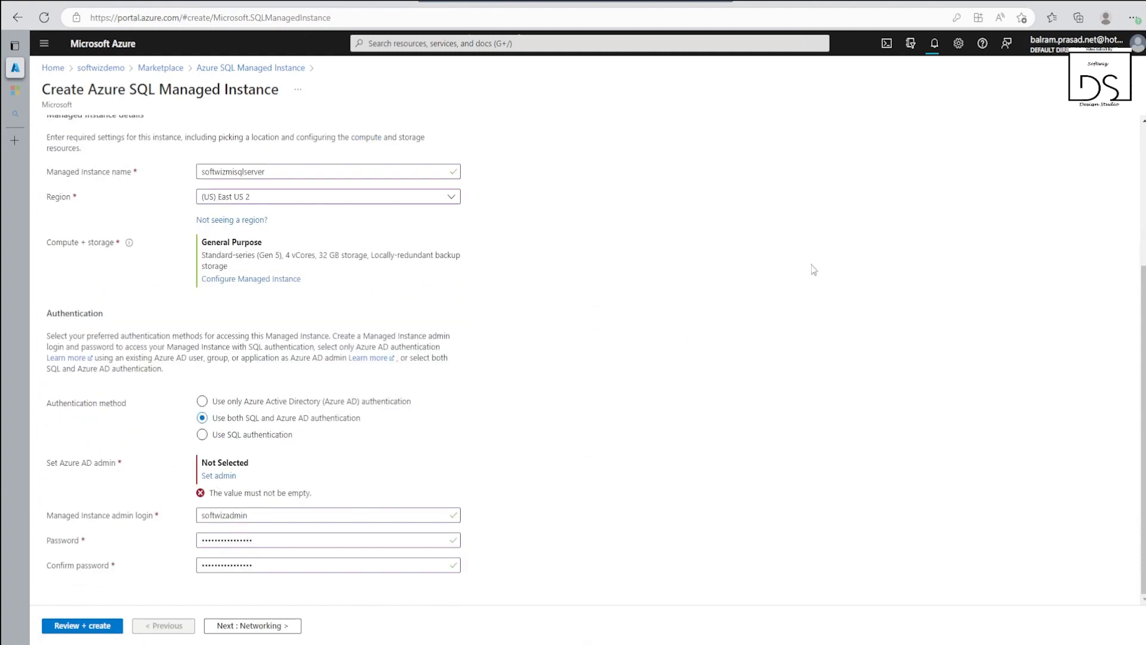
Find and assign the Azure AD admin account for the managed instance, and submit the instance for creation
{"action": "left_click", "coordinate": [872, 117]}
{"action": "type", "text": "balram"}
{"action": "left_click", "coordinate": [922, 212]}
{"action": "left_click", "coordinate": [836, 625]}
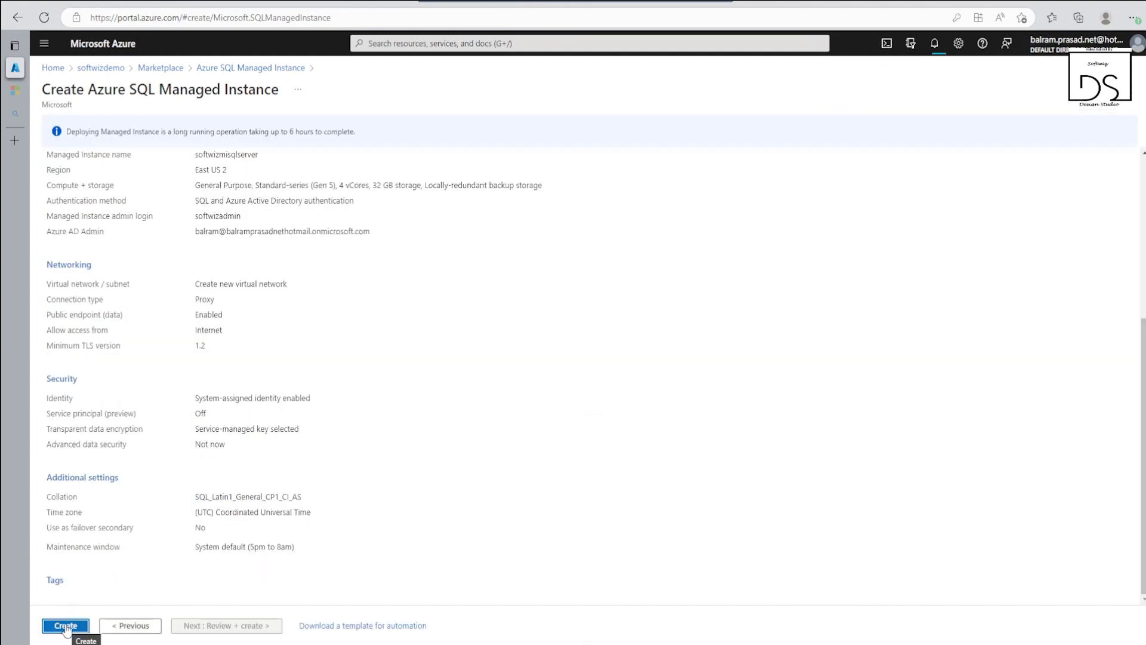
{"action": "left_click", "coordinate": [66, 625]}
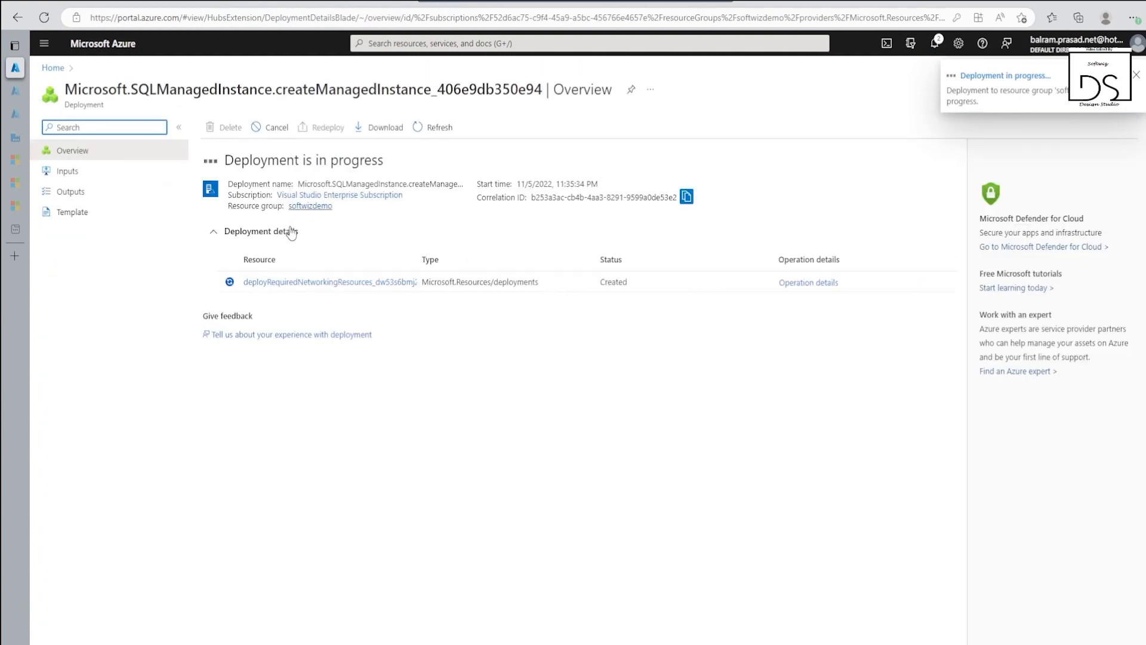
Set up a storage account in softwizdemo named softwizlake, in East US 2 with Standard performance and locally-redundant storage (LRS)
{"action": "left_click", "coordinate": [310, 206]}
{"action": "left_click", "coordinate": [206, 127]}
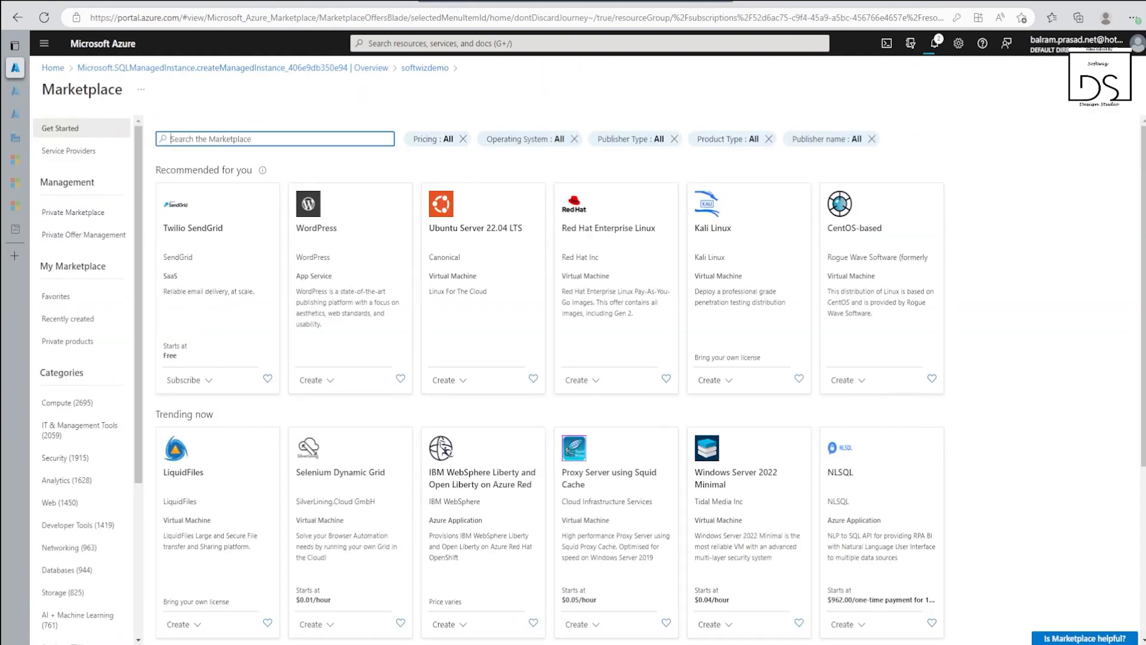
{"action": "type", "text": "storage account"}
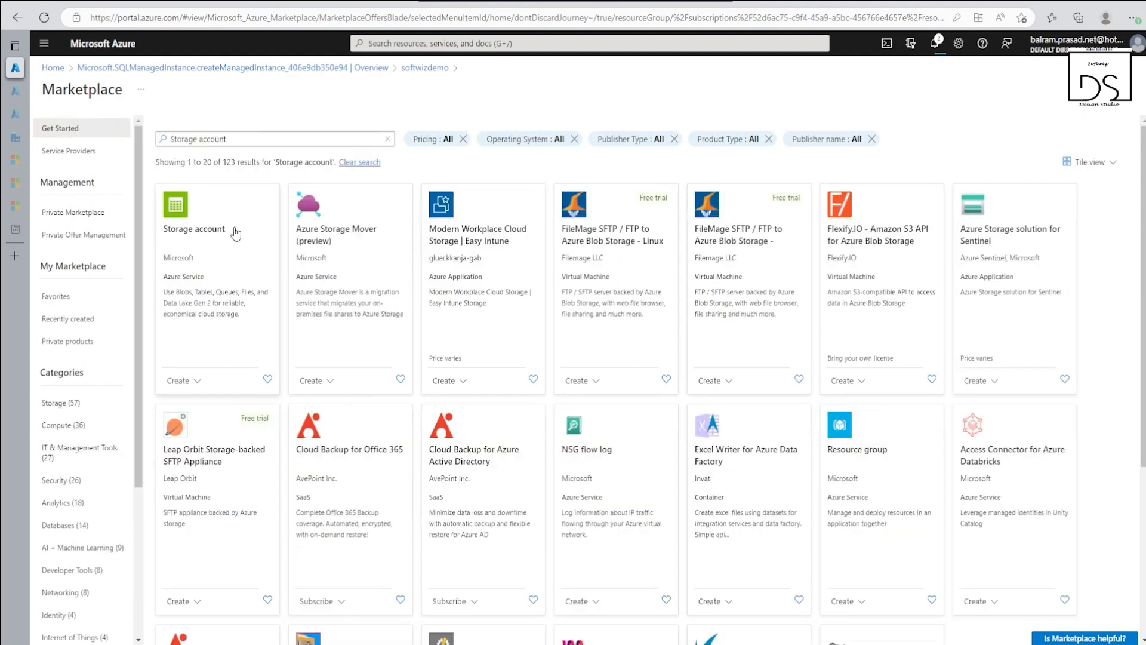
{"action": "left_click", "coordinate": [213, 278]}
{"action": "left_click", "coordinate": [290, 216]}
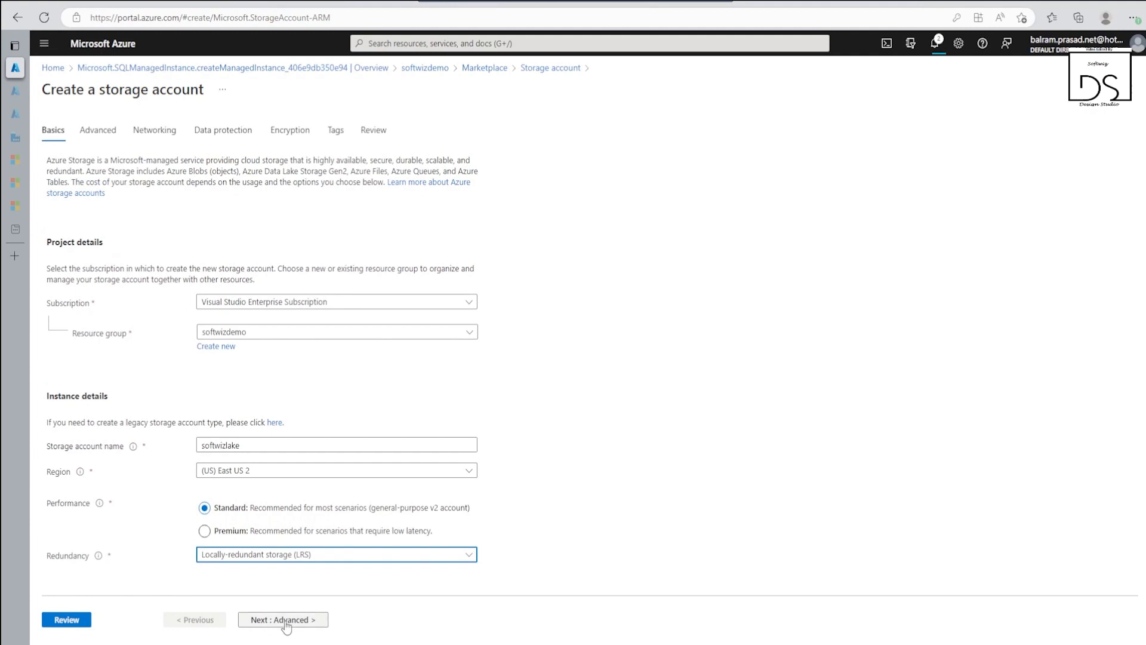
Enable the hierarchical namespace for the storage account, keep public access from all networks, and create the account
{"action": "left_click", "coordinate": [285, 621]}
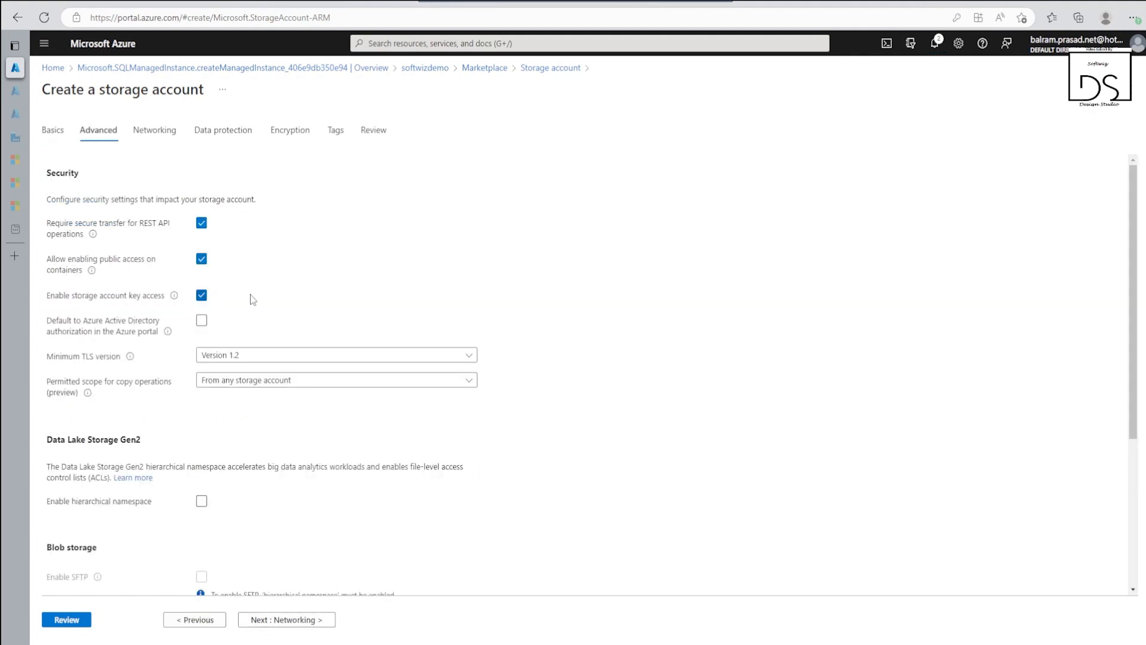
{"action": "left_click", "coordinate": [202, 502]}
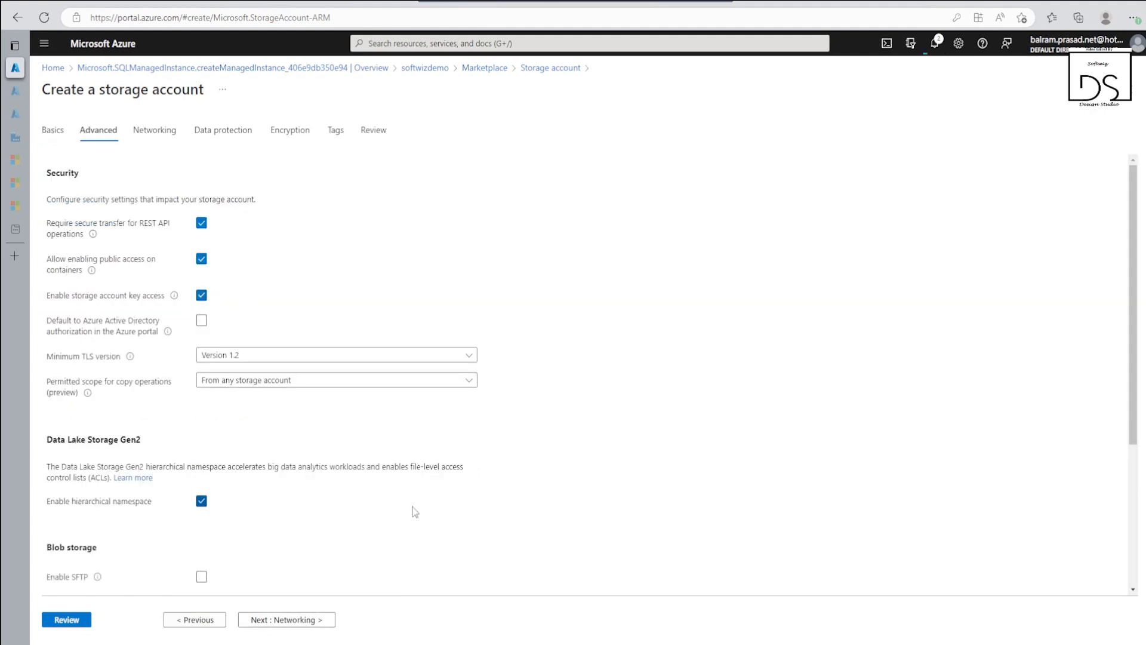
{"action": "scroll", "coordinate": [416, 511], "scroll_direction": "down", "scroll_amount": 1}
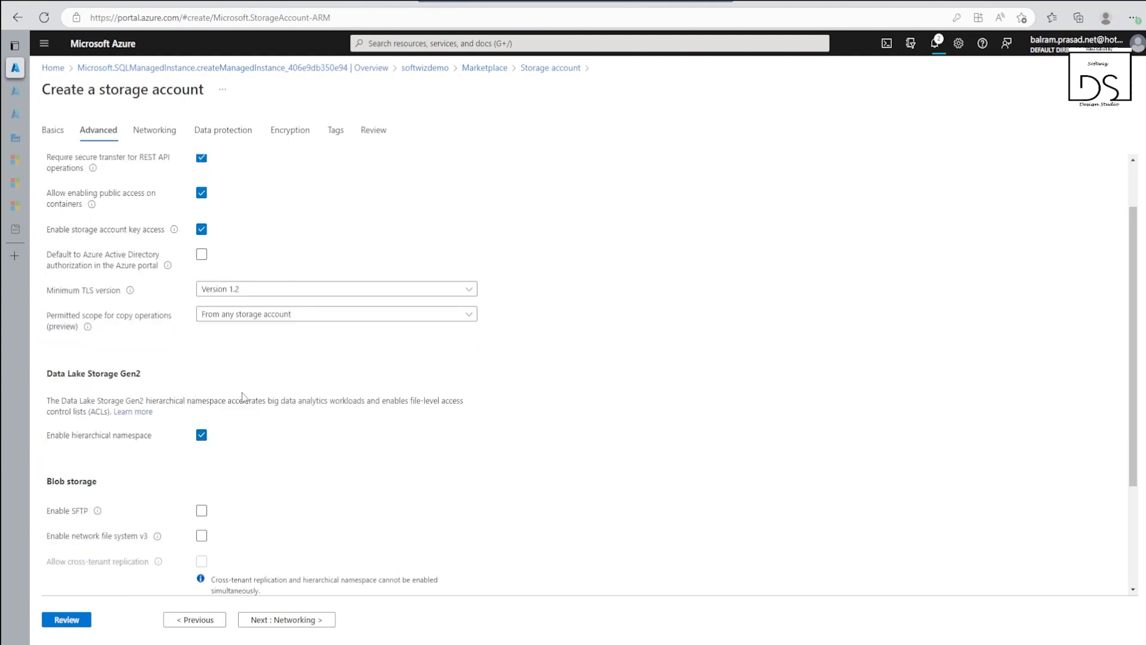
{"action": "scroll", "coordinate": [243, 397], "scroll_direction": "down", "scroll_amount": 1}
{"action": "left_click", "coordinate": [328, 622]}
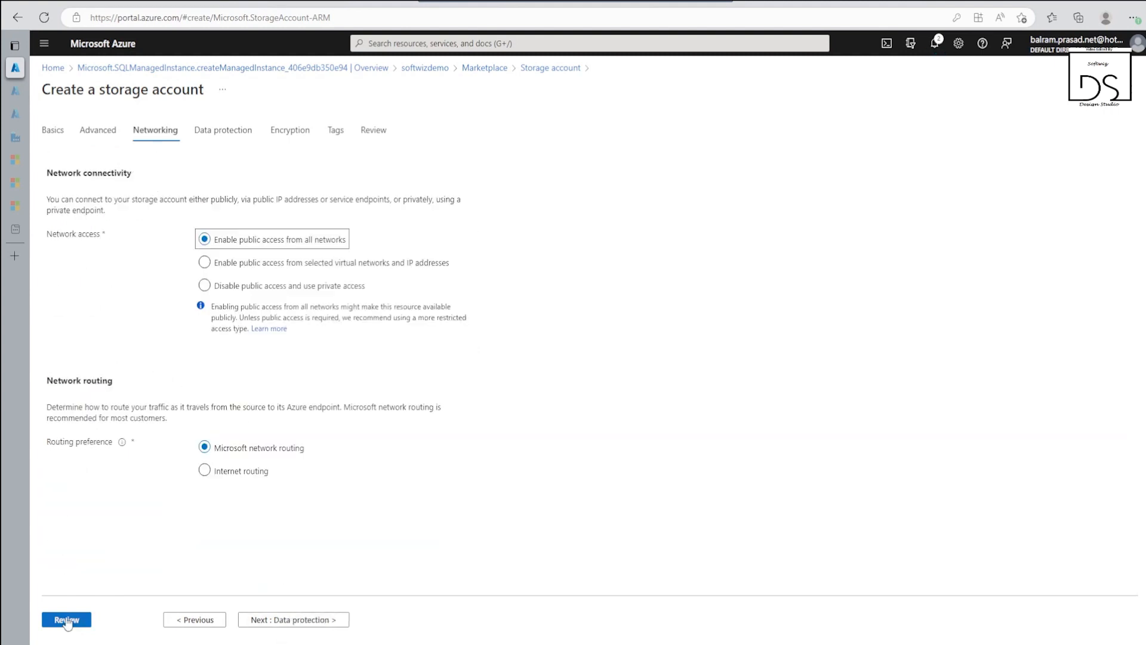
{"action": "left_click", "coordinate": [65, 619]}
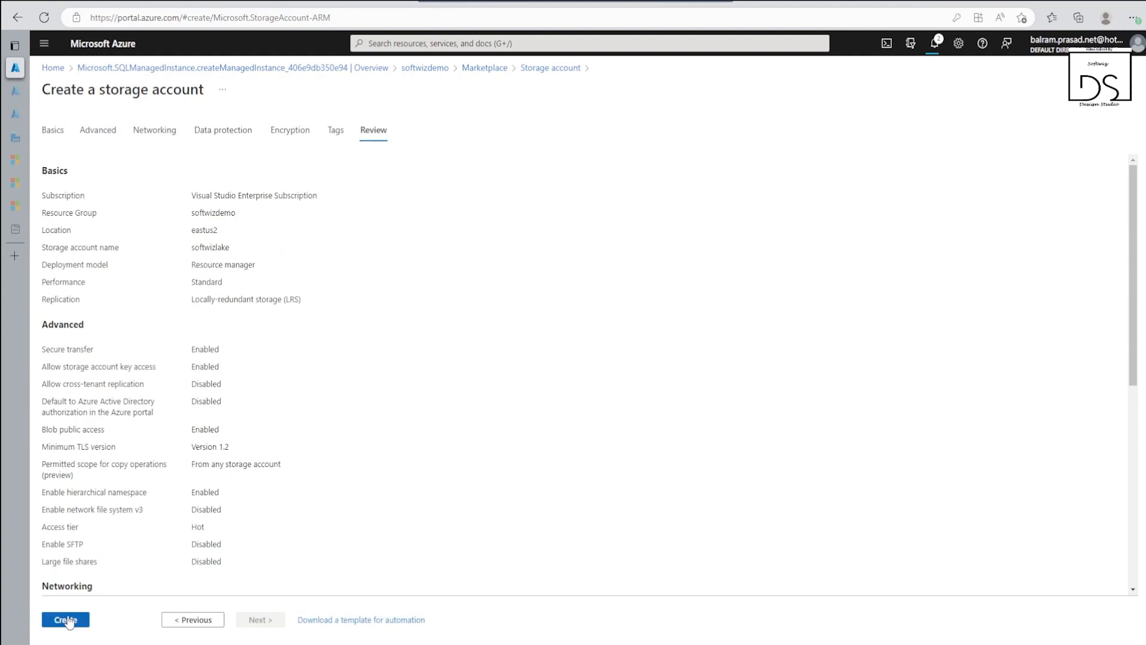
{"action": "left_click", "coordinate": [65, 619]}
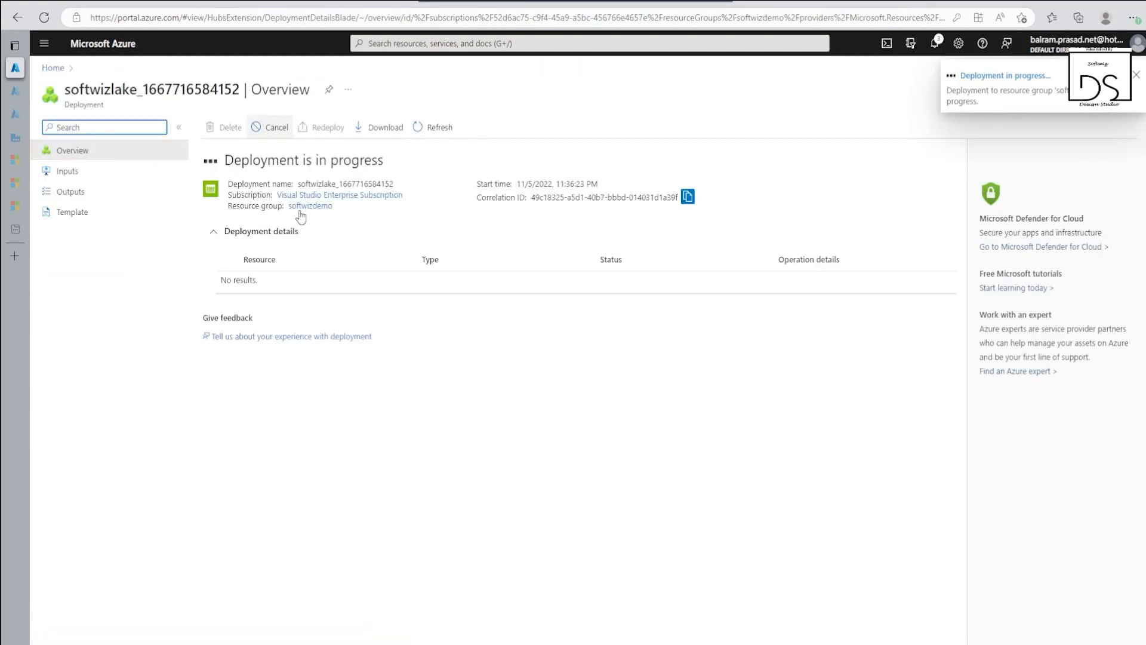
Find Data Factory in the Marketplace from the softwizdemo resource group and start creating one
{"action": "left_click", "coordinate": [309, 206]}
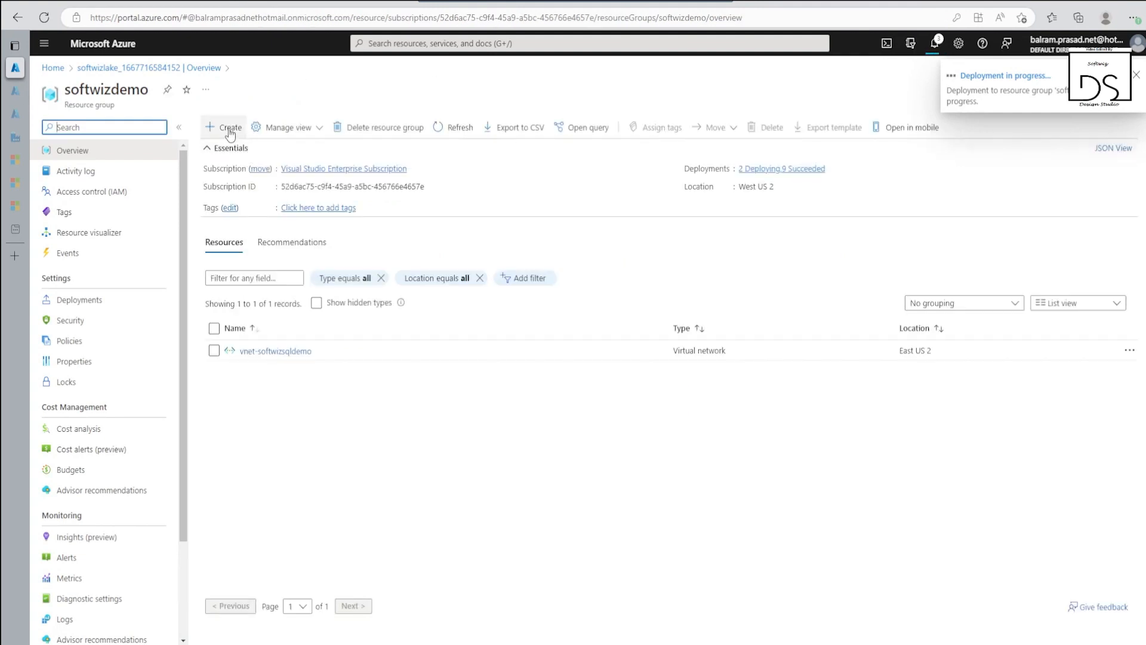
{"action": "left_click", "coordinate": [232, 128]}
{"action": "type", "text": "Data Factory"}
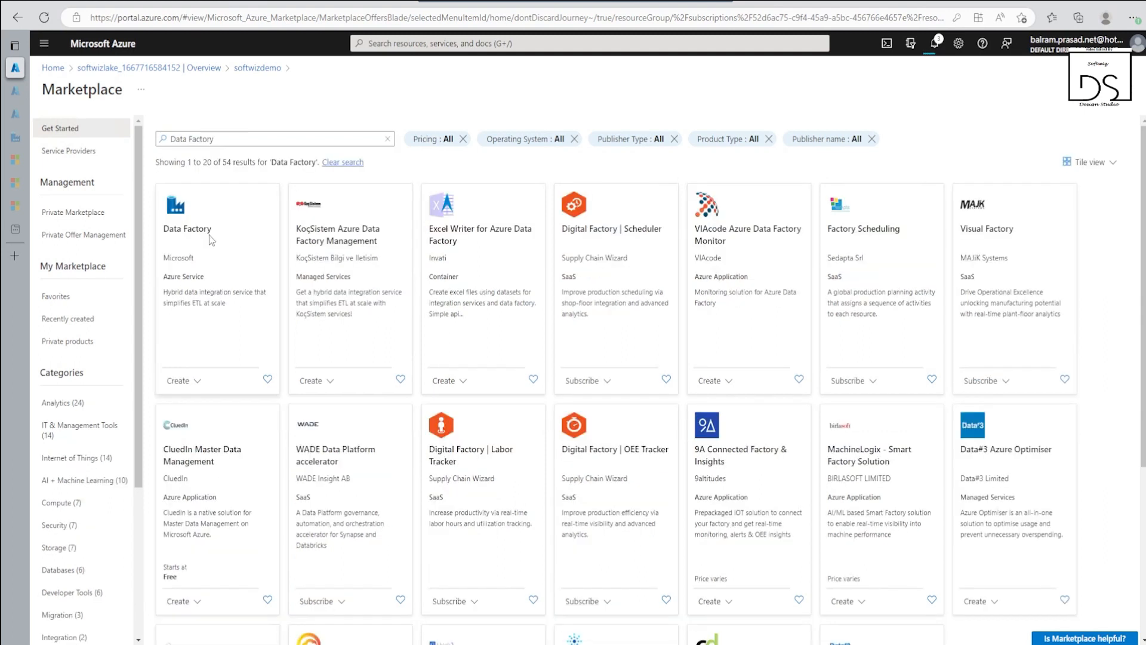
{"action": "left_click", "coordinate": [209, 236]}
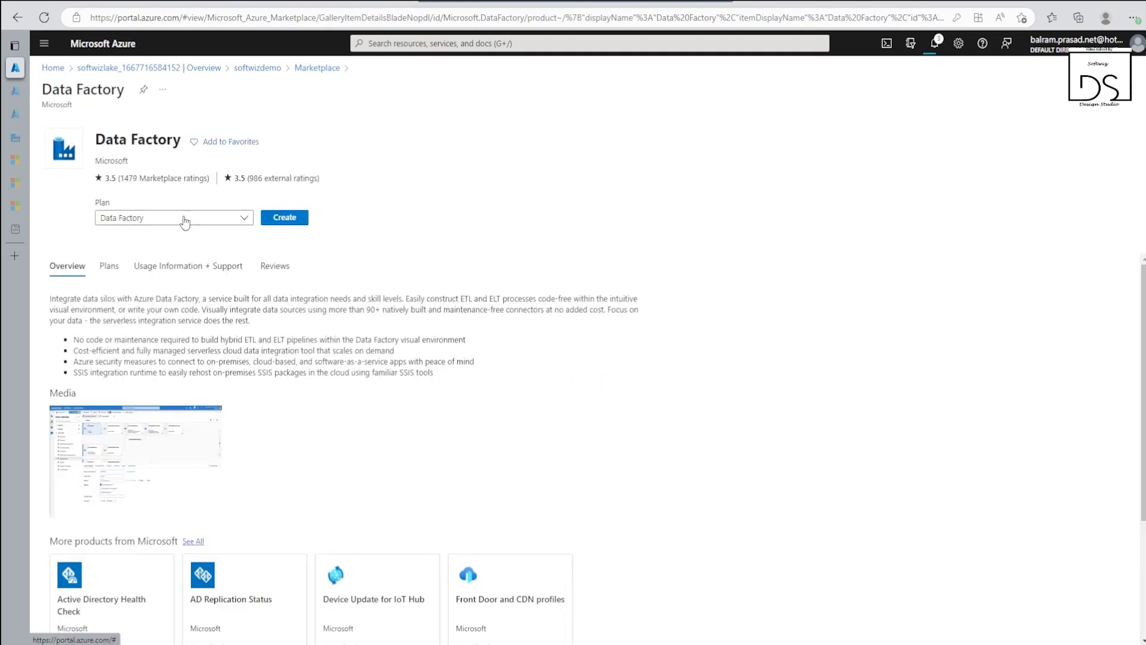
{"action": "left_click", "coordinate": [276, 219]}
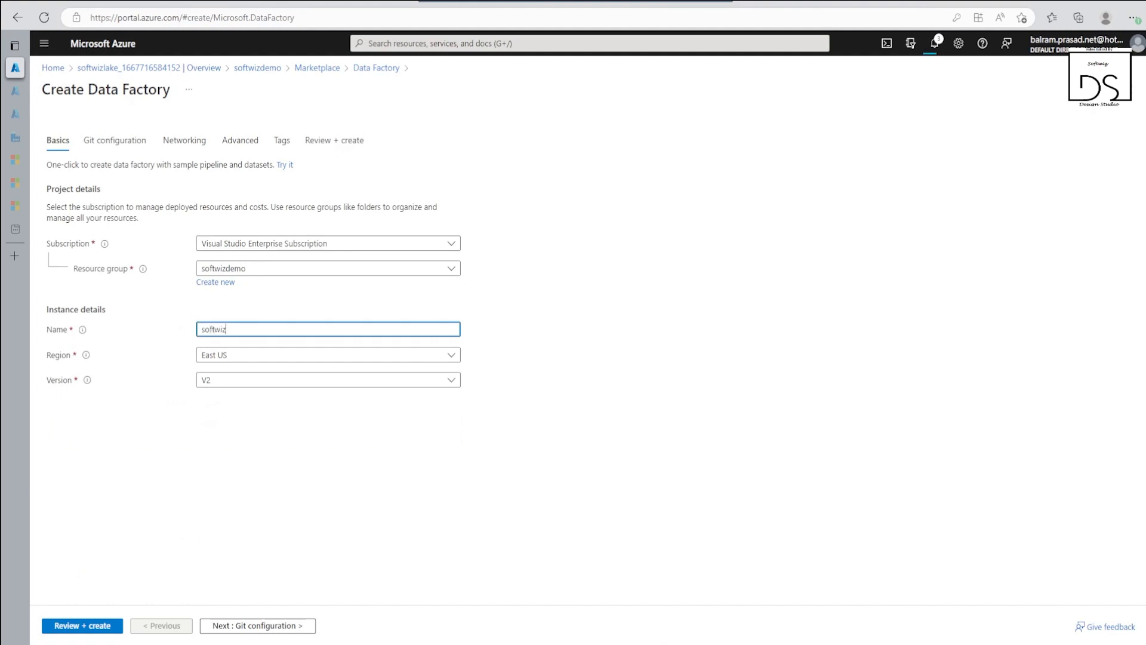
Name the data factory softwizmidemo, set its region to East US 2, and create it
{"action": "left_click", "coordinate": [272, 360]}
{"action": "left_click", "coordinate": [267, 356]}
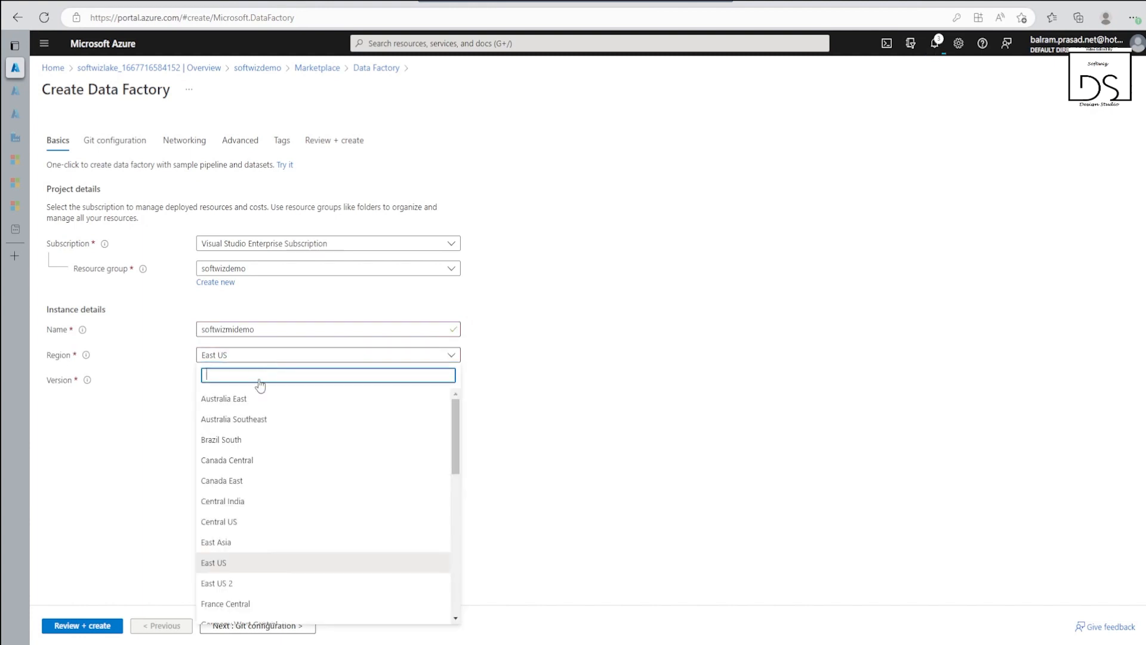
{"action": "left_click", "coordinate": [236, 582]}
{"action": "left_click", "coordinate": [75, 625]}
{"action": "left_click", "coordinate": [66, 621]}
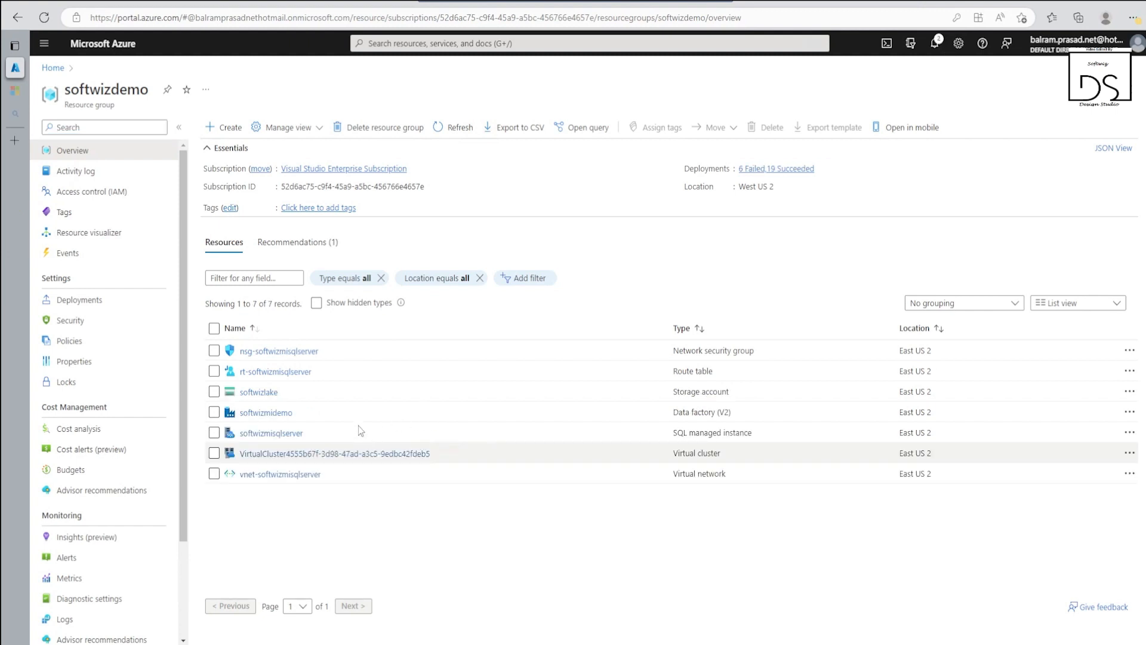
Start a new database on the softwizmisqlserver managed instance and name it softwizdemodb
{"action": "left_click", "coordinate": [284, 433]}
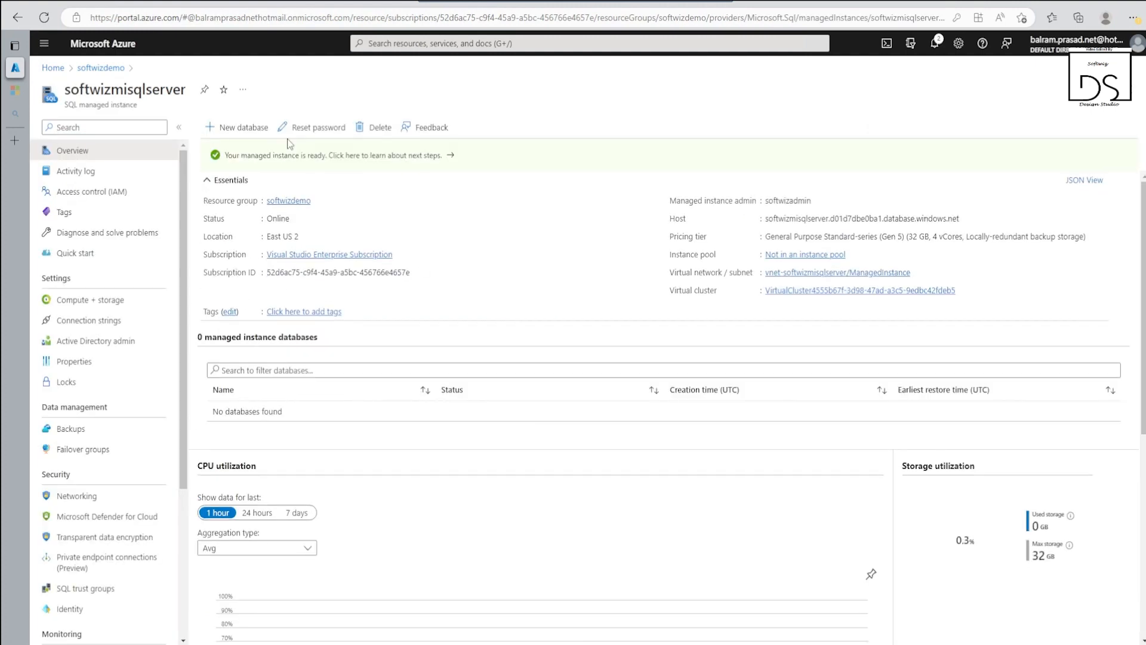
{"action": "left_click", "coordinate": [242, 129]}
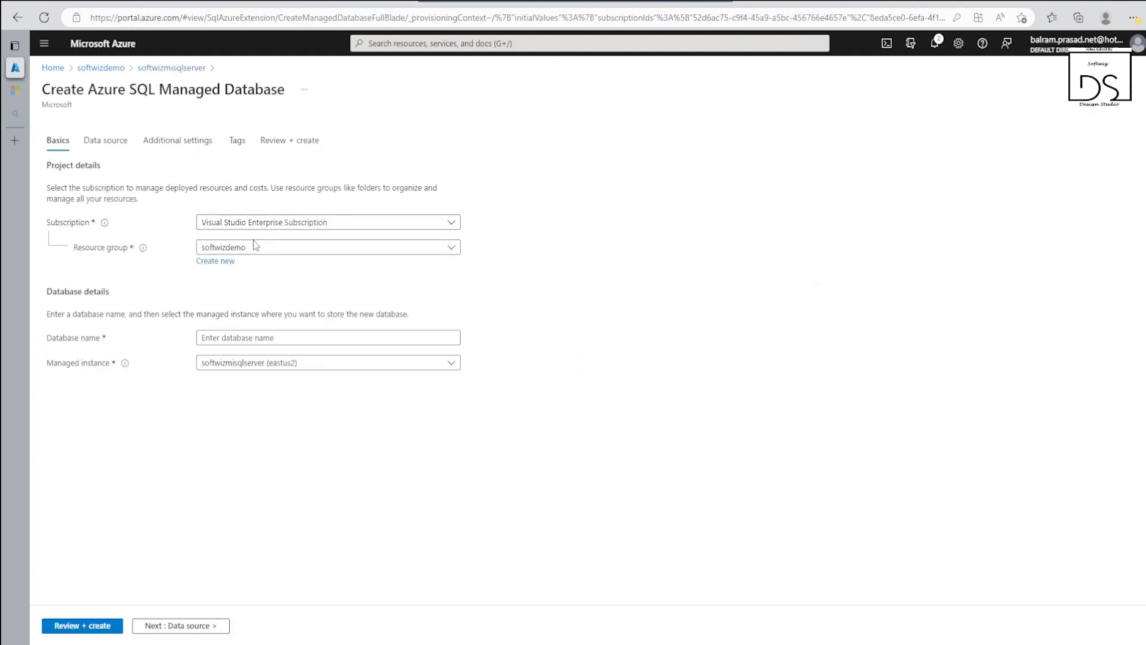
{"action": "left_click", "coordinate": [327, 338]}
{"action": "type", "text": "s"}
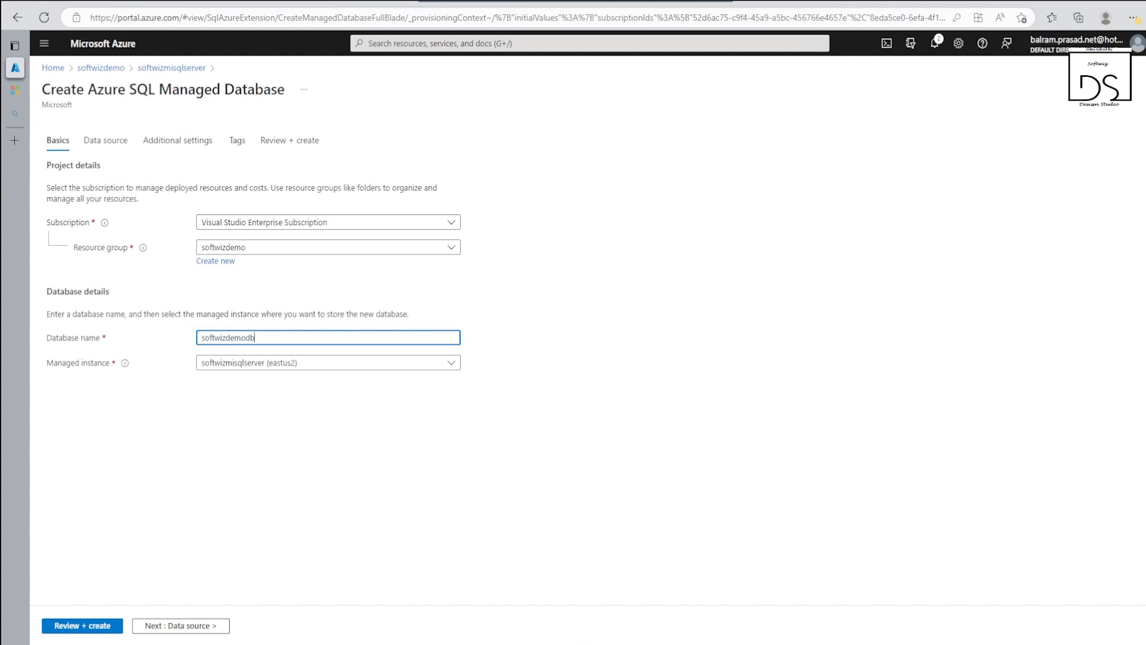
{"action": "type", "text": "oftwizdemodb"}
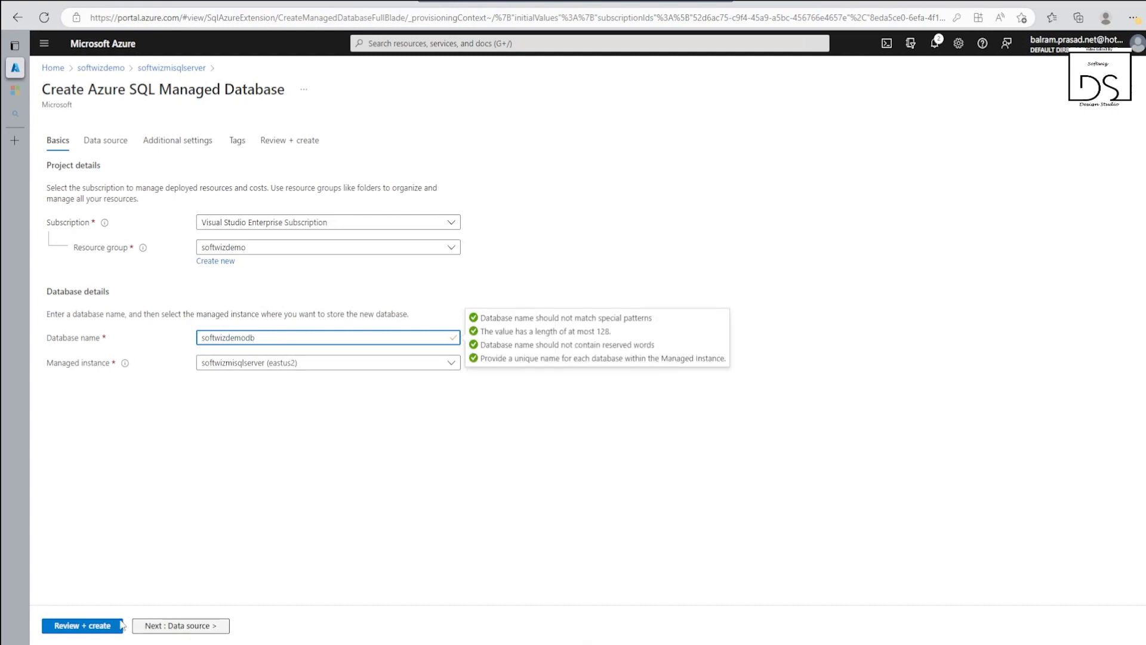
Keep the data source as None and the default retention policy, then review and create the managed database
{"action": "left_click", "coordinate": [188, 627]}
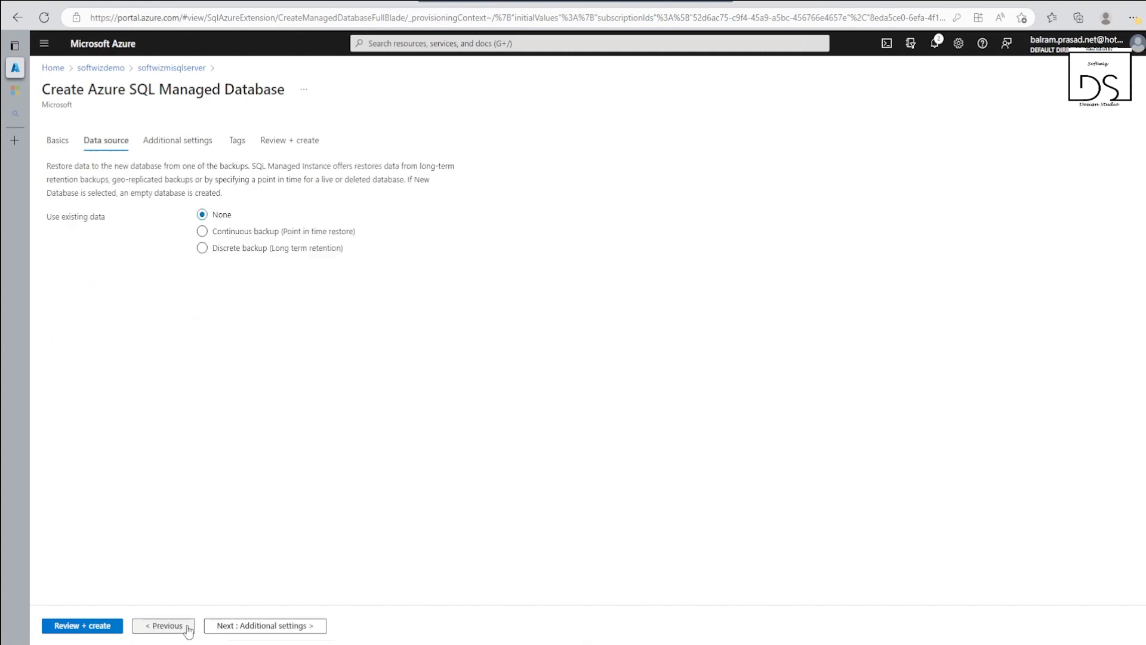
{"action": "left_click", "coordinate": [253, 624]}
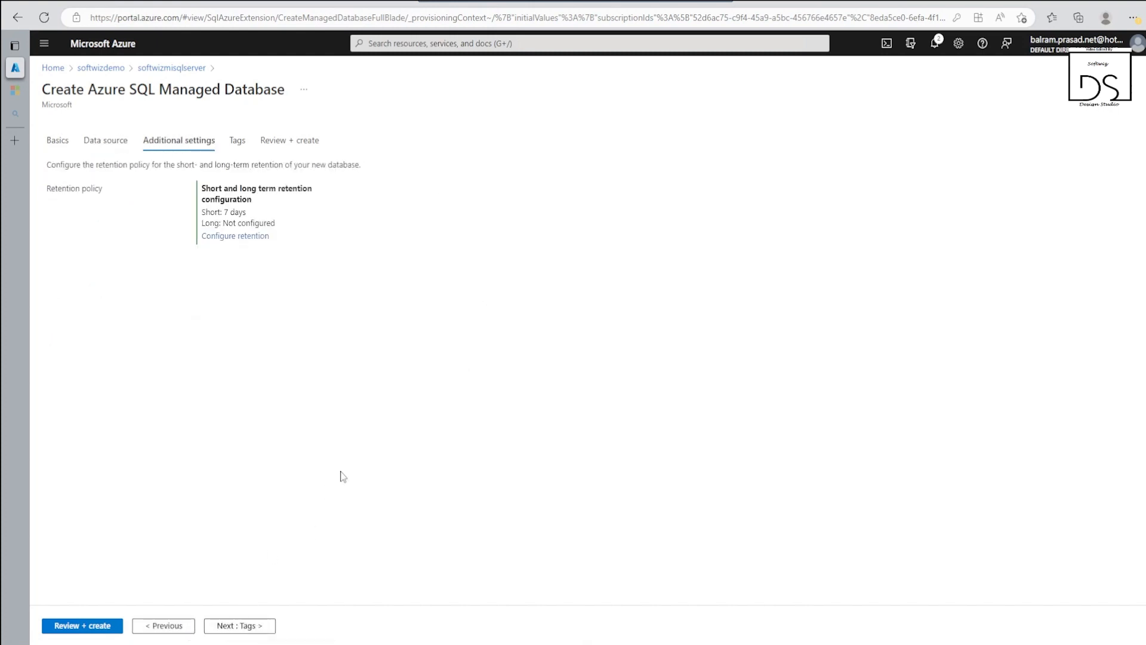
{"action": "left_click", "coordinate": [255, 627]}
{"action": "left_click", "coordinate": [101, 627]}
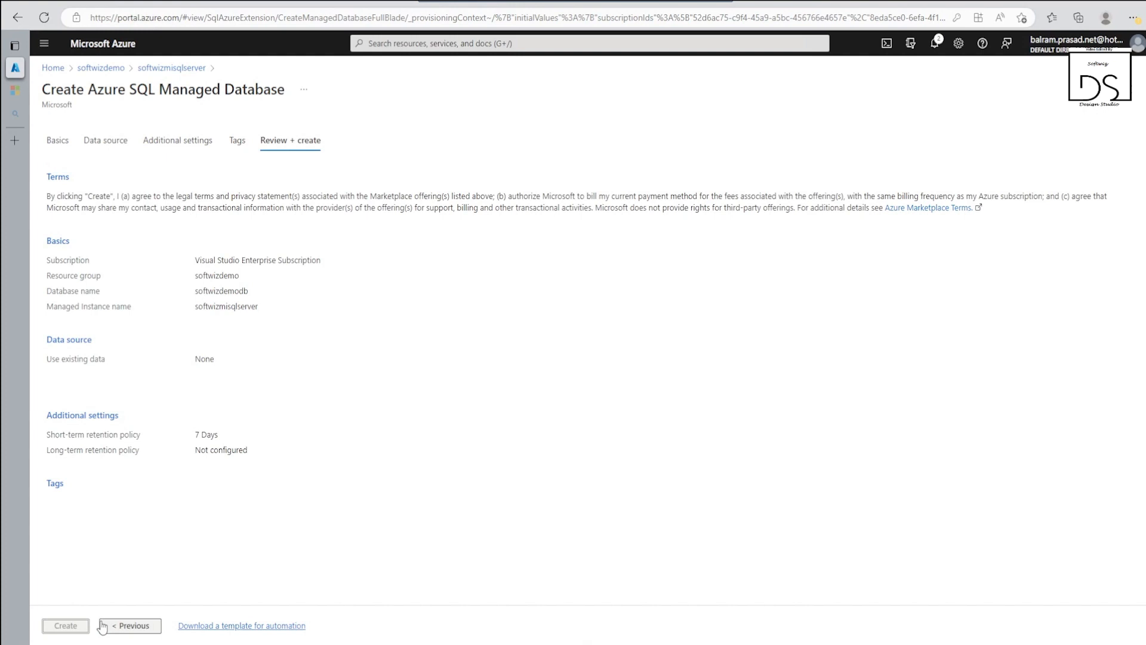
{"action": "left_click", "coordinate": [66, 625]}
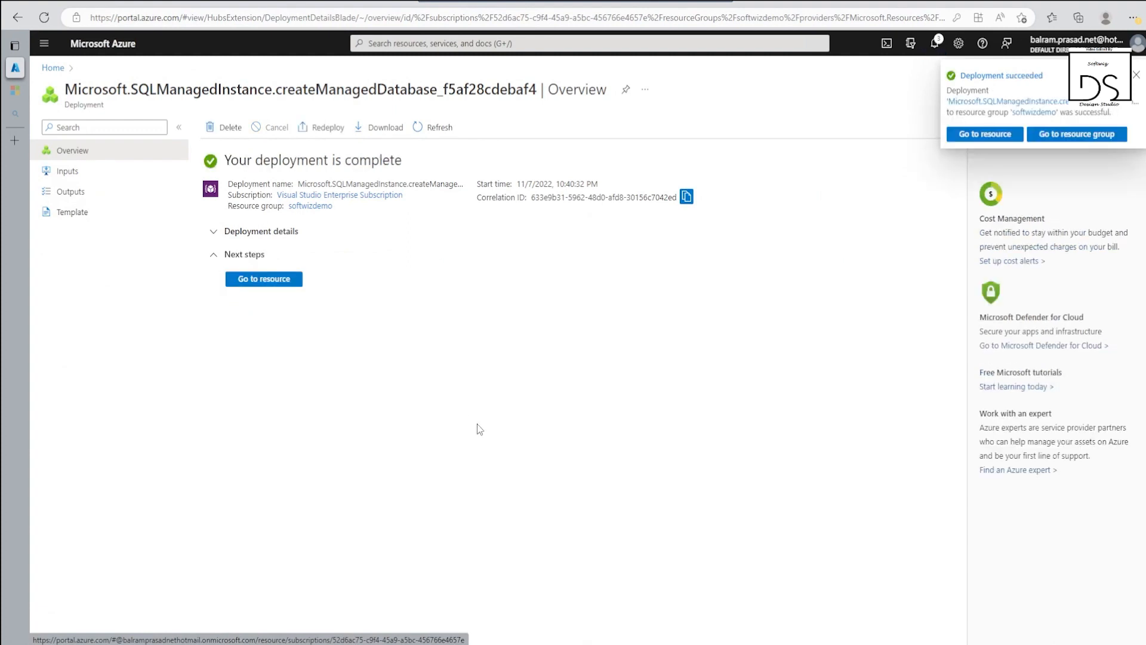
Copy the server address with port 3342 from softwizmisqlserver's ADO.NET SQL authentication public endpoint connection string
{"action": "left_click", "coordinate": [256, 283]}
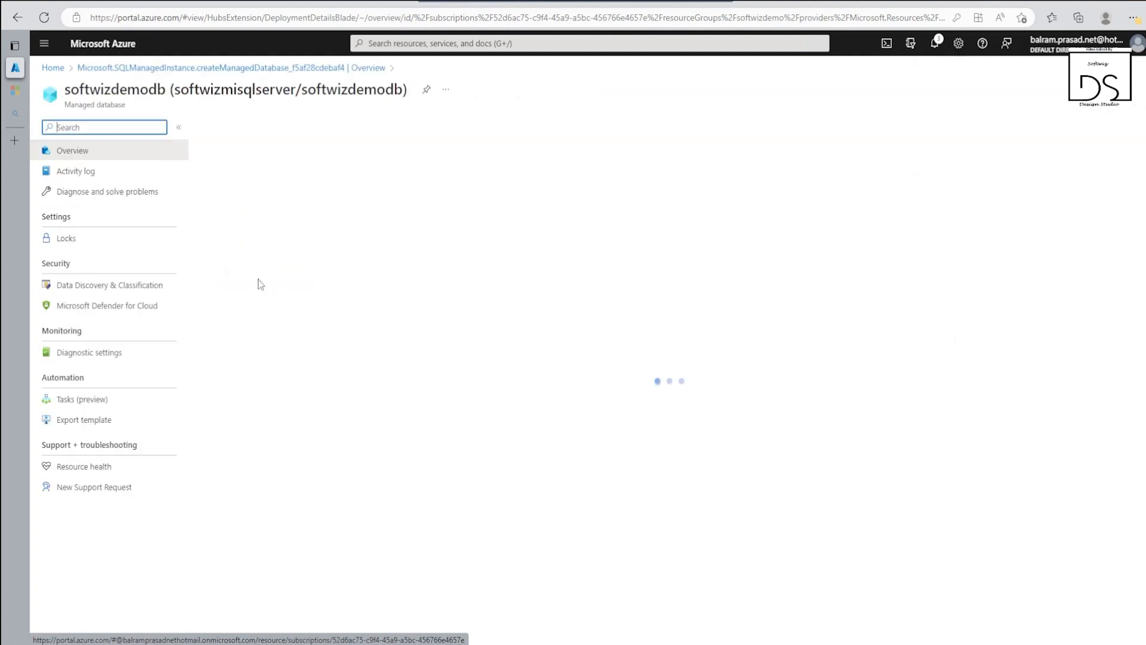
{"action": "left_click", "coordinate": [287, 202]}
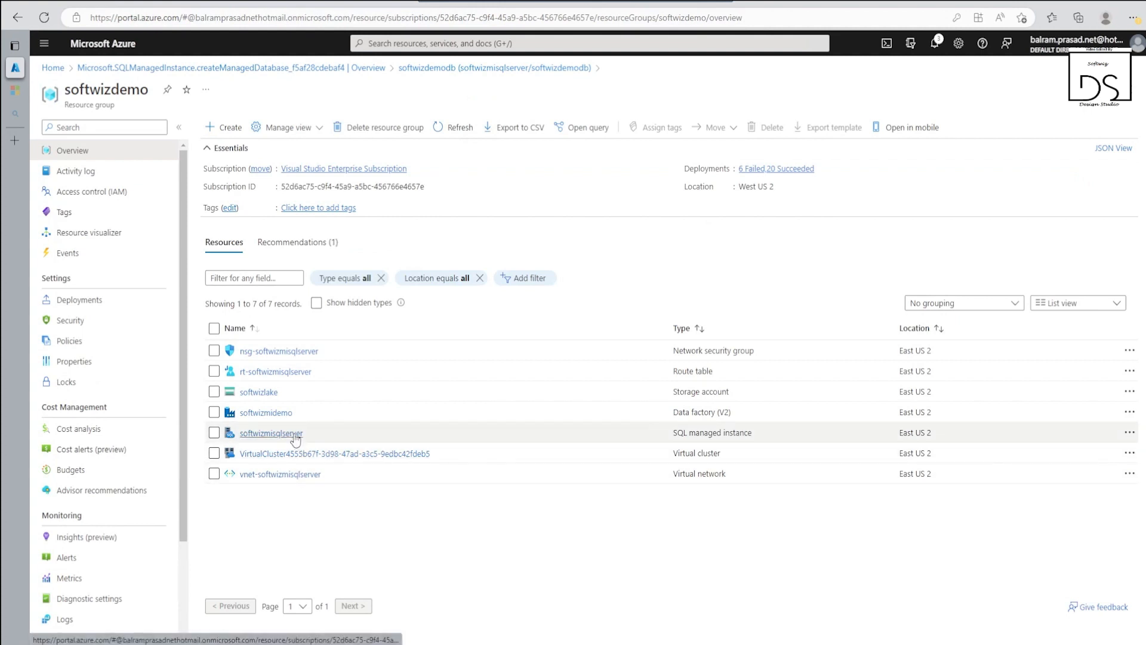
{"action": "left_click", "coordinate": [294, 434]}
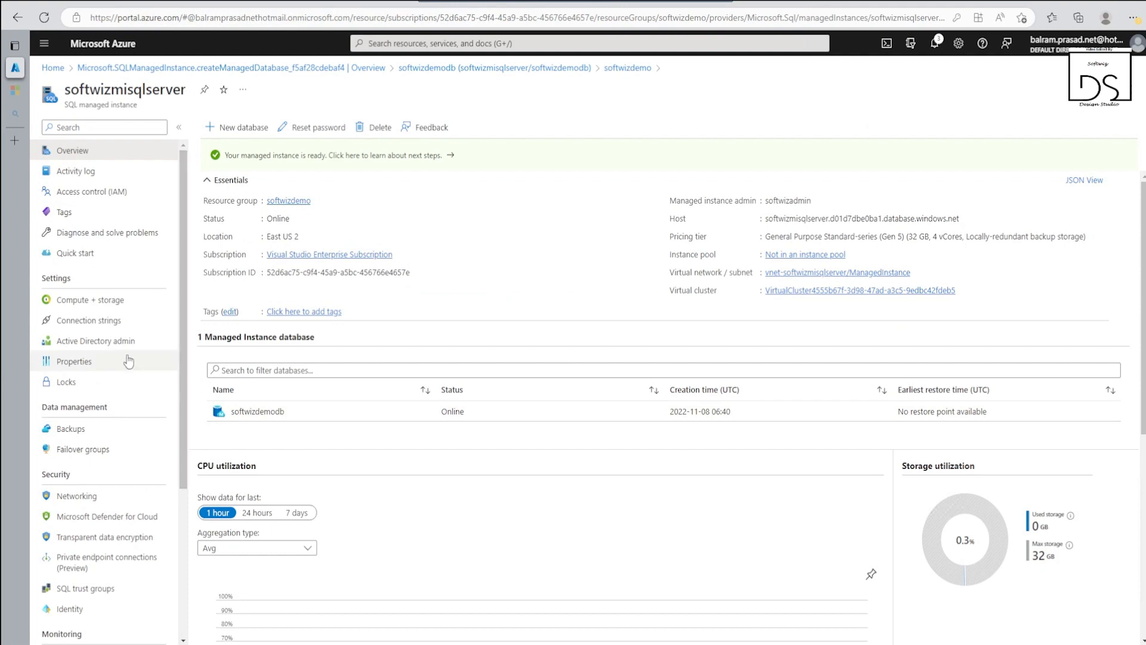
{"action": "left_click", "coordinate": [101, 322]}
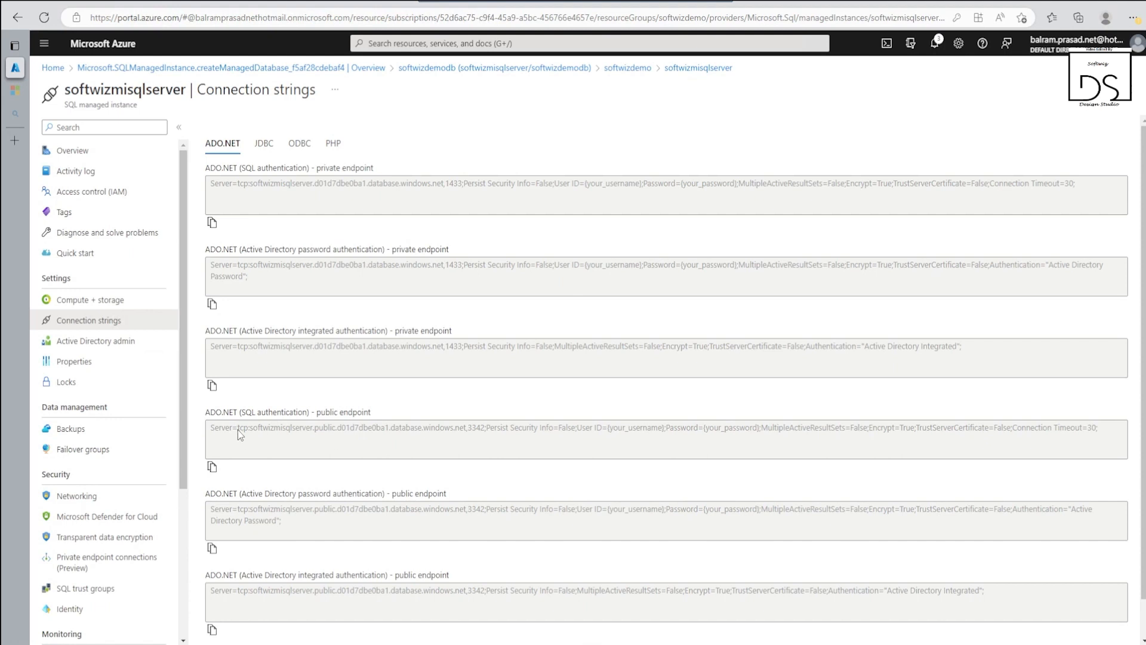
{"action": "left_click_drag", "start_coordinate": [237, 428], "coordinate": [376, 431]}
{"action": "key", "text": "ctrl+c"}
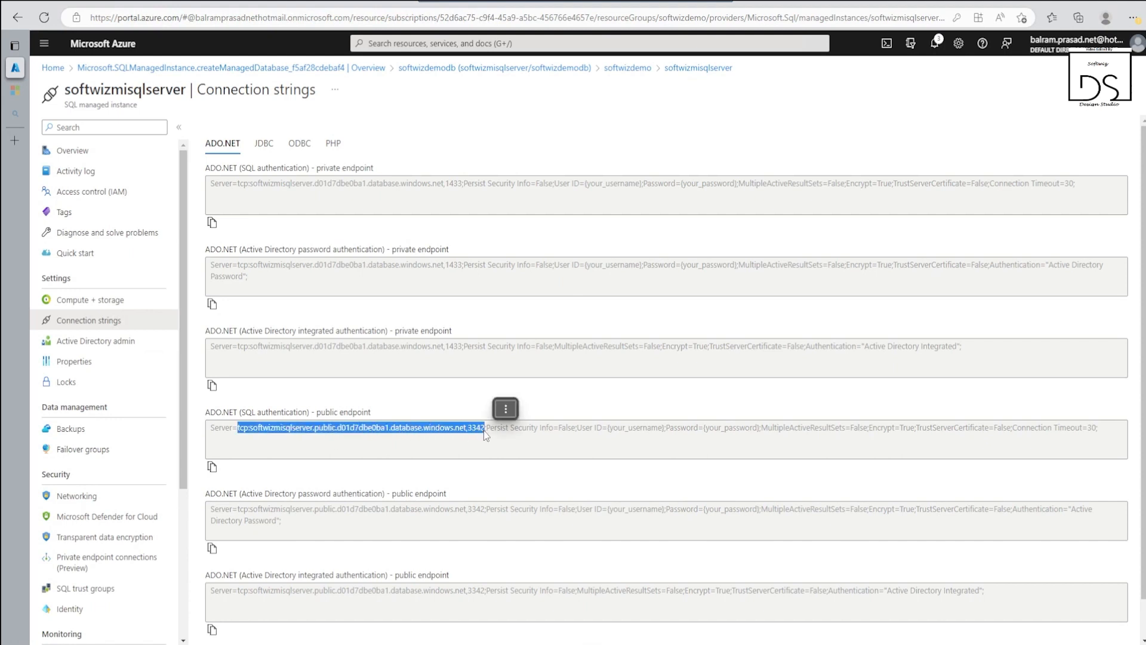
Switch to Azure Data Studio and start a new connection with the copied public endpoint address as the server
{"action": "key", "text": "alt+Tab"}
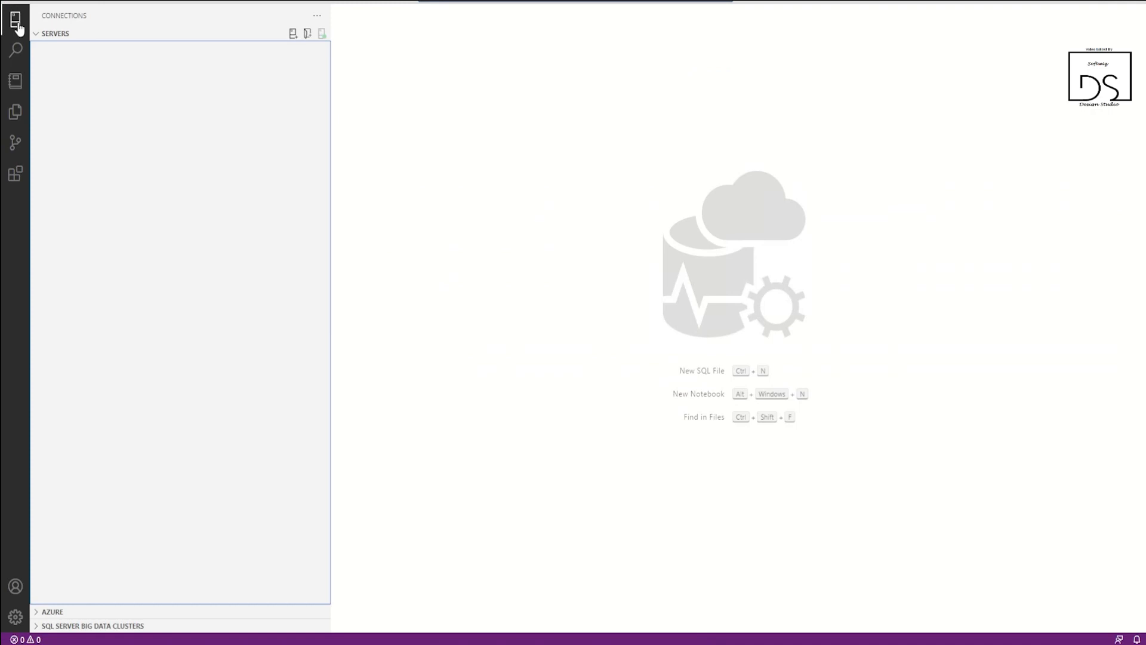
{"action": "left_click", "coordinate": [293, 34]}
{"action": "key", "text": "ctrl+v"}
{"action": "key", "text": "Tab"}
Copy the managed instance admin name from the Azure portal, enter it as user name with the account password, and connect
{"action": "key", "text": "alt+Tab"}
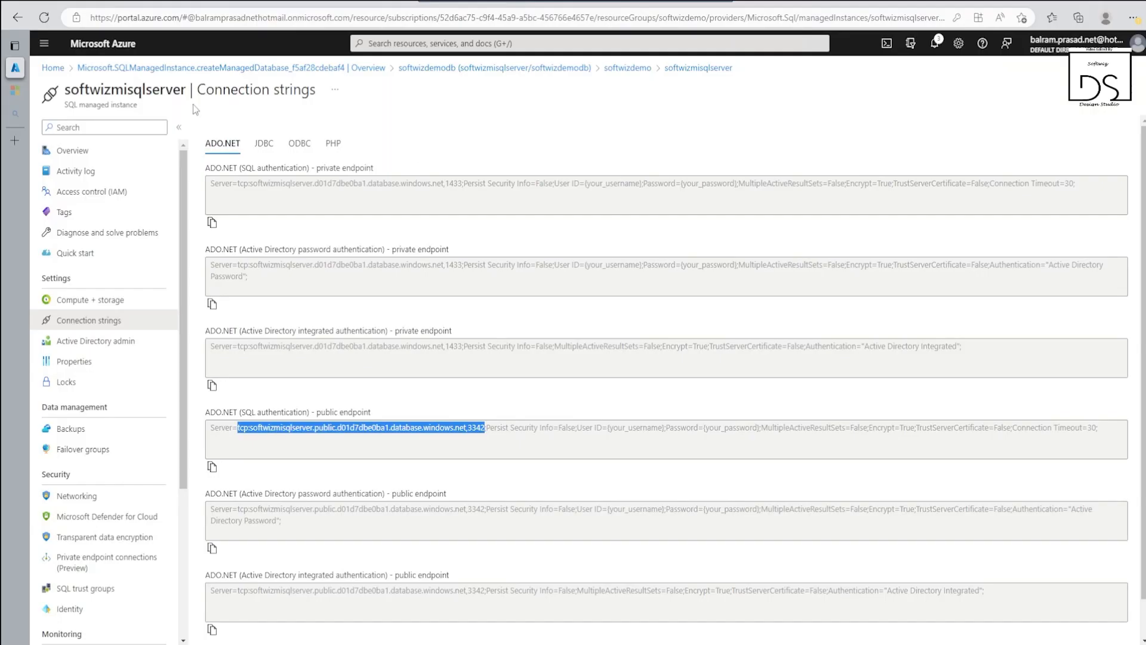
{"action": "left_click", "coordinate": [64, 151]}
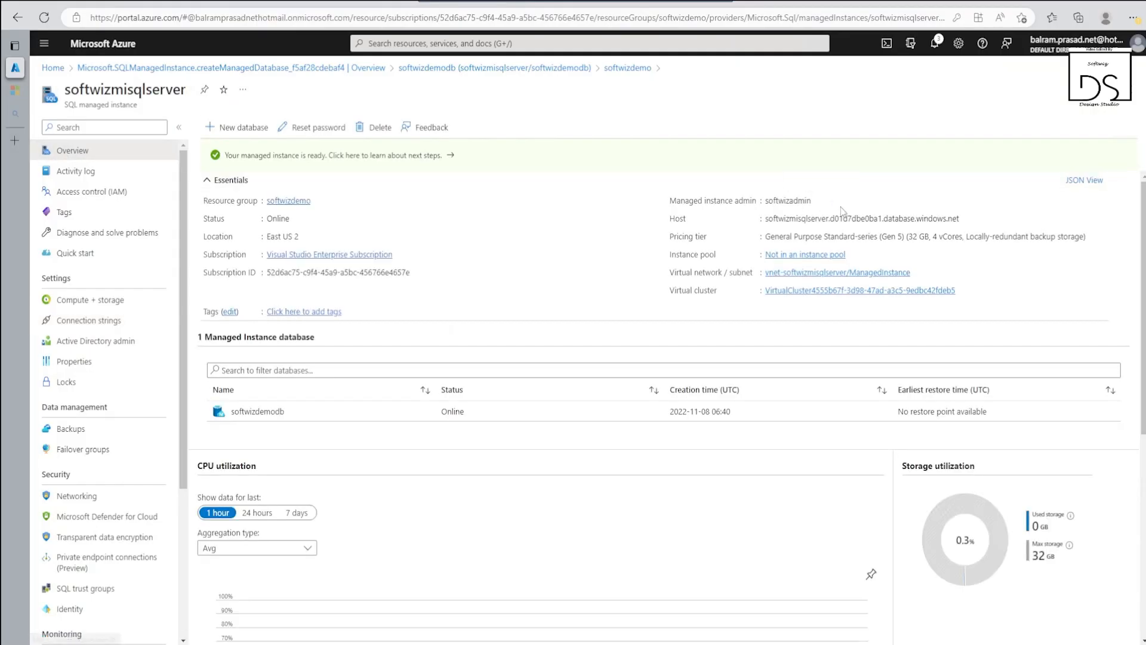
{"action": "left_click", "coordinate": [819, 201]}
{"action": "key", "text": "alt+Tab"}
{"action": "key", "text": "ctrl+v"}
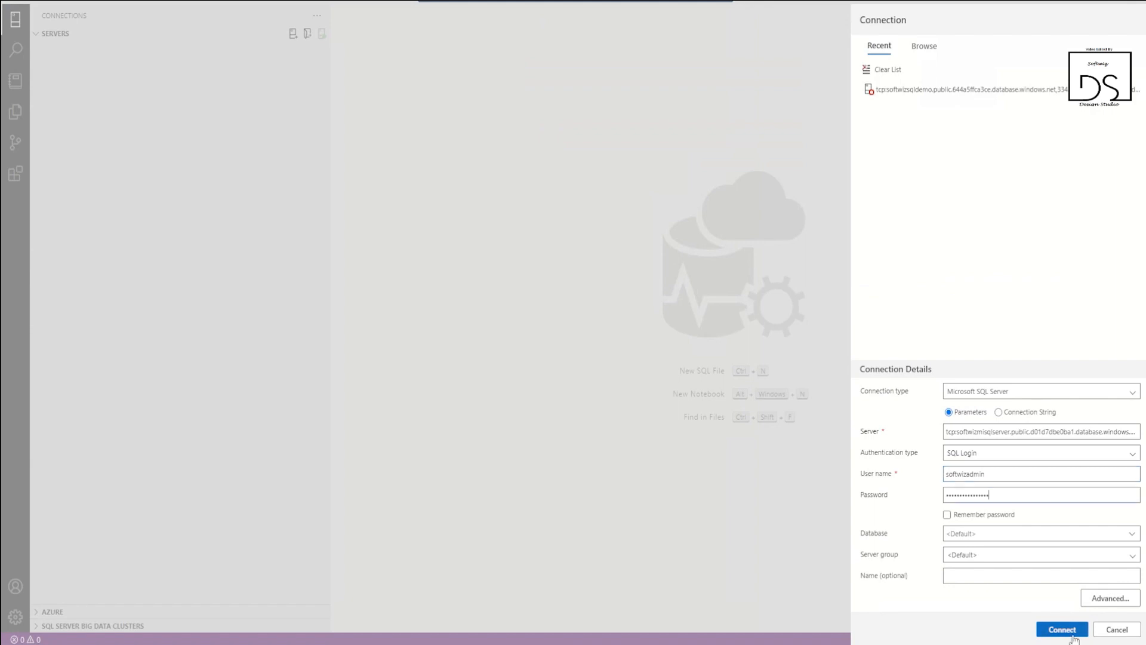
{"action": "left_click", "coordinate": [1072, 635]}
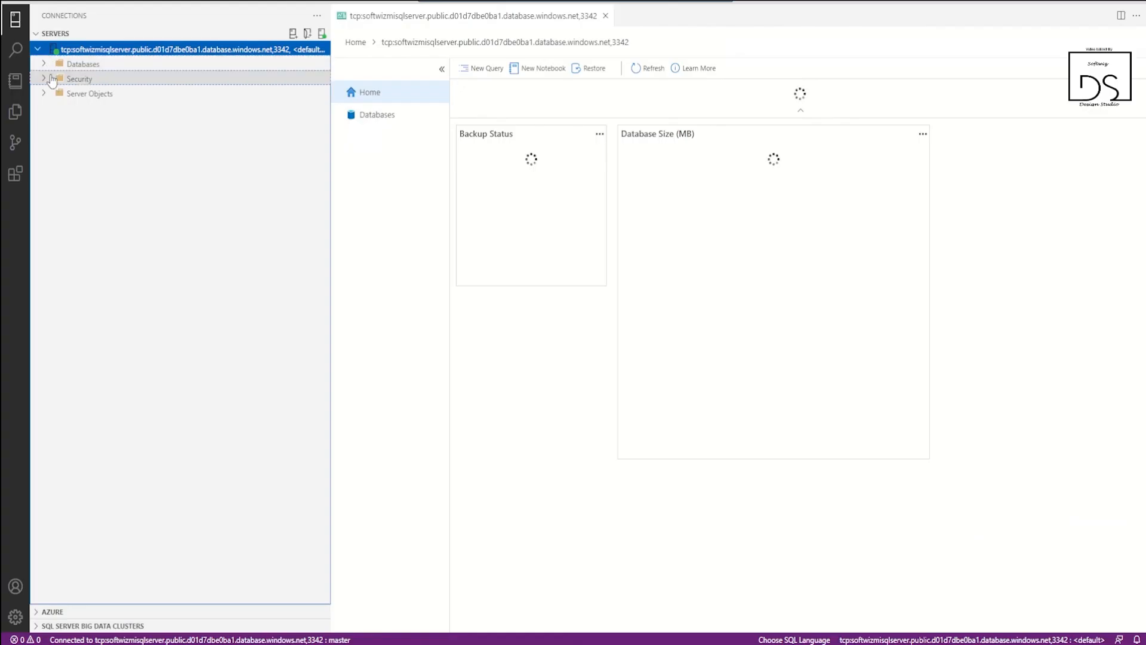
Expand the server's databases down to the softwizdemodb tables and open the softwizdemodb dashboard
{"action": "left_click", "coordinate": [47, 66]}
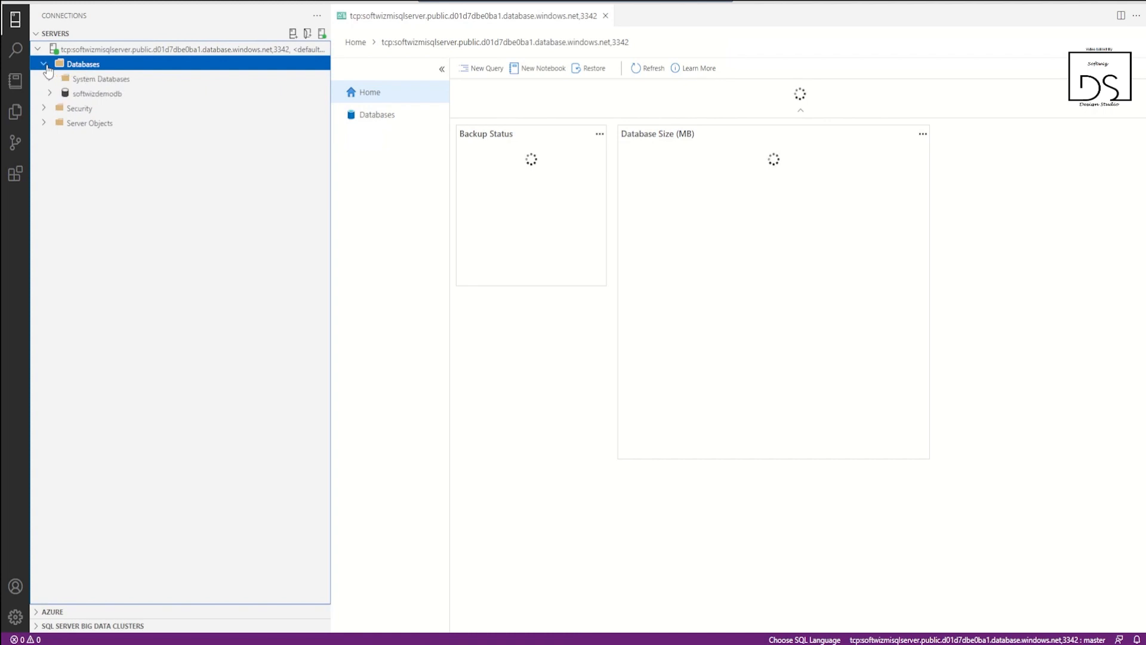
{"action": "left_click", "coordinate": [101, 95]}
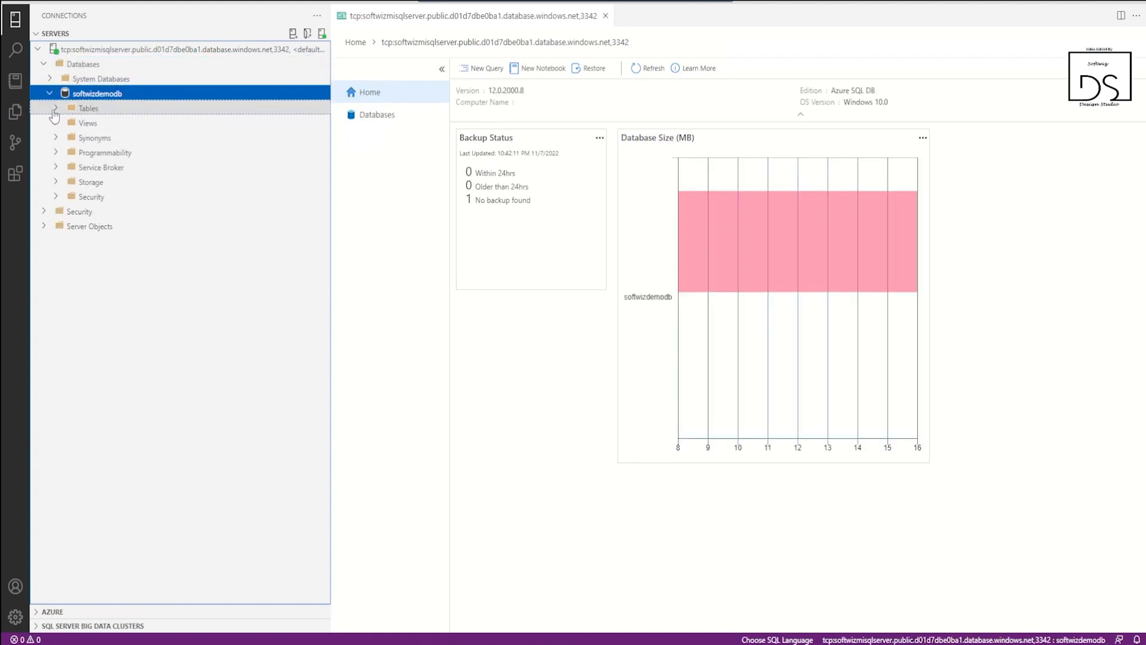
{"action": "left_click", "coordinate": [55, 108]}
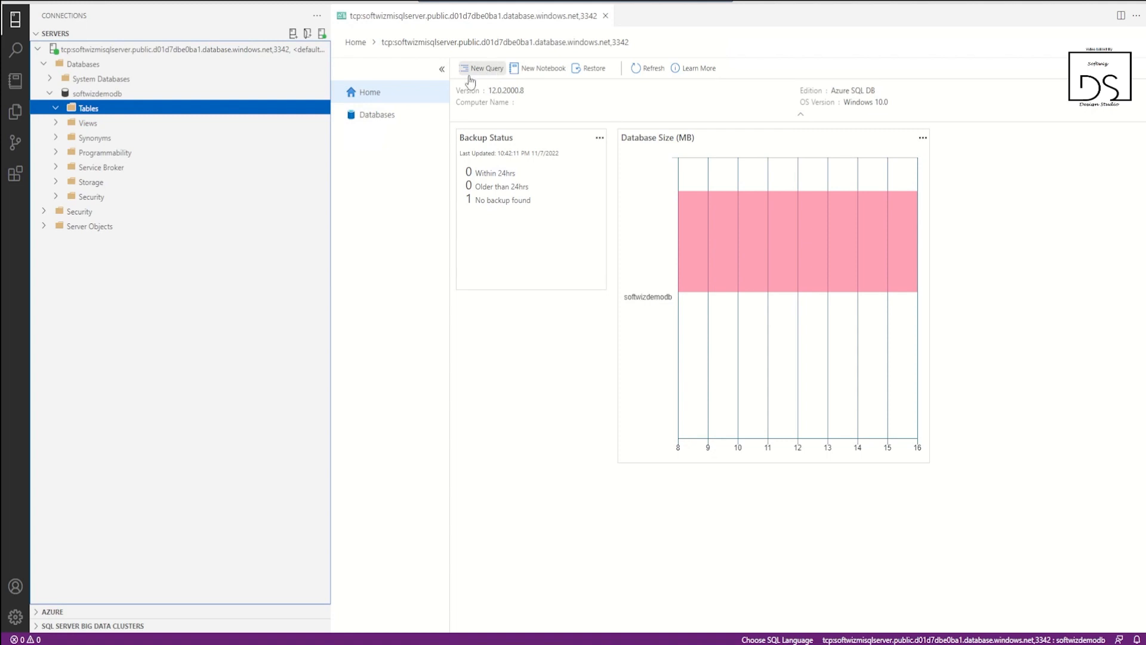
{"action": "left_click", "coordinate": [391, 116]}
{"action": "double_click", "coordinate": [484, 199]}
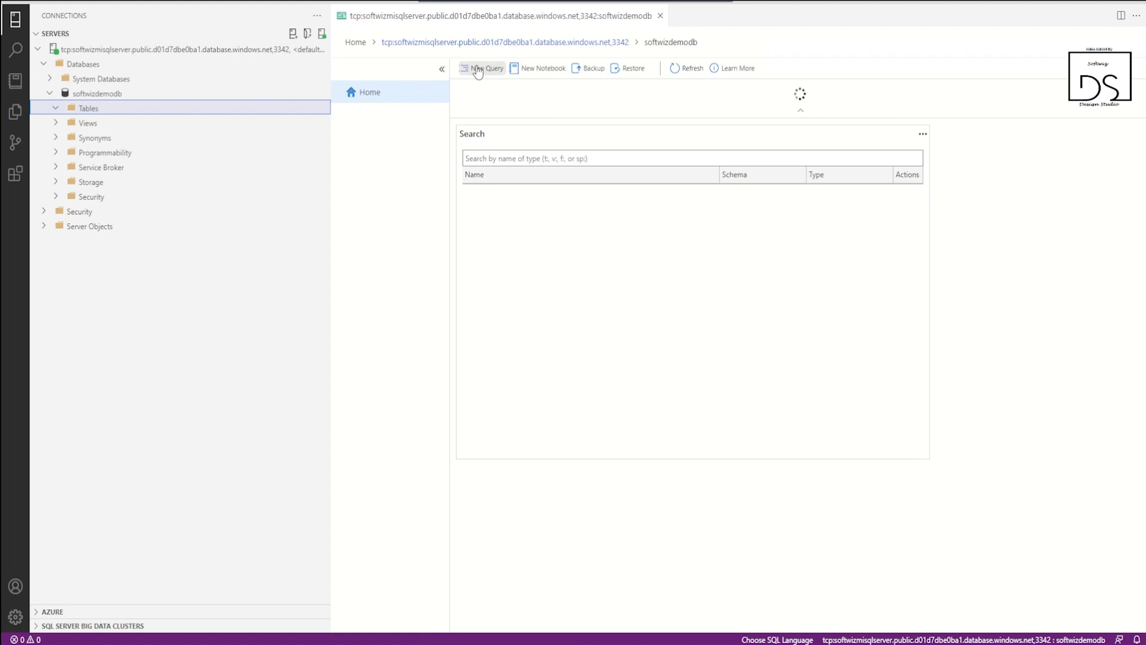
Run a query creating dbo.customers with customer_id int, first_name, last_name and city varchar(50), email varchar(100), and clustered primary key PK_Customers on customer_id
{"action": "left_click", "coordinate": [480, 68]}
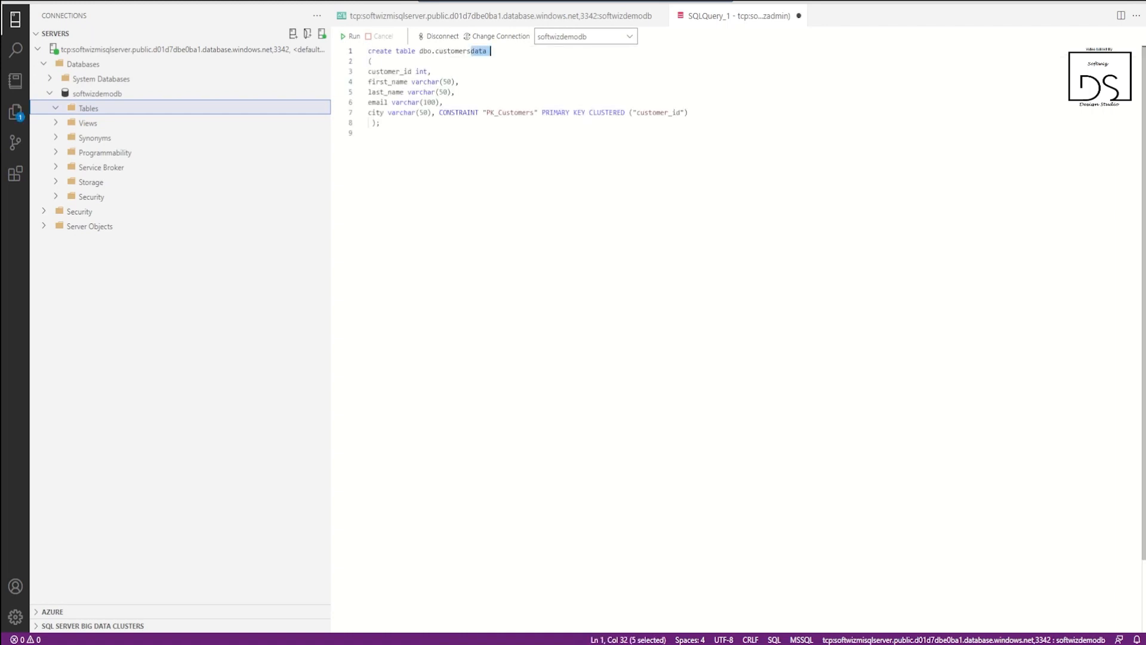
{"action": "key", "text": "BackSpace"}
{"action": "left_click", "coordinate": [431, 82]}
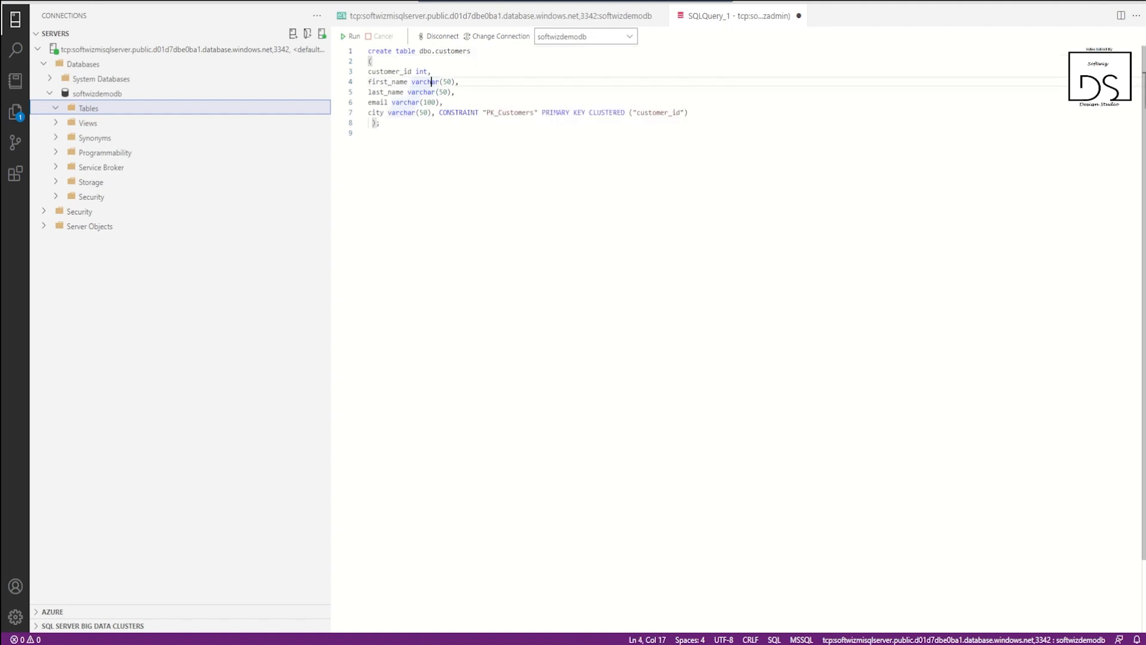
{"action": "left_click", "coordinate": [369, 132]}
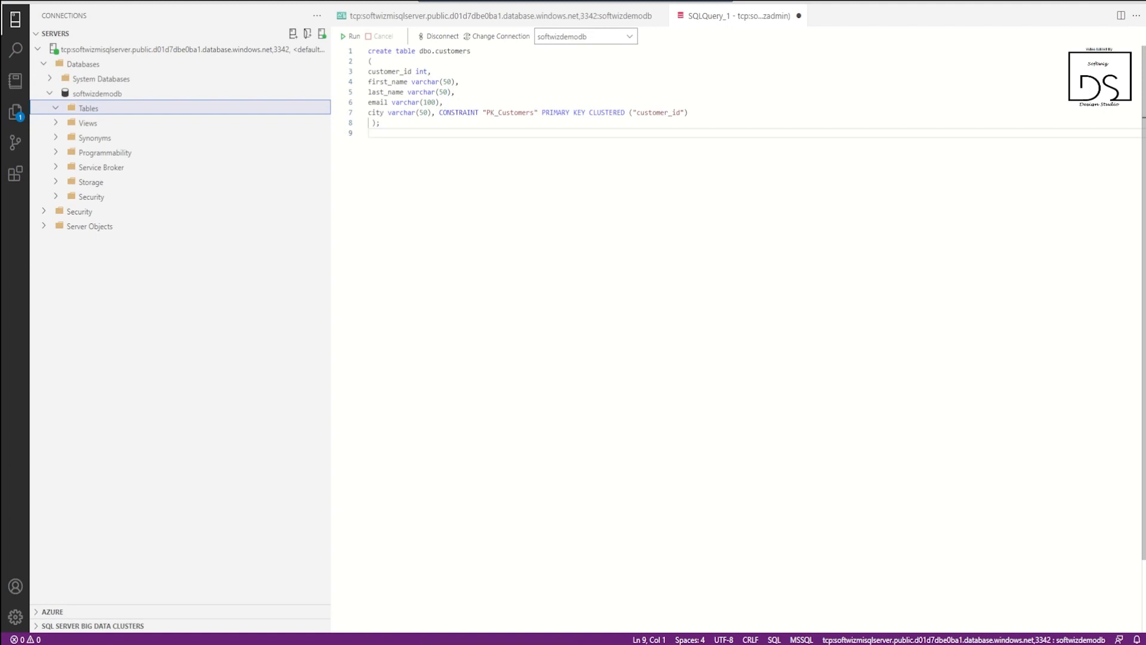
{"action": "left_click", "coordinate": [351, 37]}
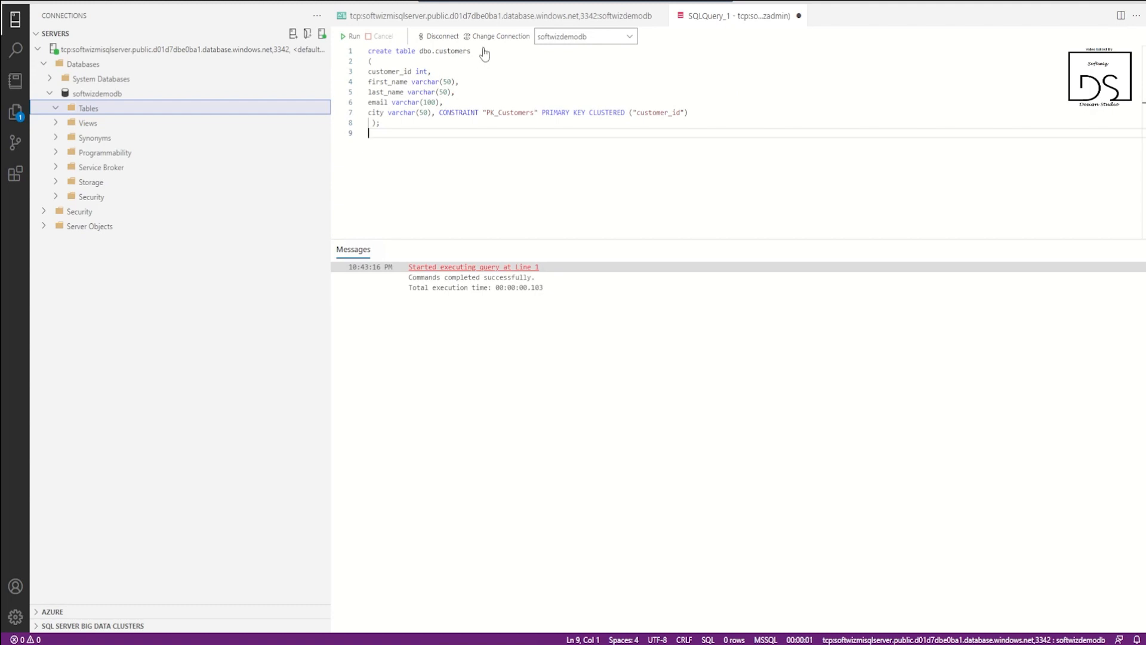
Enable change data capture on softwizdemodb by running EXEC sys.sp_cdc_enable_db in a new query
{"action": "left_click", "coordinate": [604, 22]}
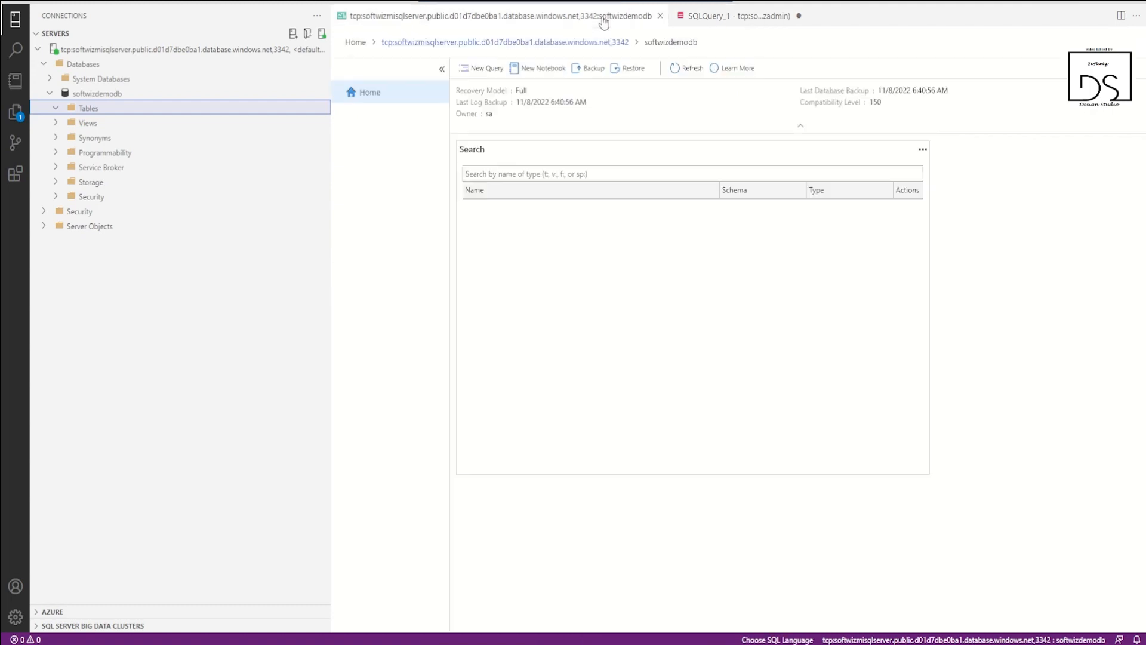
{"action": "left_click", "coordinate": [482, 69]}
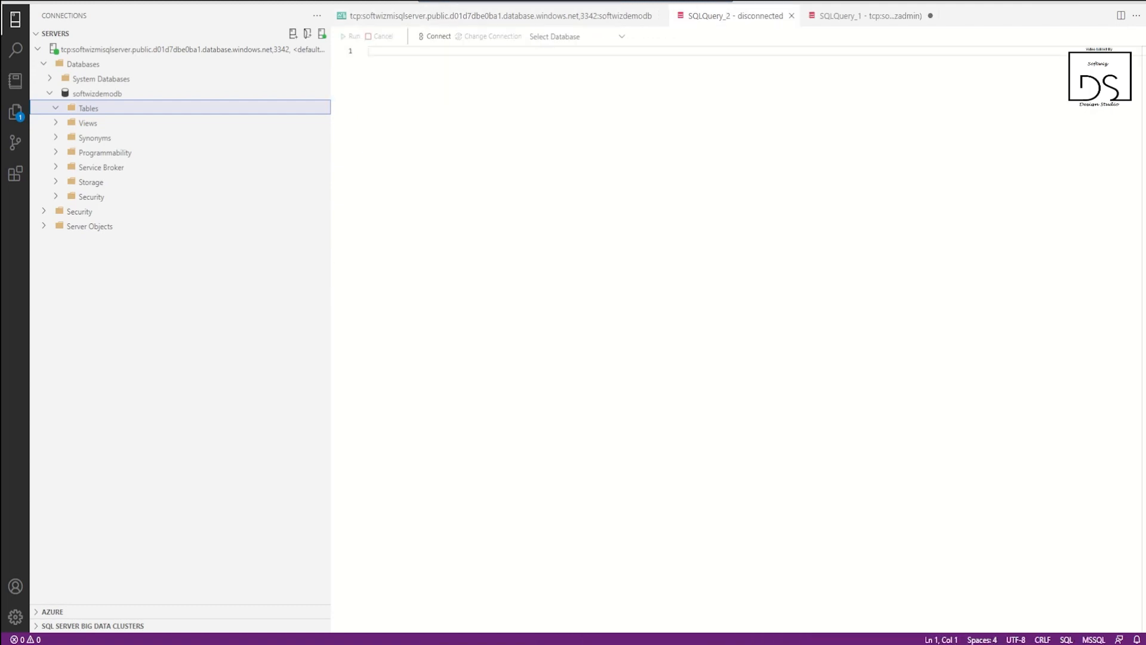
{"action": "key", "text": "ctrl+v"}
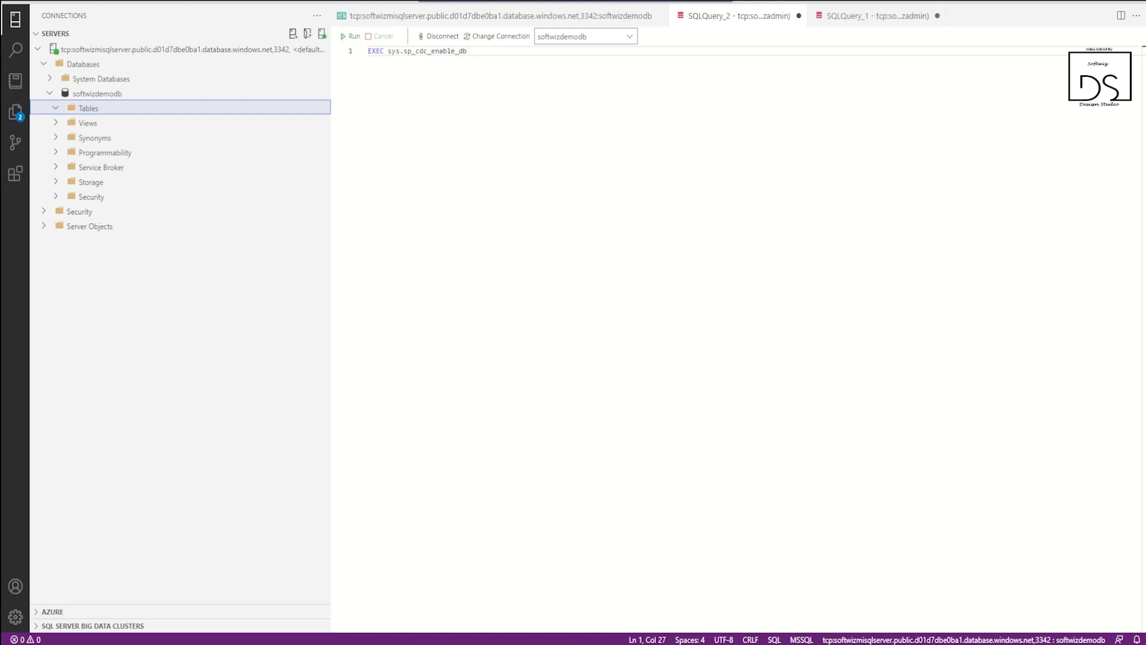
{"action": "left_click", "coordinate": [352, 37]}
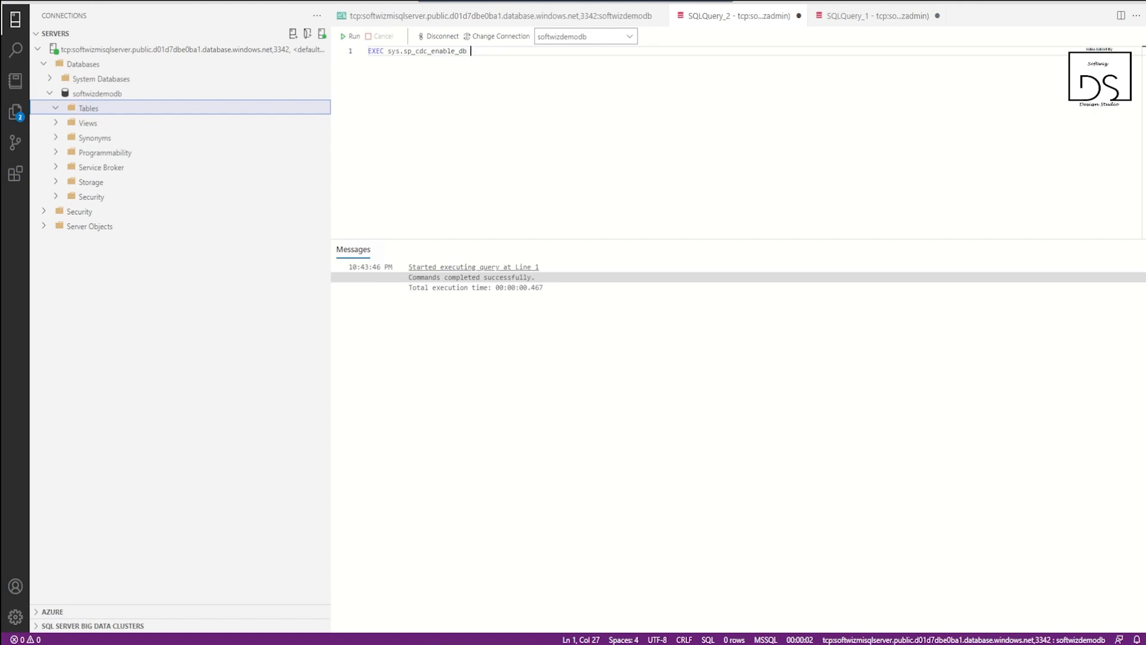
{"action": "left_click", "coordinate": [505, 16]}
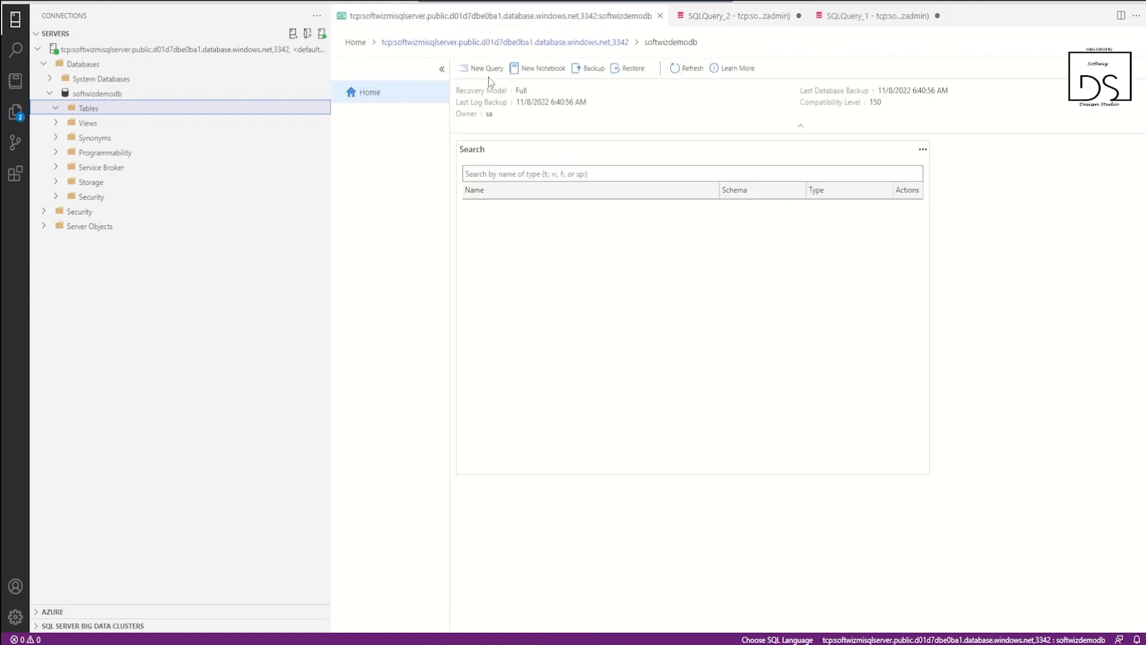
{"action": "left_click", "coordinate": [469, 65]}
{"action": "key", "text": "ctrl+v"}
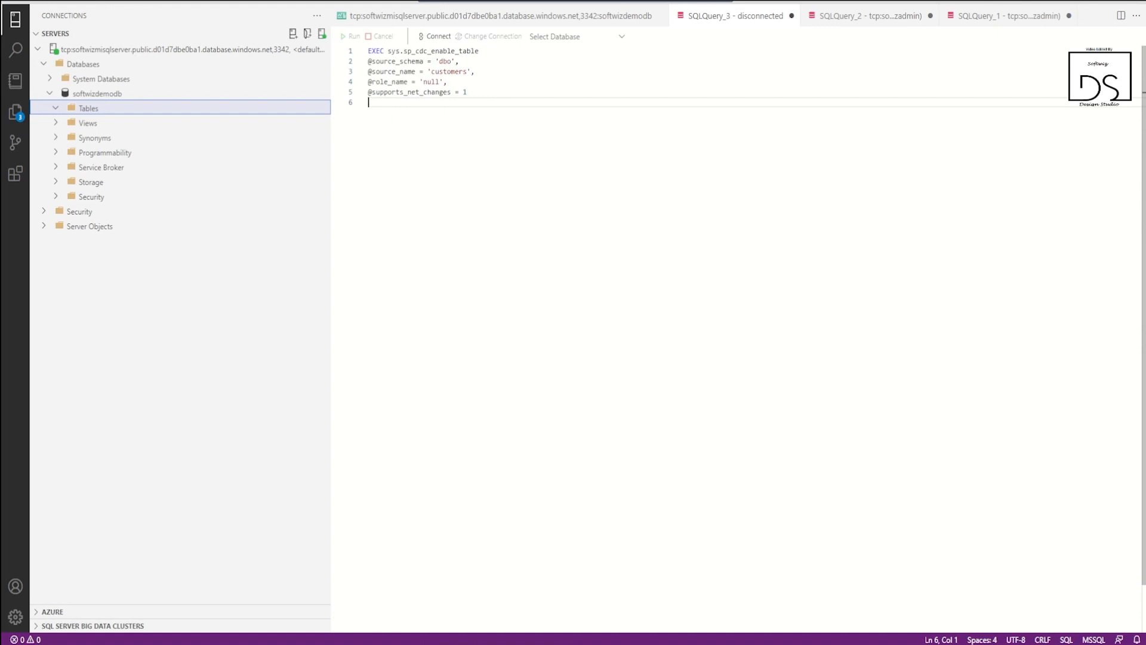
{"action": "left_click", "coordinate": [460, 62]}
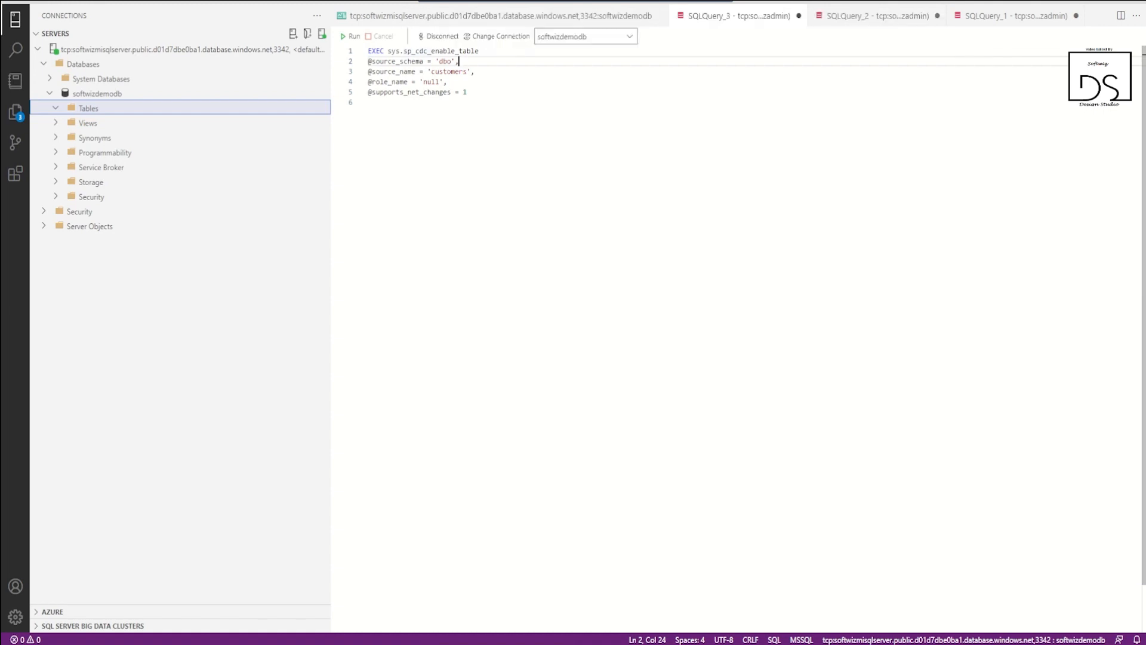
{"action": "left_click", "coordinate": [447, 82]}
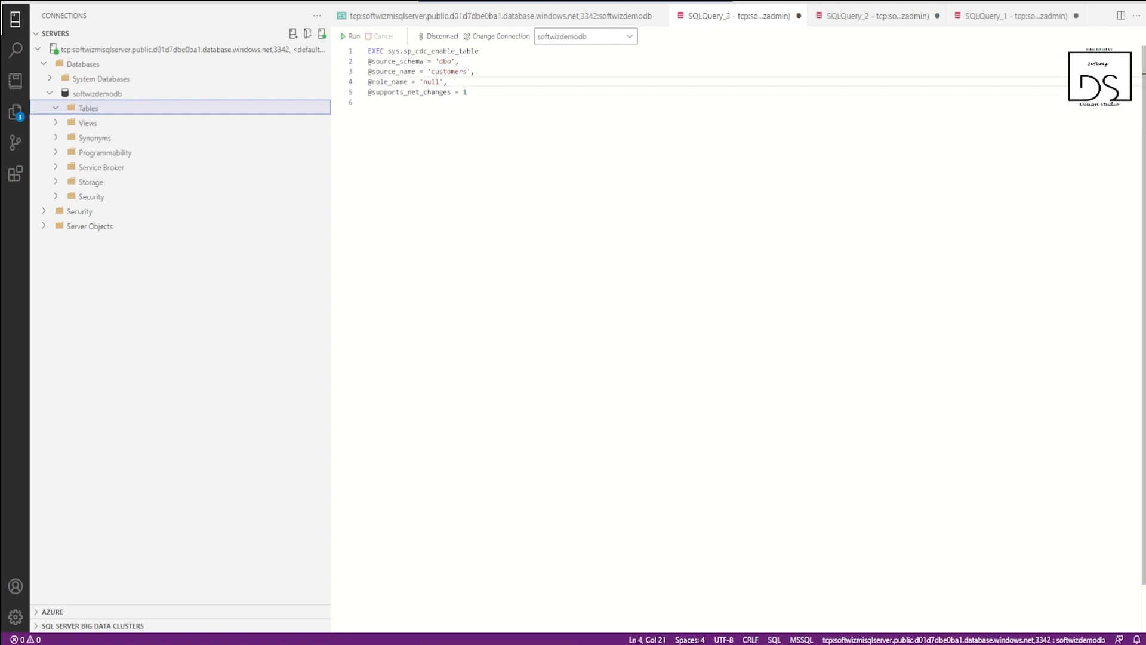
{"action": "left_click", "coordinate": [399, 61]}
{"action": "key", "text": "ctrl+a"}
{"action": "key", "text": "F5"}
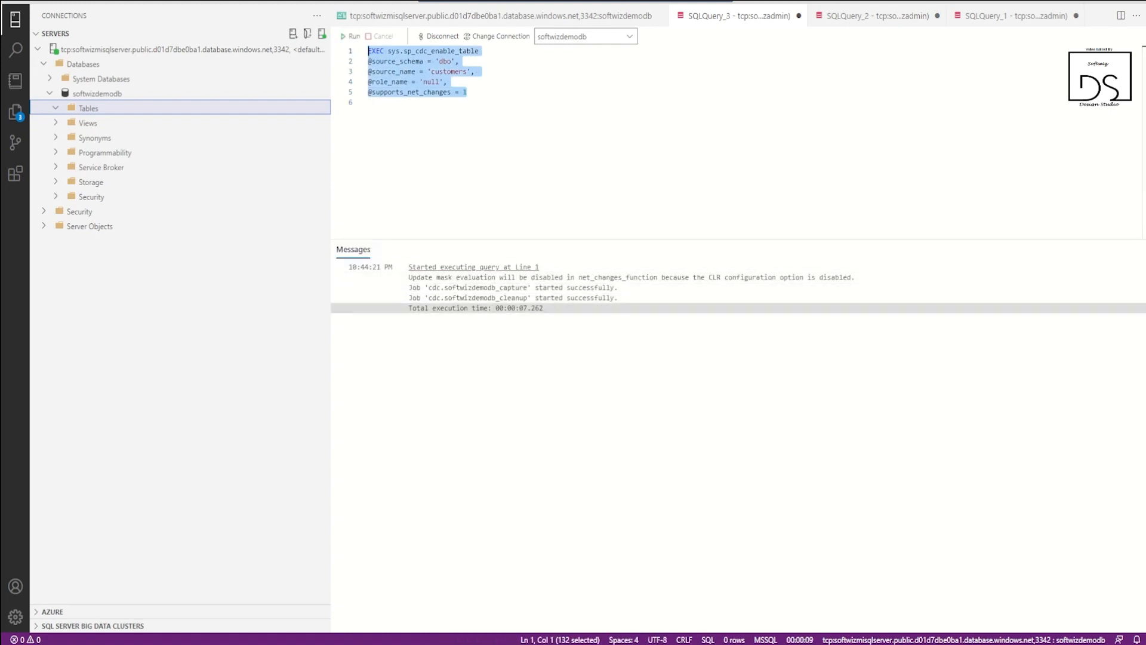
Add a new softwizdemodb query that inserts three rows into customers (customer_id, first_name, last_name, email, city), removing the dbo. prefix from the table name
{"action": "left_click", "coordinate": [369, 102]}
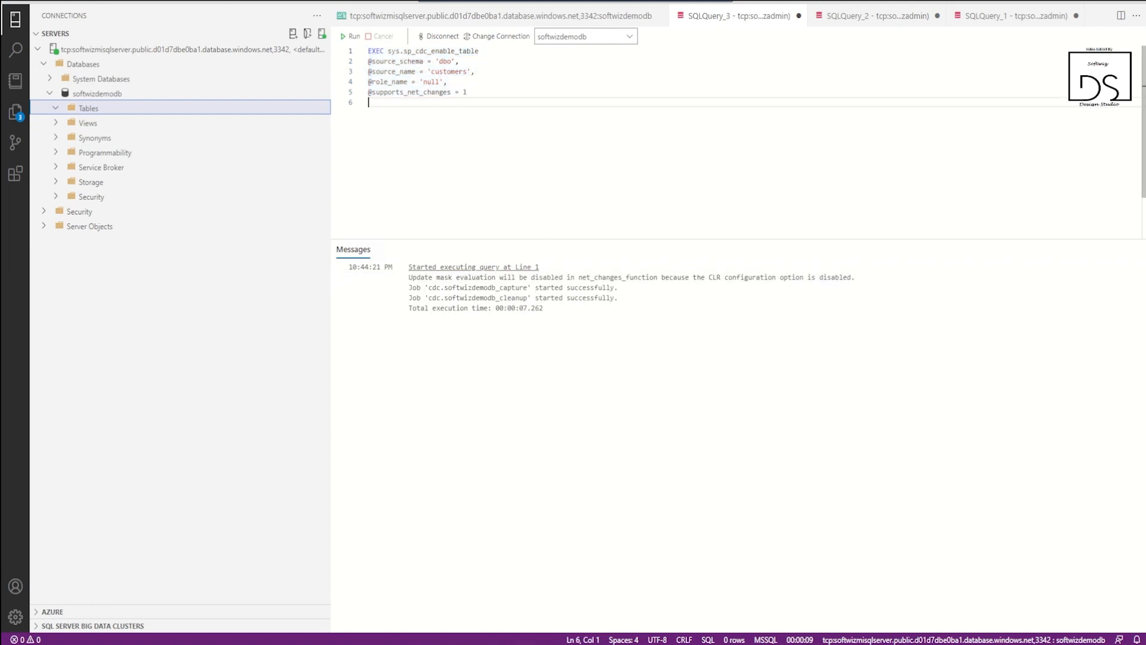
{"action": "left_click", "coordinate": [519, 18]}
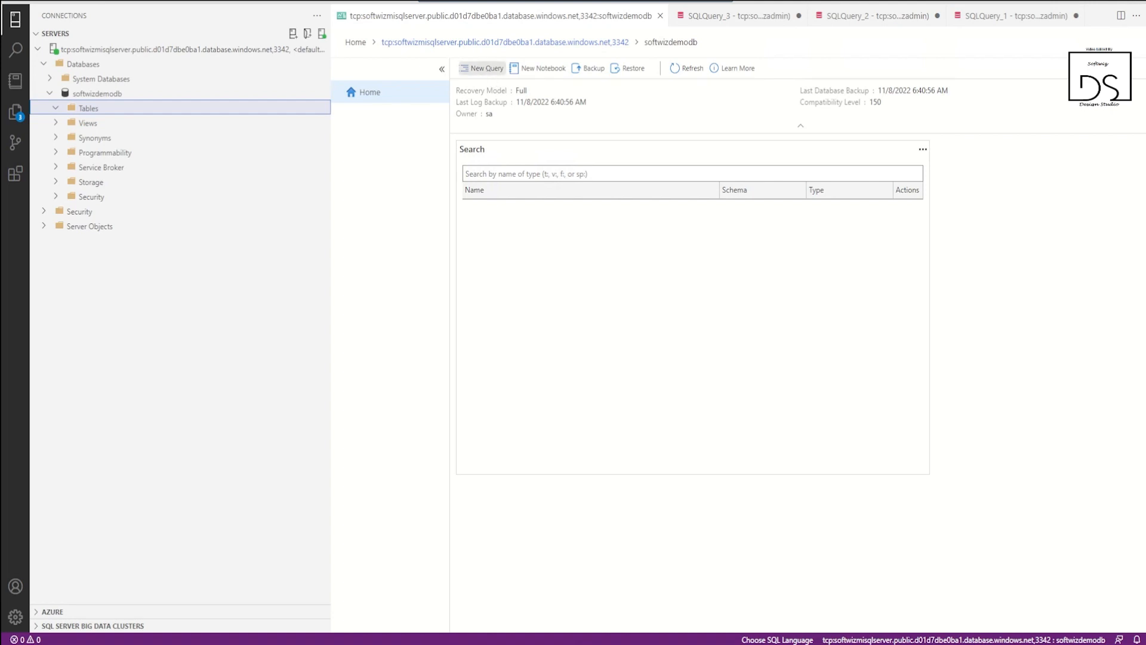
{"action": "left_click", "coordinate": [485, 69]}
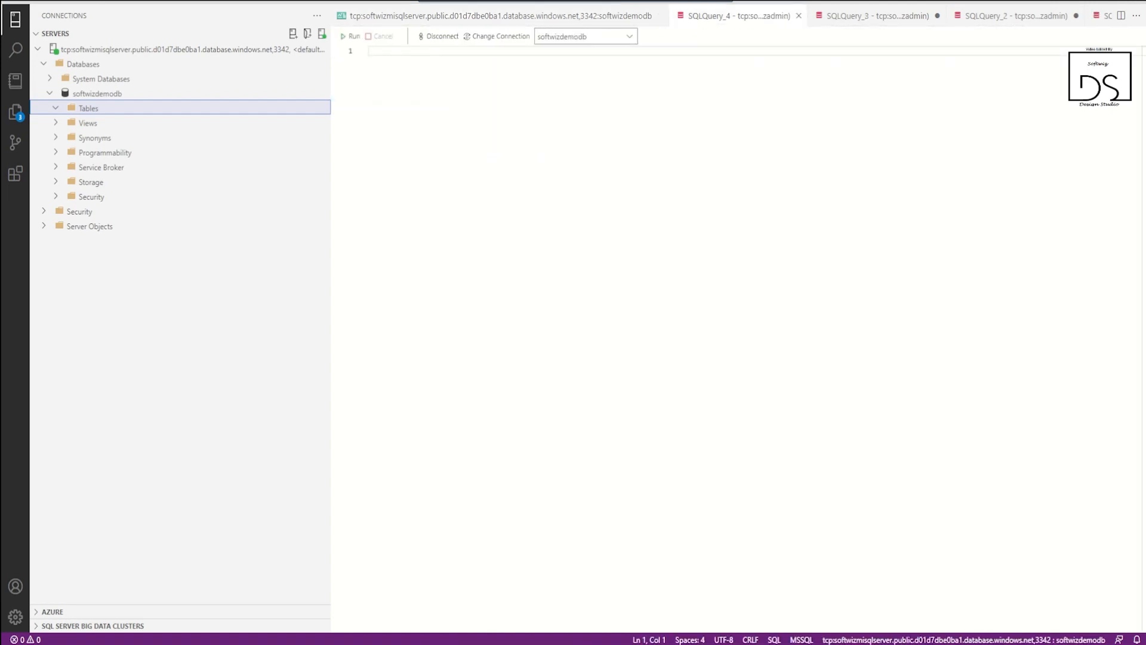
{"action": "key", "text": "ctrl+v"}
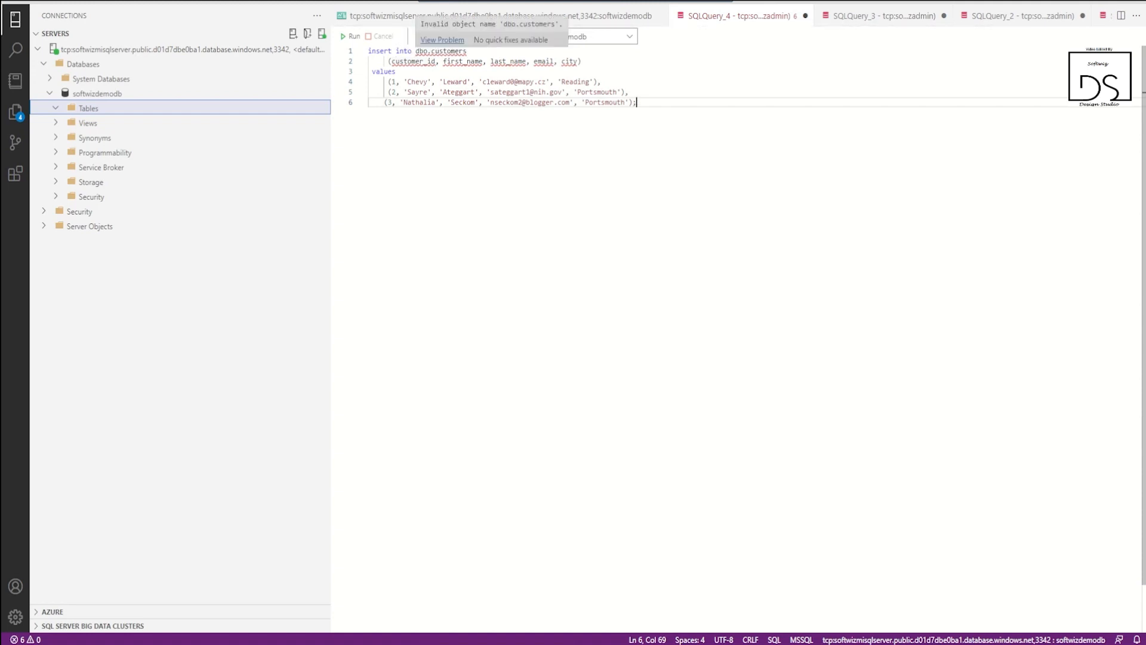
{"action": "double_click", "coordinate": [420, 52]}
{"action": "key", "text": "Delete"}
{"action": "key", "text": "Delete"}
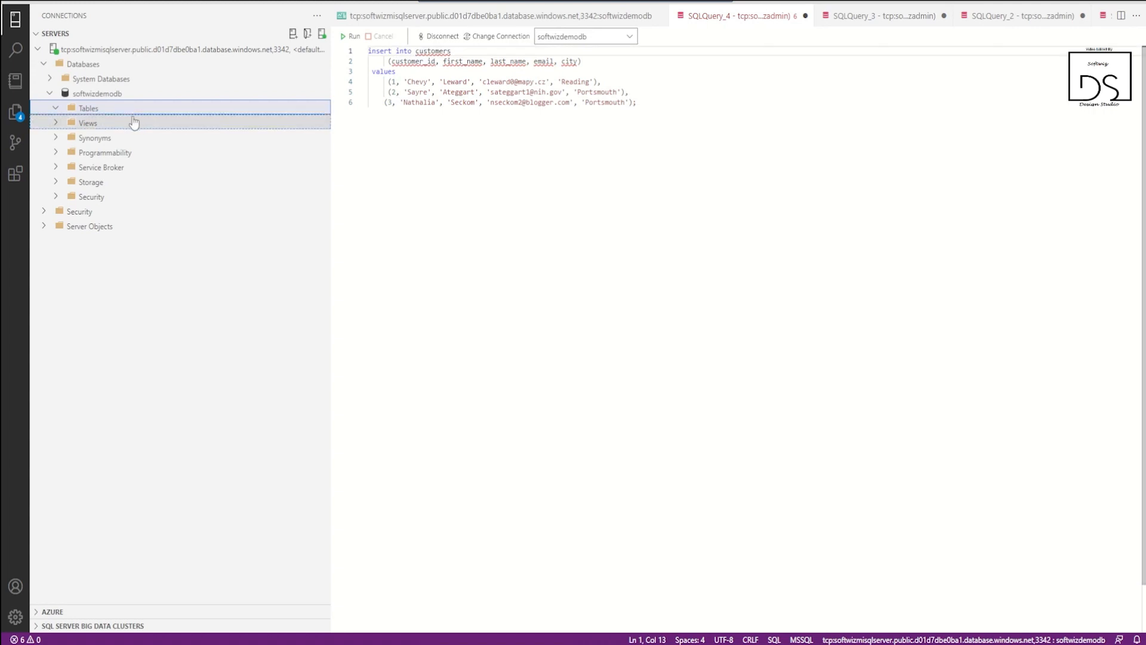
Refresh the softwizdemodb Tables folder and expand it to list its tables
{"action": "left_click", "coordinate": [57, 110]}
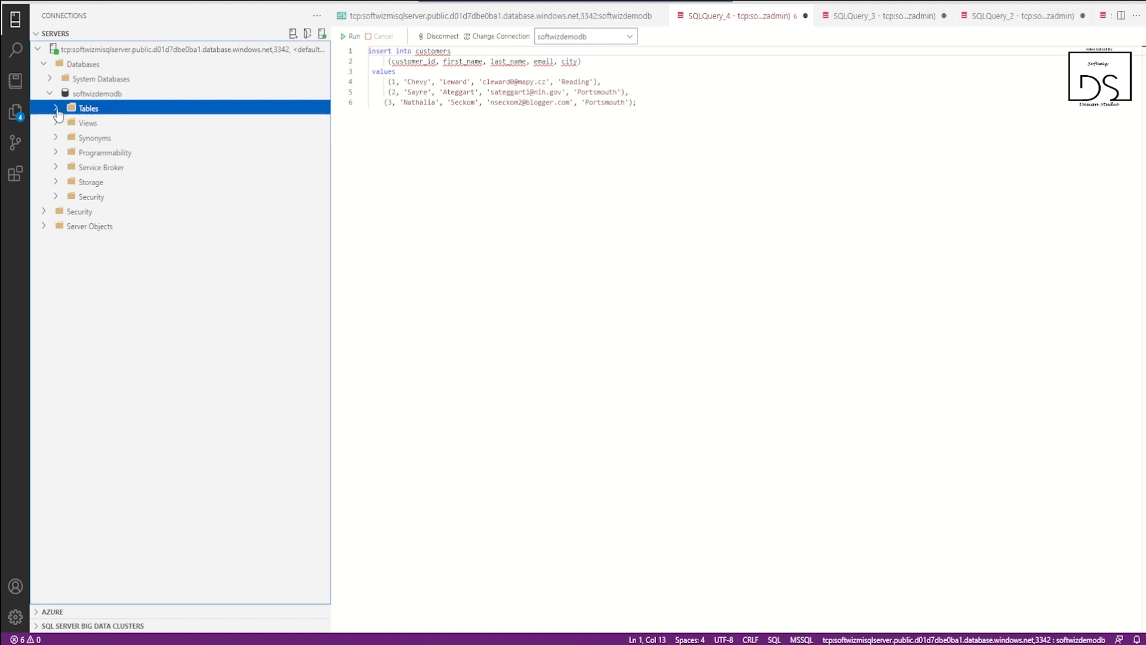
{"action": "right_click", "coordinate": [99, 114]}
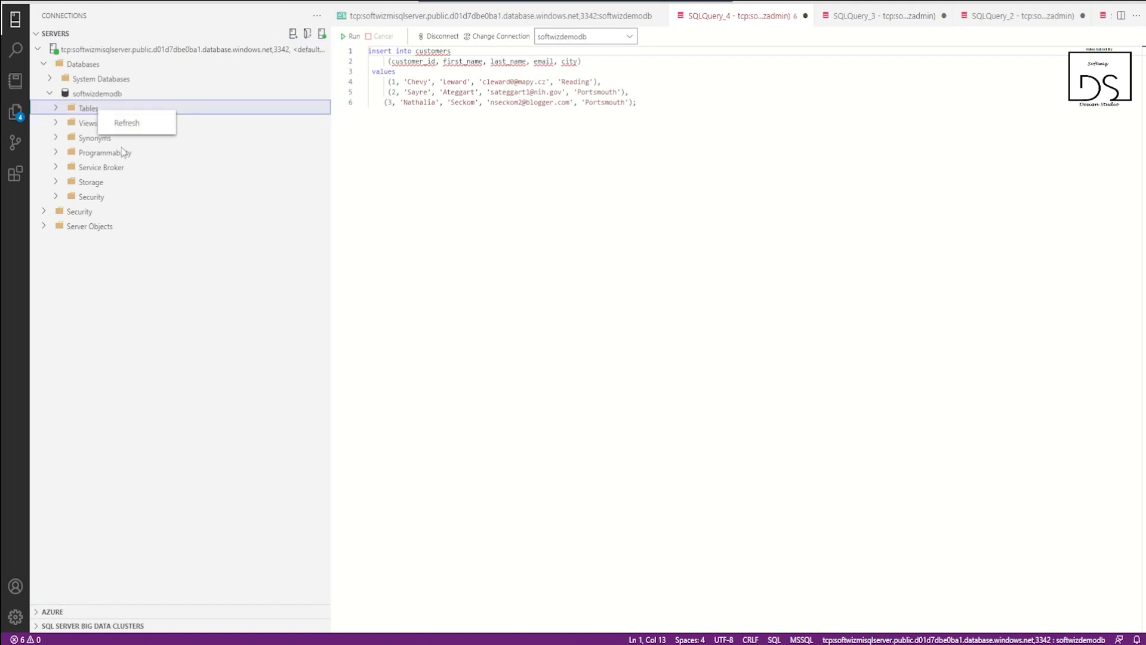
{"action": "left_click", "coordinate": [132, 123]}
{"action": "left_click", "coordinate": [57, 110]}
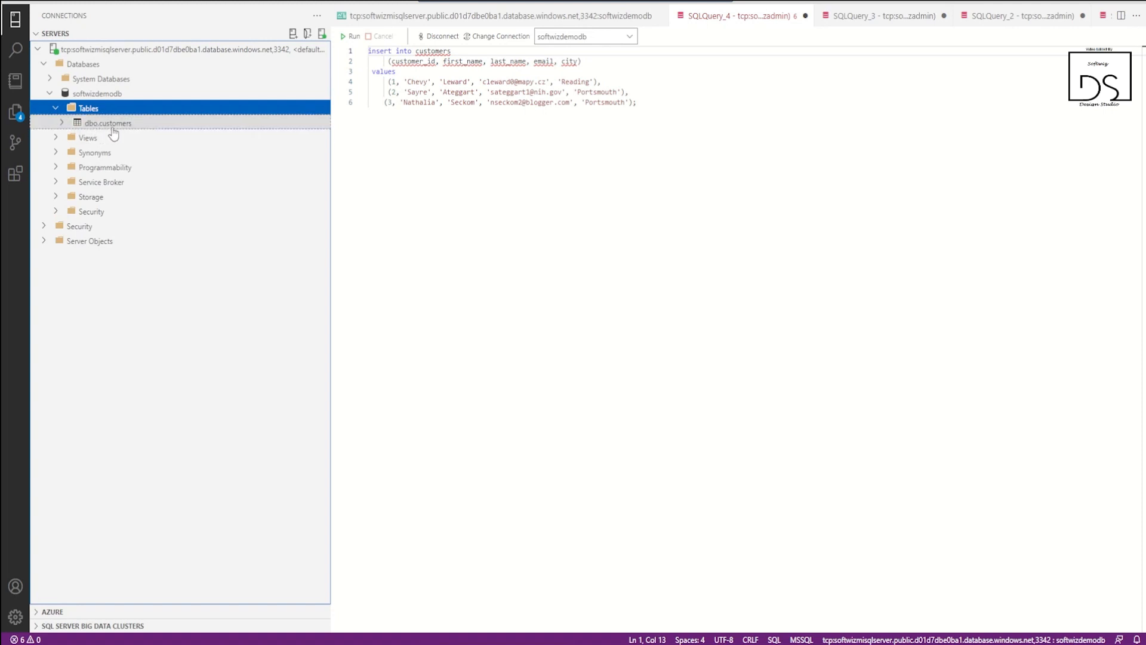
Run the customers insert query and select the top 1000 rows of dbo.customers
{"action": "left_click", "coordinate": [637, 103]}
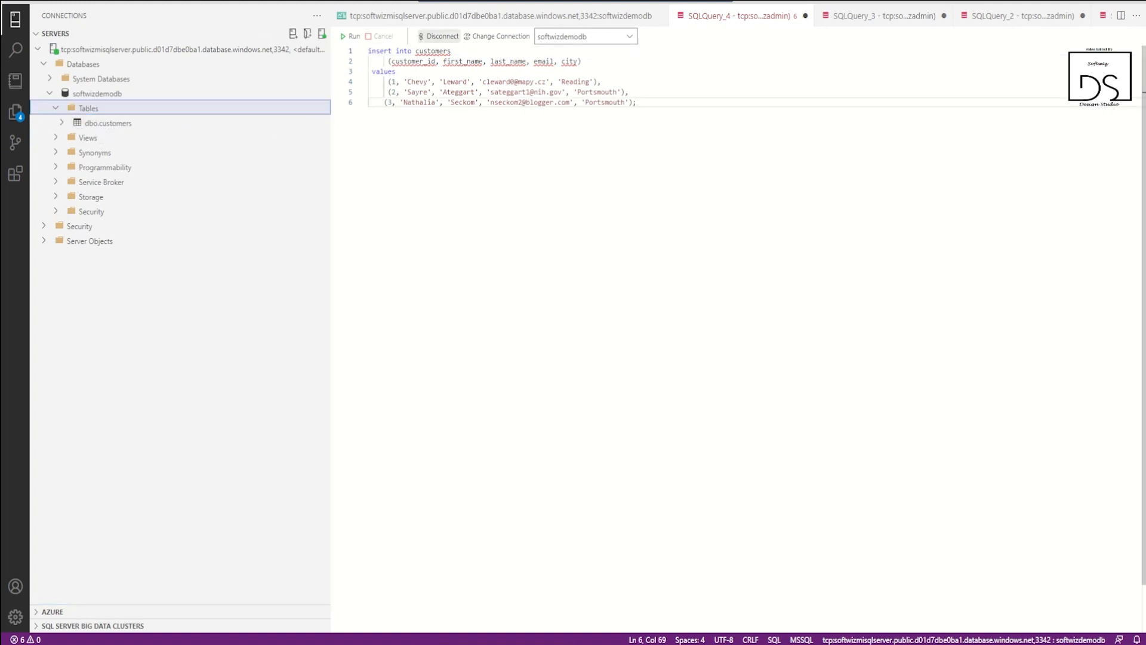
{"action": "left_click", "coordinate": [351, 37]}
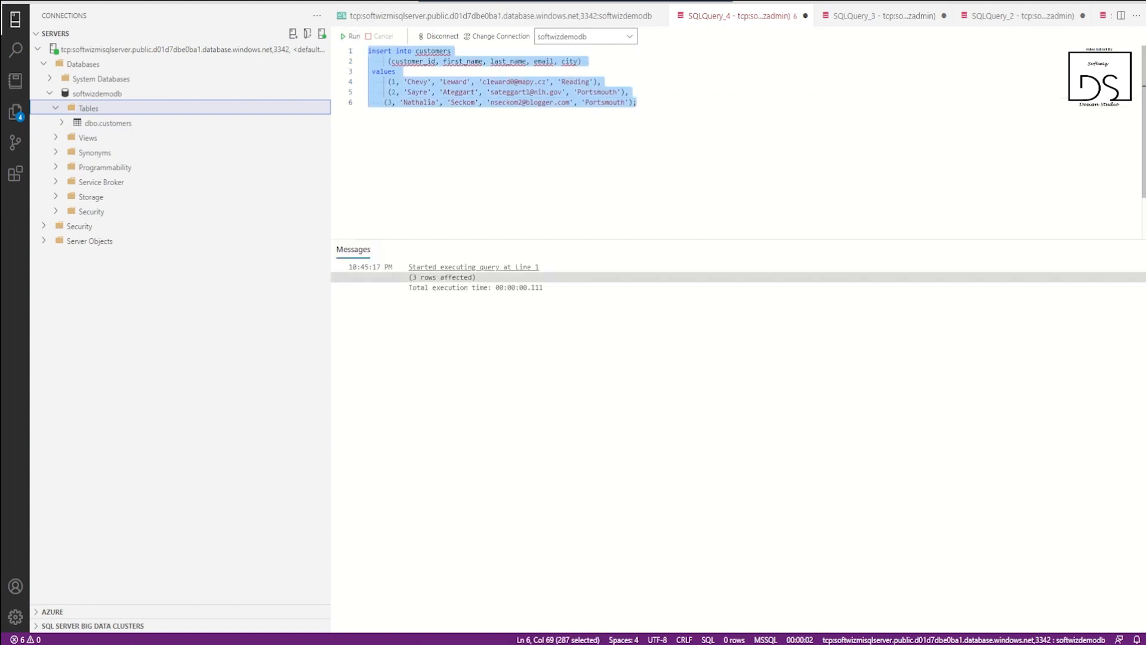
{"action": "right_click", "coordinate": [101, 124]}
{"action": "left_click", "coordinate": [146, 138]}
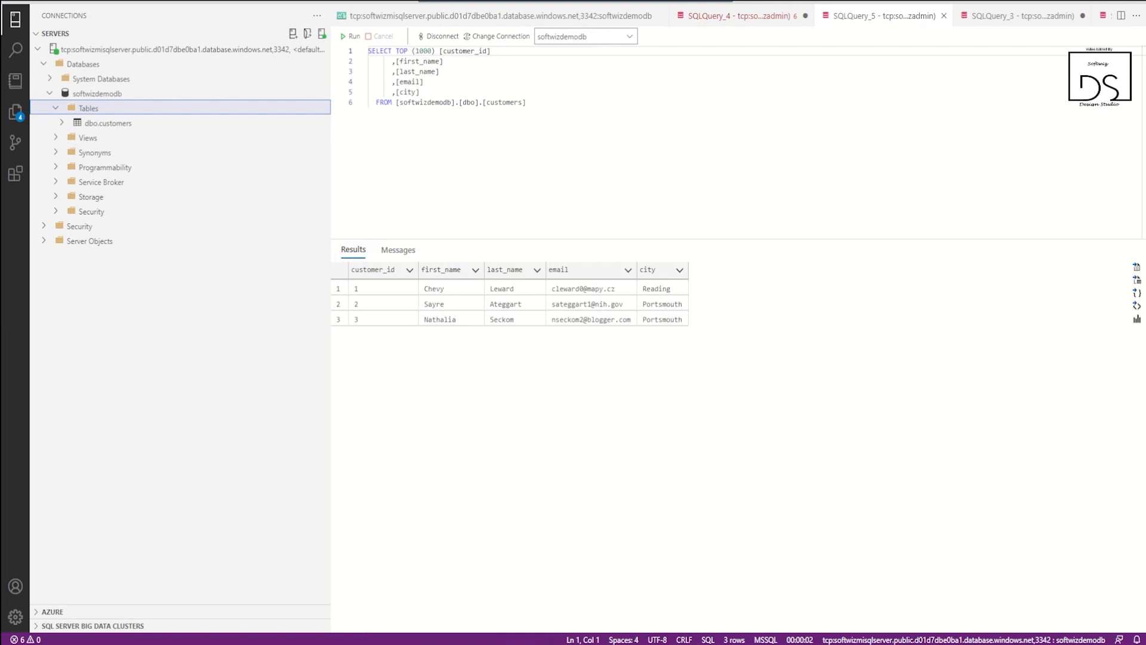
Switch to the Azure portal in Microsoft Edge, launch the studio of the softwizmidemo data factory and open its linked services
{"action": "mouse_move", "coordinate": [588, 642]}
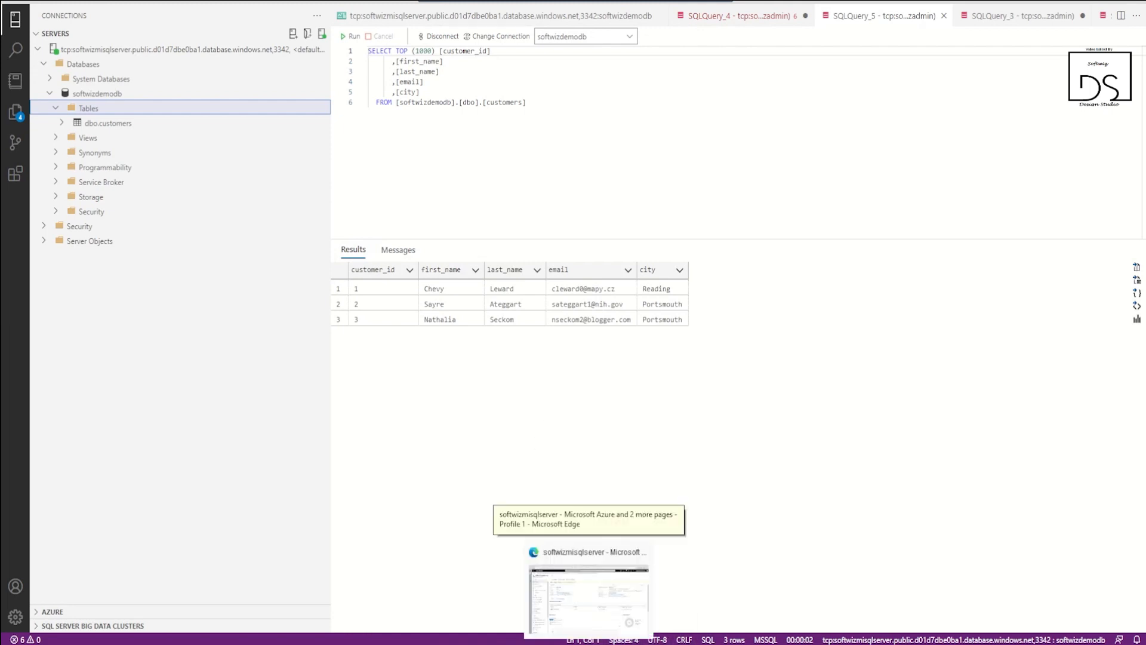
{"action": "left_click", "coordinate": [580, 615]}
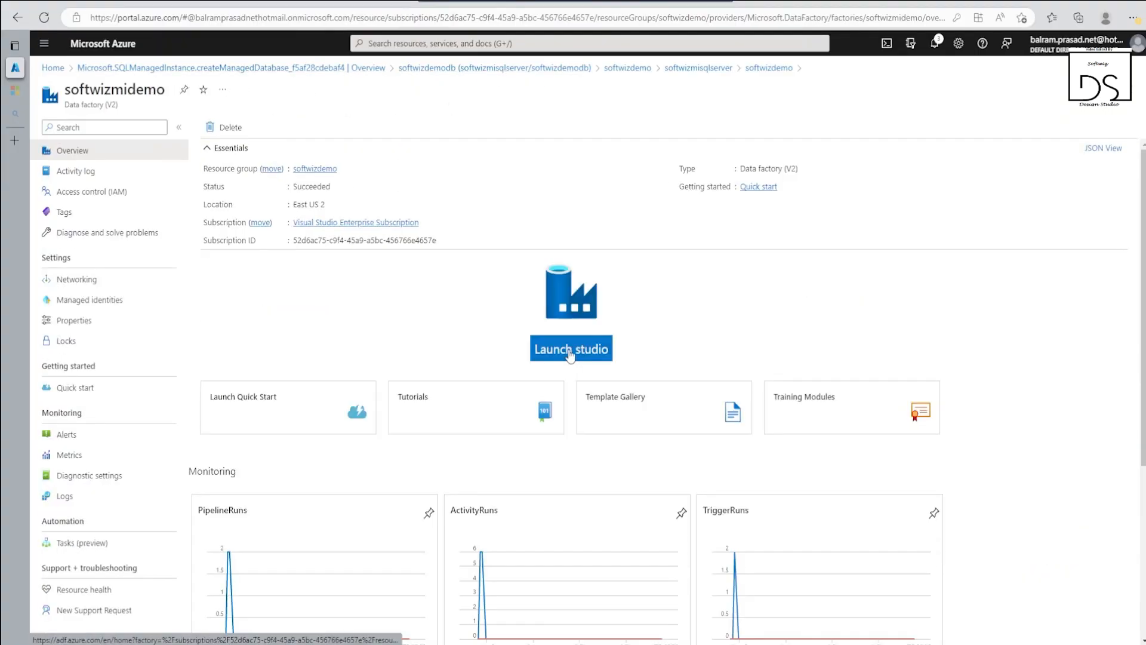
{"action": "left_click", "coordinate": [570, 352]}
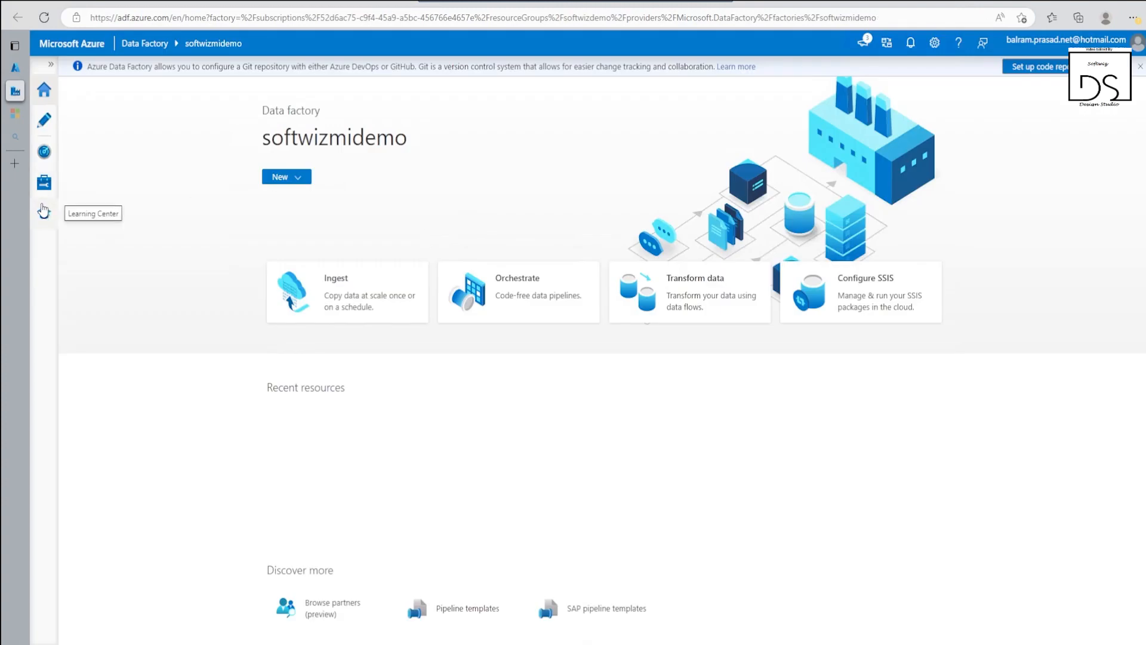
{"action": "left_click", "coordinate": [44, 190]}
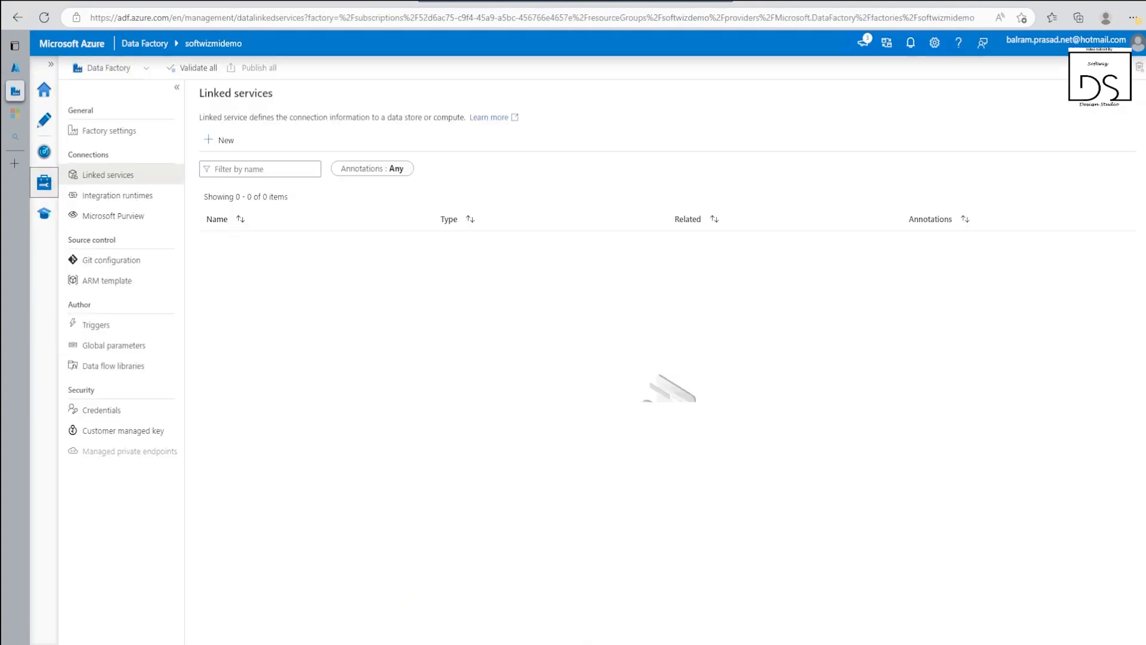
Create an Azure SQL Database Managed Instance linked service to softwizdemodb on softwizmisqlserver, using the public endpoint, SQL authentication and the account password, testing its connection
{"action": "left_click", "coordinate": [221, 140]}
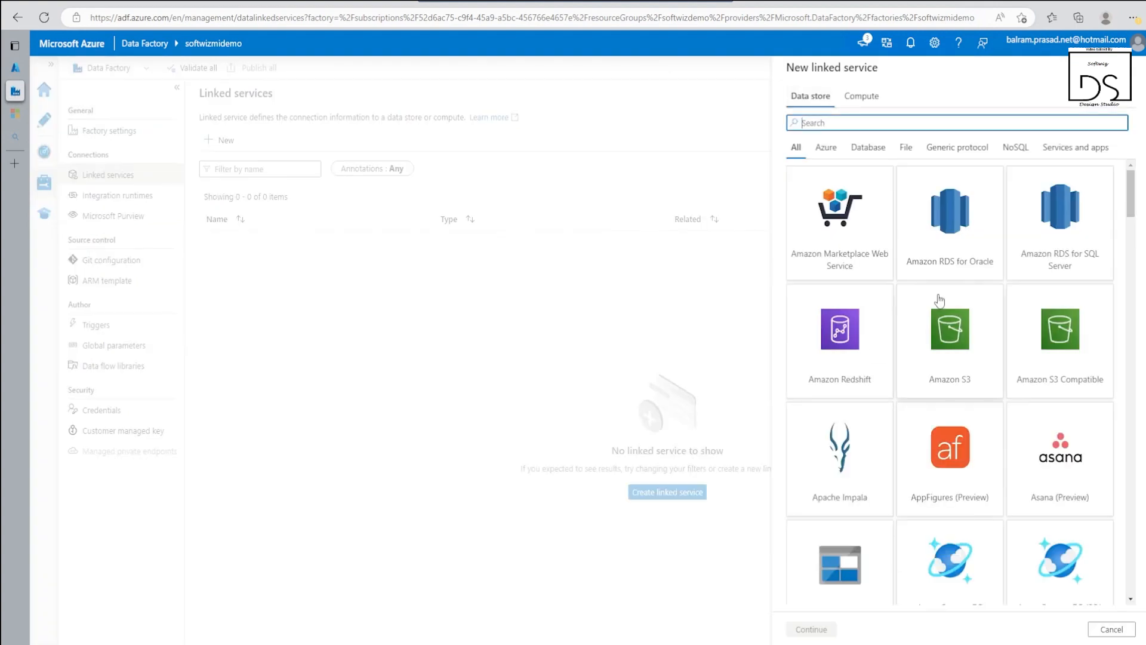
{"action": "type", "text": "sql"}
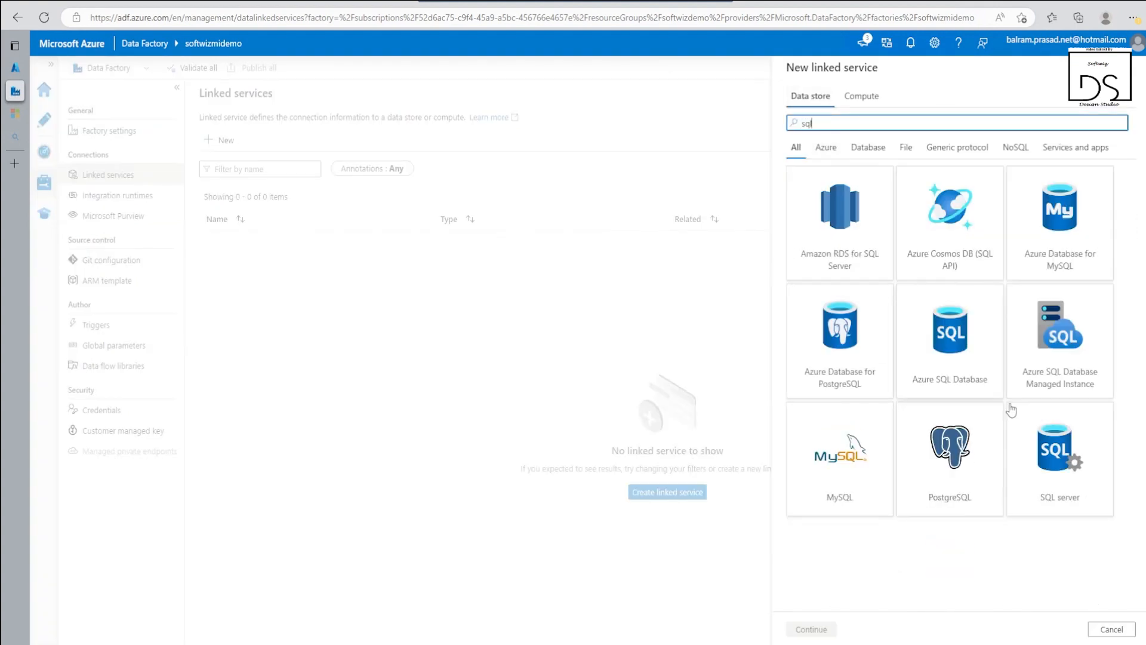
{"action": "left_click", "coordinate": [1062, 370]}
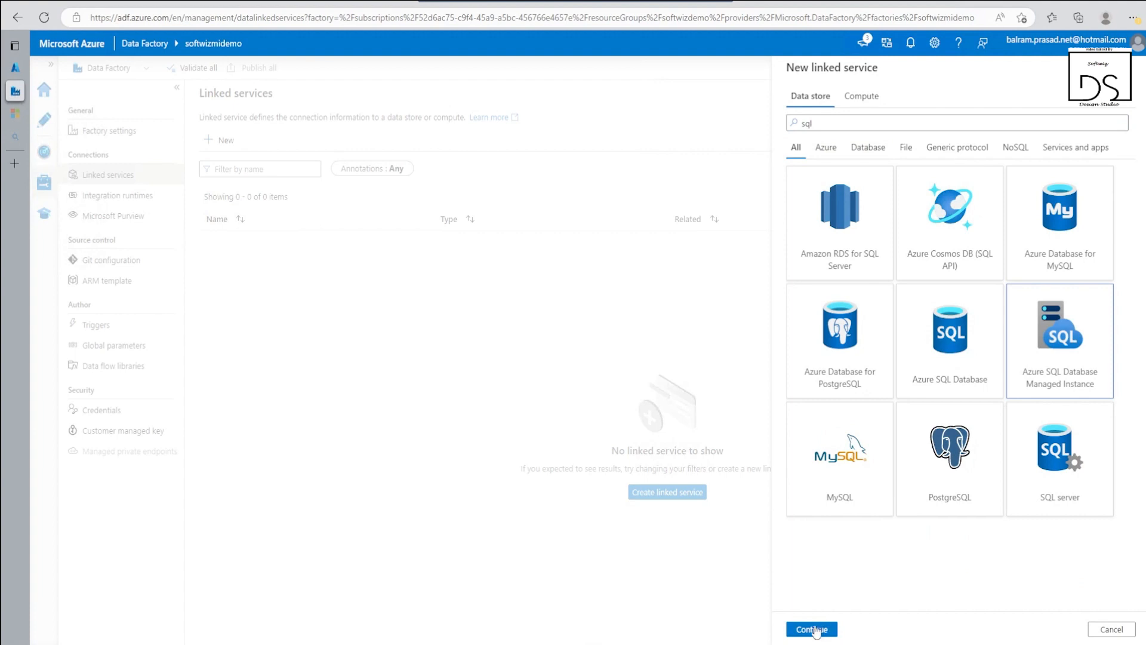
{"action": "left_click", "coordinate": [812, 629]}
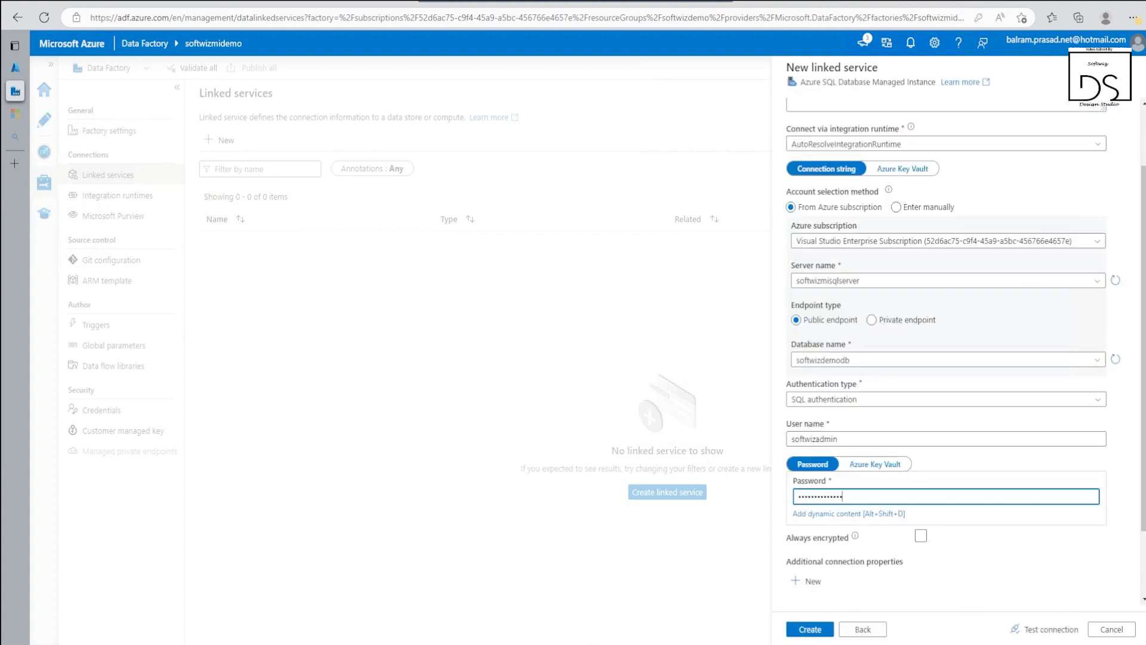
{"action": "type", "text": "••"}
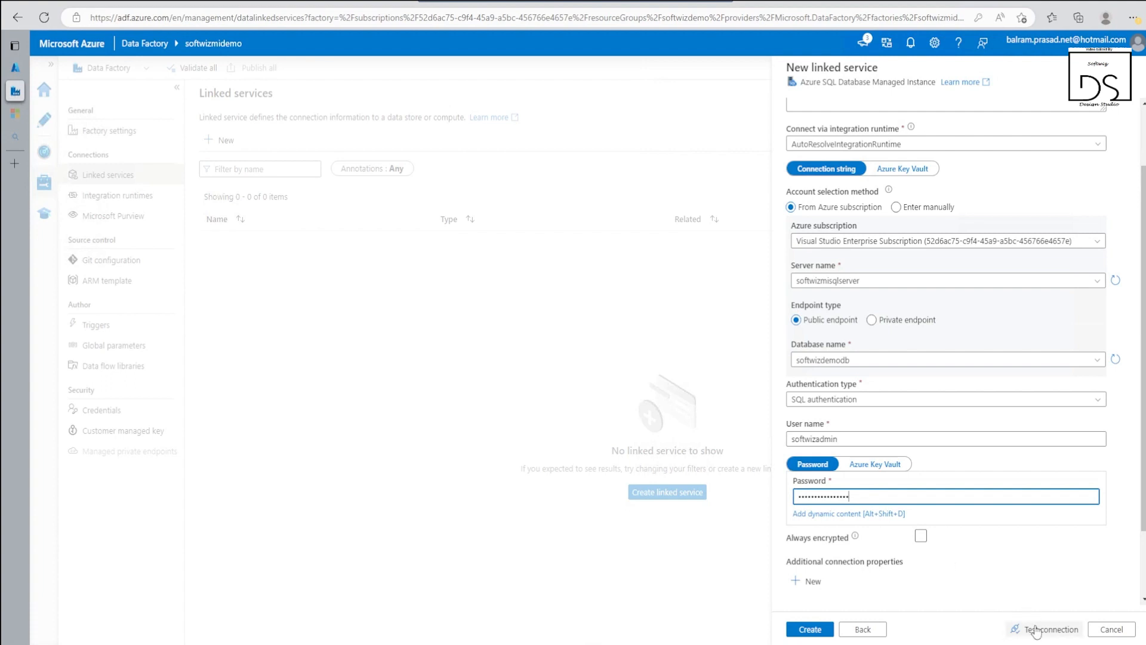
{"action": "left_click", "coordinate": [1035, 628]}
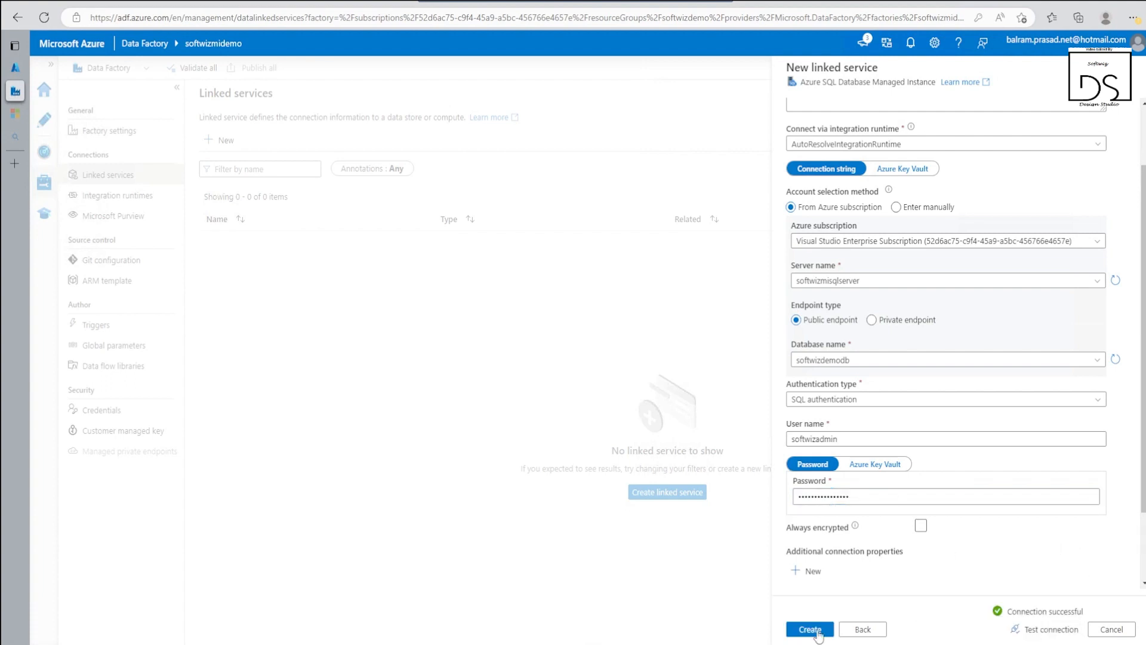
{"action": "left_click", "coordinate": [822, 631]}
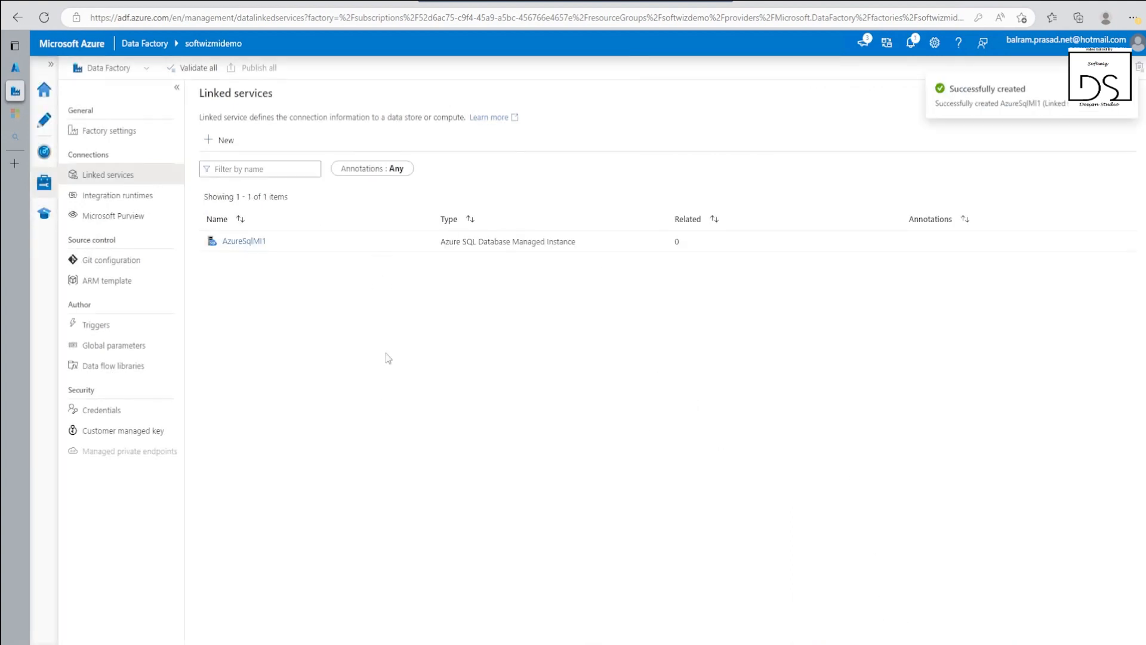
Start a new Azure Data Lake Storage Gen2 linked service and name it AzureDataLakeStorage
{"action": "left_click", "coordinate": [223, 144]}
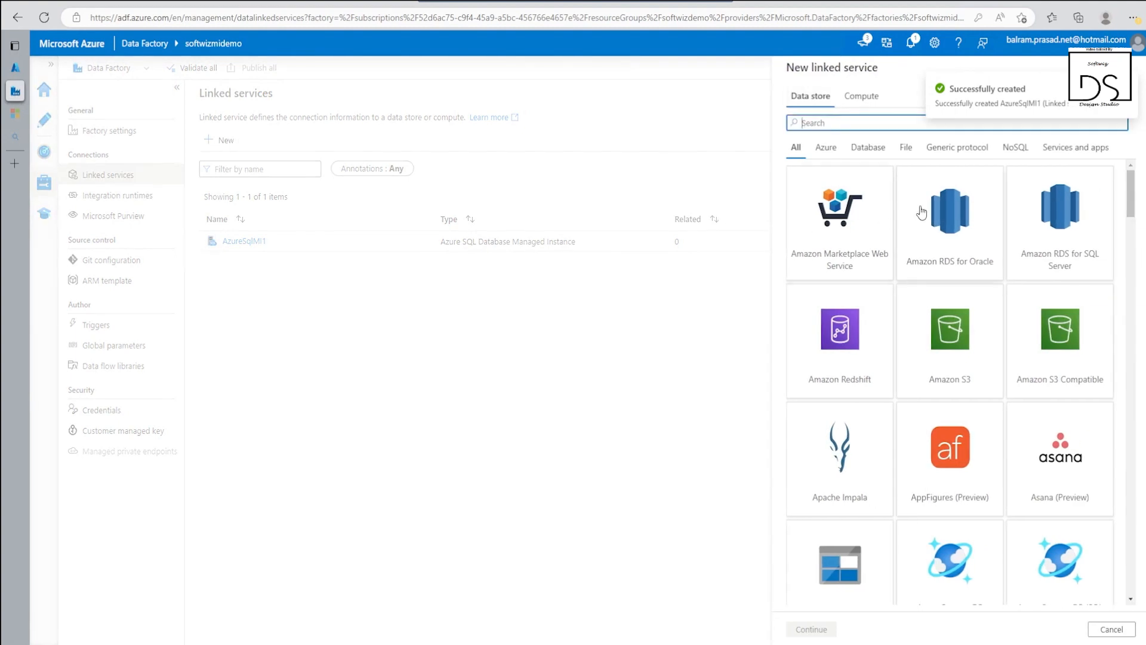
{"action": "type", "text": "data"}
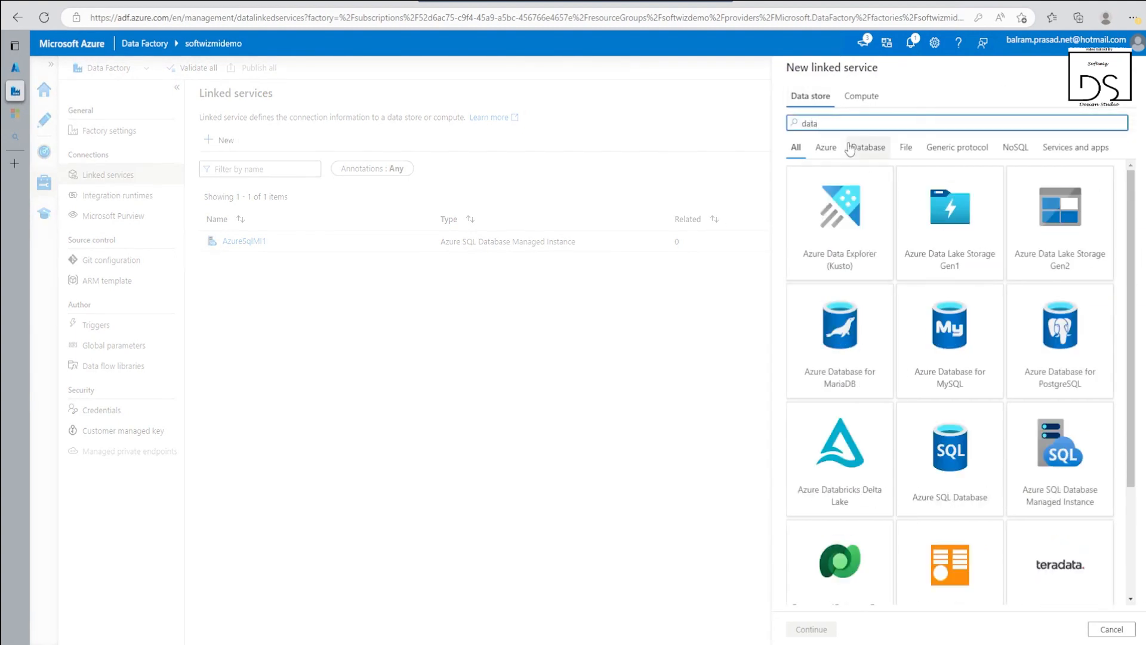
{"action": "left_click", "coordinate": [1061, 225]}
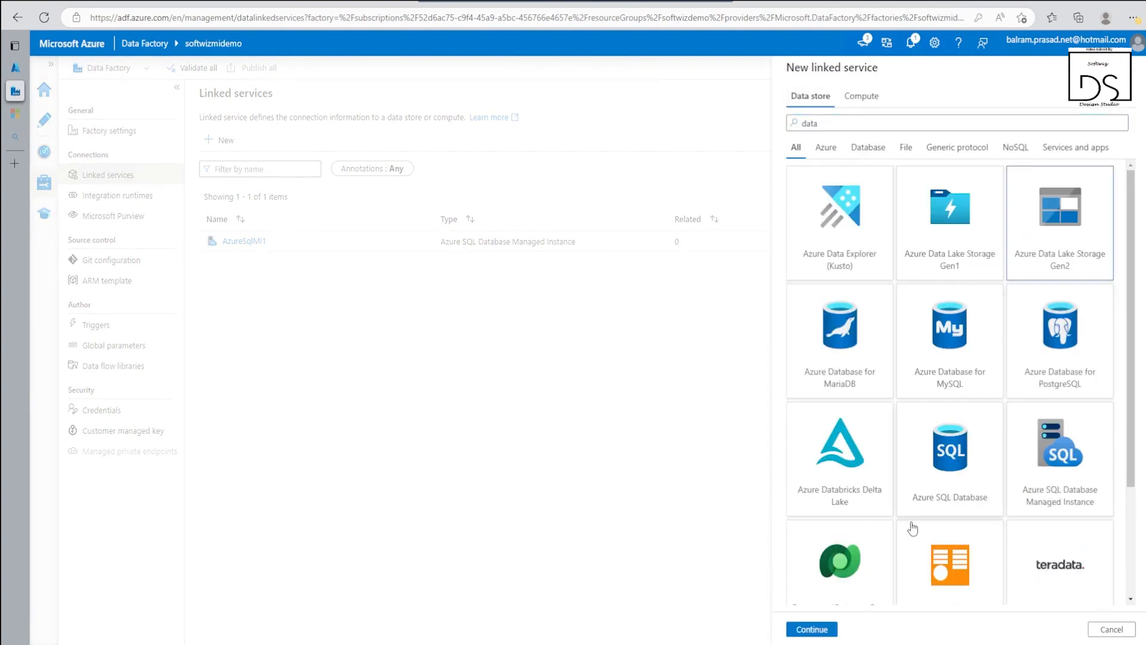
{"action": "left_click", "coordinate": [812, 627]}
{"action": "key", "text": "BackSpace"}
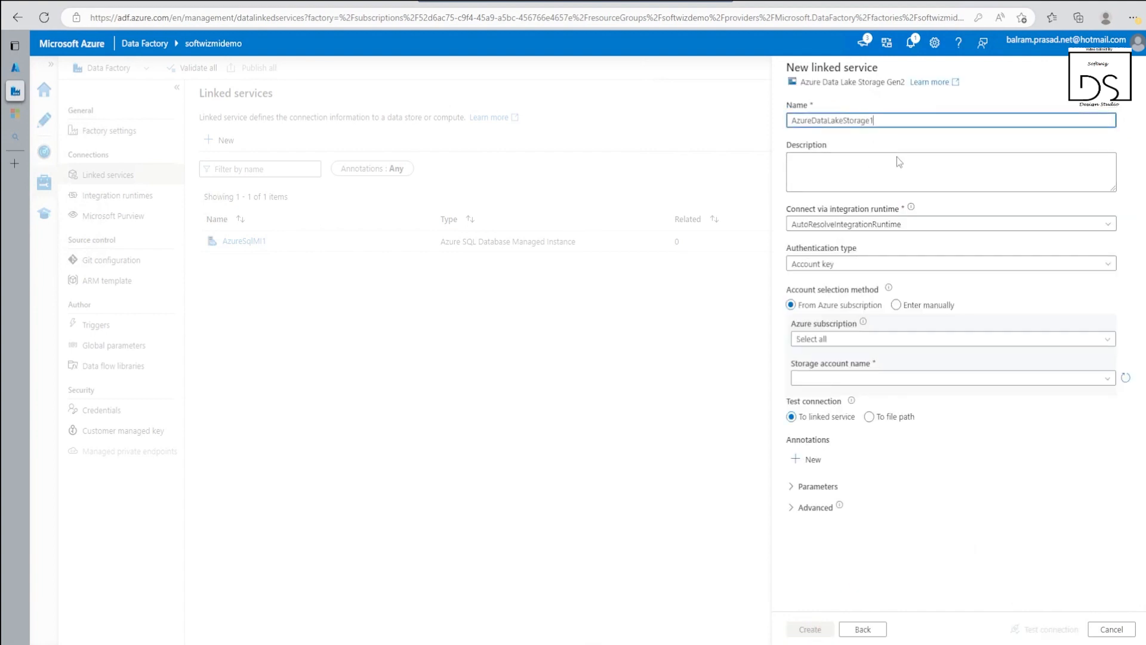
{"action": "left_click", "coordinate": [895, 161]}
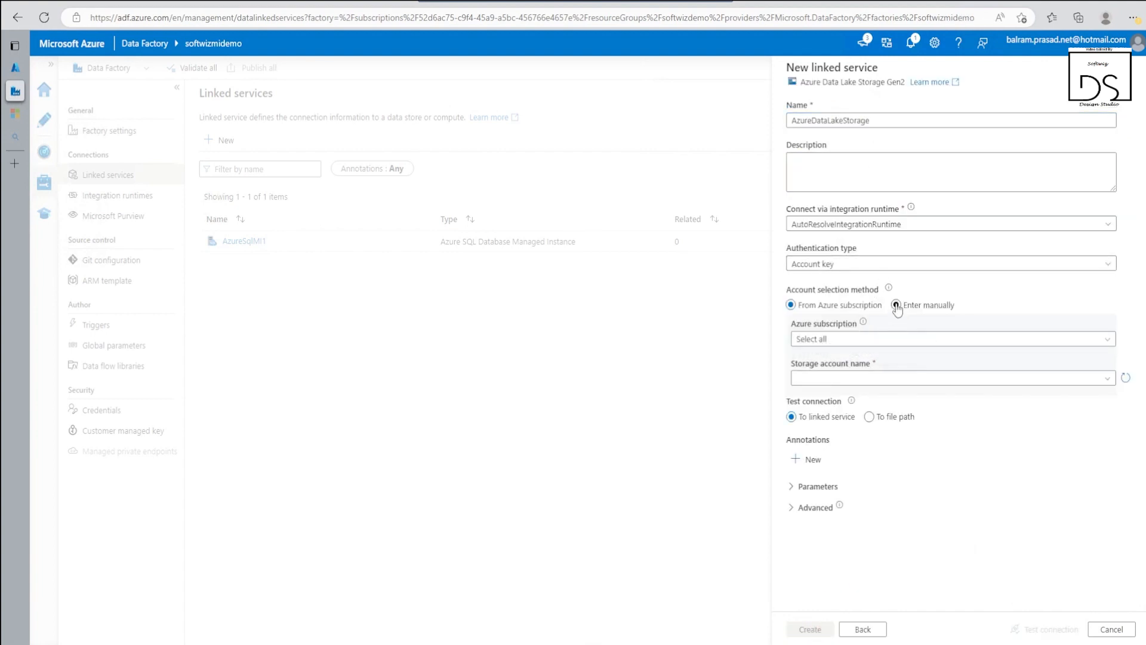
Select the Visual Studio Enterprise Subscription and storage account softwizlake with account key authentication, test the connection and create the linked service
{"action": "left_click", "coordinate": [896, 305]}
{"action": "left_click", "coordinate": [816, 313]}
{"action": "left_click", "coordinate": [865, 264]}
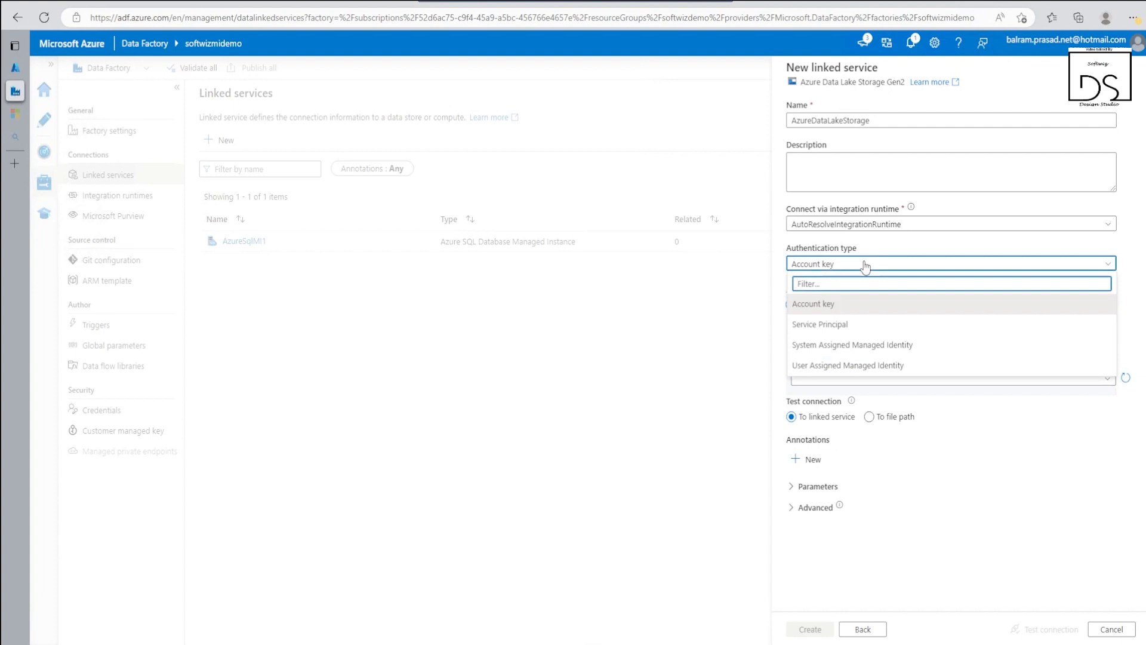
{"action": "left_click", "coordinate": [865, 264]}
{"action": "left_click", "coordinate": [842, 339]}
{"action": "left_click", "coordinate": [841, 376]}
{"action": "left_click", "coordinate": [871, 385]}
{"action": "left_click", "coordinate": [842, 417]}
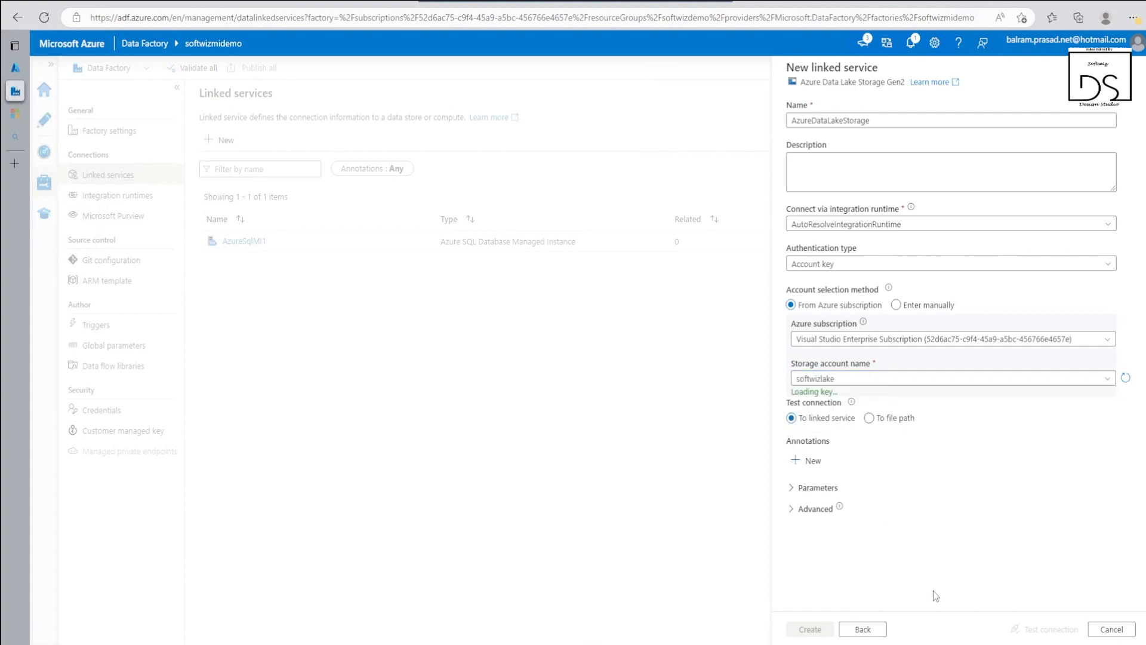
{"action": "left_click", "coordinate": [1023, 628]}
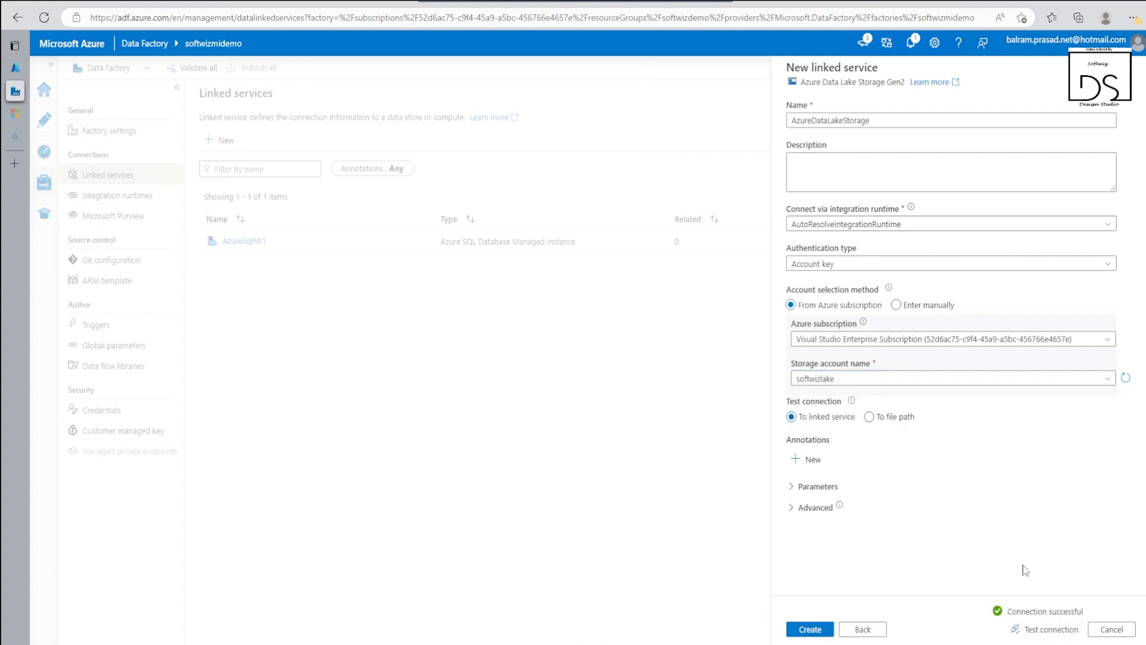
{"action": "left_click", "coordinate": [806, 630]}
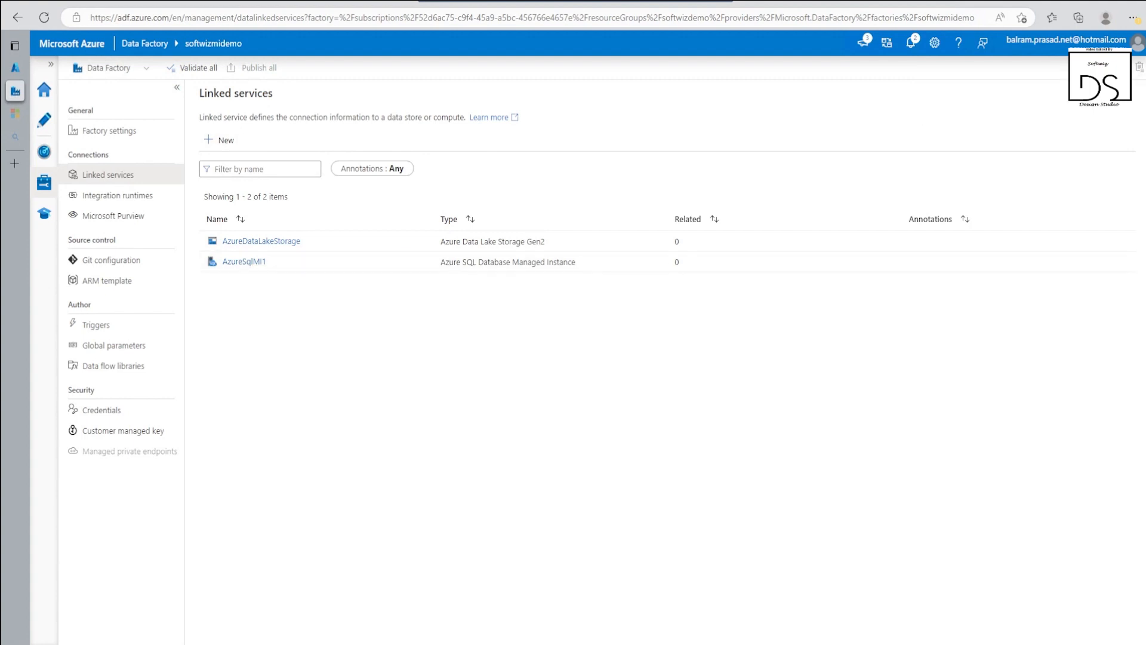
Open the factory authoring area, create a new blank pipeline and name it Full Pipeline
{"action": "left_click", "coordinate": [45, 122]}
{"action": "left_click", "coordinate": [108, 145]}
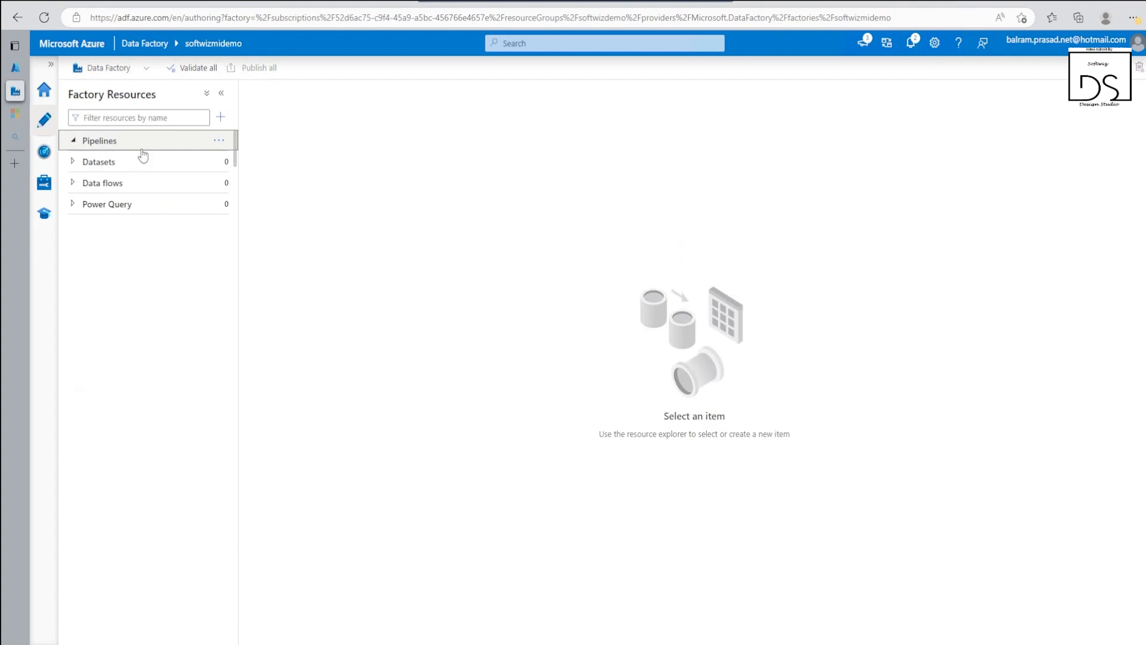
{"action": "left_click", "coordinate": [224, 122]}
{"action": "mouse_move", "coordinate": [249, 143]}
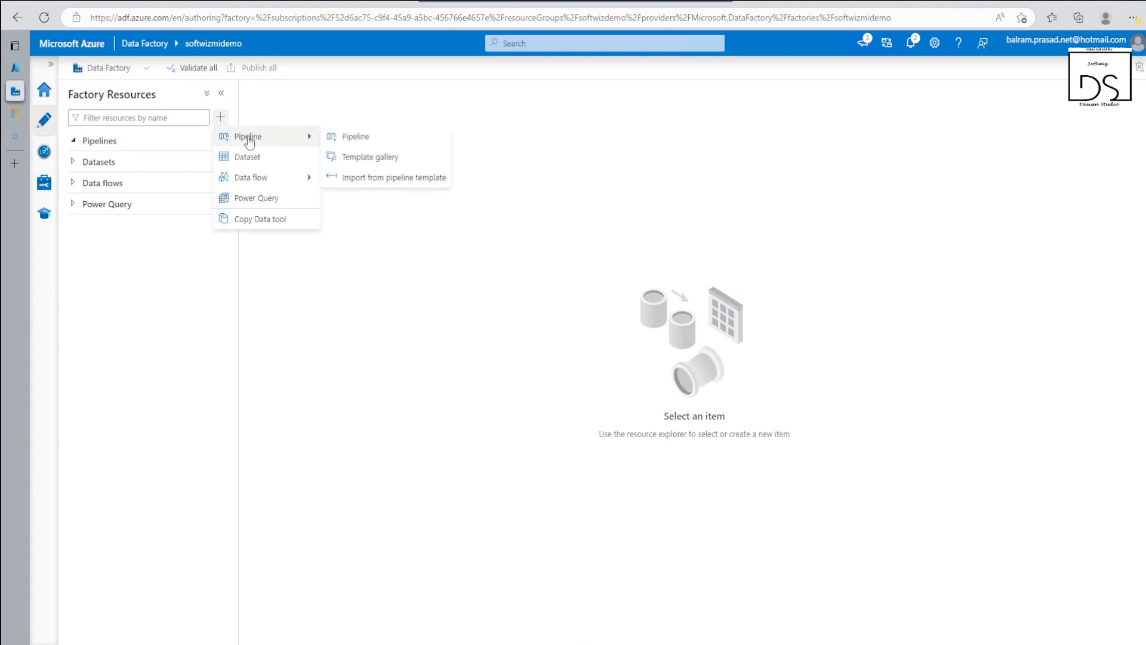
{"action": "left_click", "coordinate": [423, 141]}
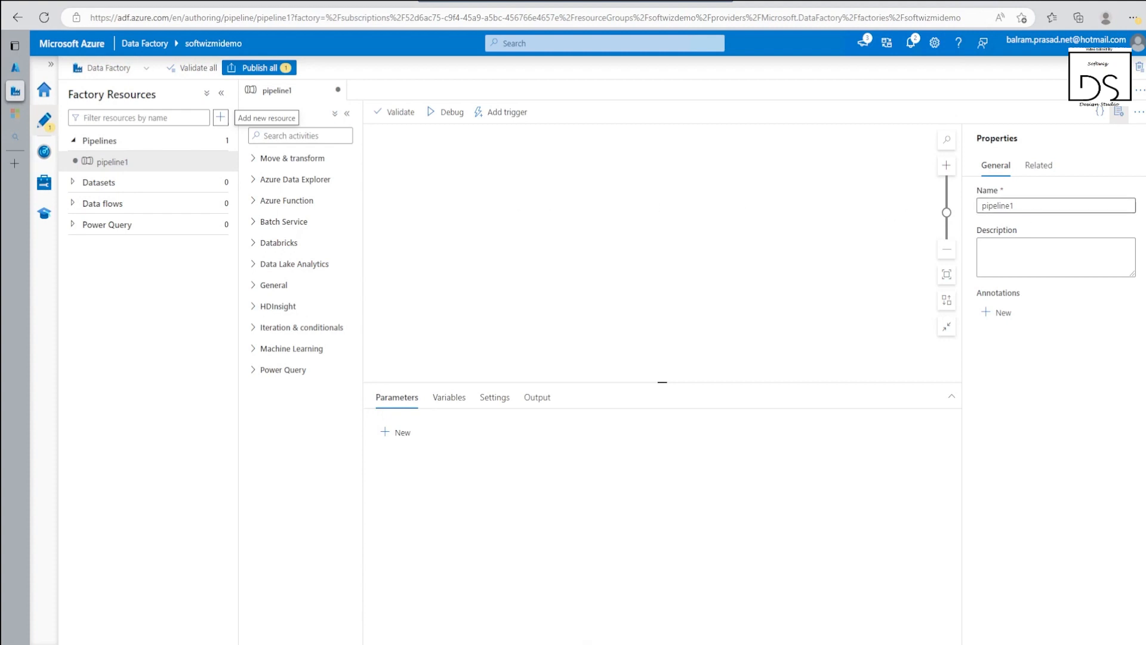
{"action": "double_click", "coordinate": [998, 205]}
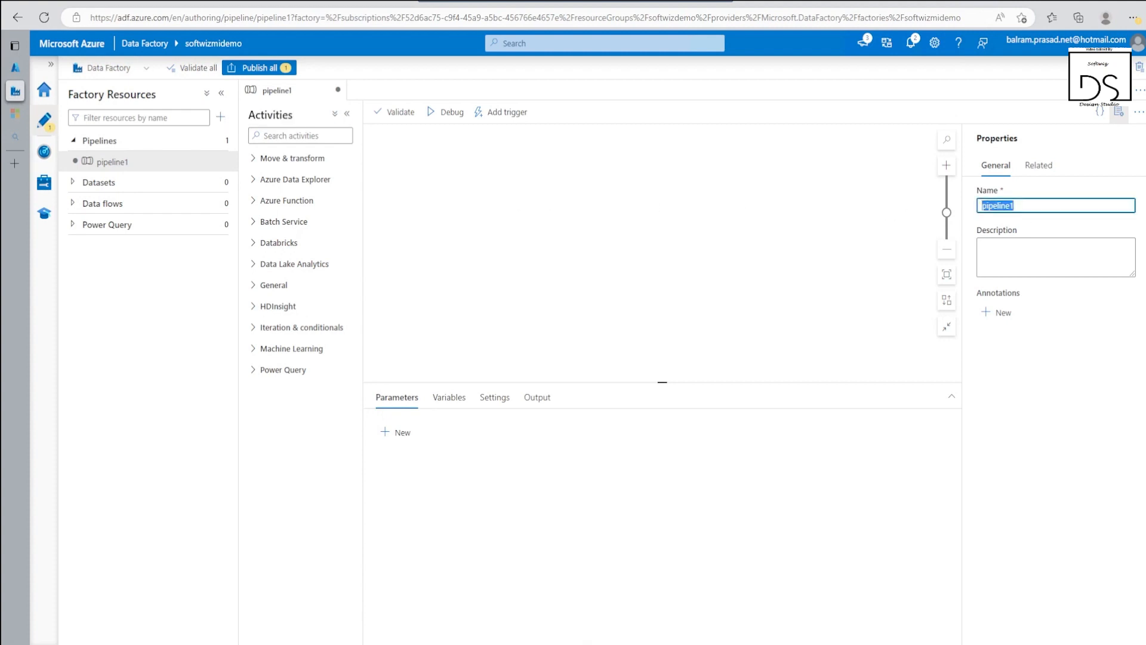
{"action": "type", "text": "FullP"}
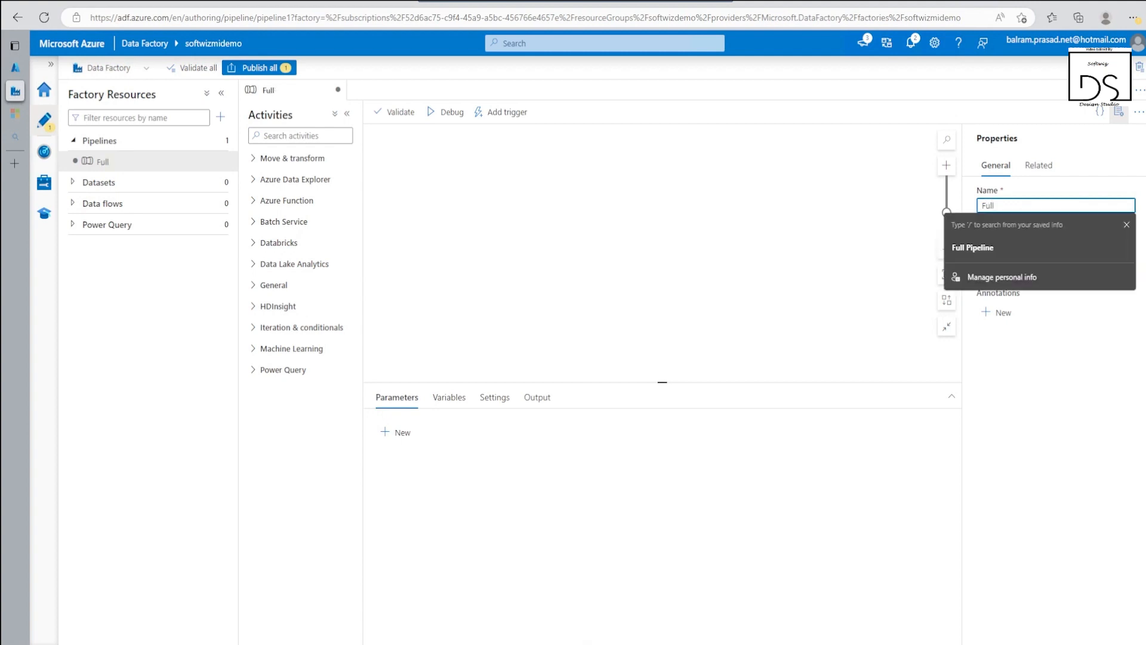
{"action": "left_click", "coordinate": [1009, 245]}
Find the Lookup activity, add it to the Full Pipeline canvas and name it GetChangeCount
{"action": "left_click", "coordinate": [299, 136]}
{"action": "type", "text": "Lo"}
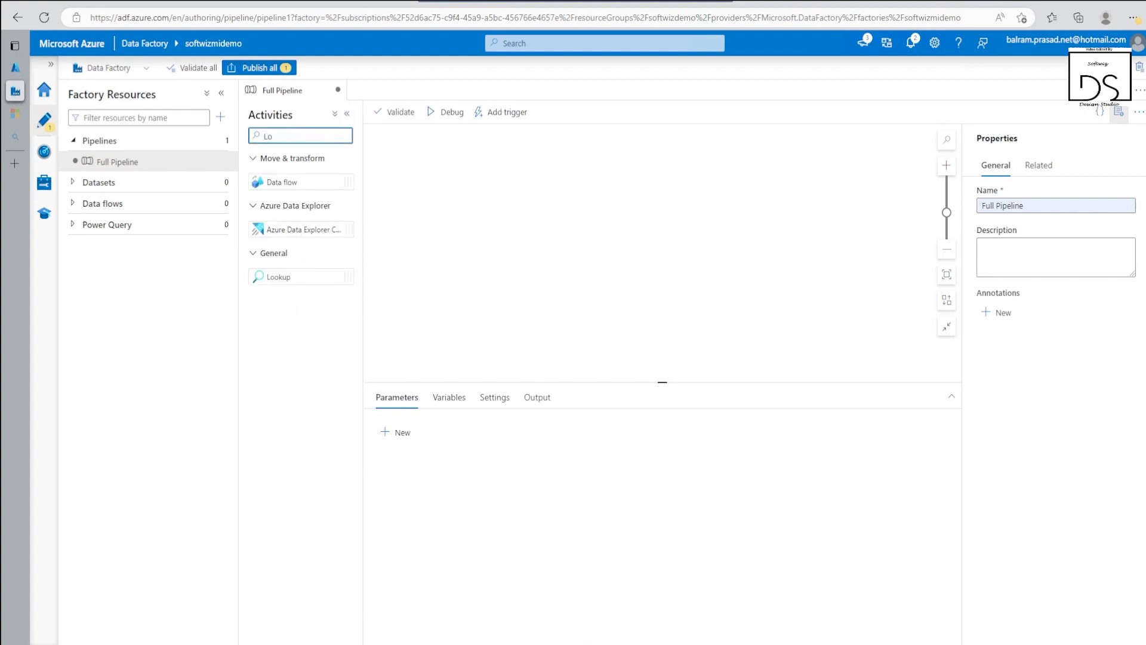
{"action": "key", "text": "BackSpace"}
{"action": "type", "text": "ok"}
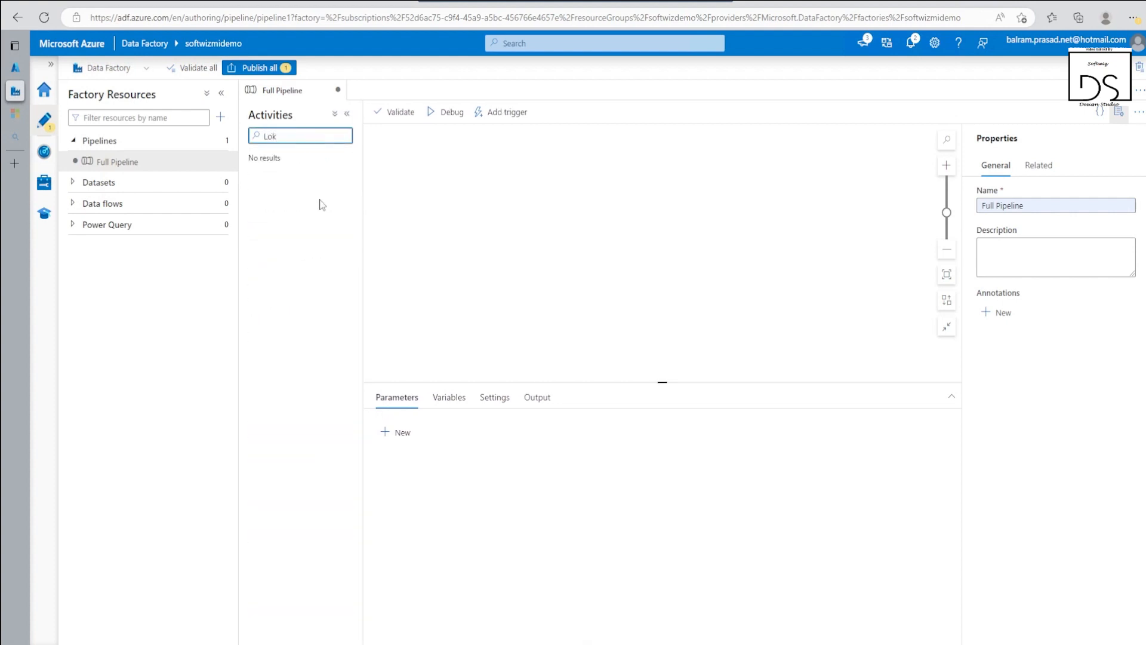
{"action": "key", "text": "BackSpace"}
{"action": "type", "text": "ok"}
{"action": "left_click_drag", "start_coordinate": [286, 182], "coordinate": [511, 226]}
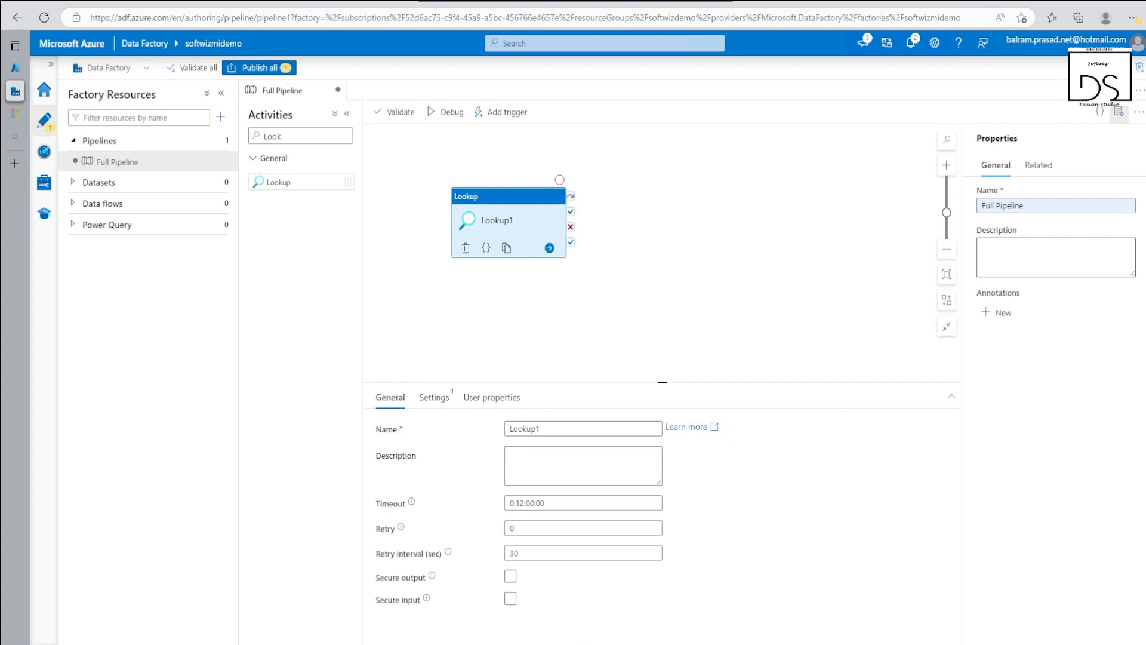
{"action": "double_click", "coordinate": [524, 428]}
{"action": "type", "text": "GetChangeCount"}
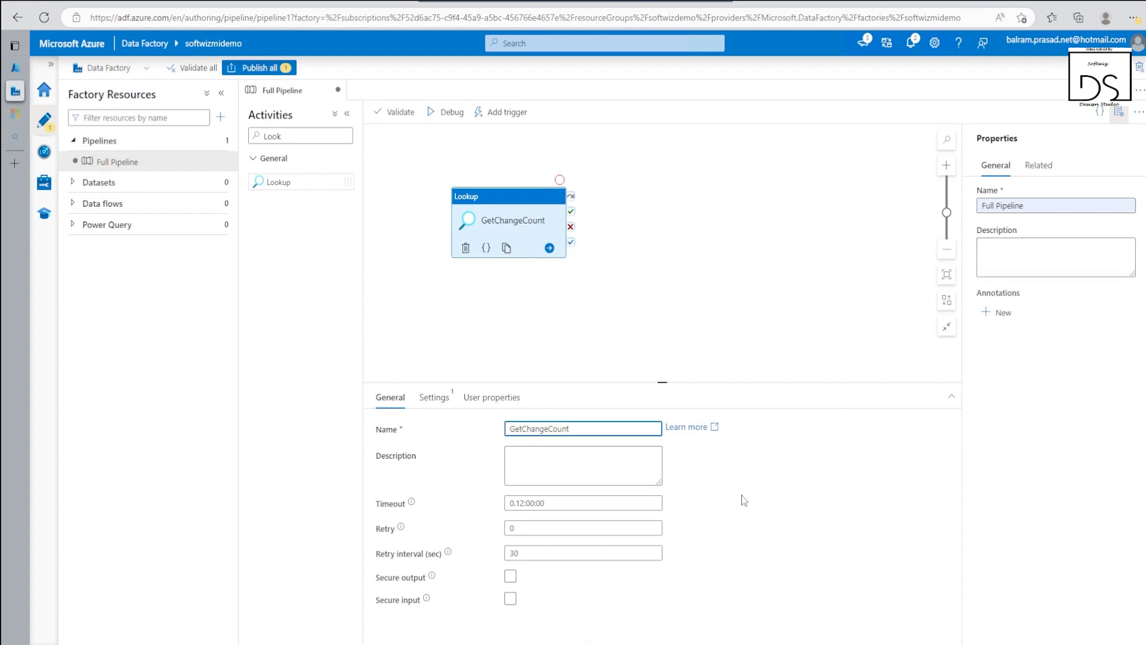
Start a new source dataset for the GetChangeCount lookup with Azure SQL Database Managed Instance as the data store
{"action": "left_click", "coordinate": [445, 404]}
{"action": "left_click", "coordinate": [621, 429]}
{"action": "left_click", "coordinate": [687, 429]}
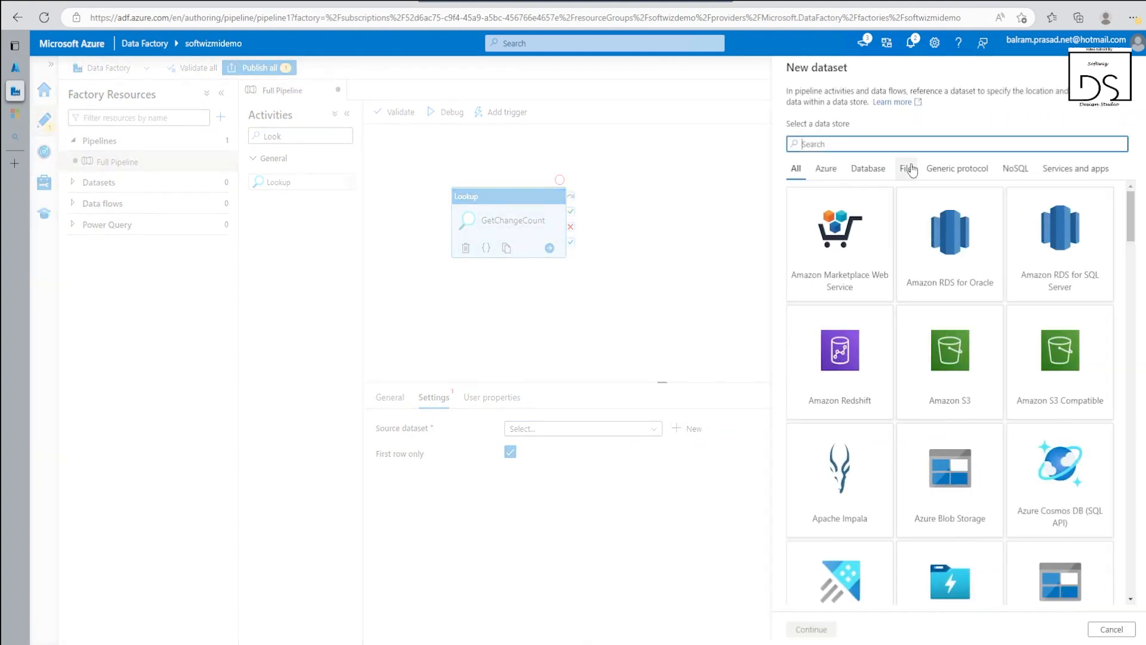
{"action": "type", "text": "sql"}
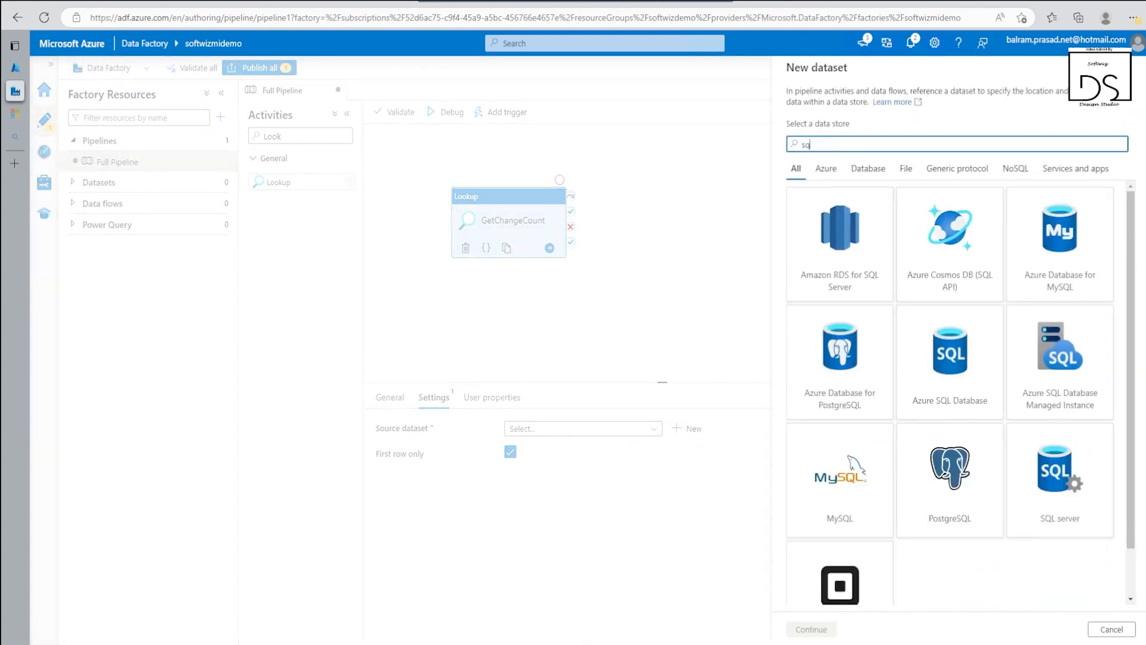
{"action": "left_click", "coordinate": [1054, 382]}
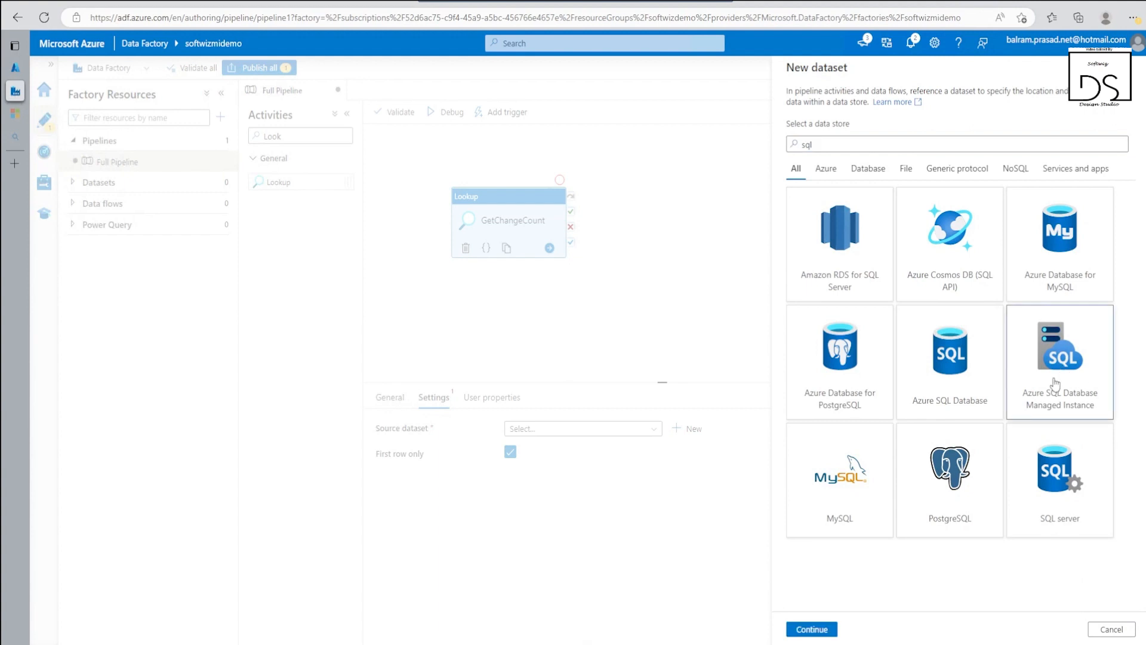
{"action": "left_click", "coordinate": [811, 628]}
Create the dataset with linked service AzureSqlMI1 and table cdc.dbo_customers_CT, importing the schema from the connection
{"action": "left_click", "coordinate": [851, 148]}
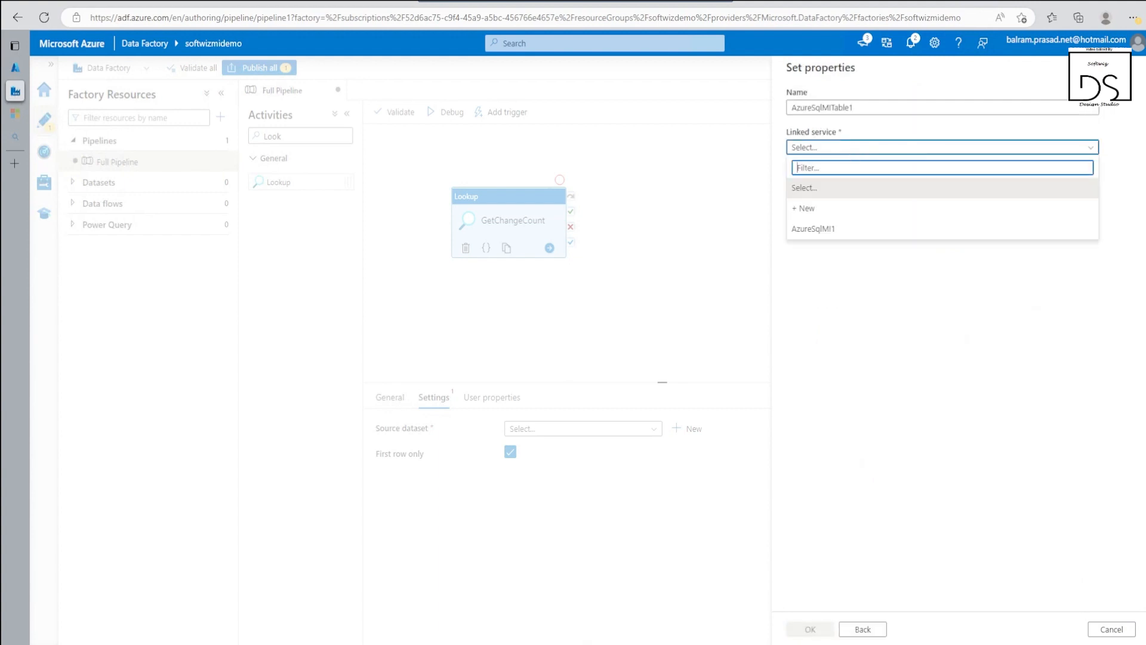
{"action": "left_click", "coordinate": [824, 227]}
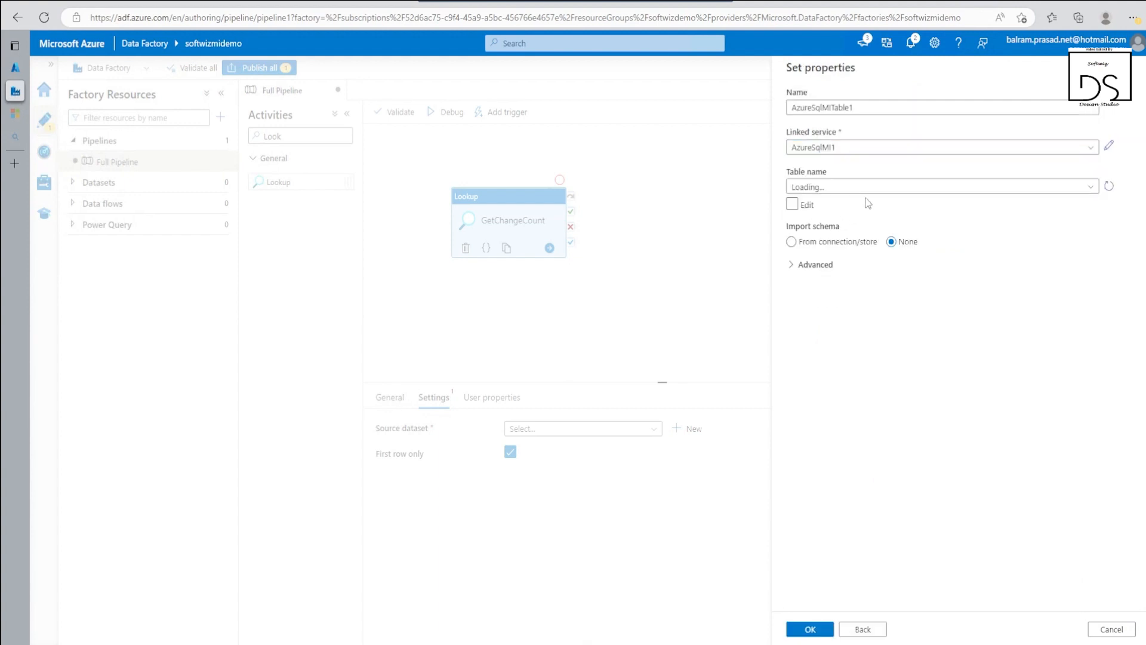
{"action": "left_click", "coordinate": [853, 187]}
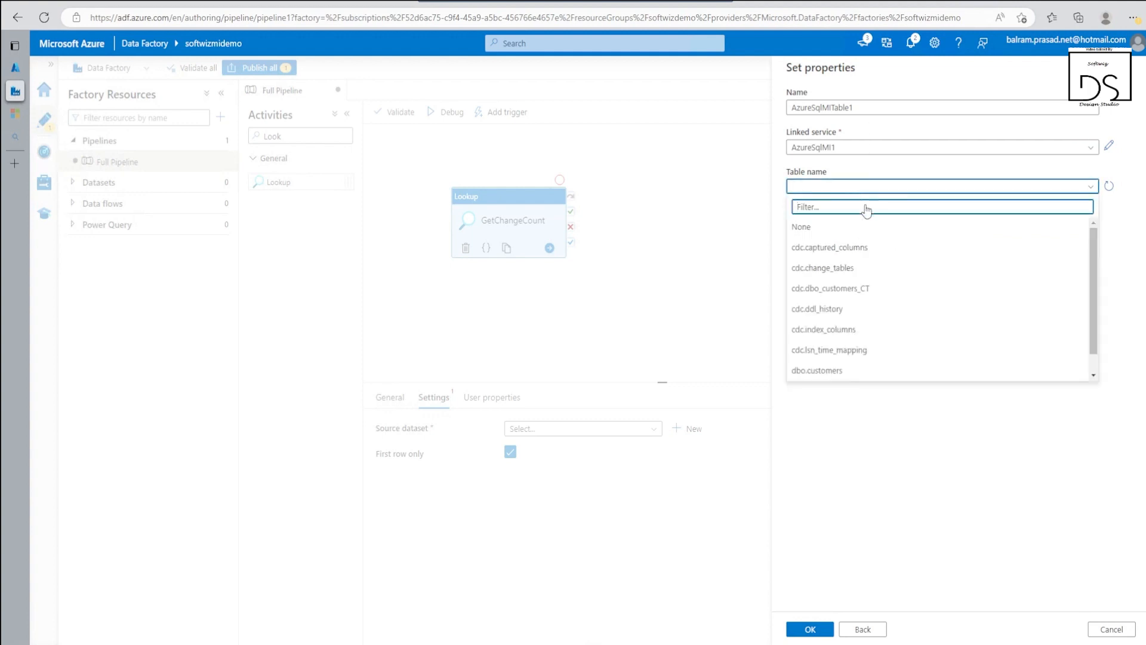
{"action": "left_click", "coordinate": [867, 297]}
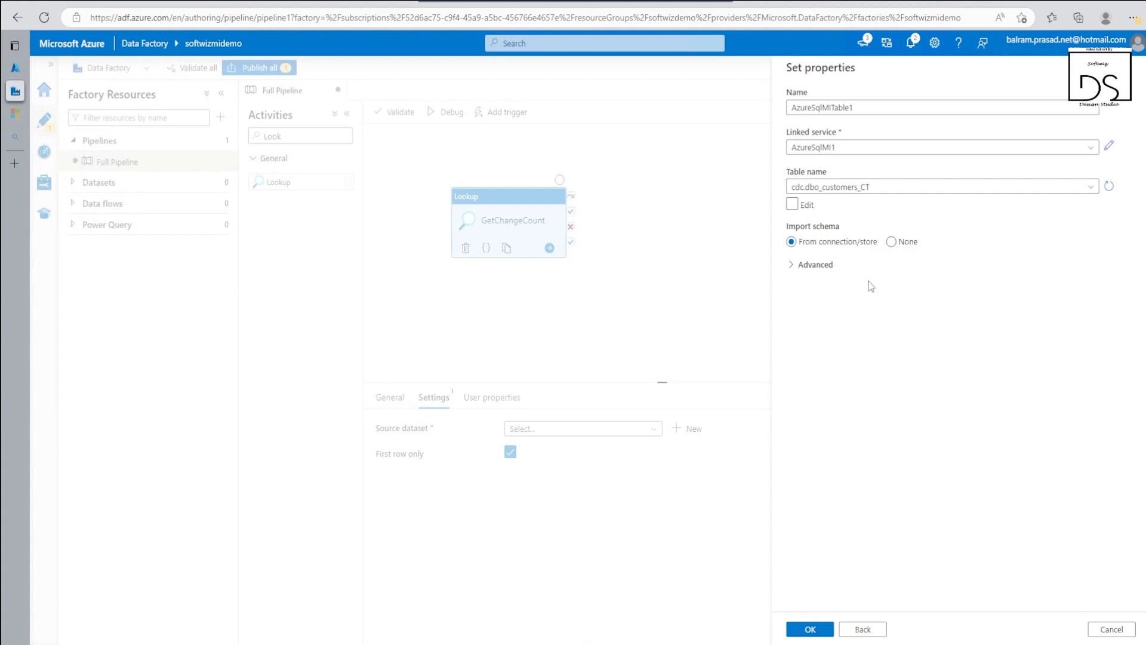
{"action": "left_click", "coordinate": [813, 624]}
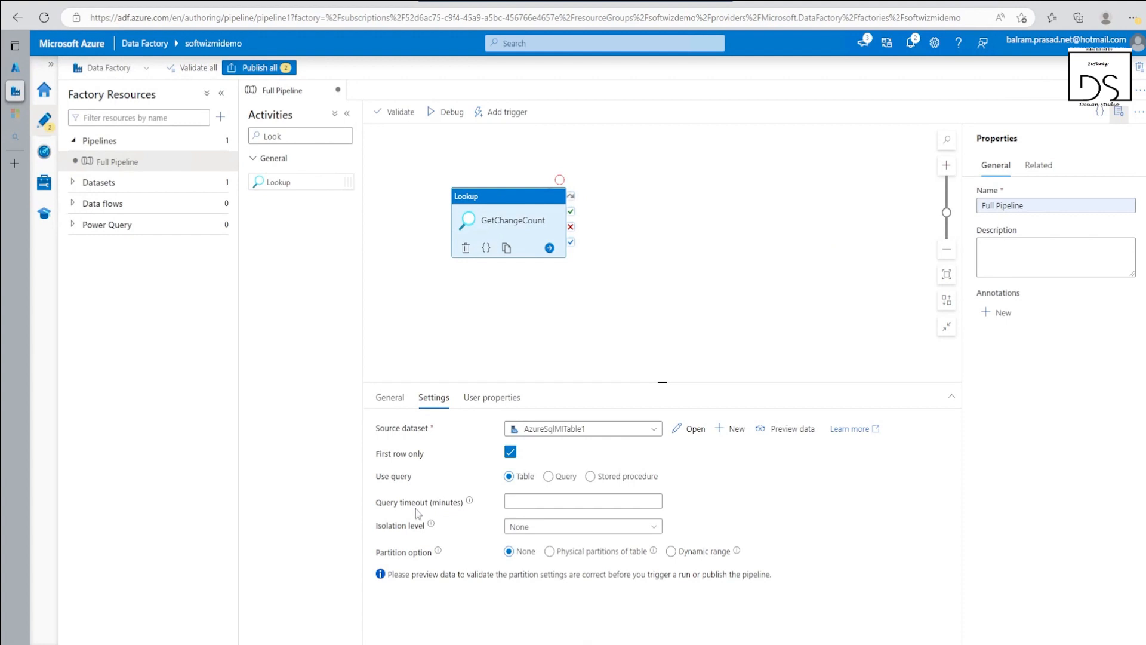
Make the lookup use a query, paste the copied SQL selecting count(1) changecount from cdc.fn_cdc_get_net_changes_dbo_customersdata, and enlarge the query box
{"action": "left_click", "coordinate": [548, 477]}
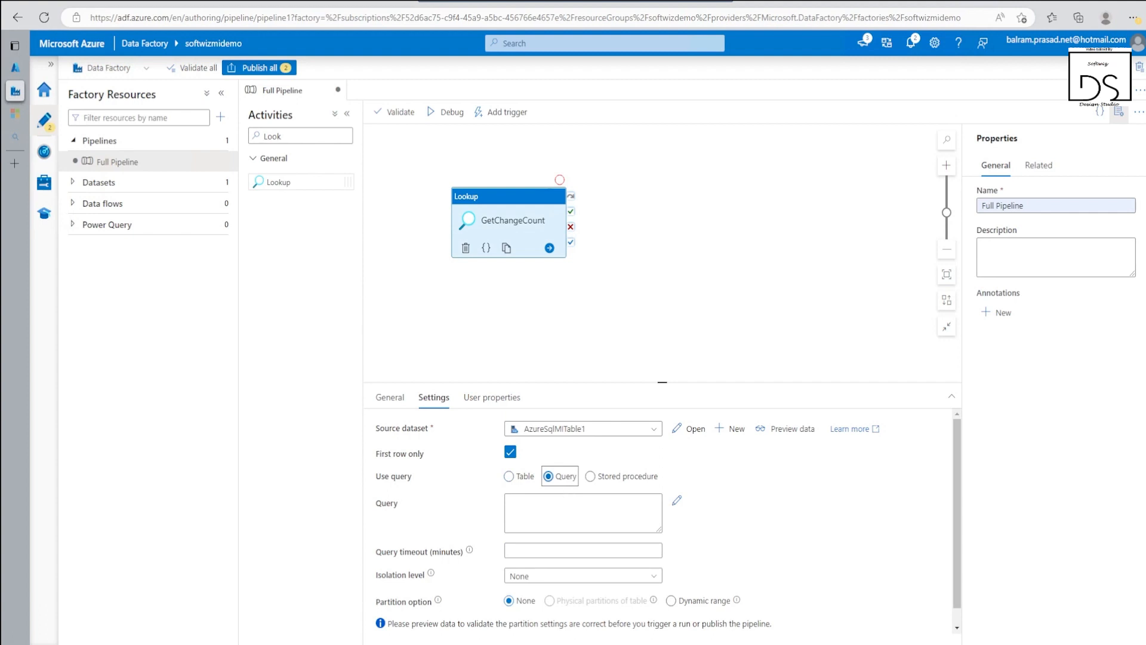
{"action": "left_click", "coordinate": [583, 512]}
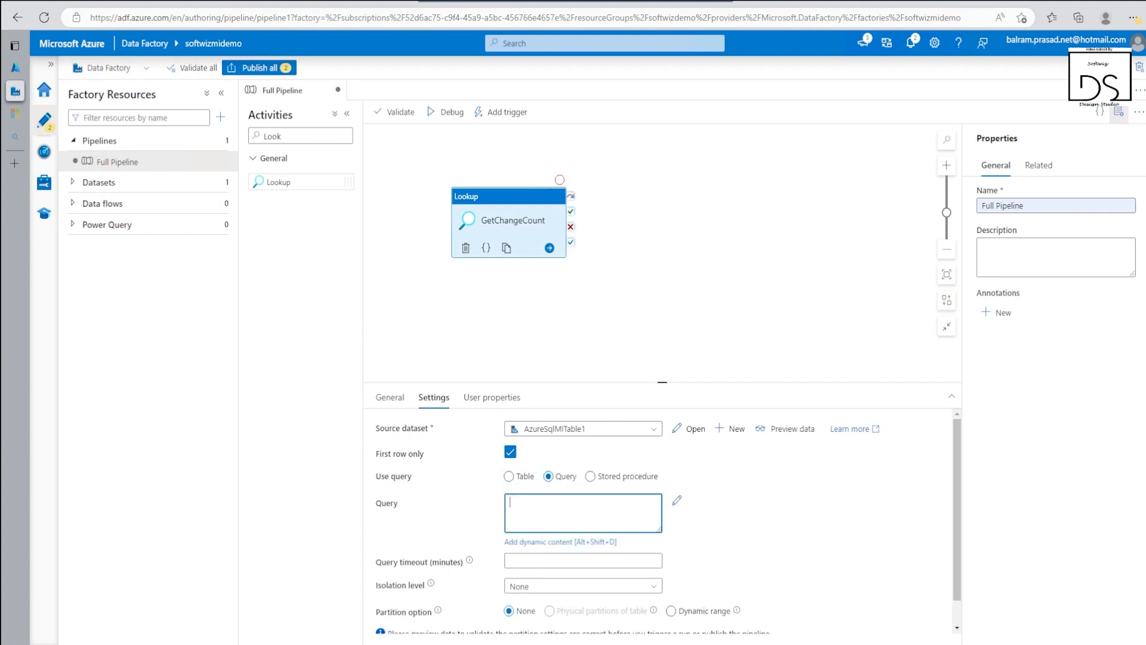
{"action": "key", "text": "ctrl+v"}
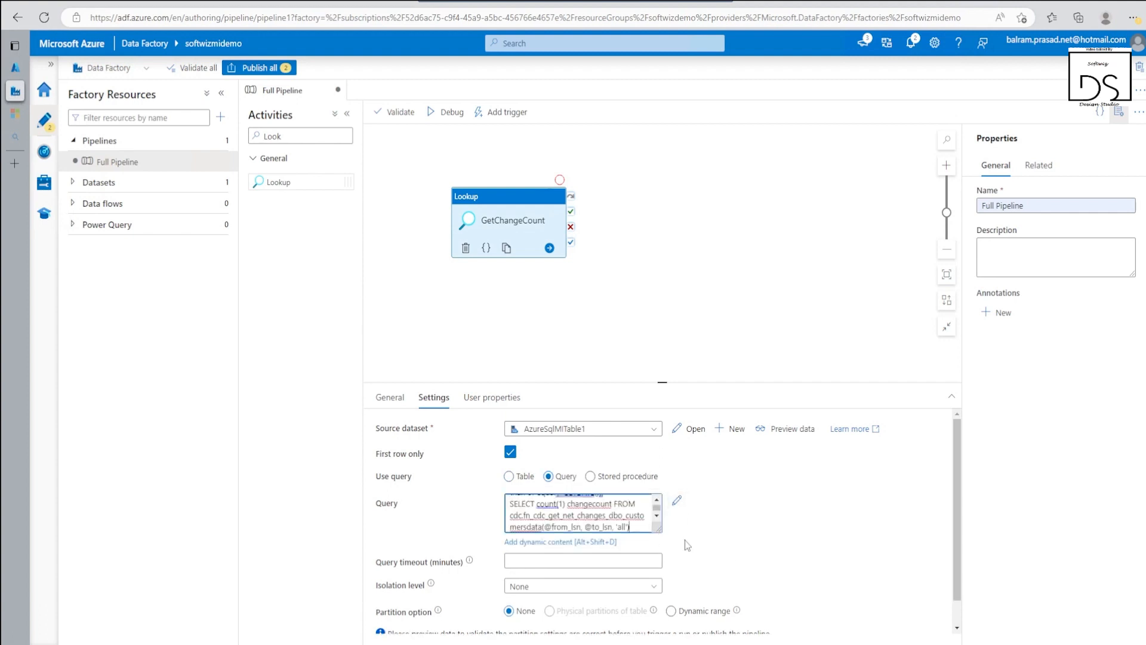
{"action": "left_click_drag", "start_coordinate": [658, 530], "coordinate": [816, 613]}
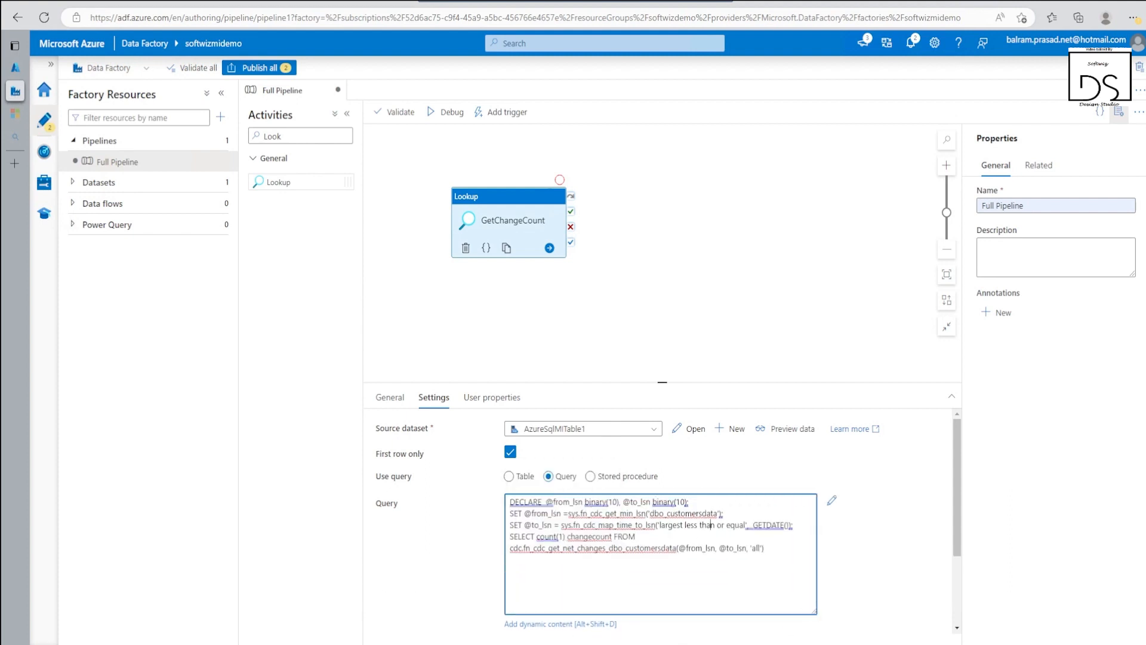
Remove the "data" suffix from both table references in the query so they read dbo_customers and cdc.fn_cdc_get_net_changes_dbo_customers
{"action": "key", "text": "shift+Right"}
{"action": "key", "text": "shift+Right"}
{"action": "key", "text": "shift+Right"}
{"action": "key", "text": "shift+Right"}
{"action": "key", "text": "Delete"}
{"action": "key", "text": "Down"}
{"action": "key", "text": "Down"}
{"action": "key", "text": "Down"}
{"action": "key", "text": "Up"}
{"action": "key", "text": "Down"}
{"action": "key", "text": "shift+Right"}
{"action": "key", "text": "shift+Right"}
{"action": "key", "text": "shift+Right"}
{"action": "key", "text": "shift+Right"}
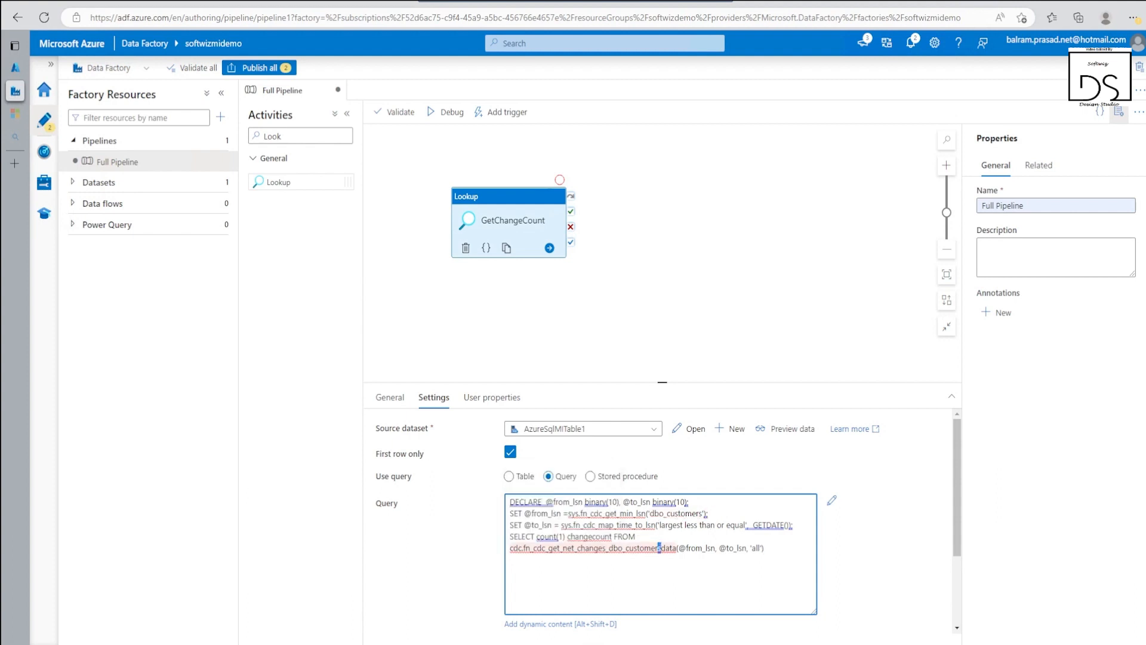
{"action": "key", "text": "Right"}
{"action": "key", "text": "shift+Left"}
{"action": "key", "text": "shift+Left"}
{"action": "key", "text": "shift+Left"}
{"action": "key", "text": "shift+Left"}
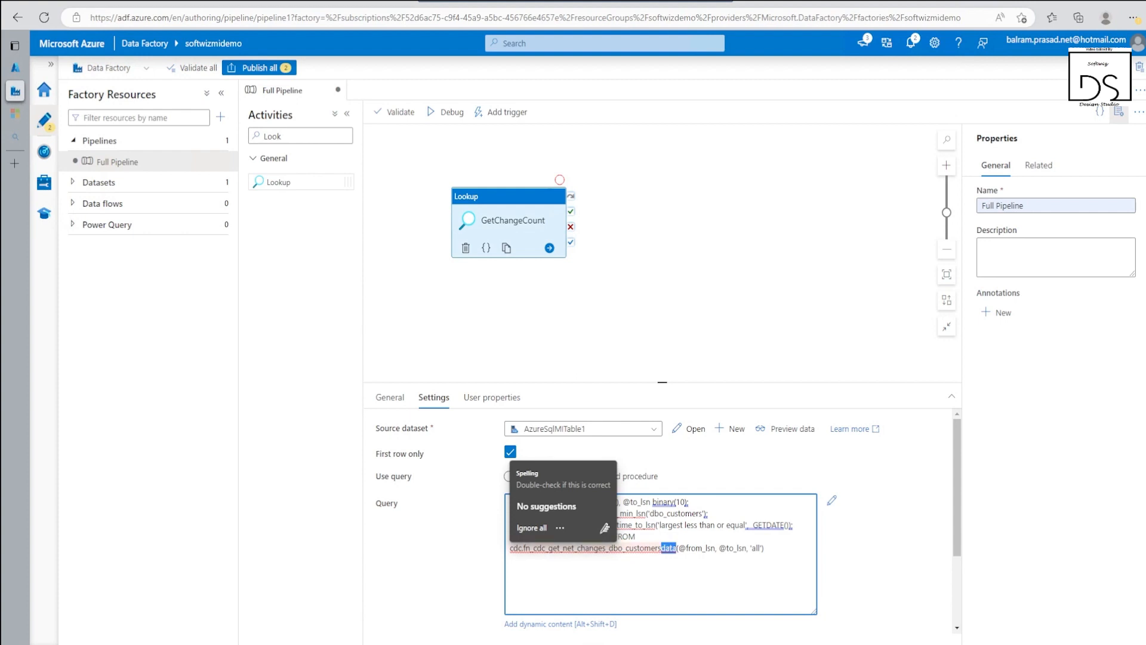
{"action": "key", "text": "Delete"}
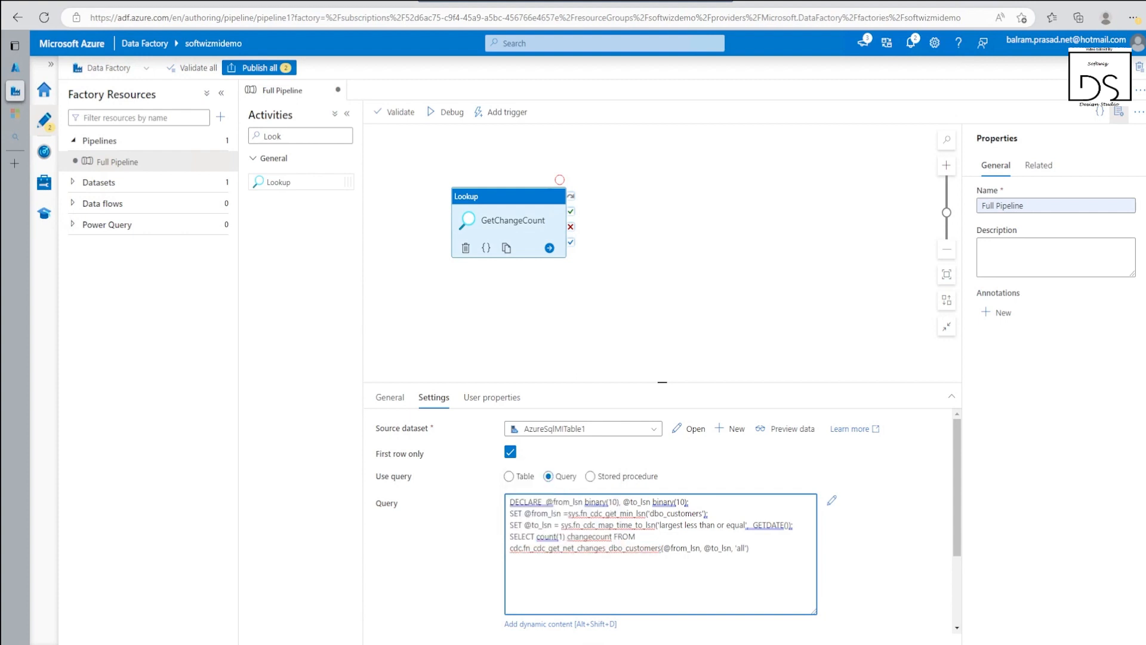
Review the edited change count query, preview the data it returns and close the preview
{"action": "left_click_drag", "start_coordinate": [752, 526], "coordinate": [789, 525]}
{"action": "left_click", "coordinate": [655, 547]}
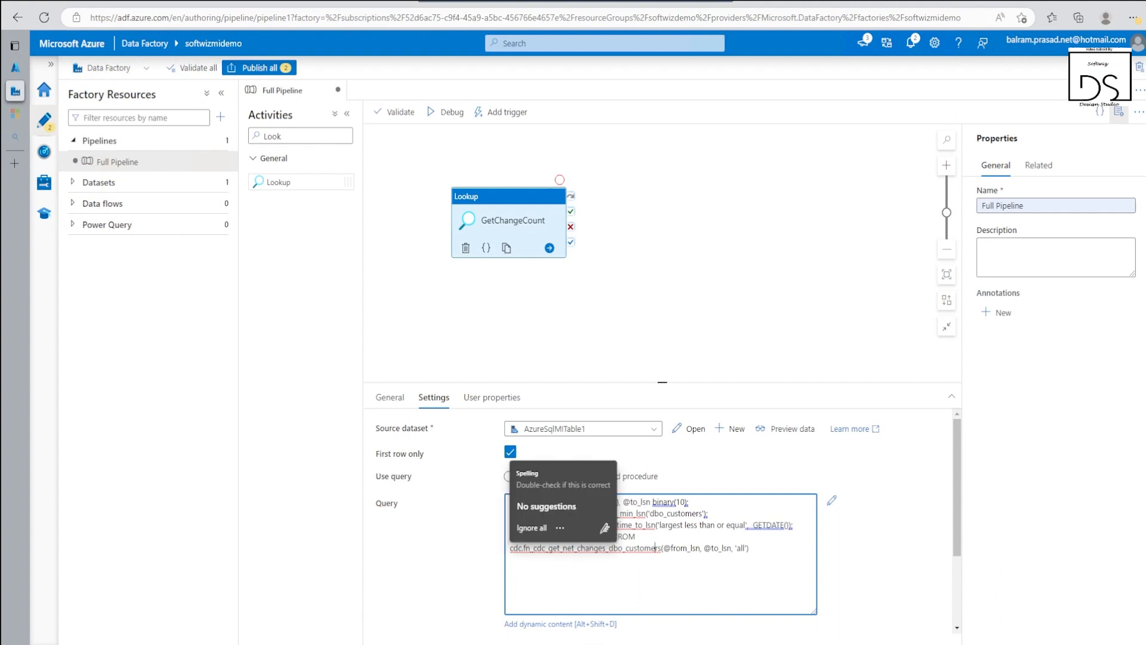
{"action": "left_click", "coordinate": [840, 526]}
{"action": "left_click", "coordinate": [807, 431]}
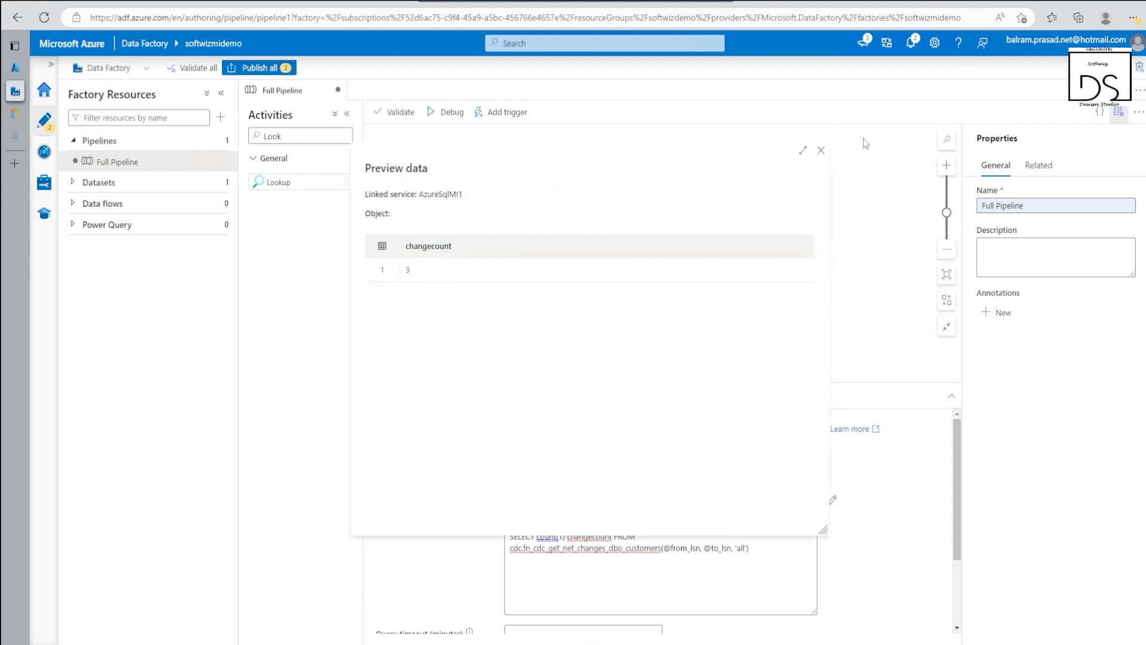
{"action": "left_click", "coordinate": [825, 148]}
{"action": "left_click", "coordinate": [614, 269]}
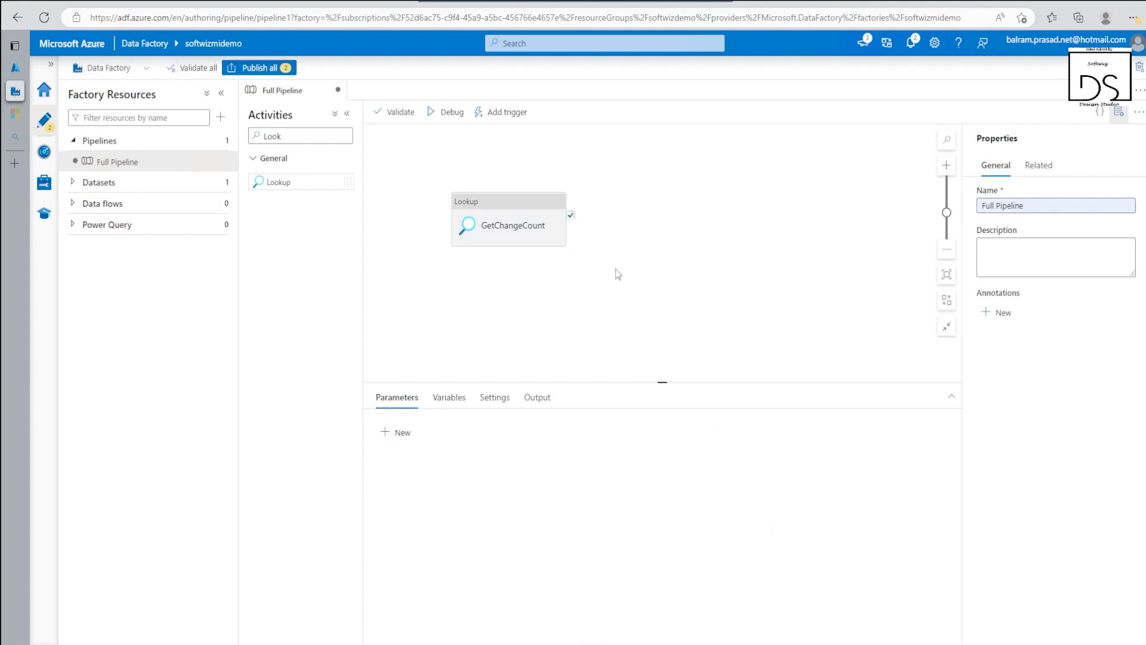
Add an If Condition activity beside GetChangeCount and connect the lookup's success output to it
{"action": "left_click", "coordinate": [511, 225]}
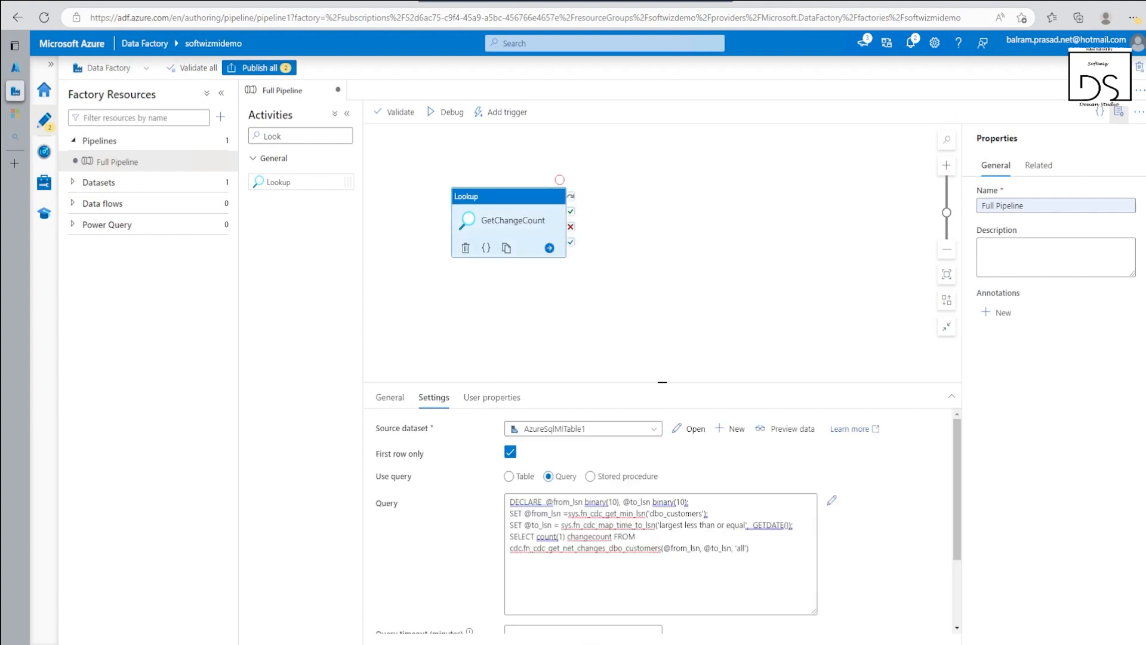
{"action": "double_click", "coordinate": [302, 138]}
{"action": "key", "text": "BackSpace"}
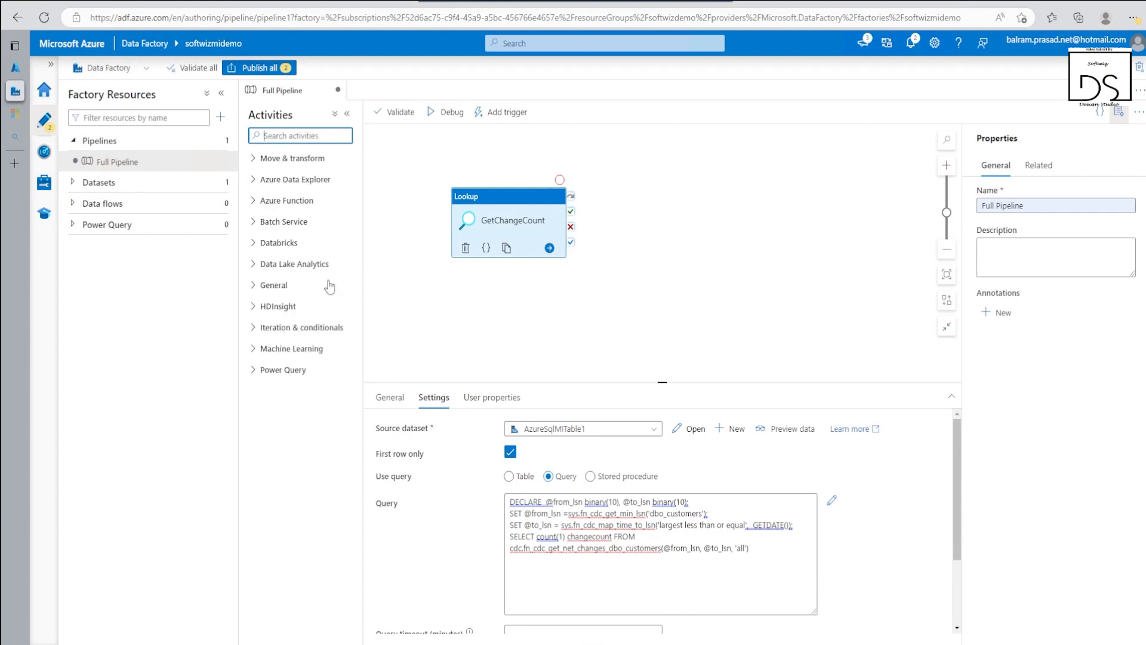
{"action": "left_click", "coordinate": [316, 330]}
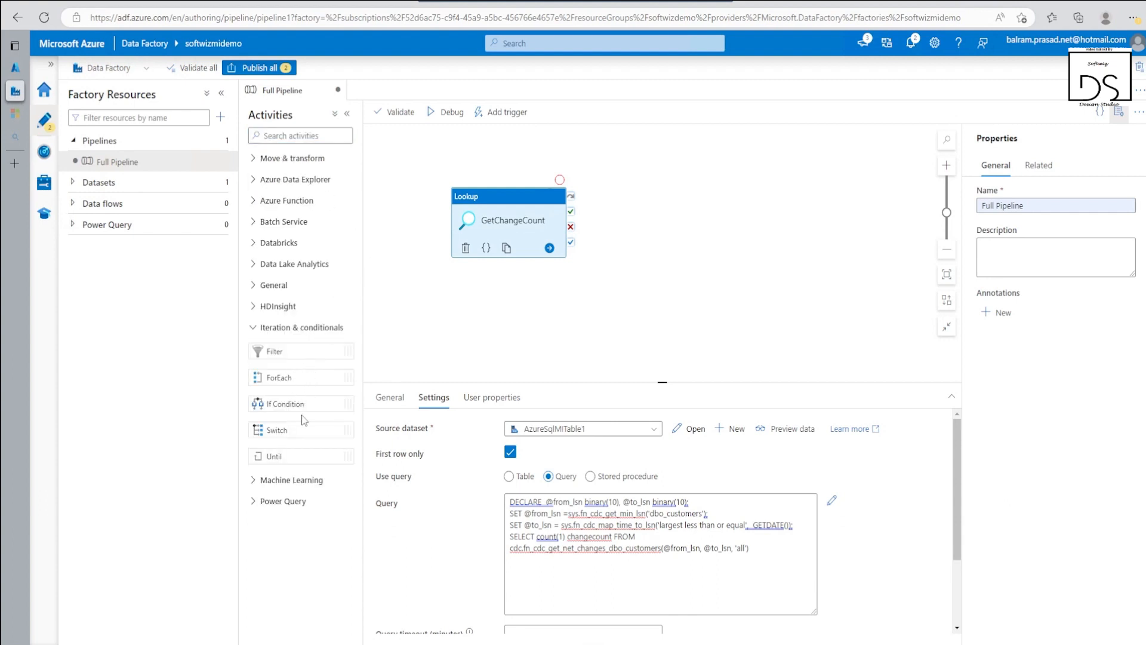
{"action": "left_click_drag", "start_coordinate": [301, 406], "coordinate": [688, 187]}
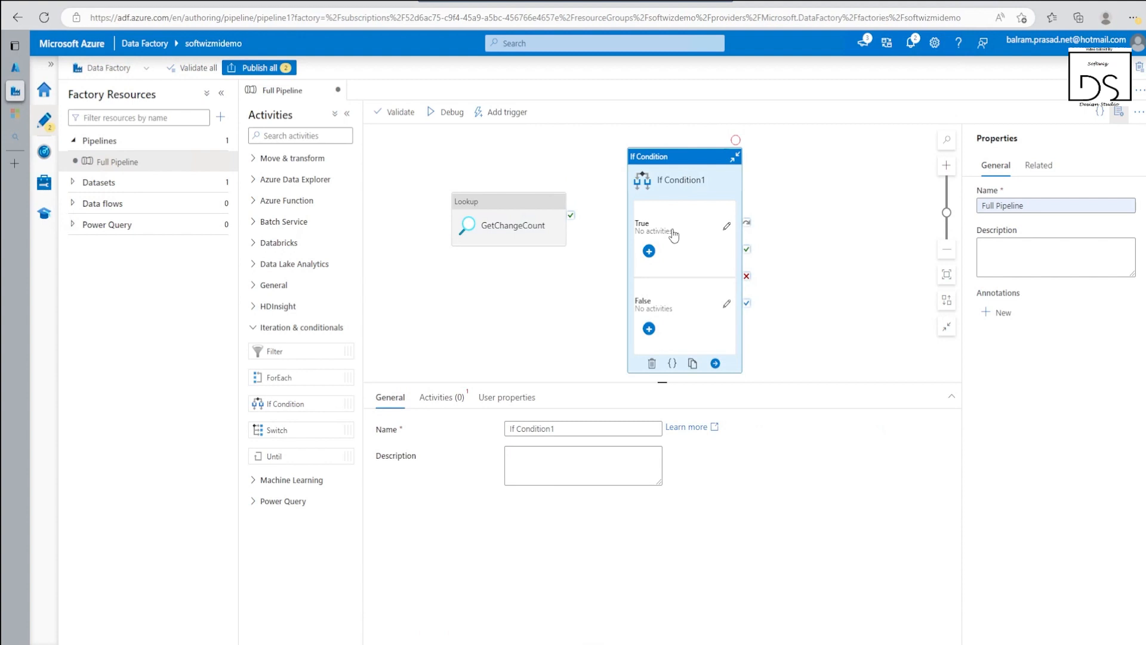
{"action": "left_click_drag", "start_coordinate": [571, 215], "coordinate": [651, 258]}
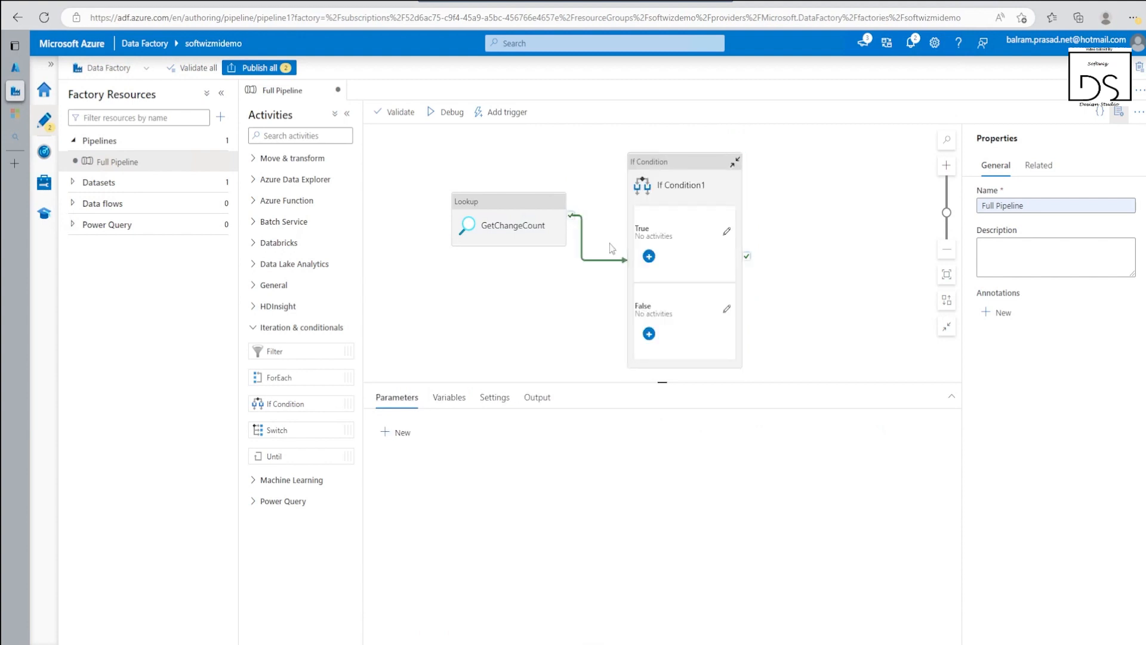
{"action": "left_click", "coordinate": [686, 236]}
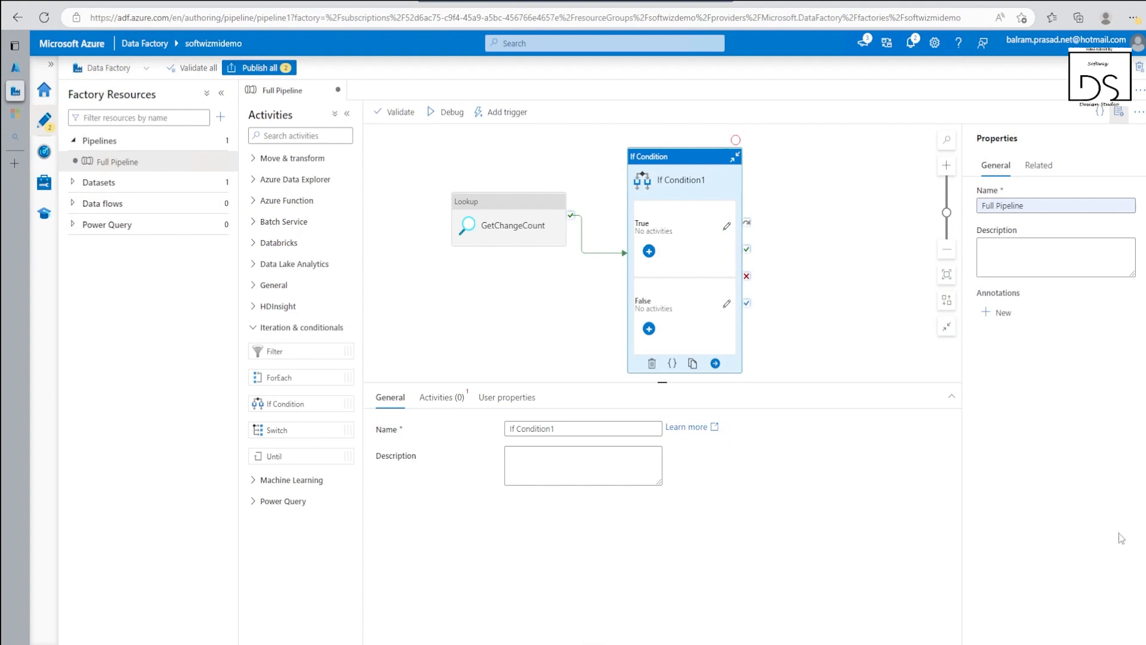
{"action": "left_click", "coordinate": [437, 397]}
{"action": "left_click", "coordinate": [582, 440]}
{"action": "type", "text": "@greater(int(activity('GetChangeCount').output.firstRow.changecount),0)"}
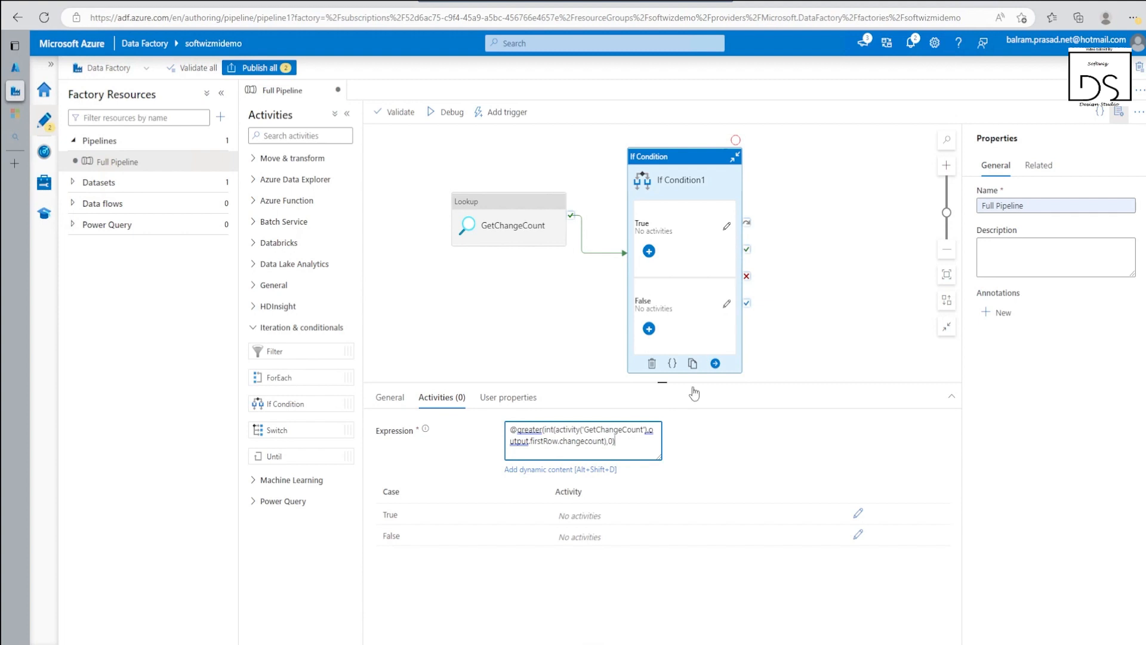
{"action": "left_click", "coordinate": [299, 136]}
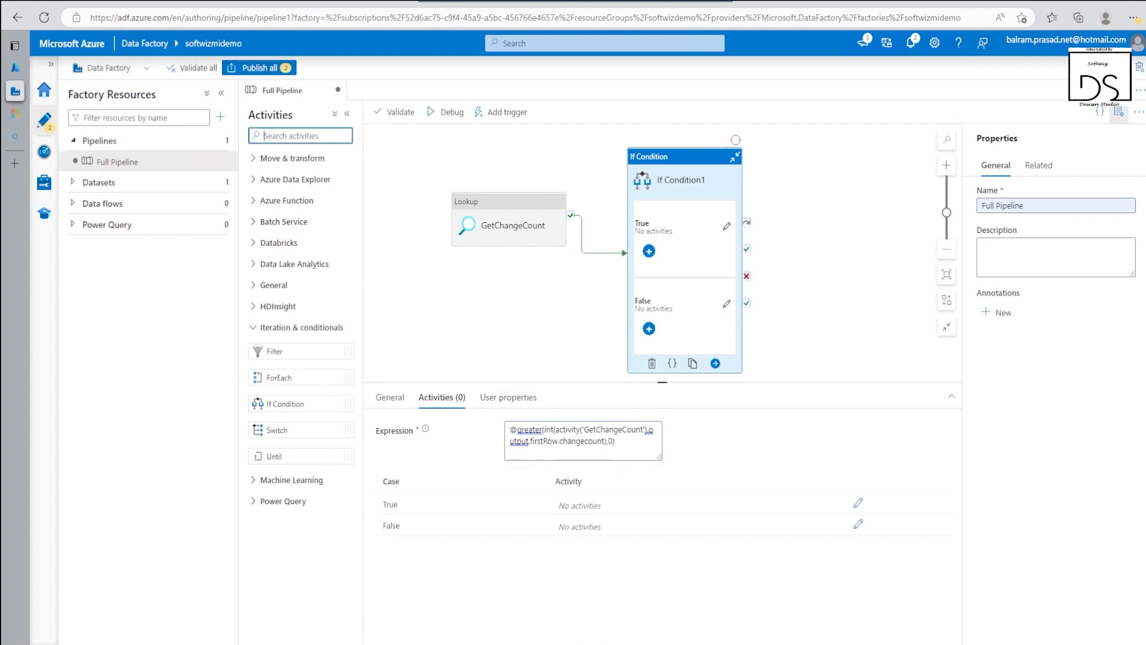
Add a Copy data activity after If Condition1, connect it to the condition's success output and name it Copy Full Data To Lake
{"action": "type", "text": "copy"}
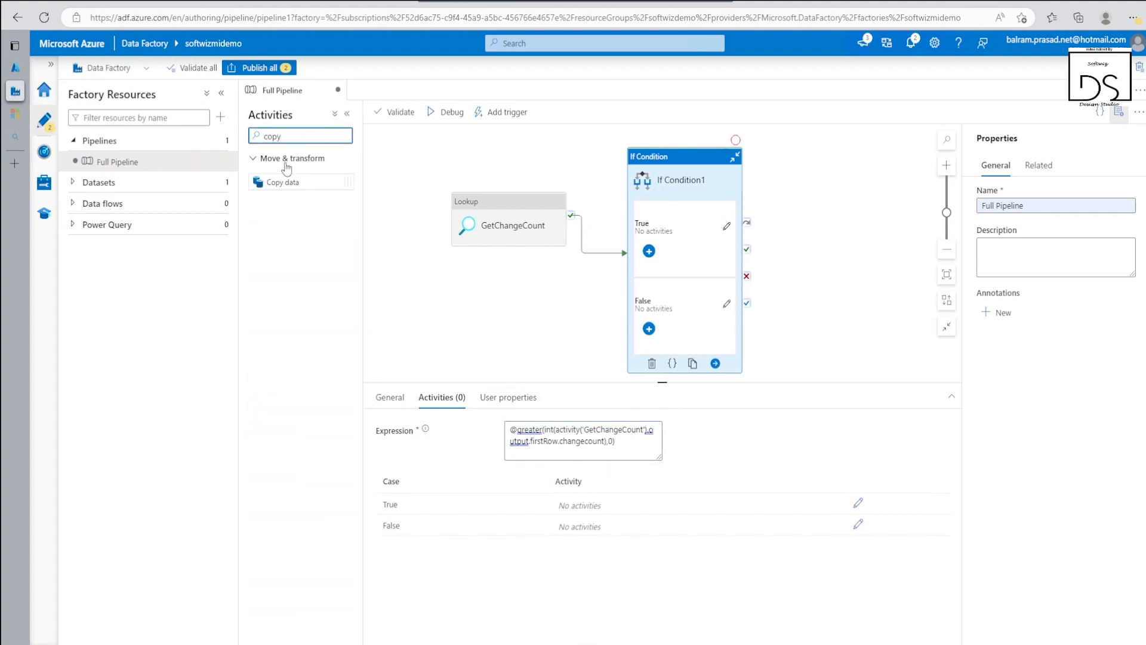
{"action": "left_click_drag", "start_coordinate": [293, 182], "coordinate": [825, 259]}
{"action": "left_click_drag", "start_coordinate": [751, 263], "coordinate": [847, 253]}
{"action": "left_click", "coordinate": [844, 262]}
{"action": "double_click", "coordinate": [537, 429]}
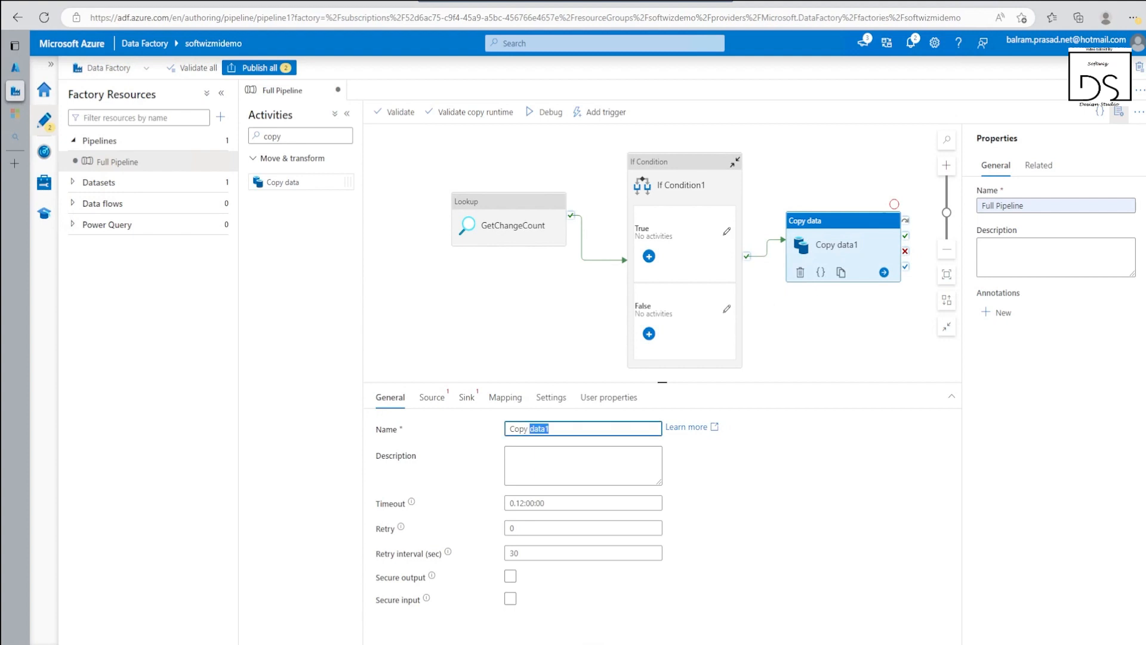
{"action": "type", "text": "Full Data To Lake"}
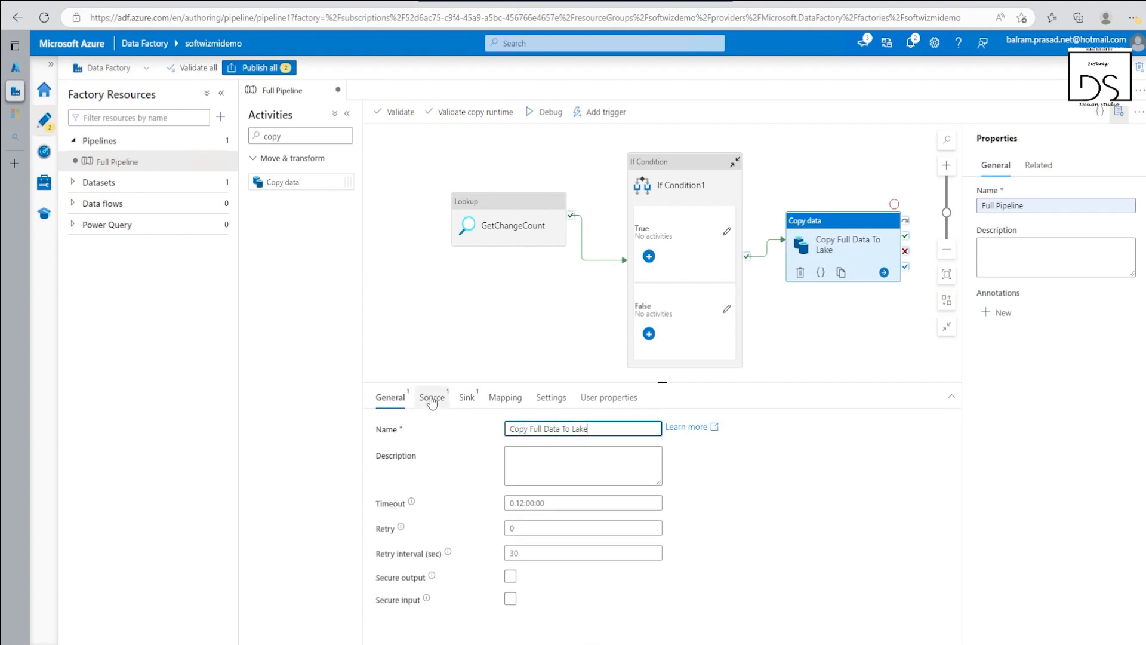
Start a new source dataset for the copy activity using the Azure SQL Database Managed Instance data store
{"action": "left_click", "coordinate": [432, 400]}
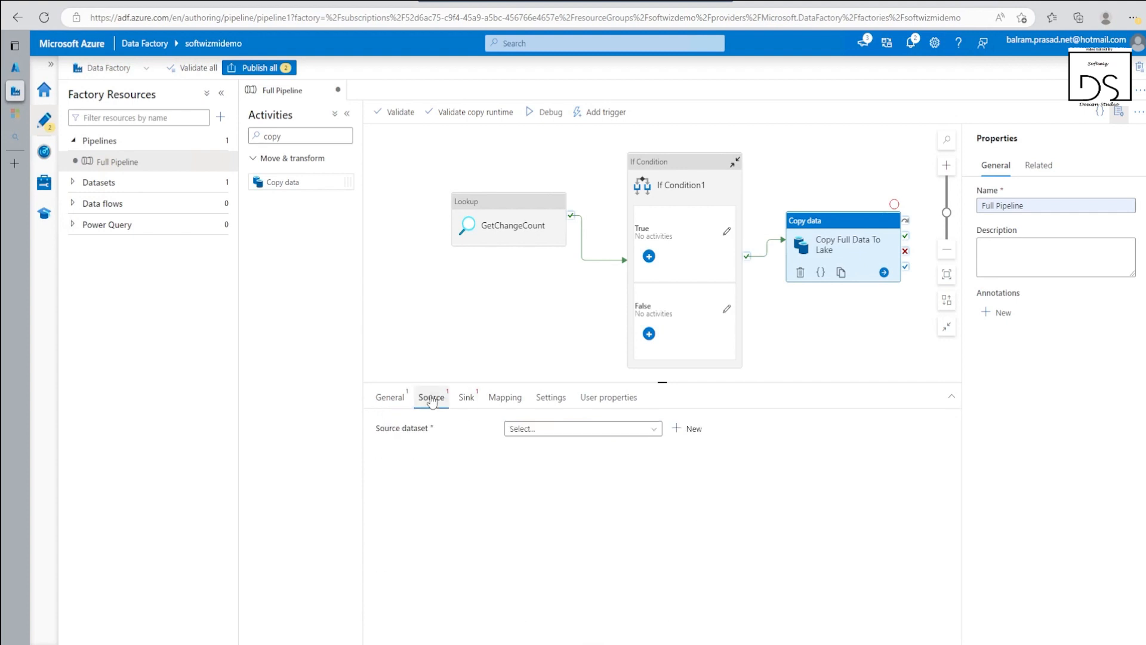
{"action": "left_click", "coordinate": [686, 428]}
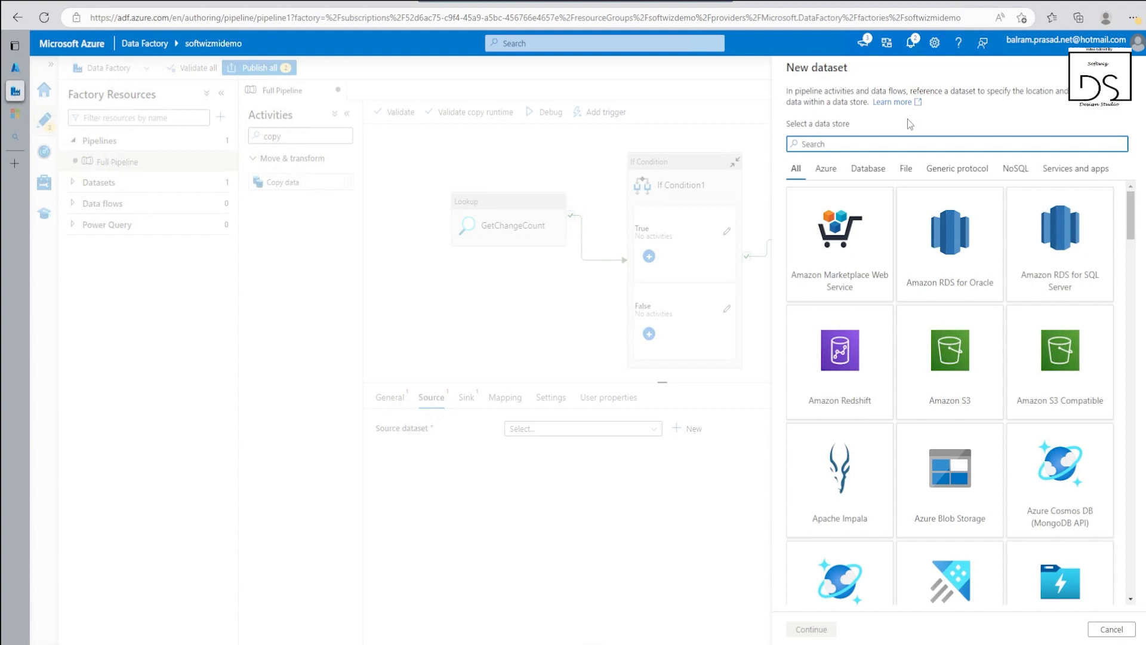
{"action": "type", "text": "sql"}
{"action": "left_click", "coordinate": [1052, 373]}
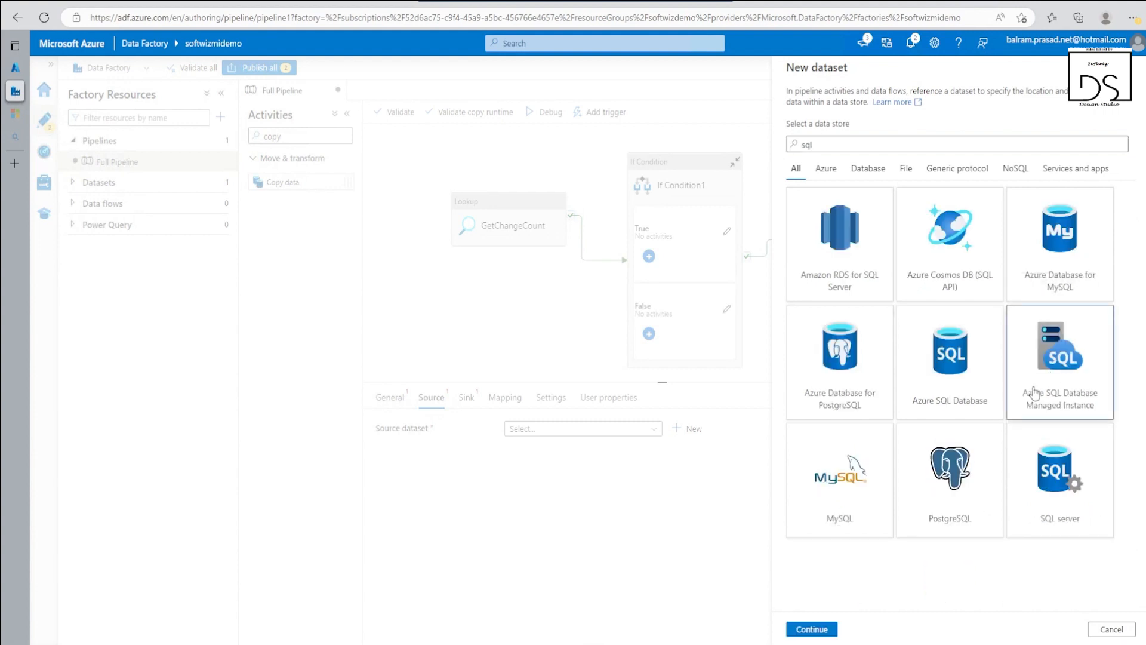
{"action": "left_click", "coordinate": [827, 629]}
Set the new dataset's linked service to AzureSqlMI1 and its table to dbo.customers
{"action": "left_click", "coordinate": [895, 148]}
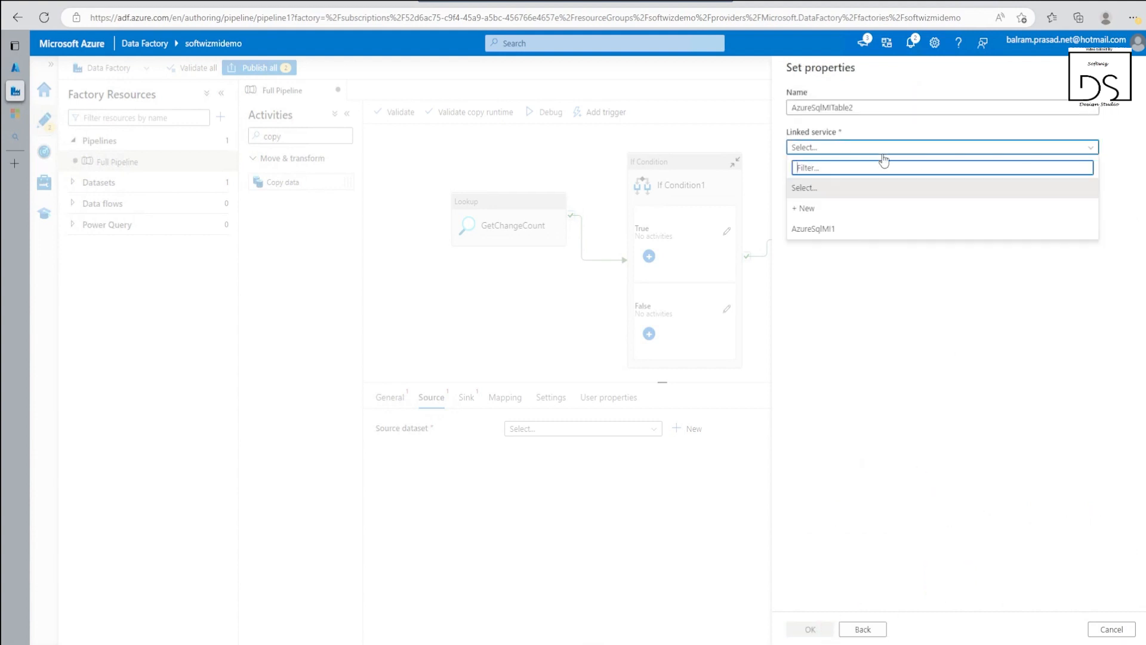
{"action": "left_click", "coordinate": [826, 228]}
{"action": "left_click", "coordinate": [842, 187]}
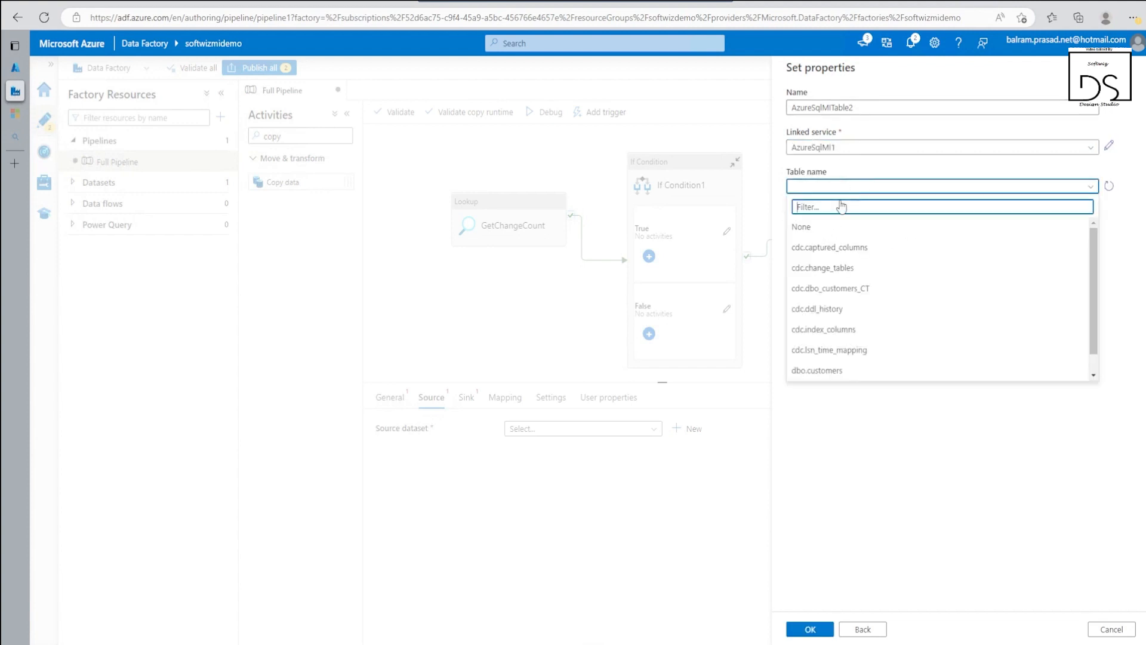
{"action": "scroll", "coordinate": [858, 331], "scroll_direction": "down", "scroll_amount": 1}
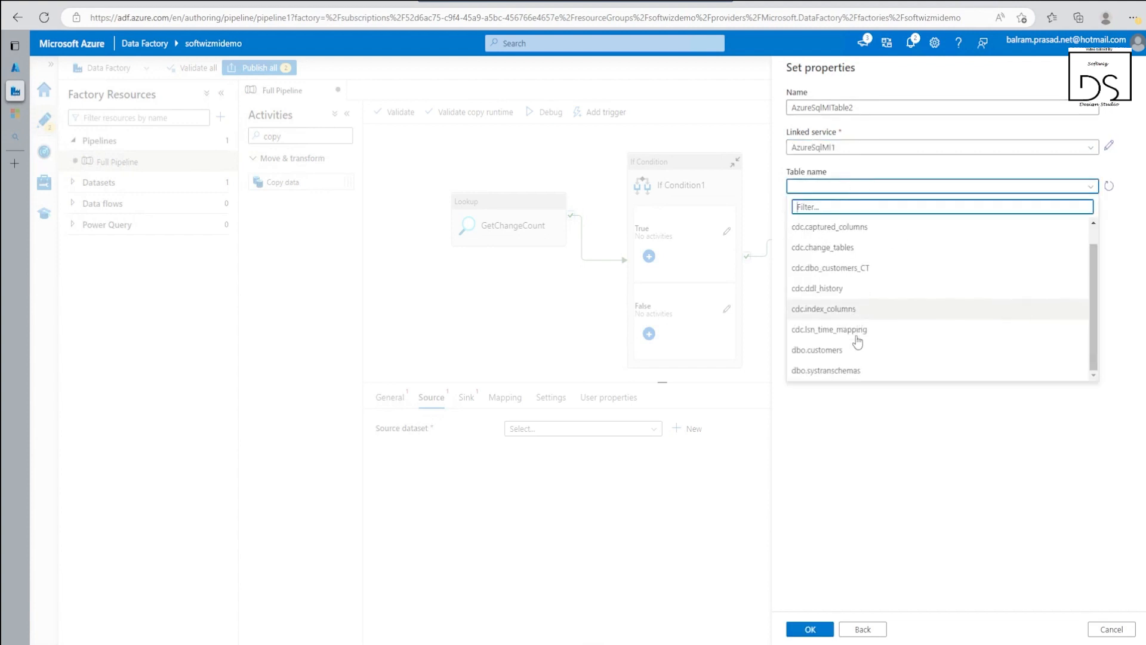
{"action": "left_click", "coordinate": [854, 352]}
Name the source dataset Customer and create it
{"action": "double_click", "coordinate": [831, 107]}
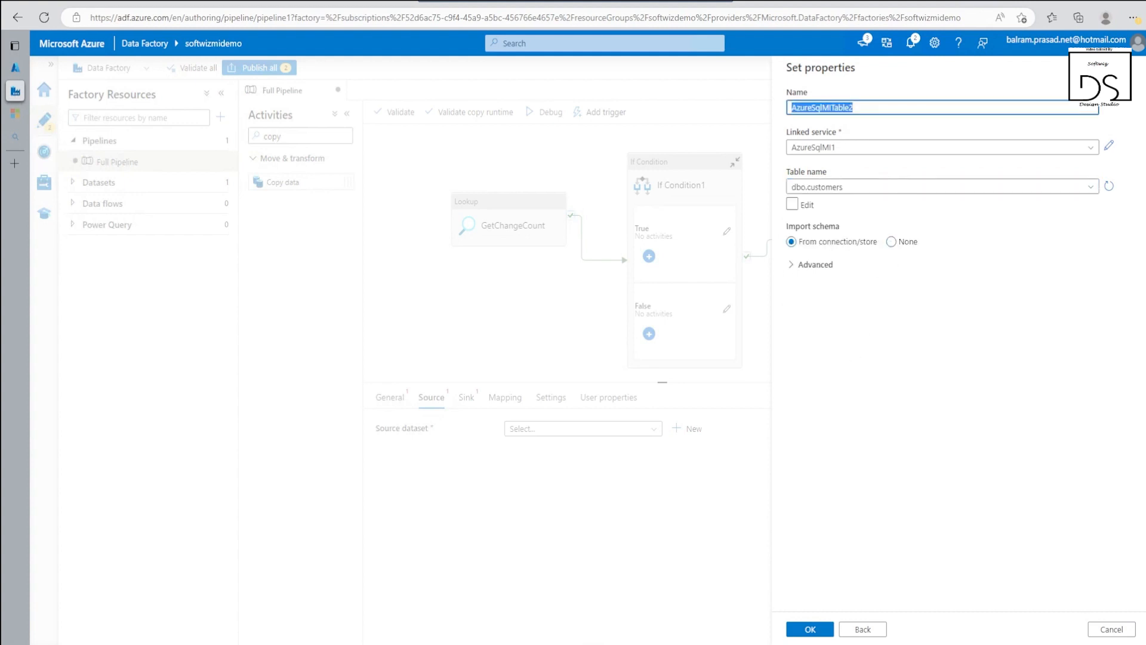
{"action": "type", "text": "Consumer"}
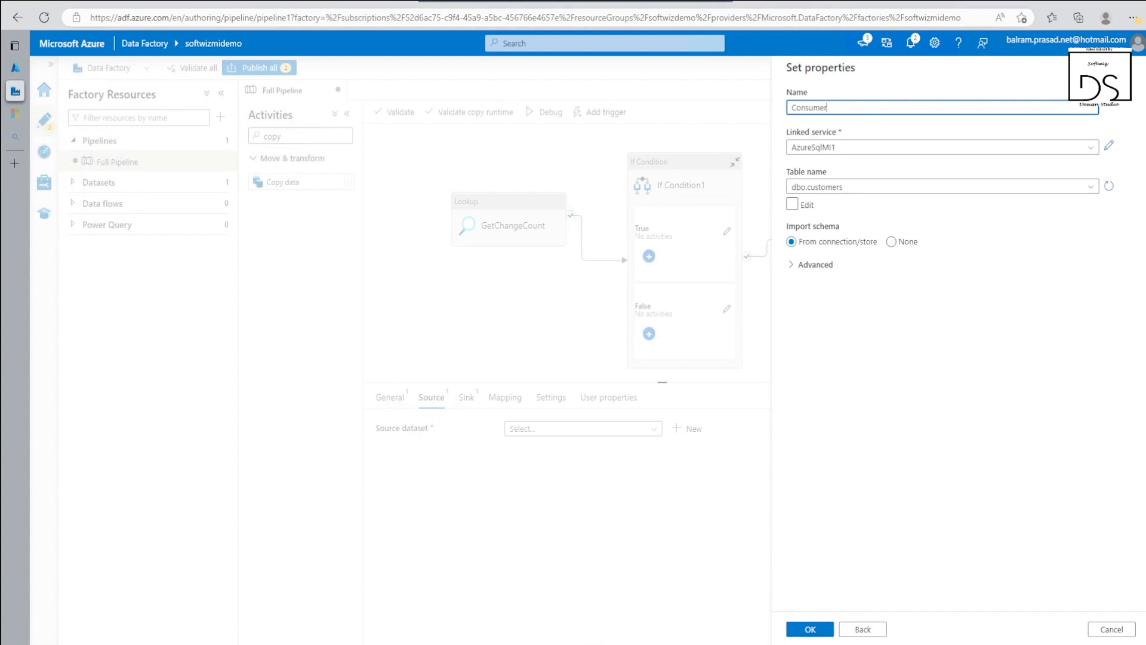
{"action": "key", "text": "ctrl+a"}
{"action": "type", "text": "Cus"}
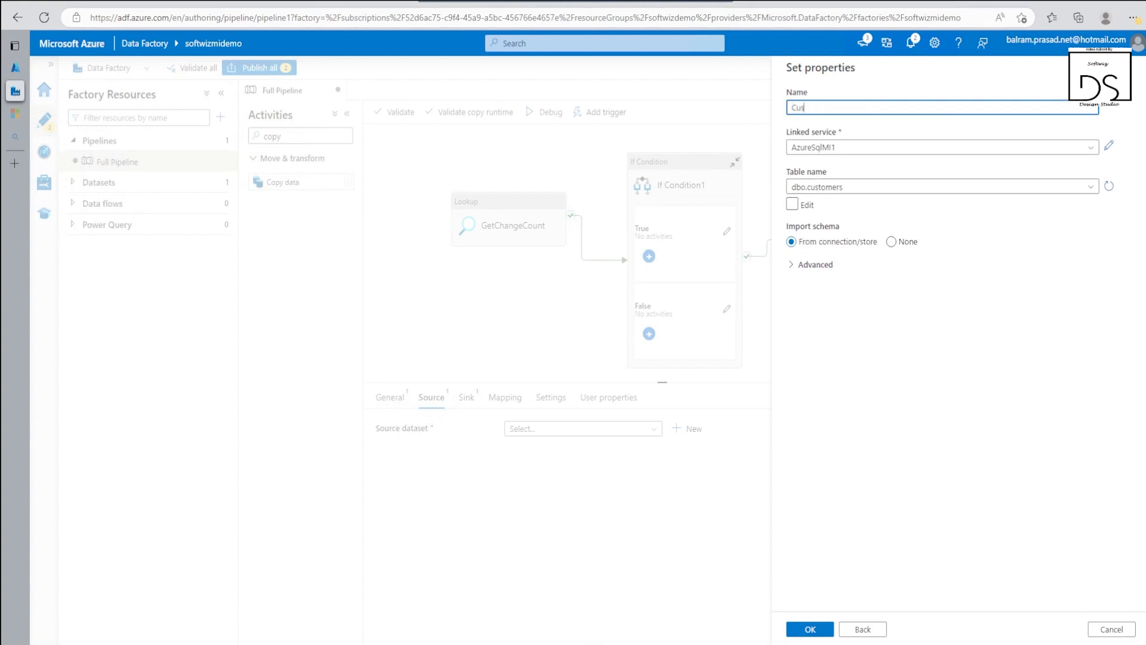
{"action": "type", "text": "tomer"}
{"action": "left_click", "coordinate": [908, 342]}
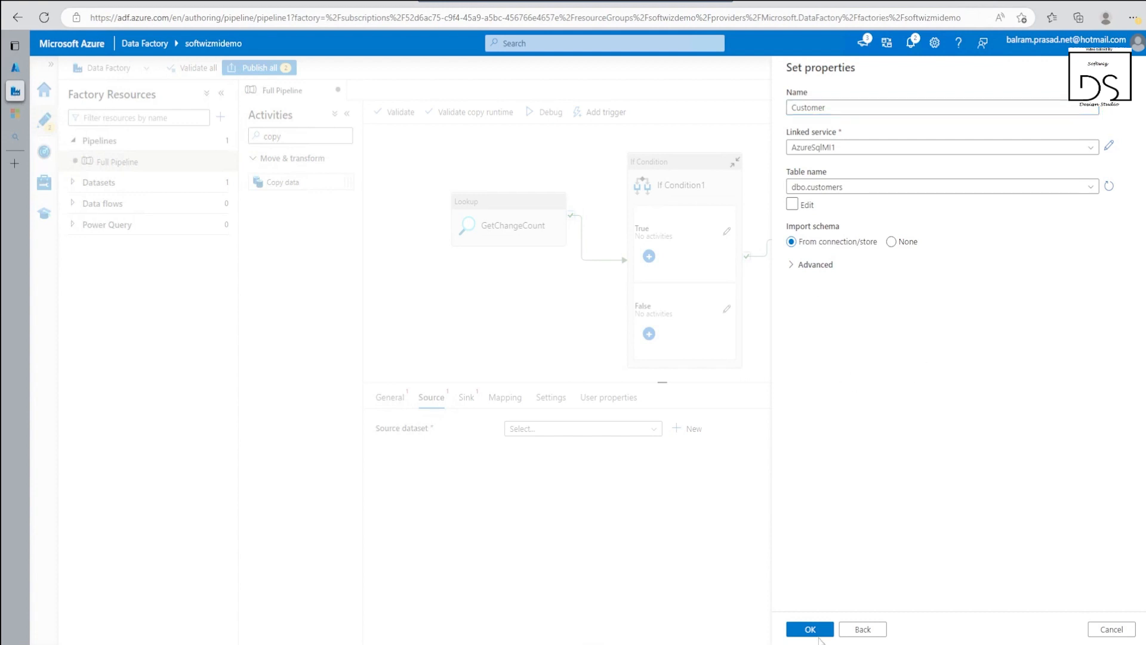
{"action": "left_click", "coordinate": [811, 629]}
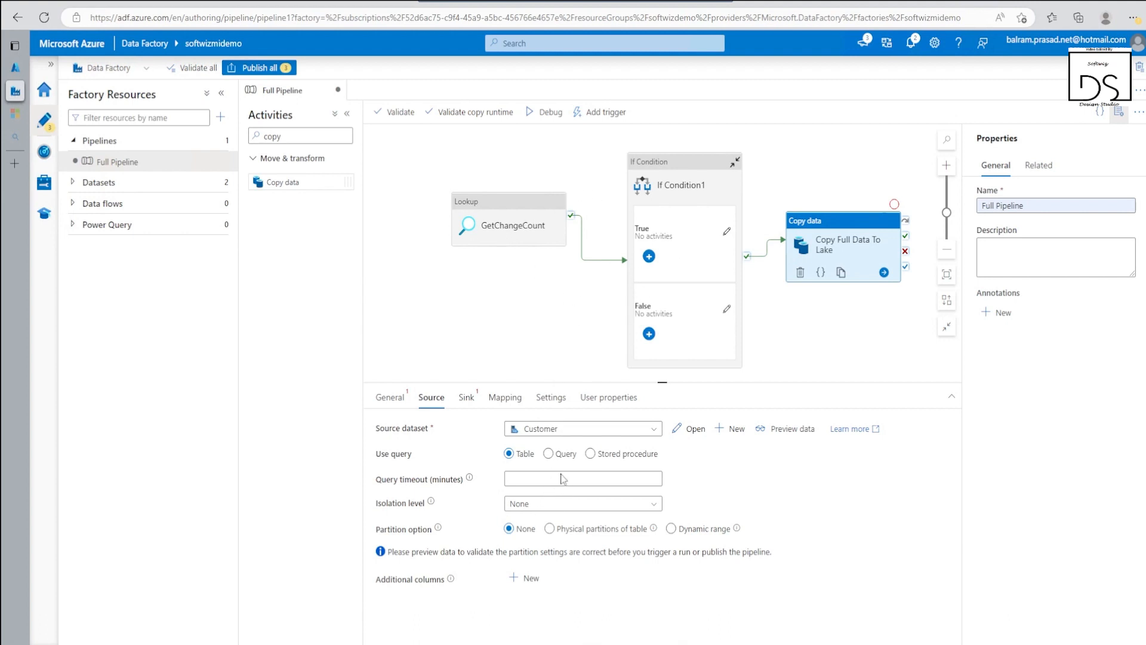
Switch the source to a query selecting everything from cdc.fn_cdc_get_net_changes_dbo_customersdata between the minimum LSN and the LSN mapped from GETDATE()
{"action": "left_click", "coordinate": [548, 453]}
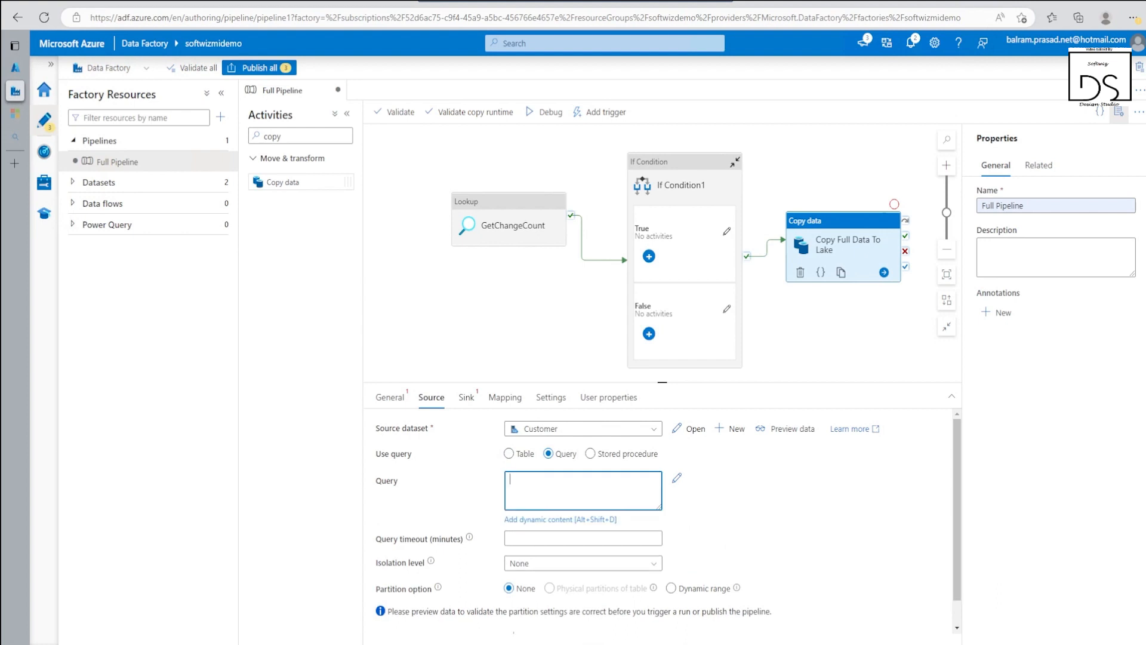
{"action": "left_click_drag", "start_coordinate": [656, 506], "coordinate": [766, 563]}
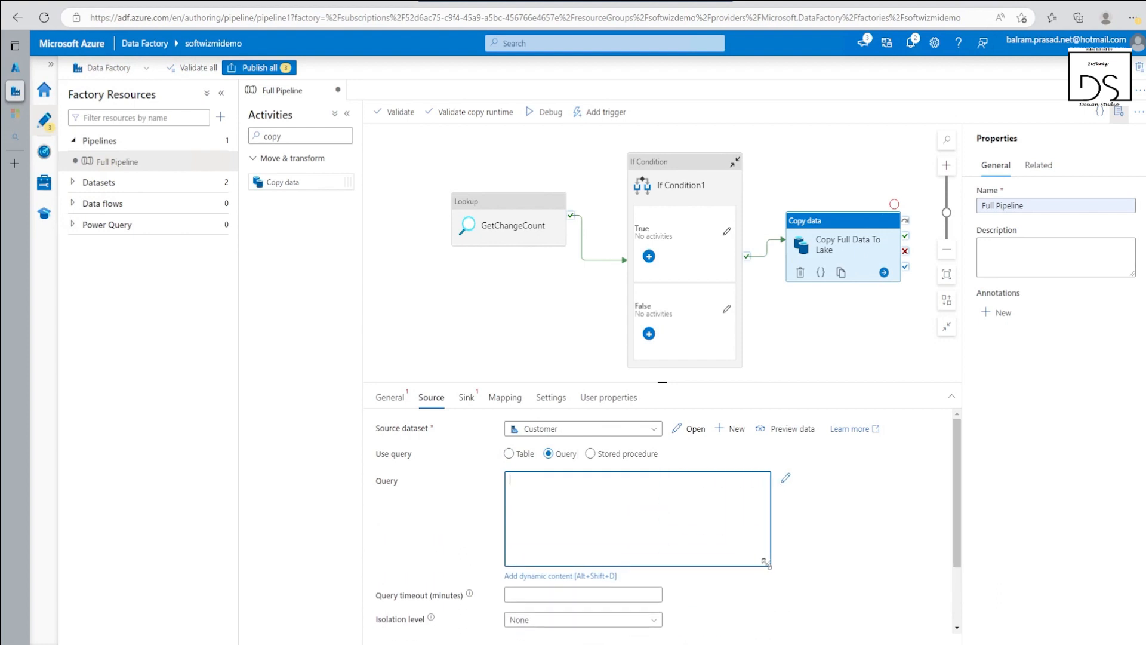
{"action": "type", "text": "DECLARE @from_lsn binary(10), @to_lsn binary(10); SET @from_lsn =sys.fn_cdc_get_min_lsn('dbo_customersdata'); SET @to_lsn = sys.fn_cdc_map_time_to_lsn('largest less than or equal', GETDATE()); SELECT * FROM cdc.fn_cdc_get_net_changes_dbo_customersdata(@from_lsn, @to_lsn, 'all')"}
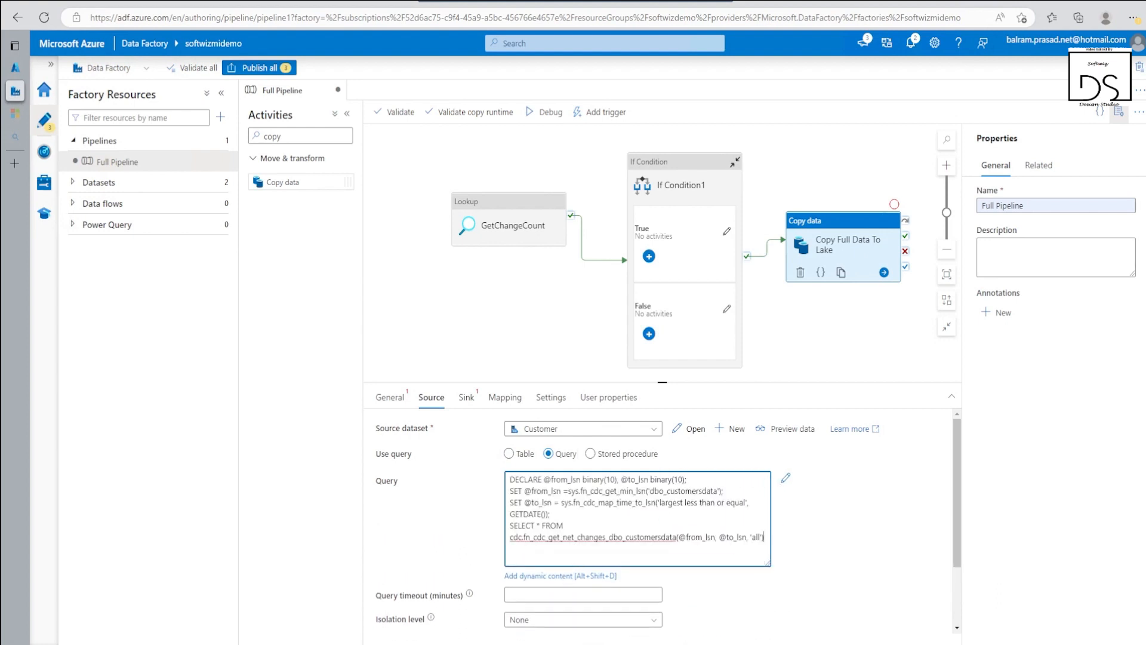
Remove the "data" suffix from both customers references in the source query, then preview the data it returns and close the preview
{"action": "left_click_drag", "start_coordinate": [702, 491], "coordinate": [713, 491]}
{"action": "key", "text": "BackSpace"}
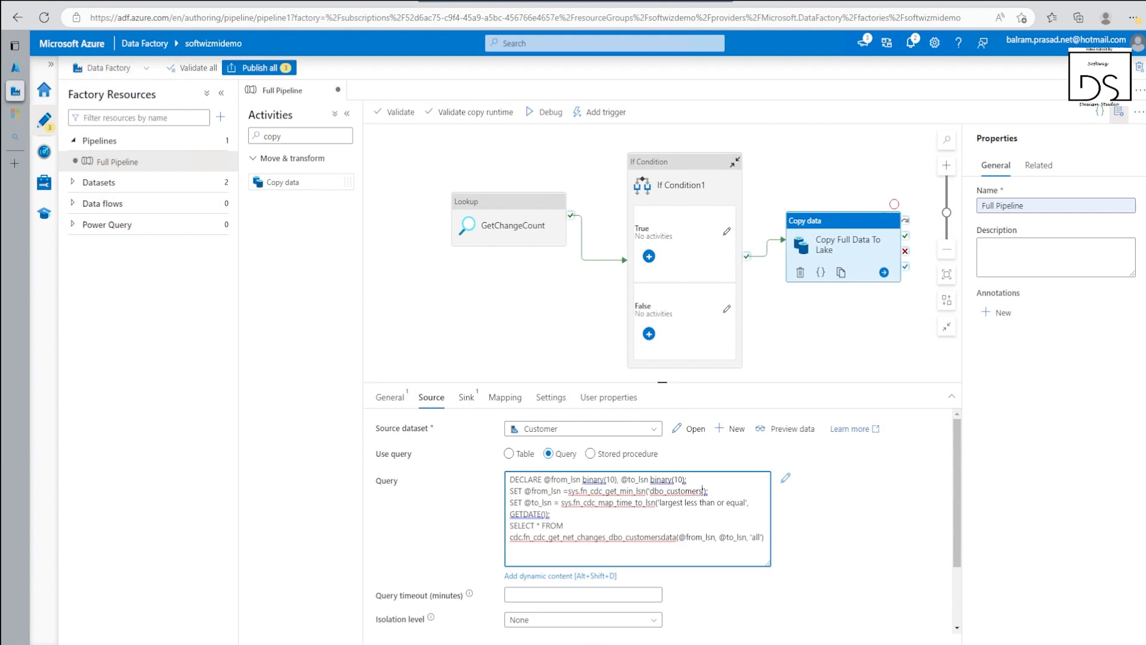
{"action": "left_click_drag", "start_coordinate": [676, 537], "coordinate": [660, 536]}
{"action": "key", "text": "BackSpace"}
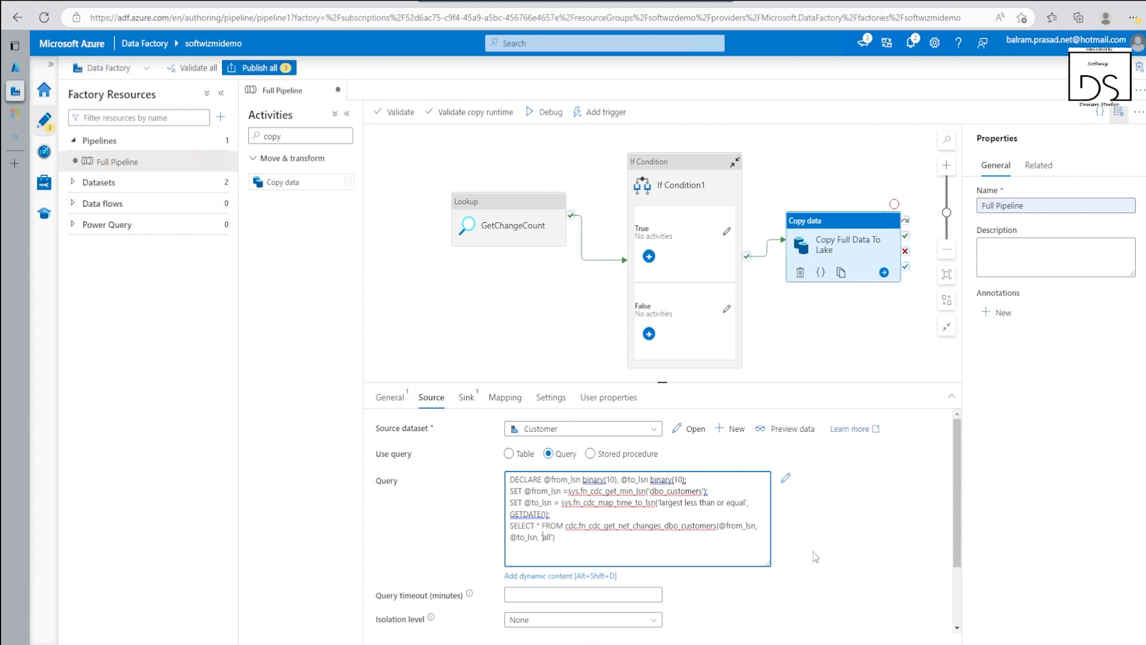
{"action": "left_click", "coordinate": [789, 429]}
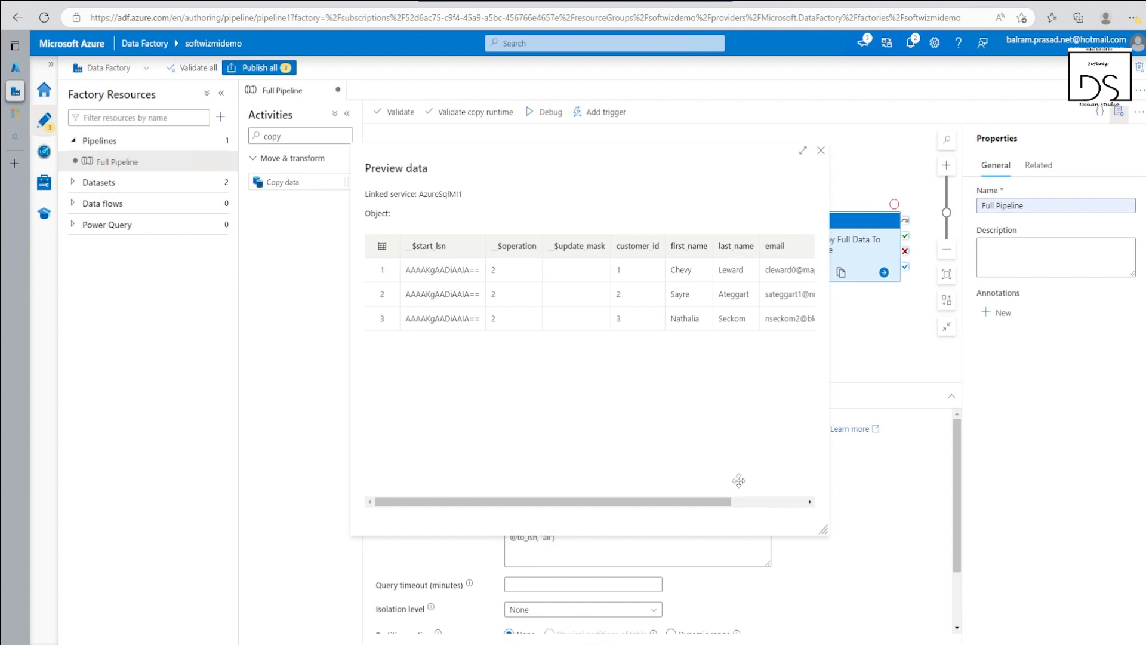
{"action": "left_click", "coordinate": [821, 150]}
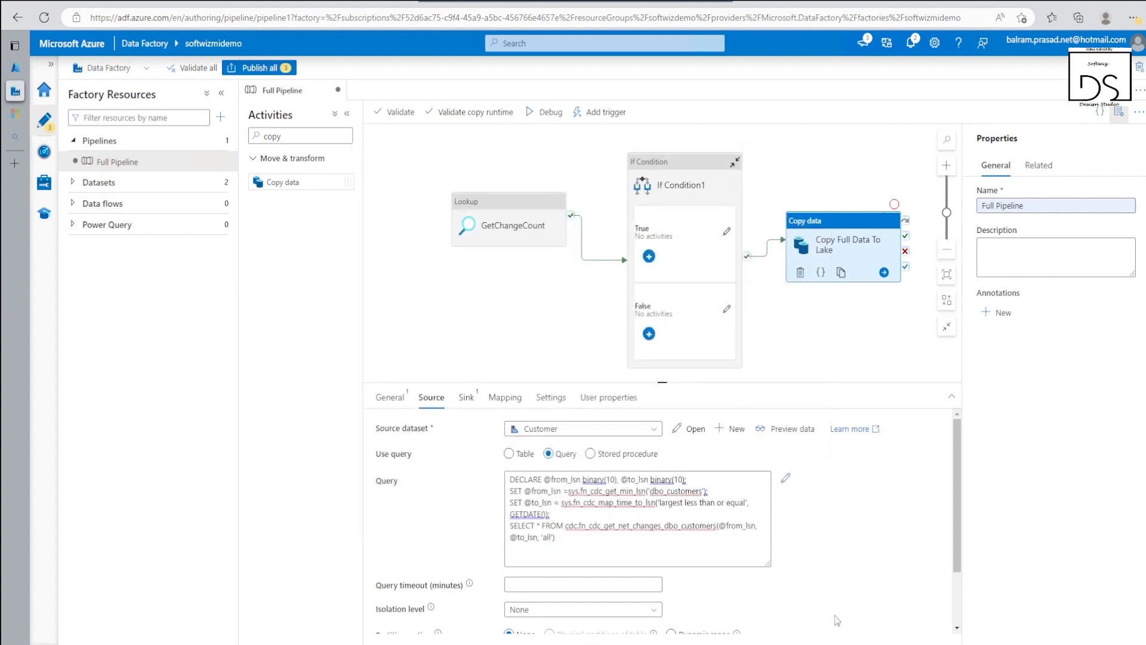
{"action": "left_click", "coordinate": [850, 336]}
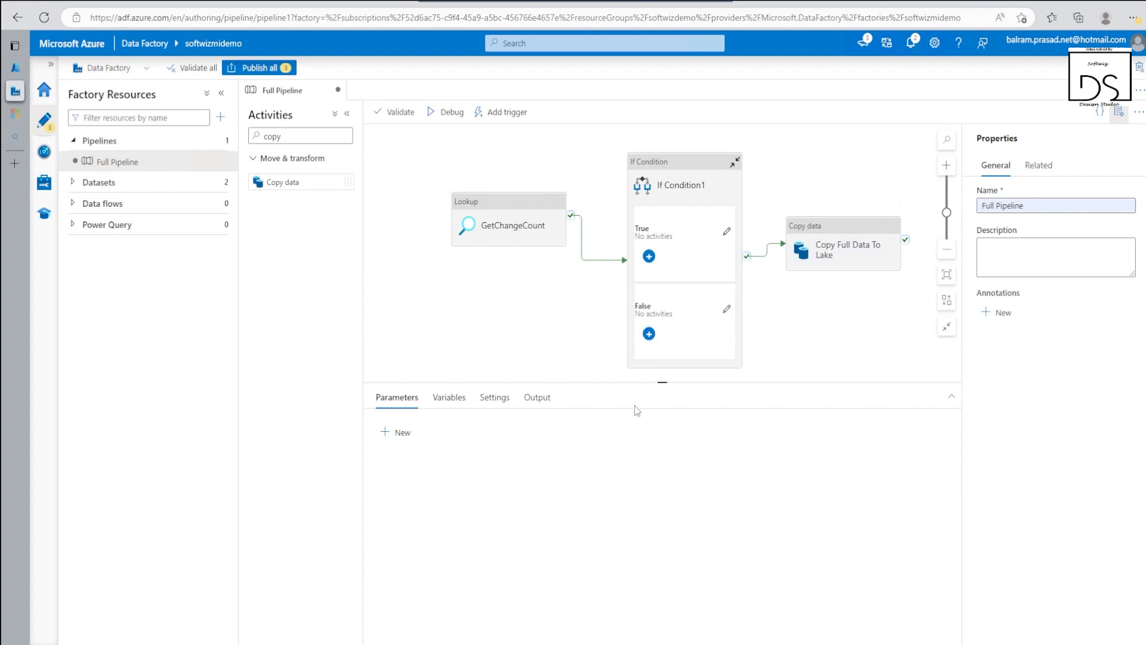
{"action": "left_click", "coordinate": [456, 401]}
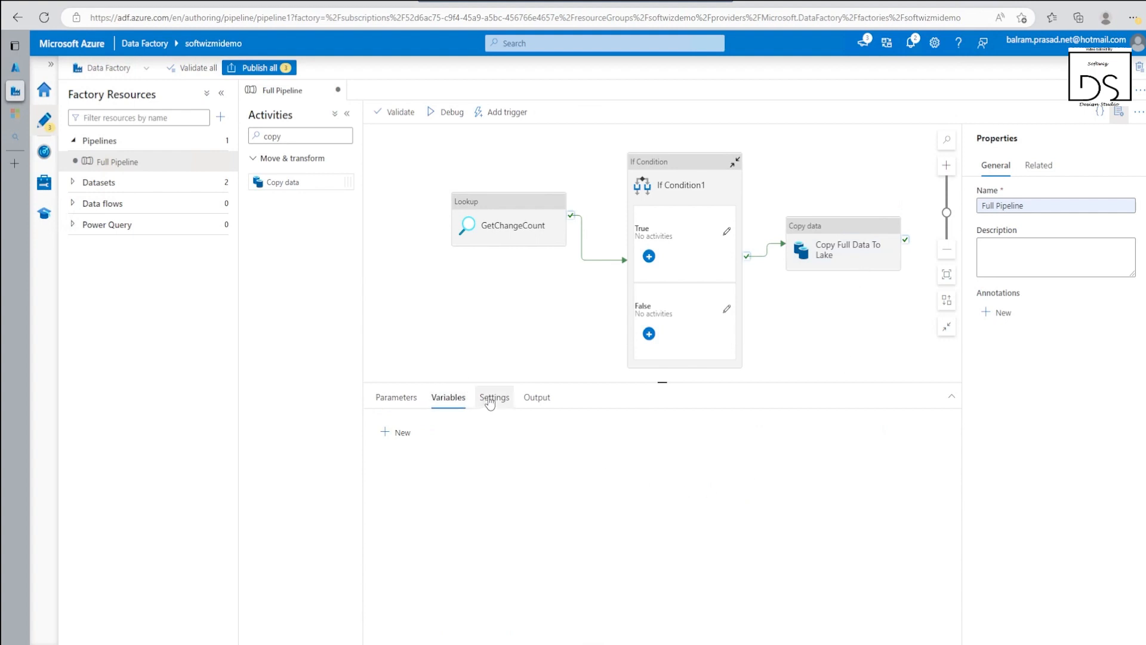
{"action": "left_click", "coordinate": [844, 246]}
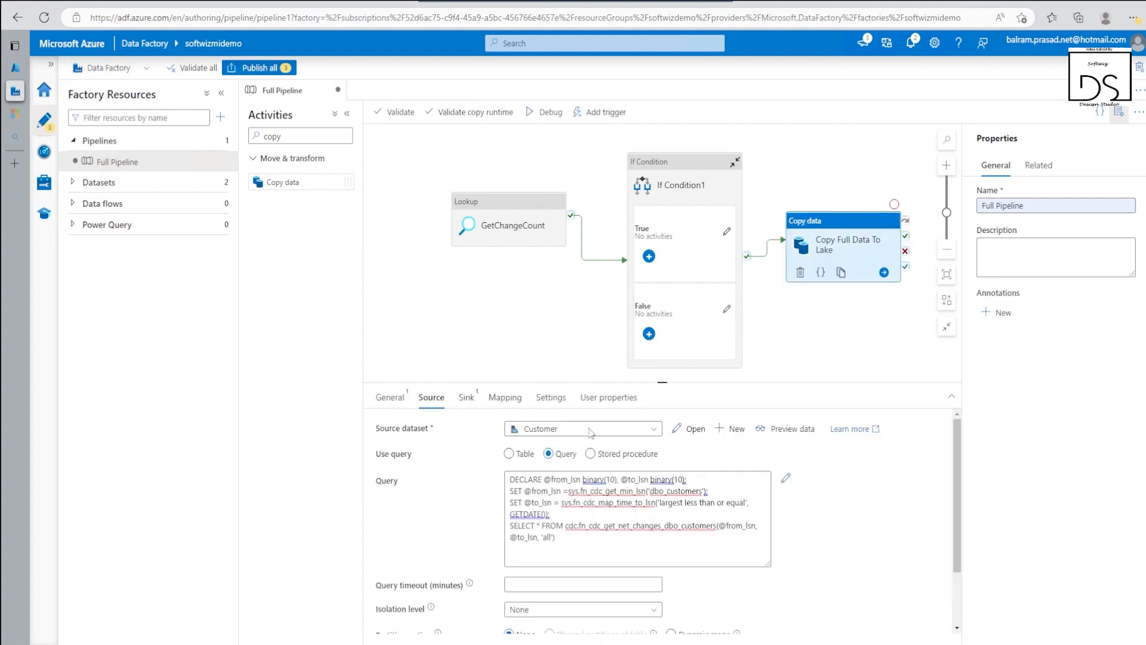
Start a new sink dataset for the copy activity using Azure Data Lake Storage Gen2 and the DelimitedText format
{"action": "left_click", "coordinate": [465, 397]}
{"action": "left_click", "coordinate": [690, 429]}
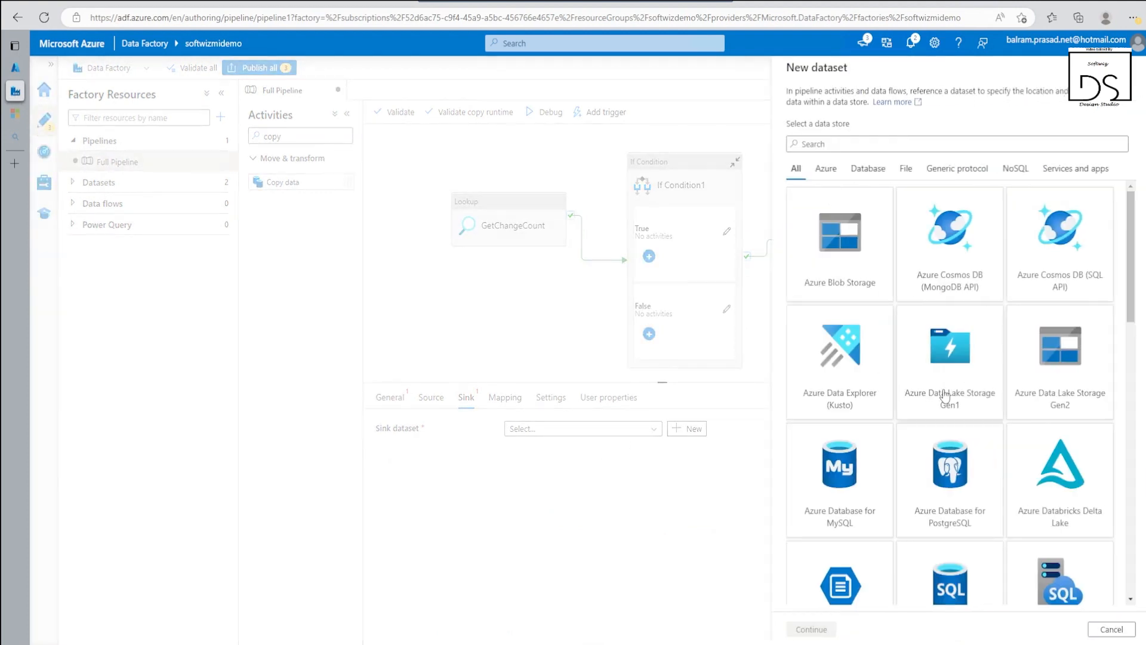
{"action": "left_click", "coordinate": [1062, 378]}
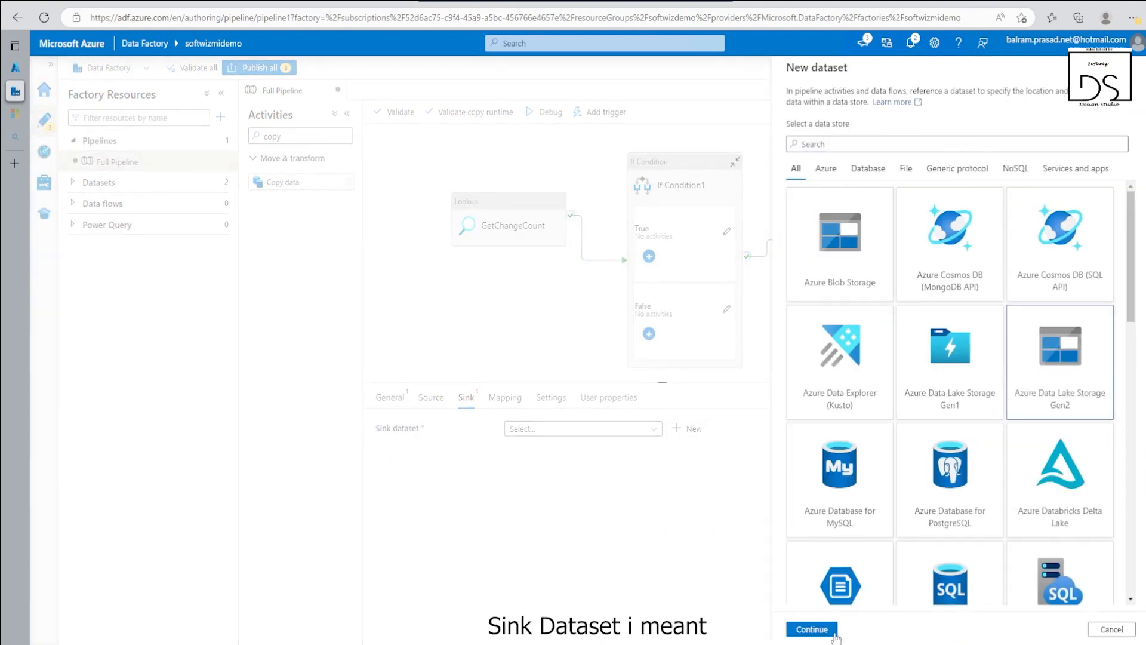
{"action": "left_click", "coordinate": [834, 634]}
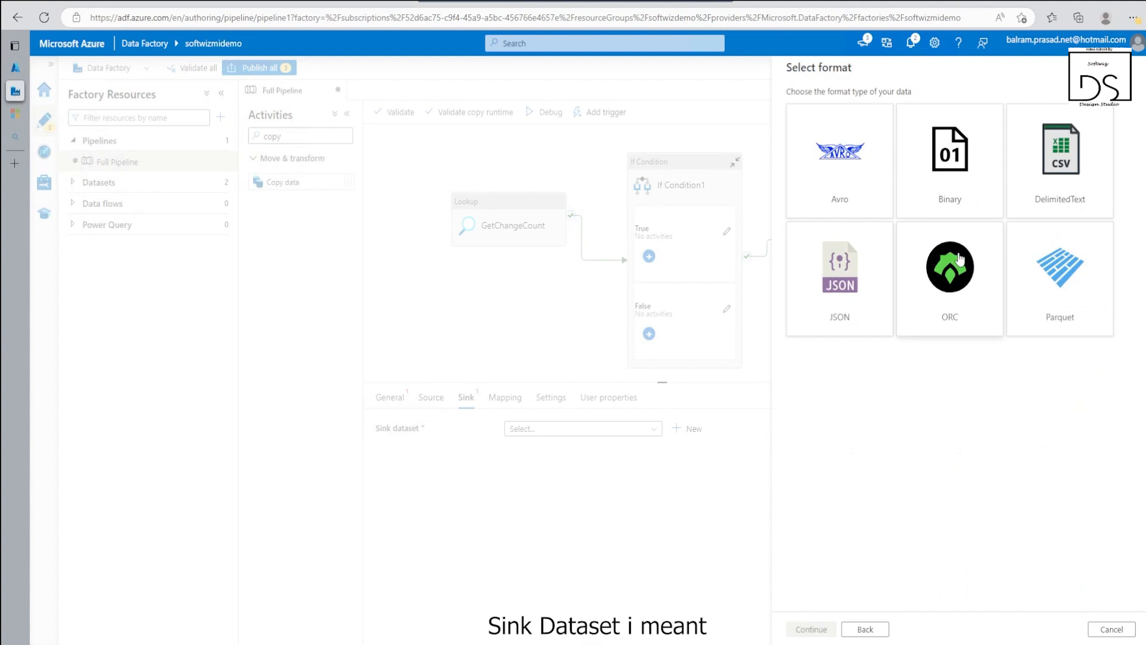
{"action": "left_click", "coordinate": [1048, 191]}
{"action": "left_click", "coordinate": [811, 629]}
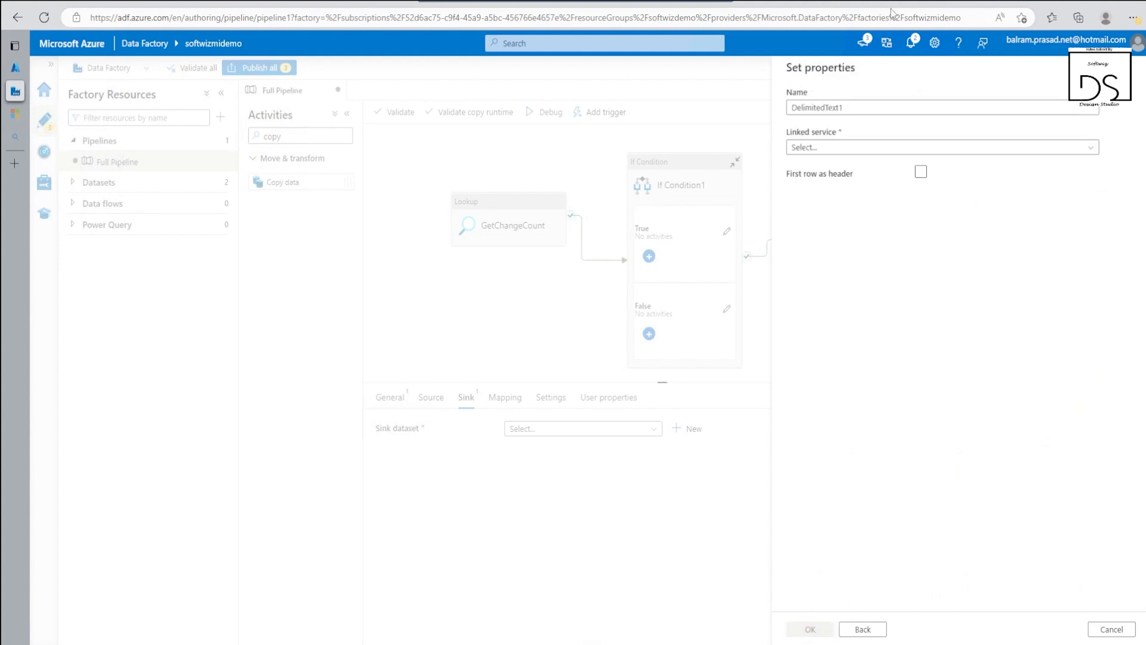
Name the sink dataset CustomerData, set its linked service to AzureDataLakeStorage and treat the first row as header
{"action": "type", "text": "CustomerData"}
{"action": "left_click", "coordinate": [835, 147]}
{"action": "left_click", "coordinate": [838, 230]}
{"action": "left_click", "coordinate": [921, 211]}
{"action": "left_click", "coordinate": [922, 212]}
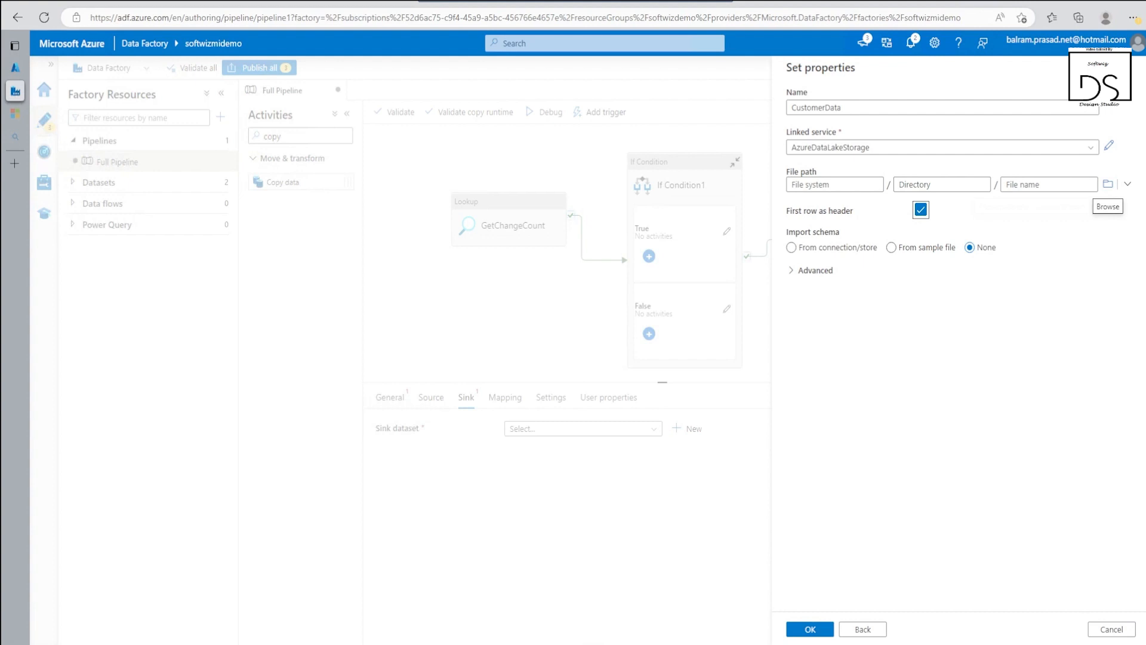
Leave the file path browser, switch to the Azure portal and create a private container named customer in the softwizlake storage account
{"action": "left_click", "coordinate": [1108, 184]}
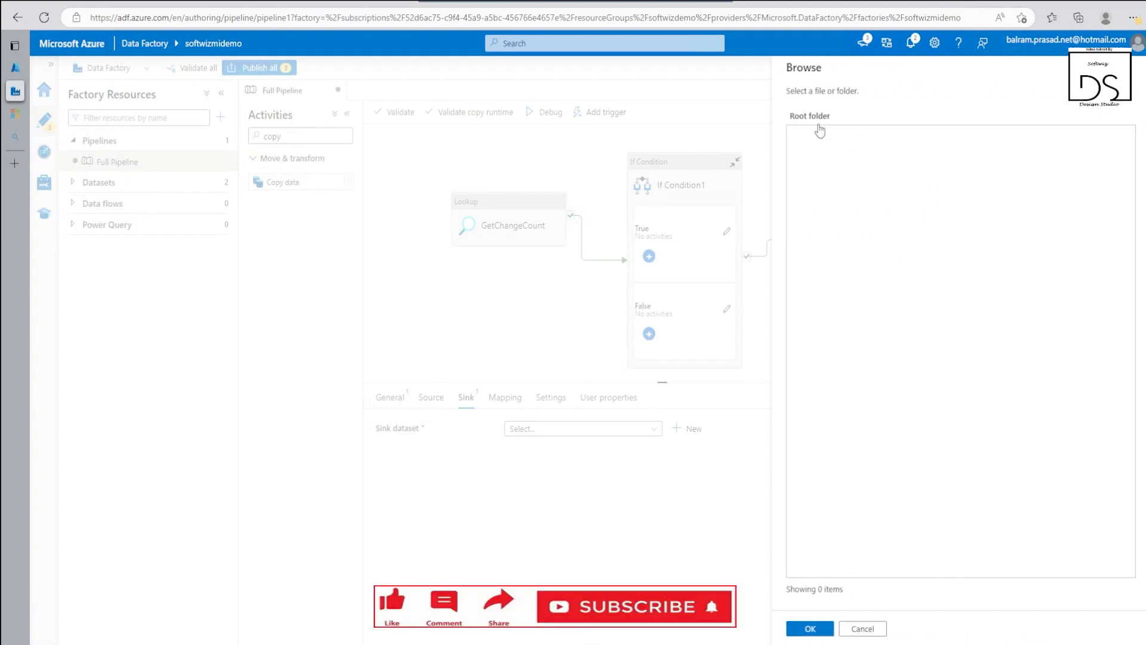
{"action": "left_click", "coordinate": [863, 629]}
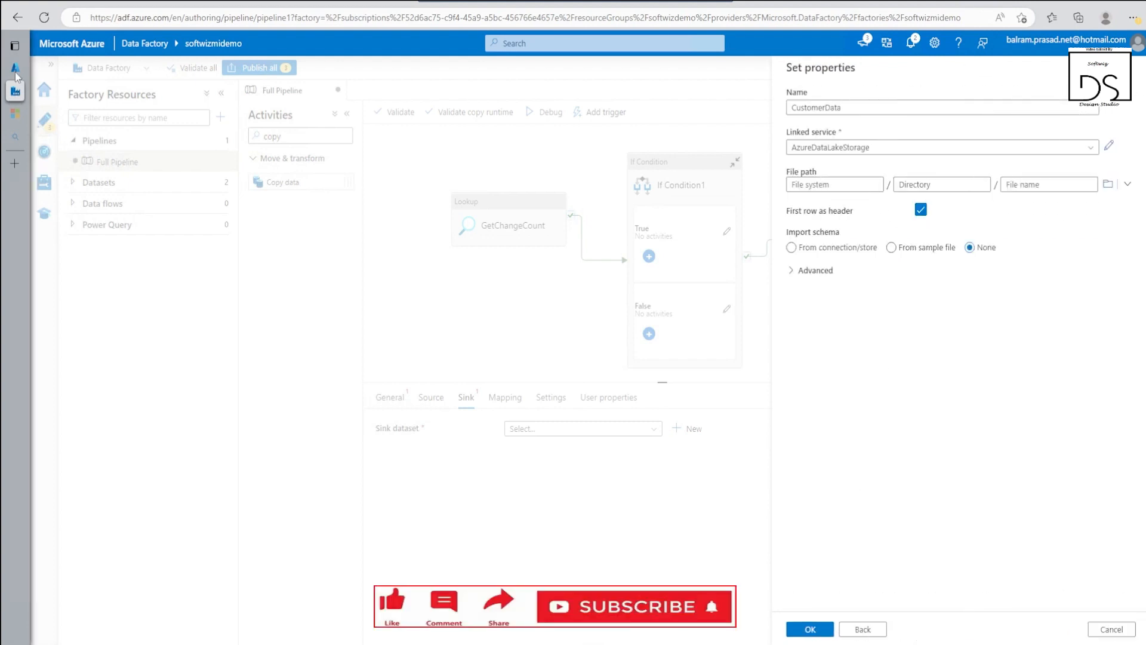
{"action": "left_click", "coordinate": [15, 69]}
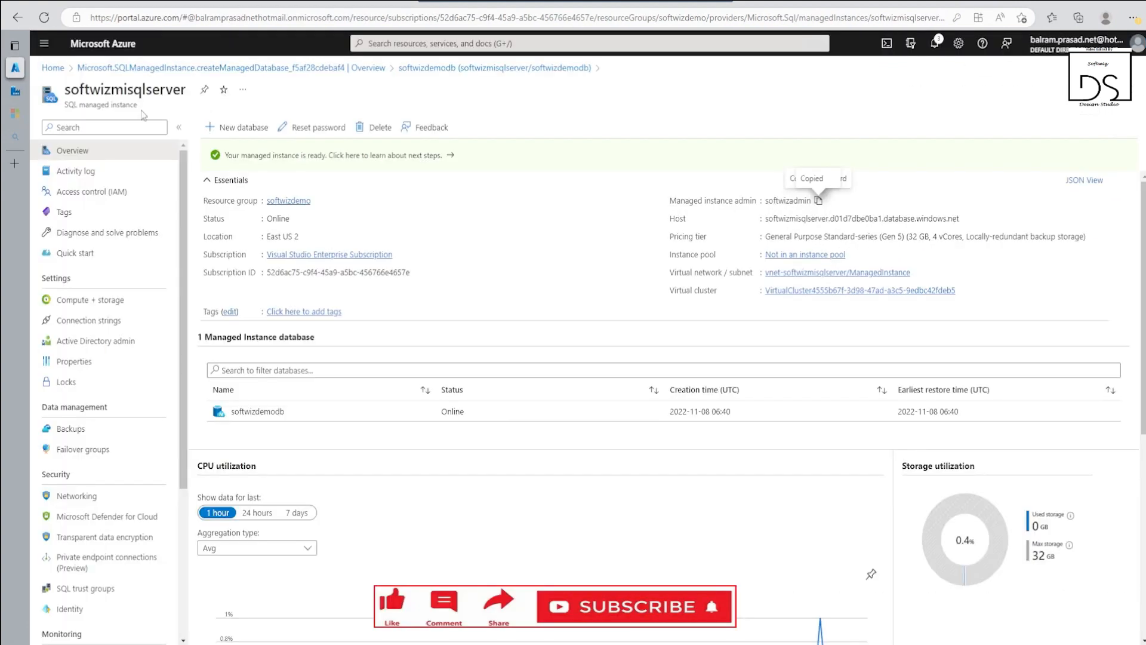
{"action": "left_click", "coordinate": [281, 202]}
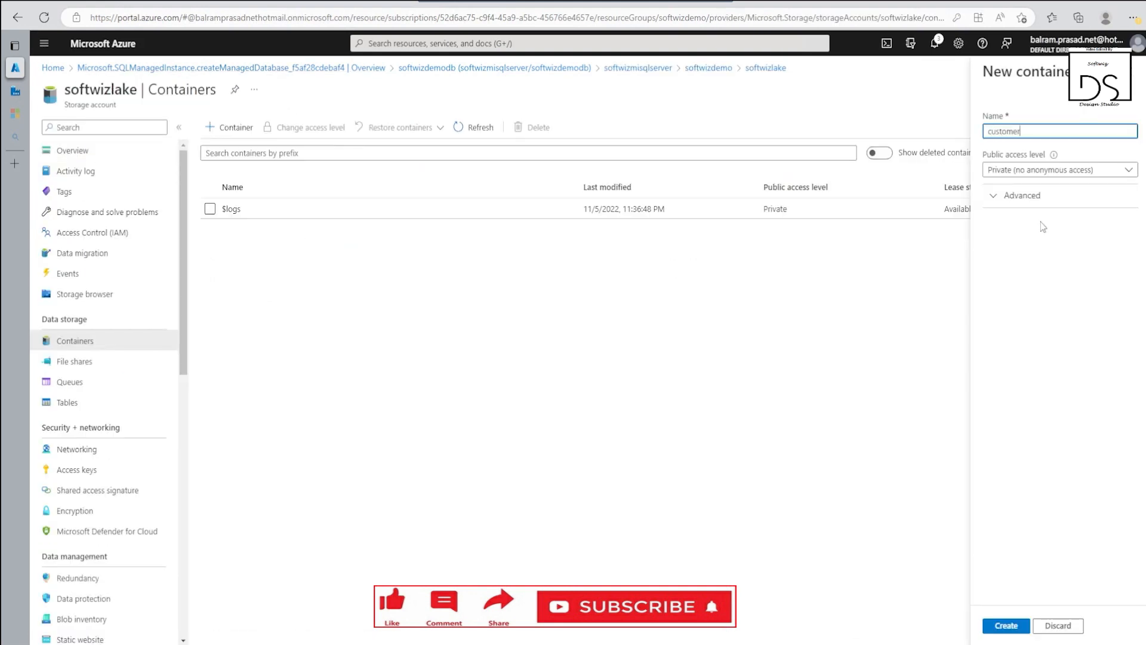
{"action": "left_click", "coordinate": [1009, 626]}
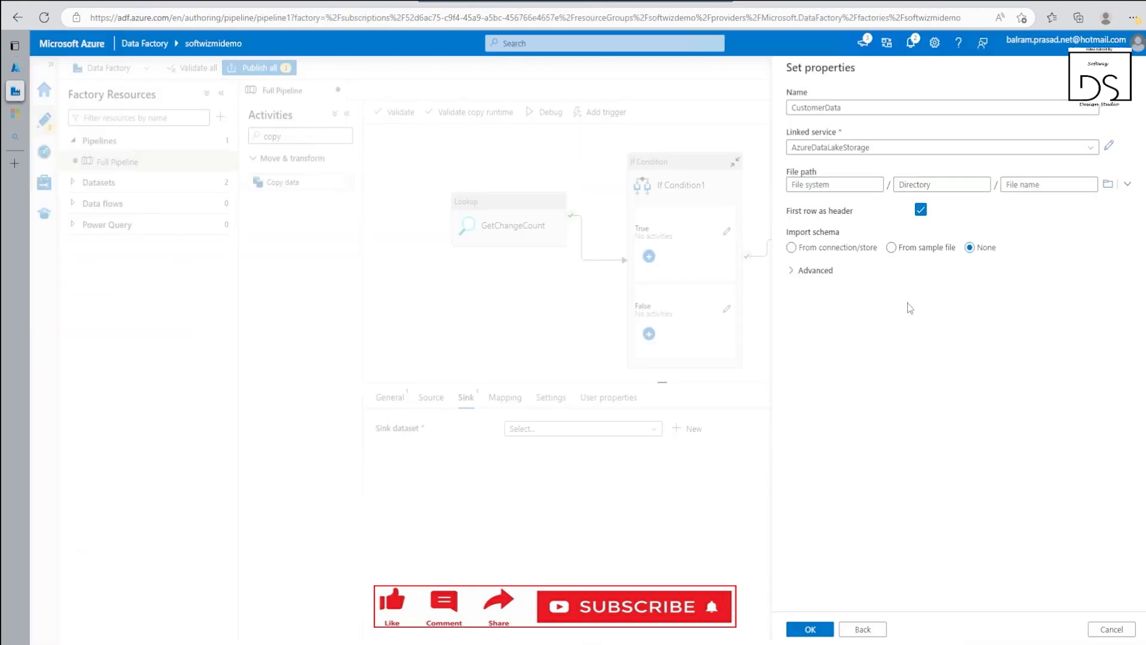
Set the sink dataset's file path to the customer container with directory Full, then try to create the dataset
{"action": "left_click", "coordinate": [1107, 184]}
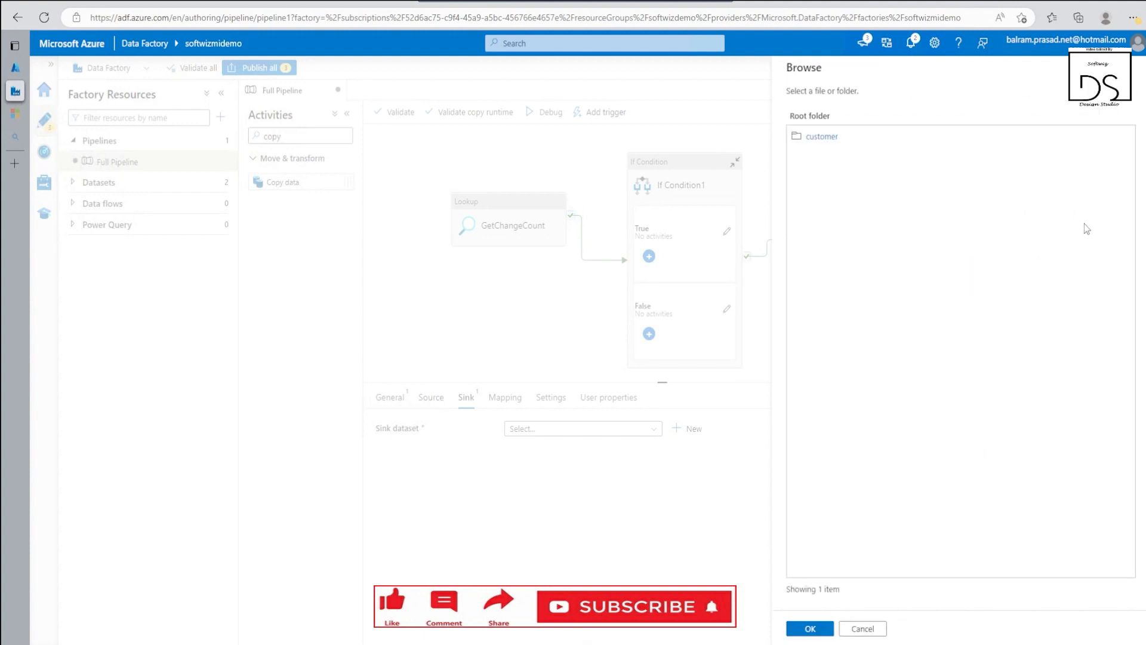
{"action": "double_click", "coordinate": [853, 150]}
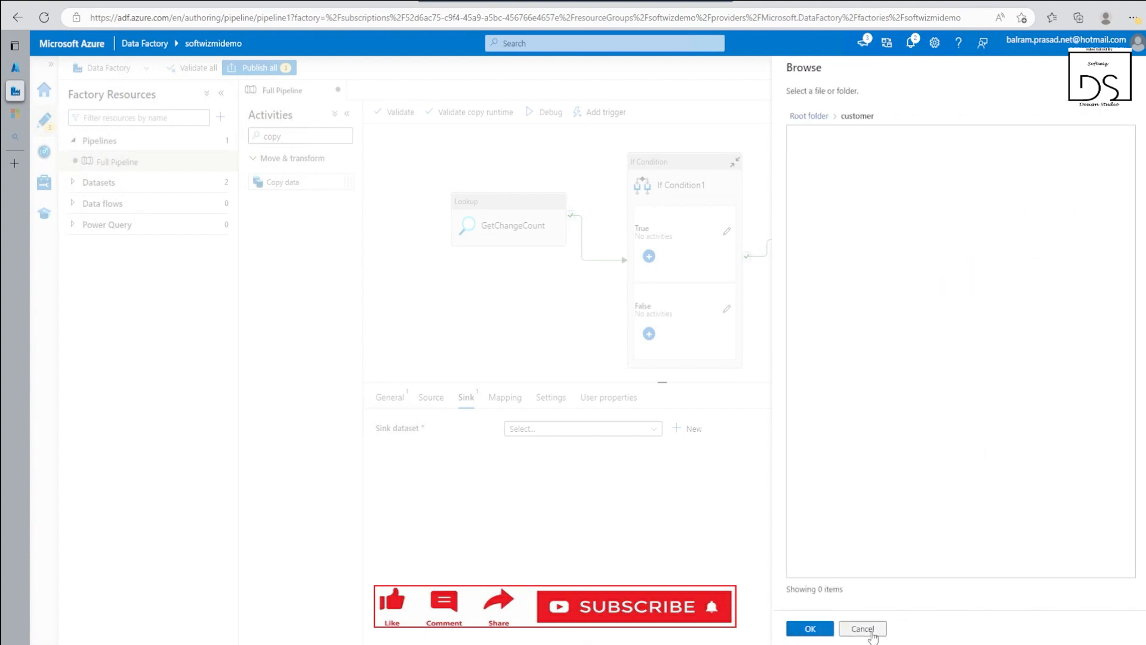
{"action": "left_click", "coordinate": [810, 626]}
{"action": "left_click", "coordinate": [931, 185]}
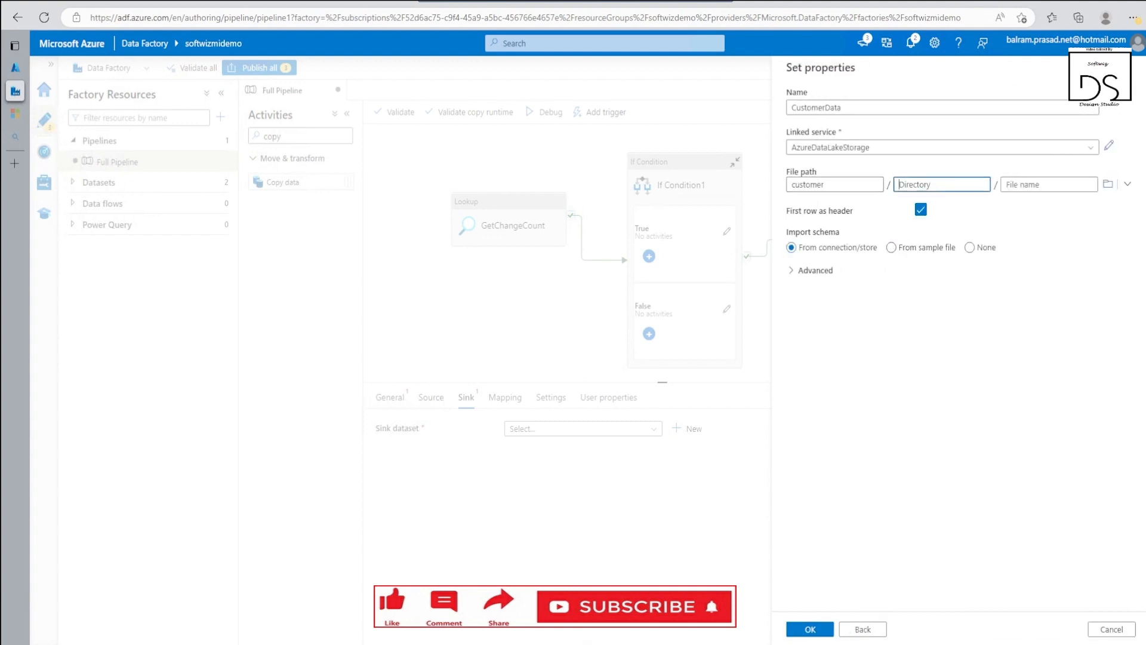
{"action": "type", "text": "Full"}
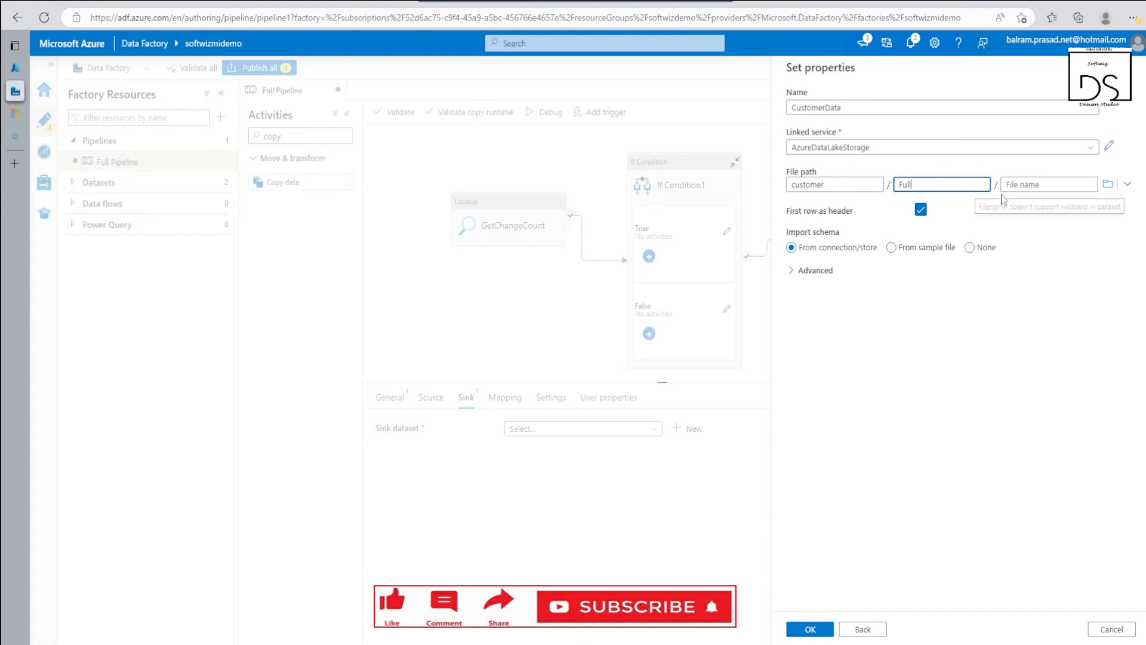
{"action": "left_click", "coordinate": [822, 628]}
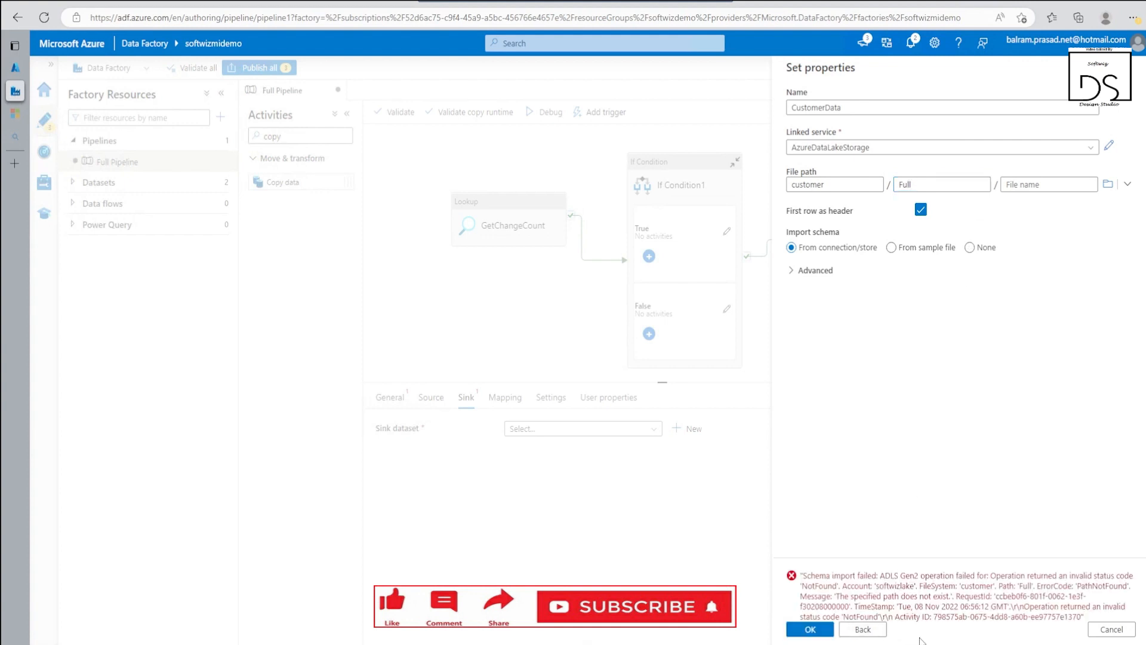
Switch to the Azure portal and add two directories named Full and Delta to the customer container
{"action": "left_click", "coordinate": [15, 68]}
{"action": "left_click", "coordinate": [237, 230]}
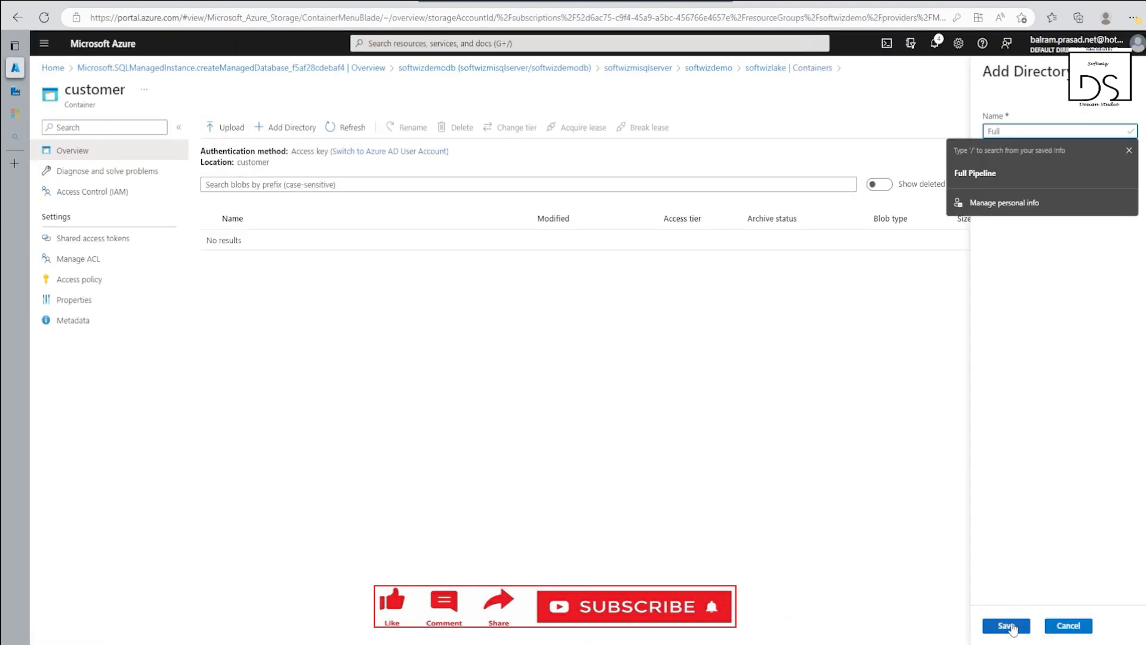
{"action": "left_click", "coordinate": [1008, 628]}
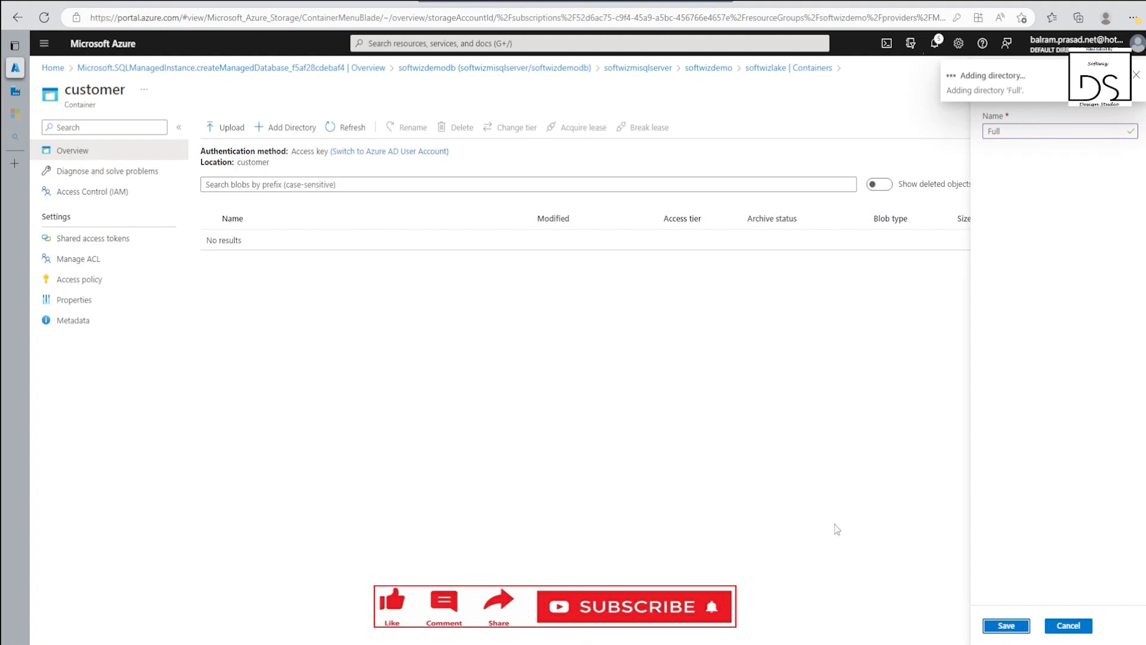
{"action": "left_click", "coordinate": [285, 128]}
{"action": "type", "text": "Delt"}
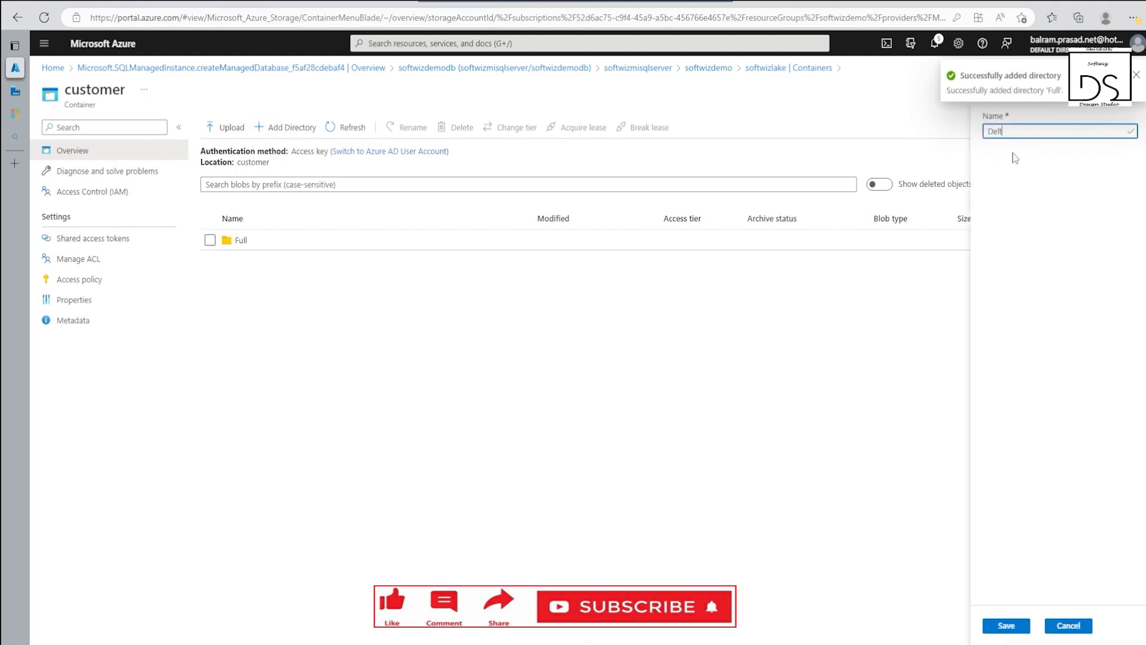
{"action": "left_click", "coordinate": [1020, 629]}
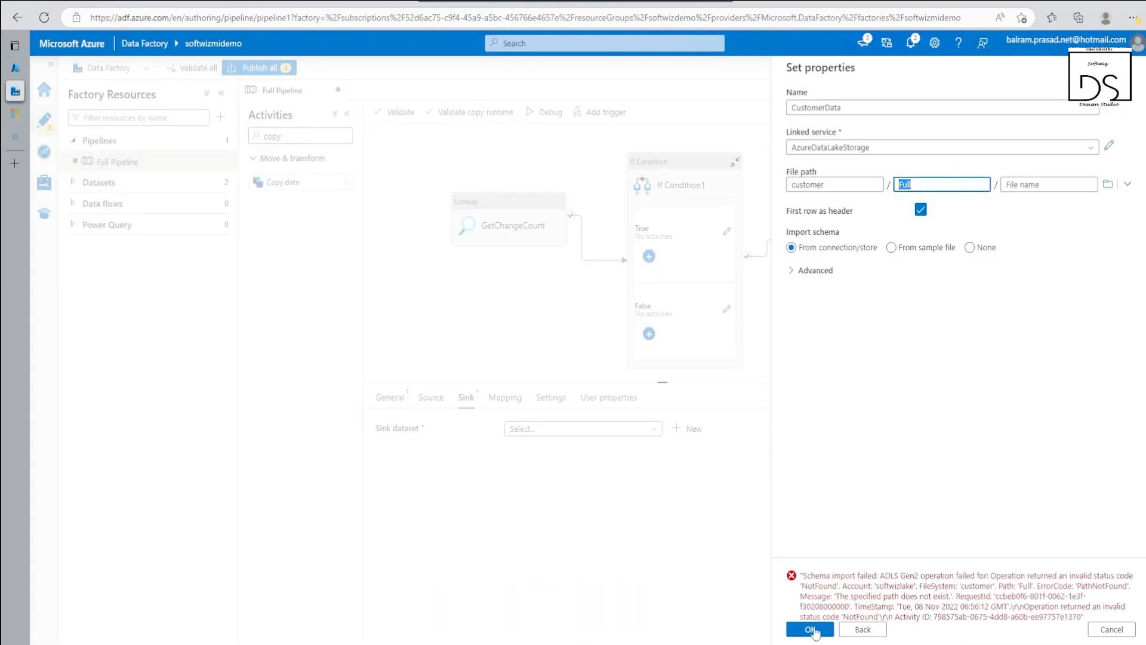
Return to Data Factory, create the CustomerData dataset, and open it to add dynamic content for its file name
{"action": "left_click", "coordinate": [813, 630]}
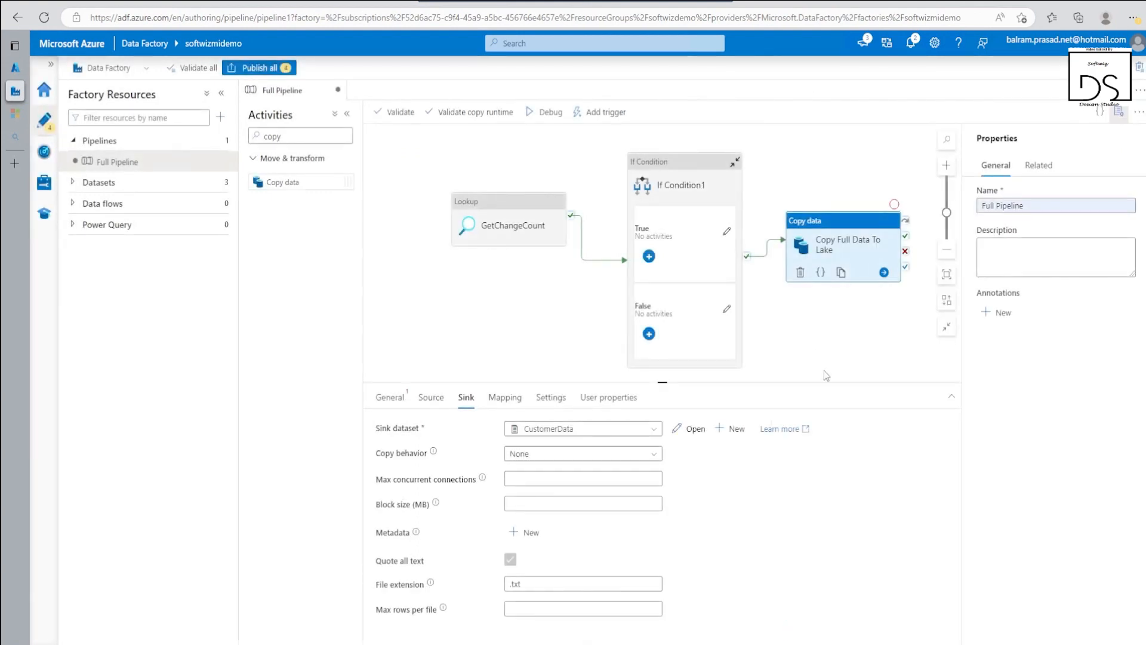
{"action": "left_click", "coordinate": [693, 429]}
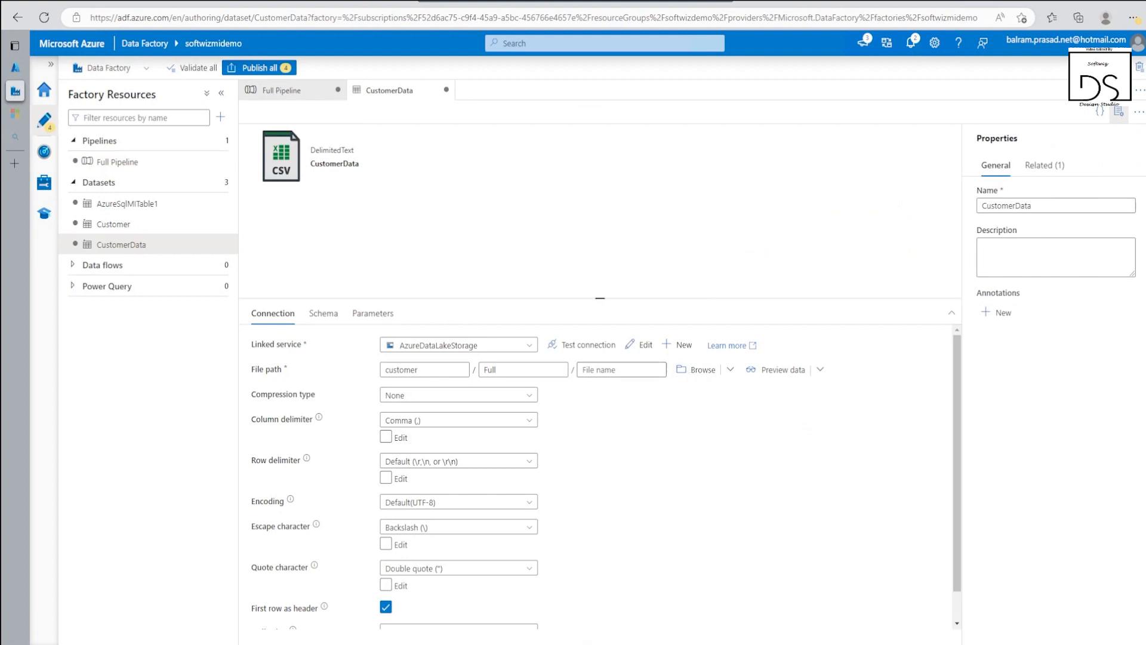
{"action": "left_click", "coordinate": [614, 388]}
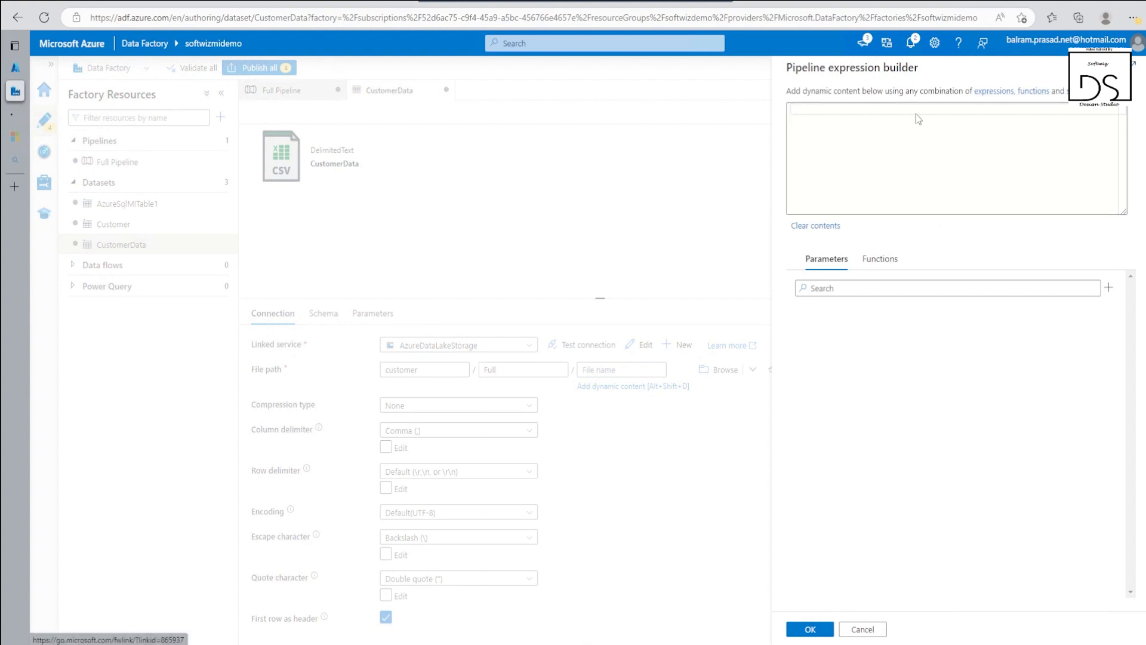
{"action": "mouse_move", "coordinate": [15, 113]}
{"action": "left_click", "coordinate": [71, 113]}
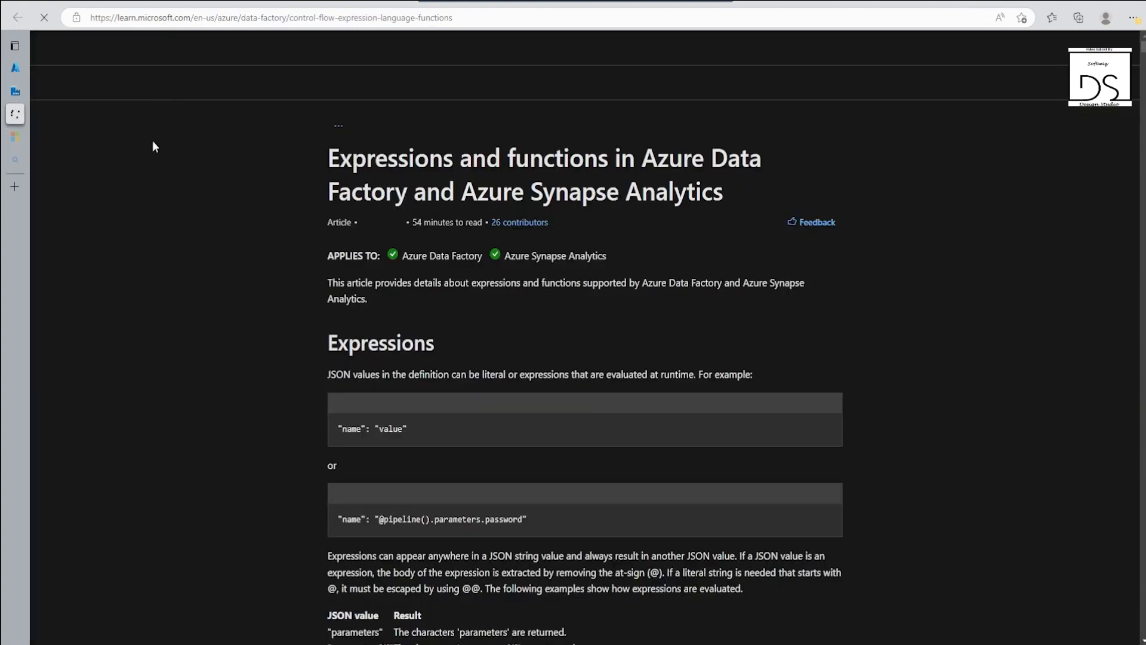
{"action": "scroll", "coordinate": [507, 355], "scroll_direction": "down", "scroll_amount": 10}
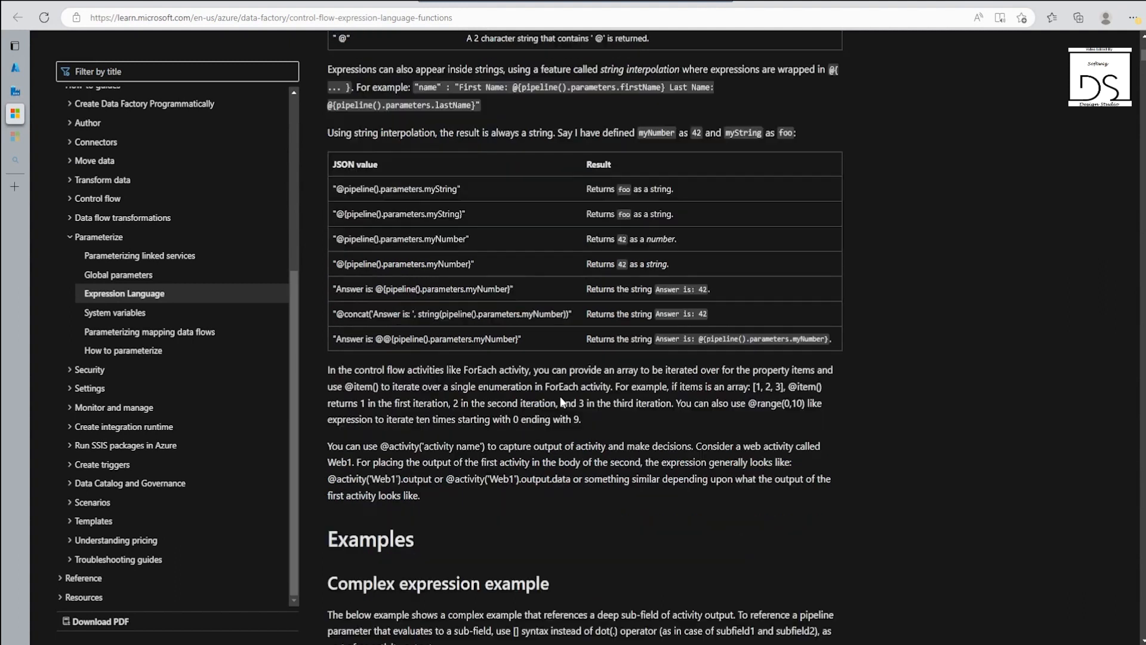
{"action": "mouse_move", "coordinate": [450, 415]}
{"action": "left_mouse_down"}
{"action": "mouse_move", "coordinate": [622, 415]}
{"action": "mouse_move", "coordinate": [450, 420]}
{"action": "left_mouse_up"}
{"action": "key", "text": "ctrl+c"}
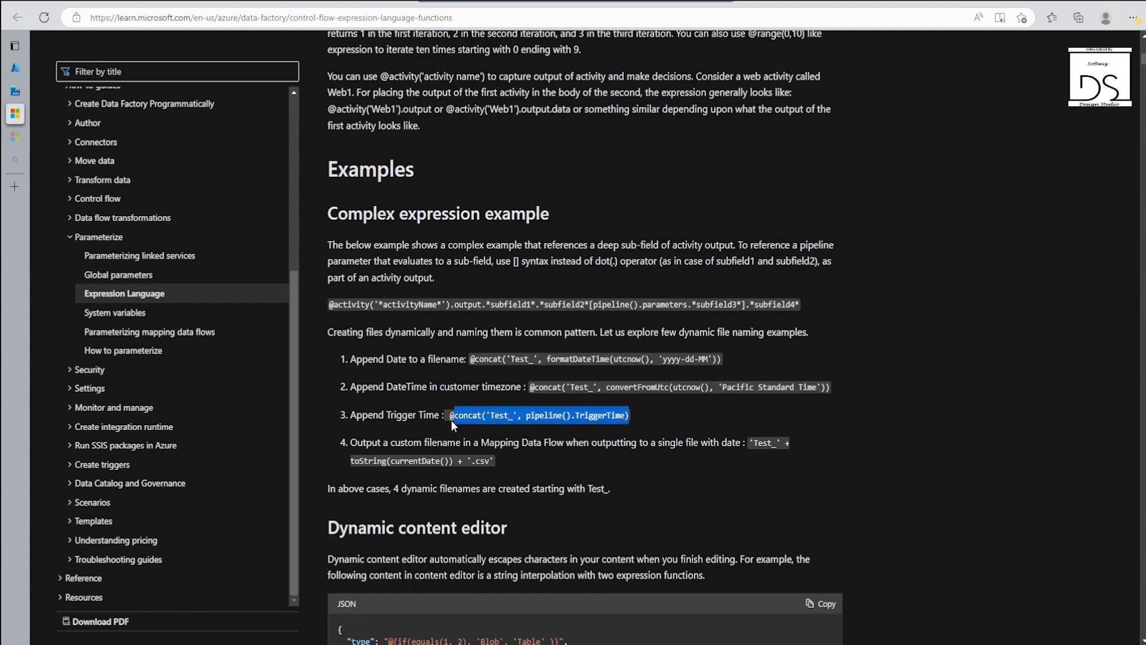
{"action": "left_click", "coordinate": [15, 91]}
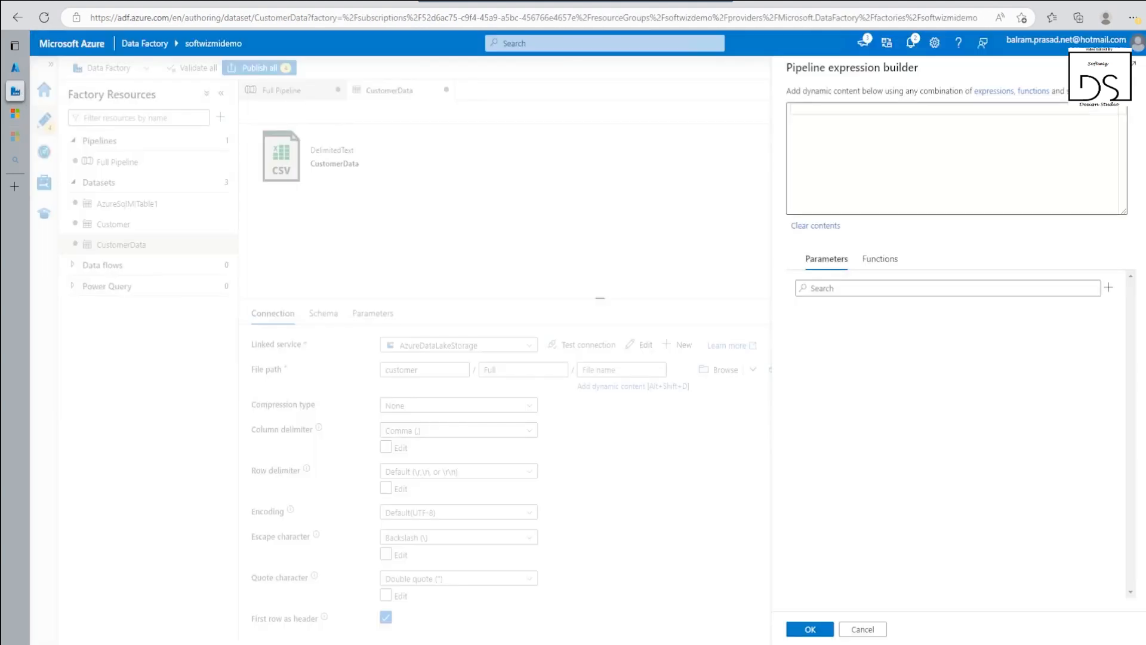
{"action": "key", "text": "ctrl+v"}
{"action": "left_click_drag", "start_coordinate": [832, 109], "coordinate": [841, 109]}
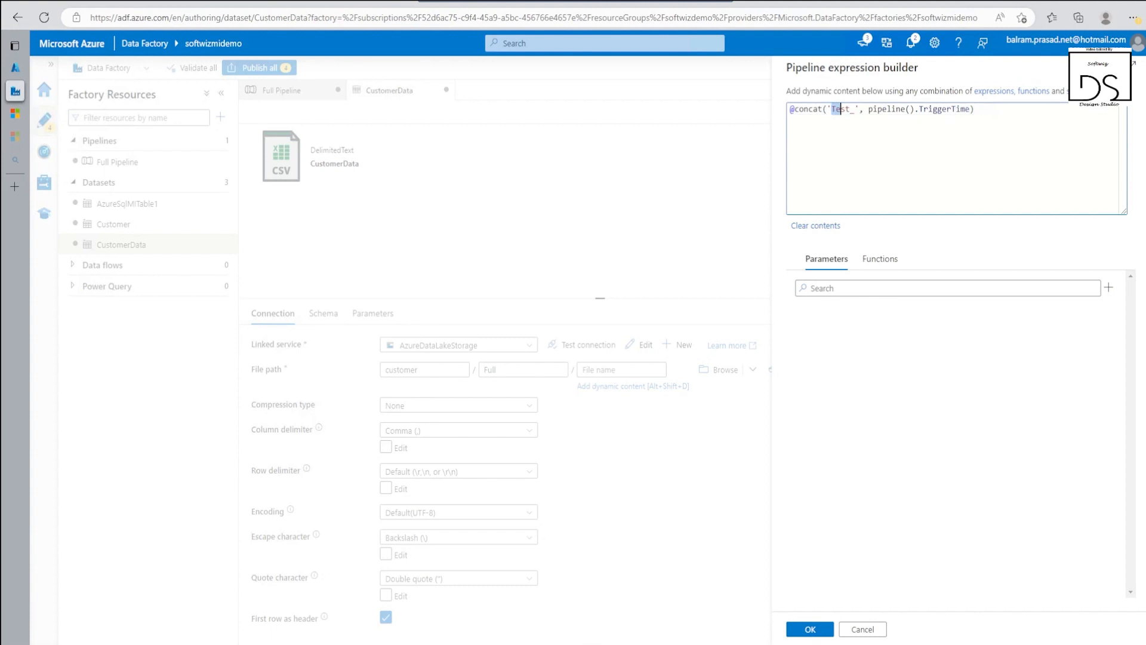
{"action": "type", "text": "co"}
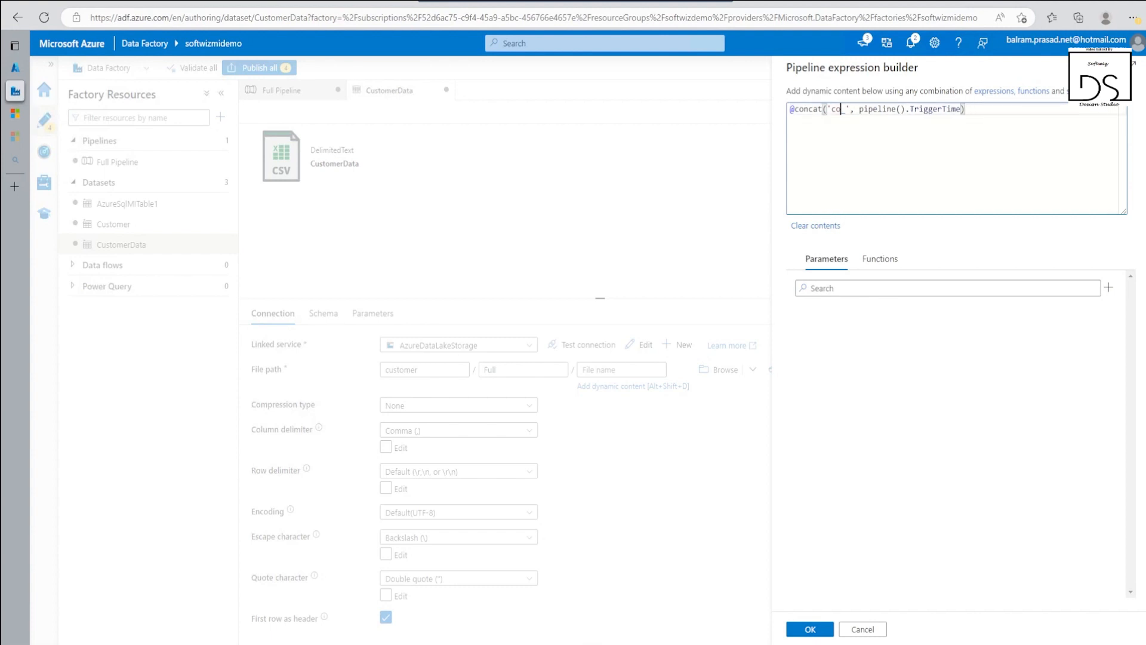
{"action": "key", "text": "BackSpace"}
{"action": "type", "text": "ustomer"}
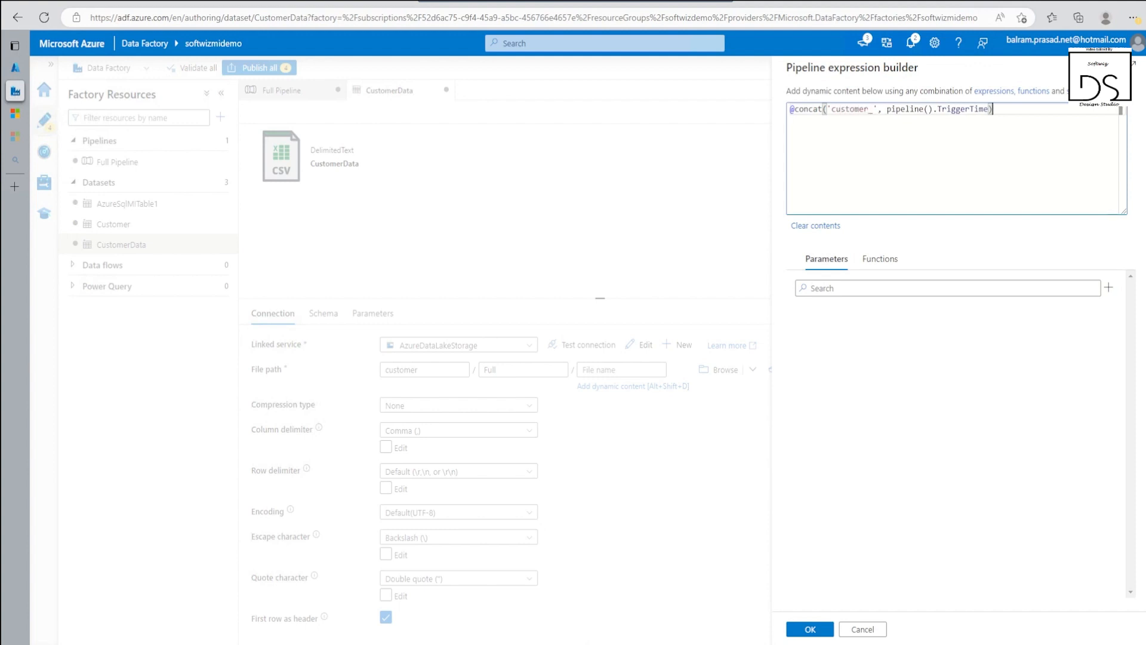
{"action": "key", "text": "Left"}
{"action": "type", "text": ", '"}
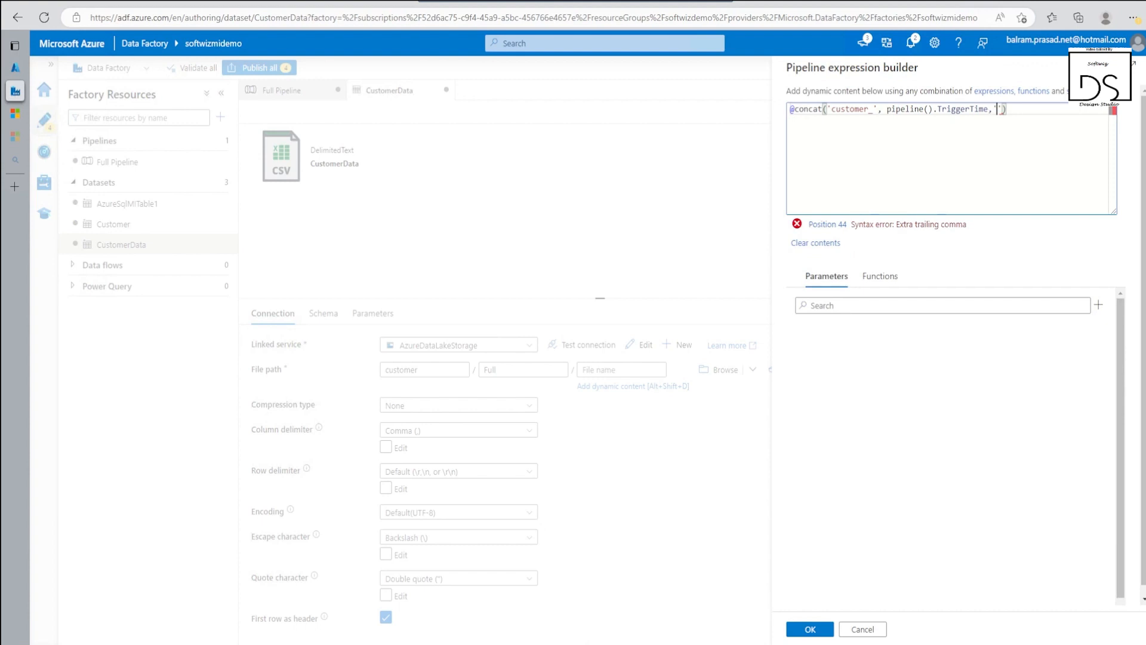
{"action": "type", "text": ".csv"}
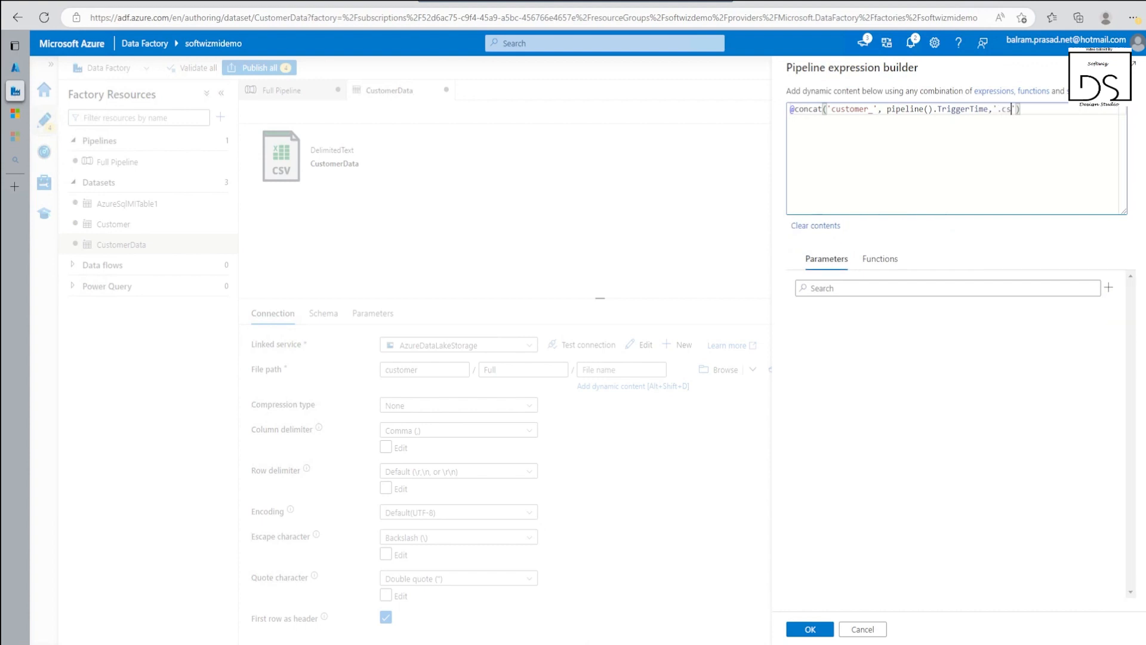
{"action": "left_click", "coordinate": [810, 629]}
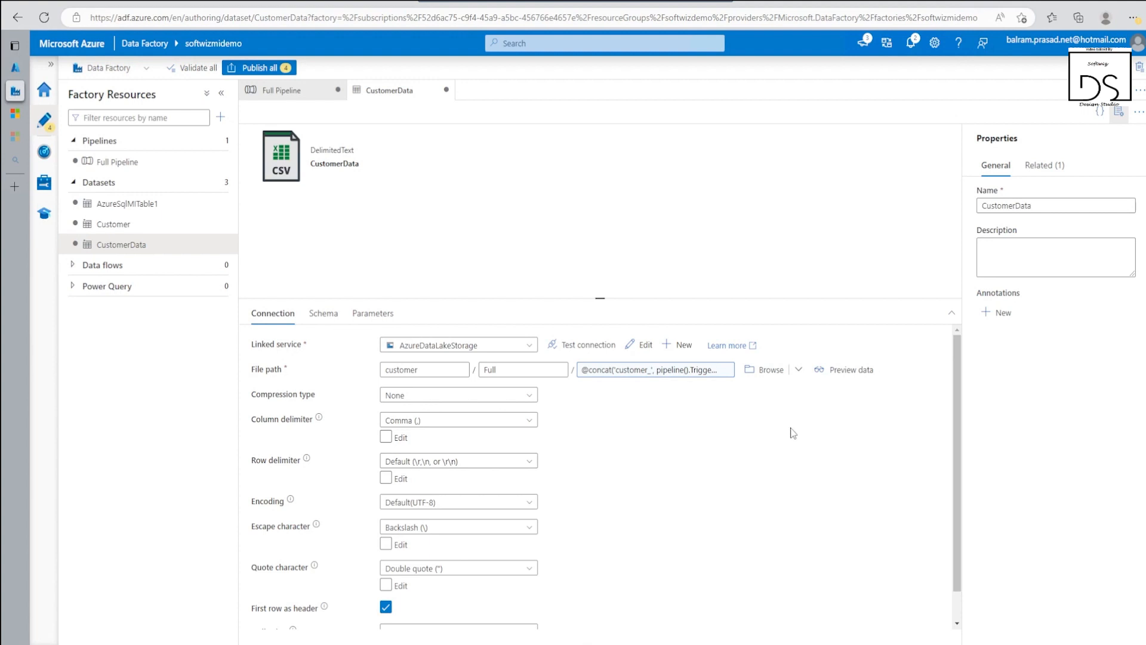
Publish all pending changes and trigger Full Pipeline to run immediately
{"action": "left_click", "coordinate": [260, 68]}
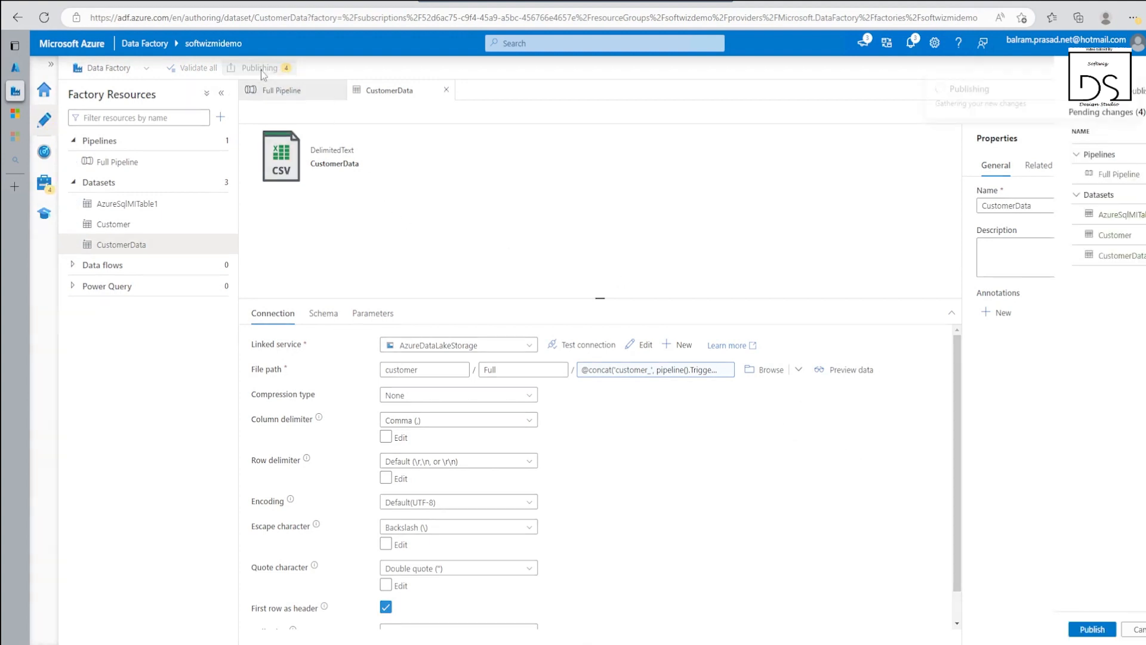
{"action": "left_click", "coordinate": [812, 631]}
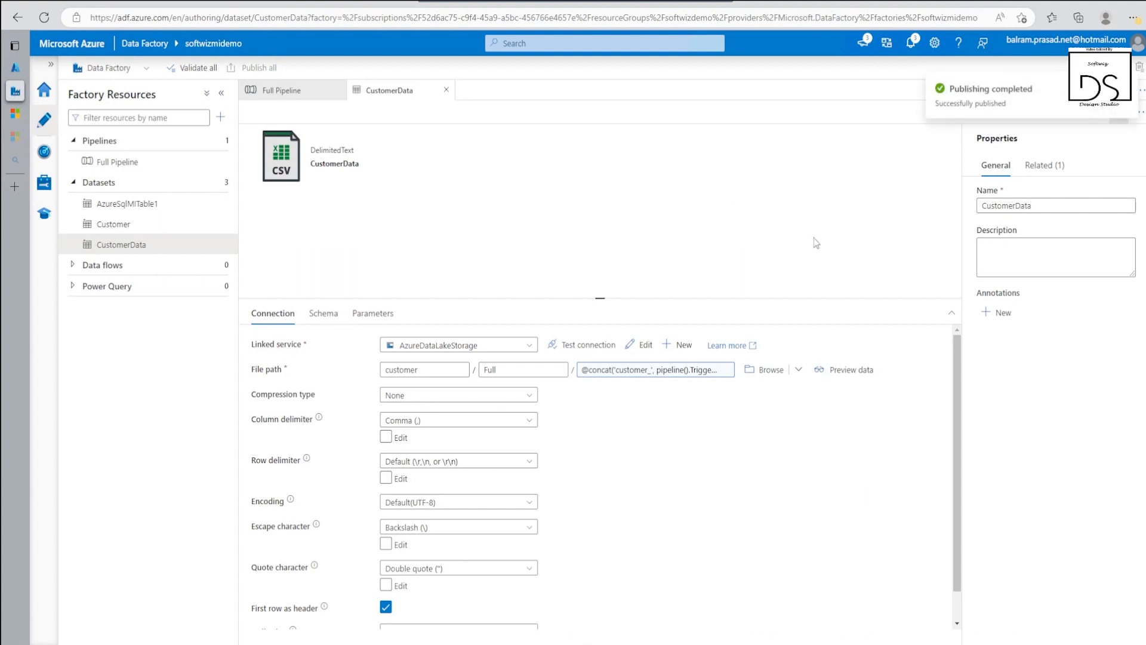
{"action": "left_click", "coordinate": [120, 162]}
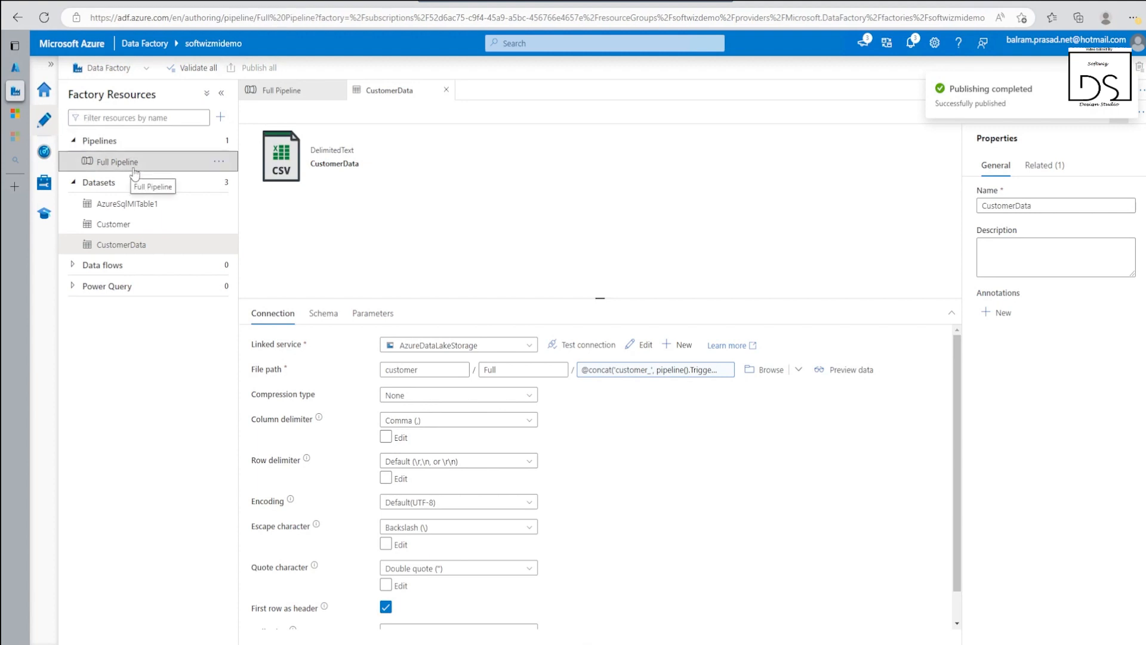
{"action": "left_click", "coordinate": [494, 305]}
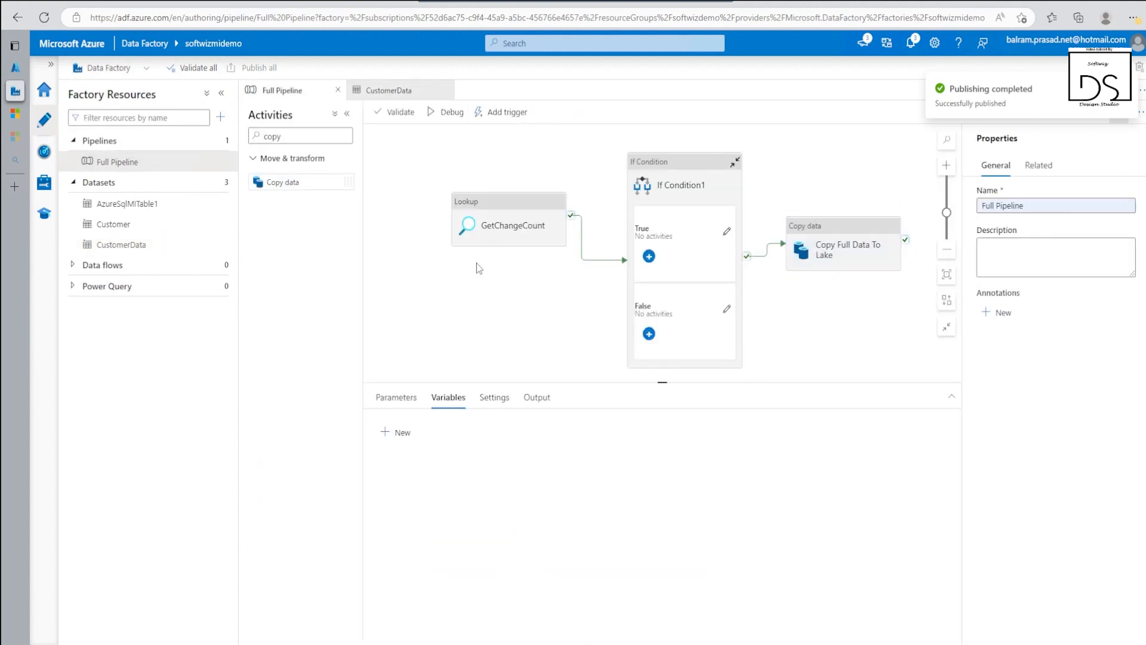
{"action": "left_click", "coordinate": [495, 119]}
{"action": "left_click", "coordinate": [493, 134]}
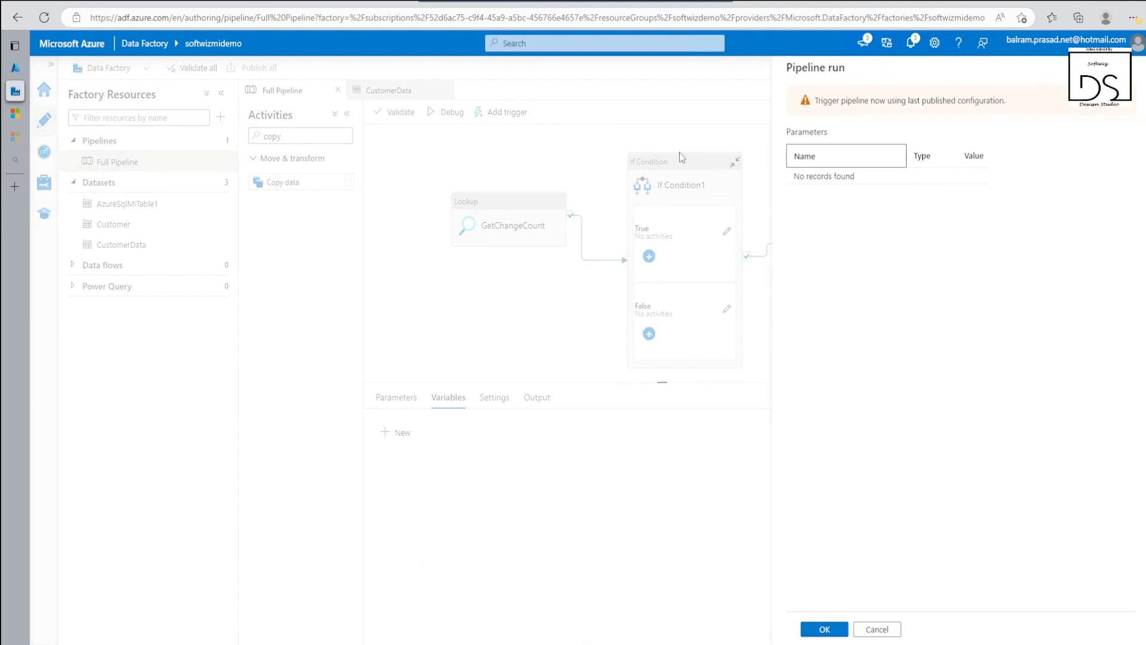
{"action": "left_click", "coordinate": [831, 634]}
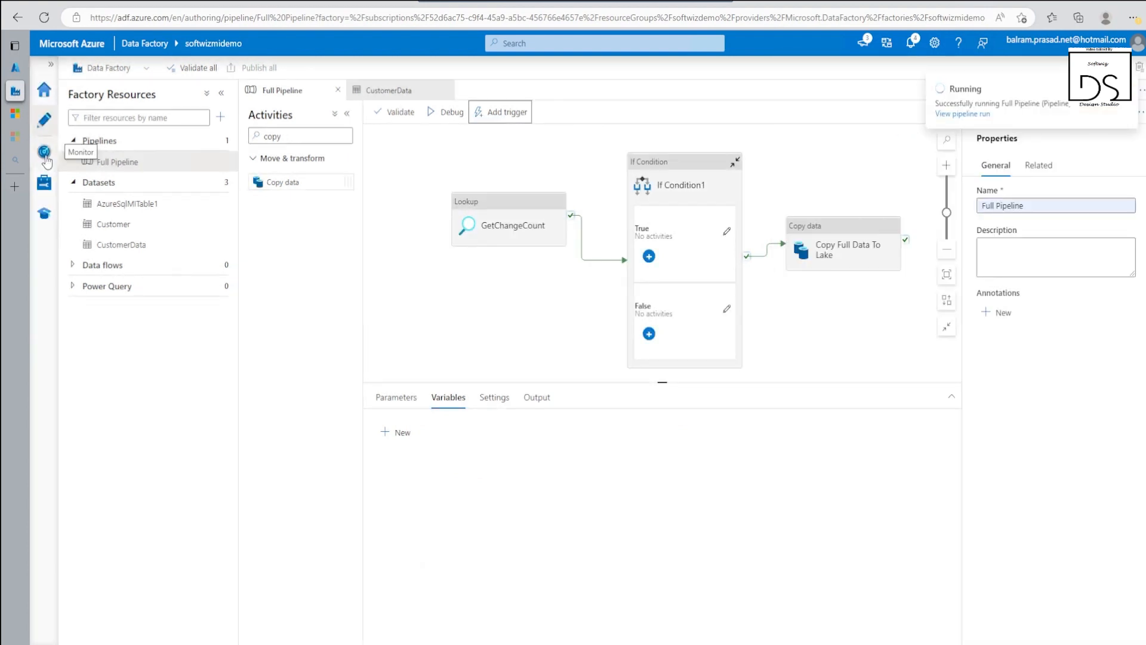
Open the Full Pipeline run in monitoring and inspect the outputs of the GetChangeCount and If Condition1 activities
{"action": "left_click", "coordinate": [44, 154]}
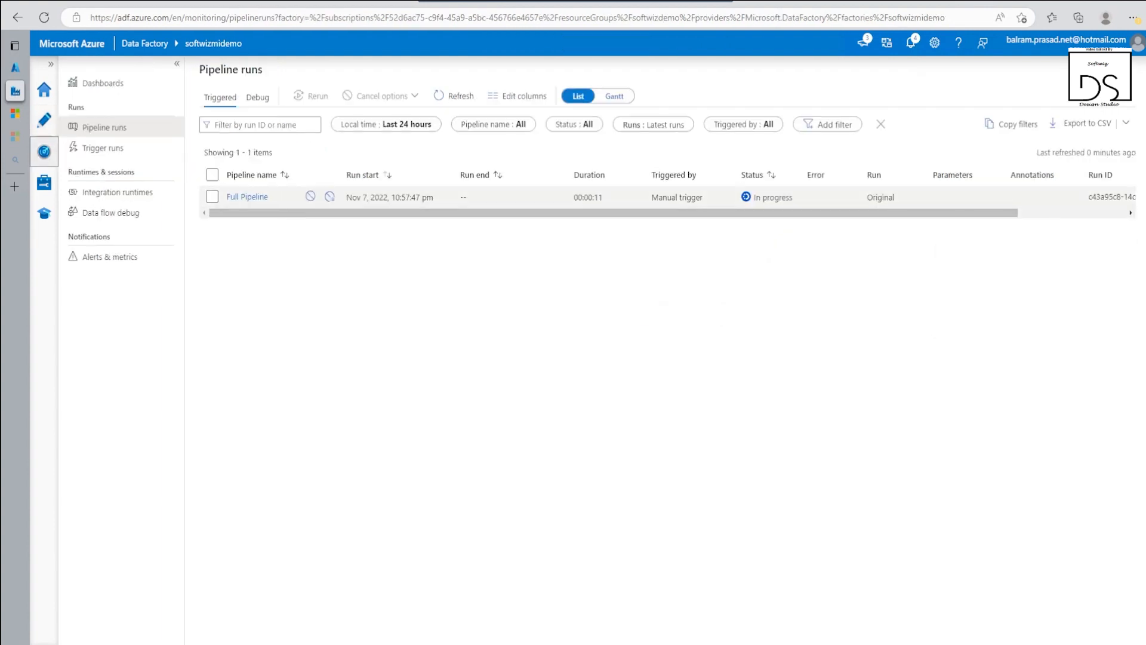
{"action": "left_click", "coordinate": [244, 198]}
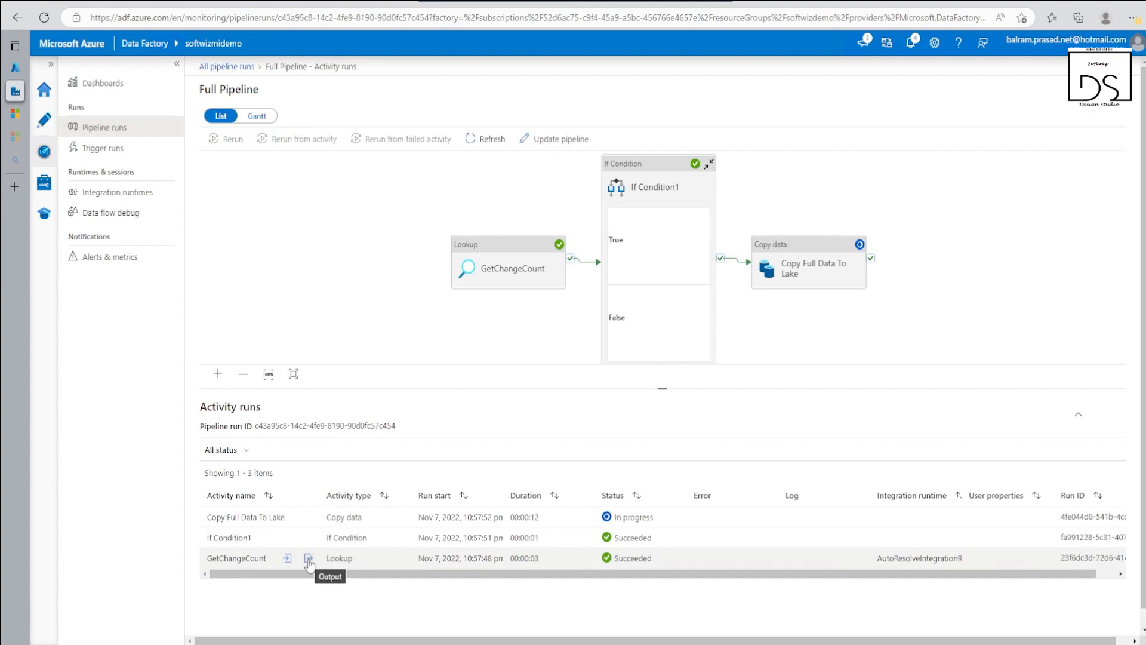
{"action": "left_click", "coordinate": [309, 559]}
{"action": "left_click_drag", "start_coordinate": [247, 448], "coordinate": [298, 450]}
{"action": "left_click", "coordinate": [419, 379]}
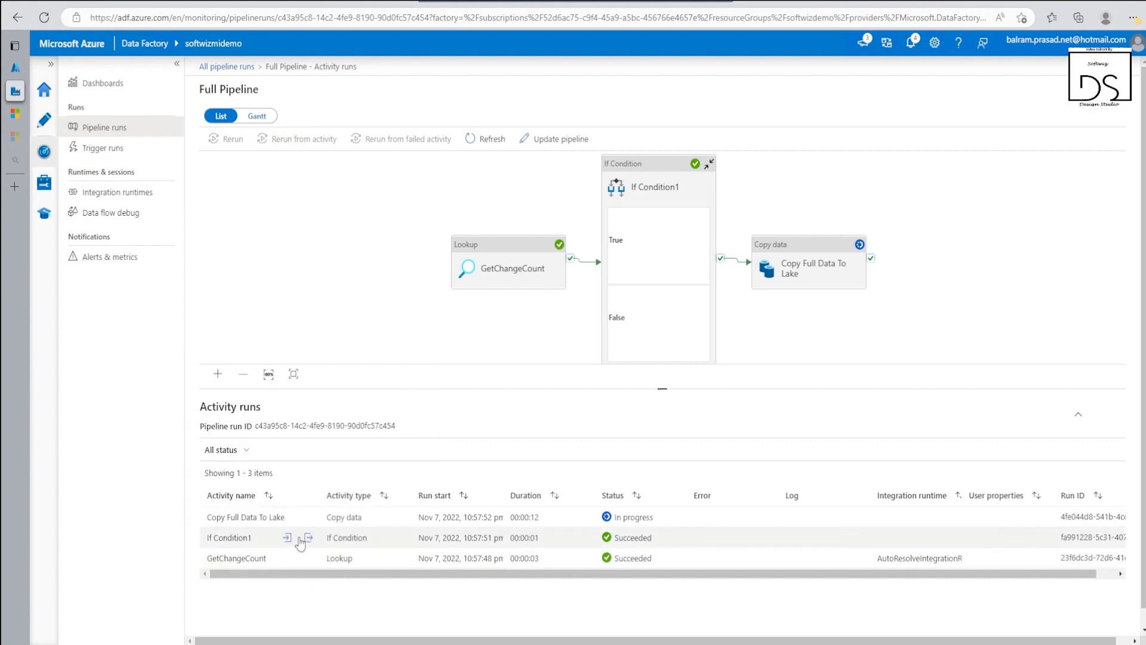
{"action": "left_click", "coordinate": [309, 538]}
{"action": "left_click", "coordinate": [419, 357]}
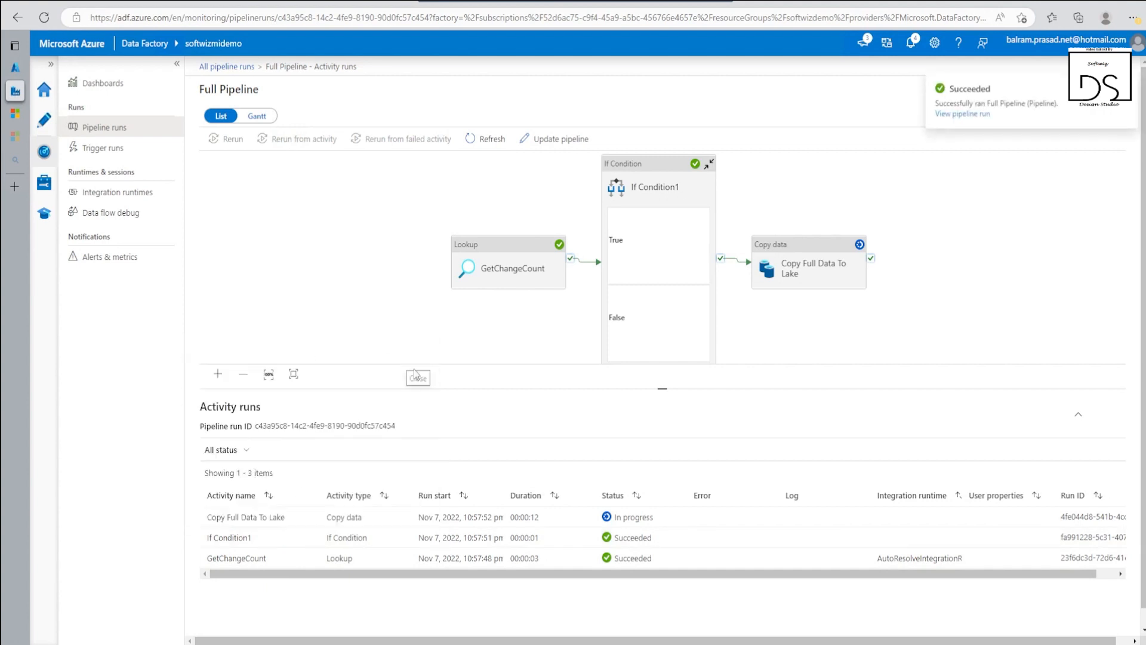
Refresh the activity runs, review the rows written in the Copy Full Data To Lake details, and close them
{"action": "left_click", "coordinate": [485, 138]}
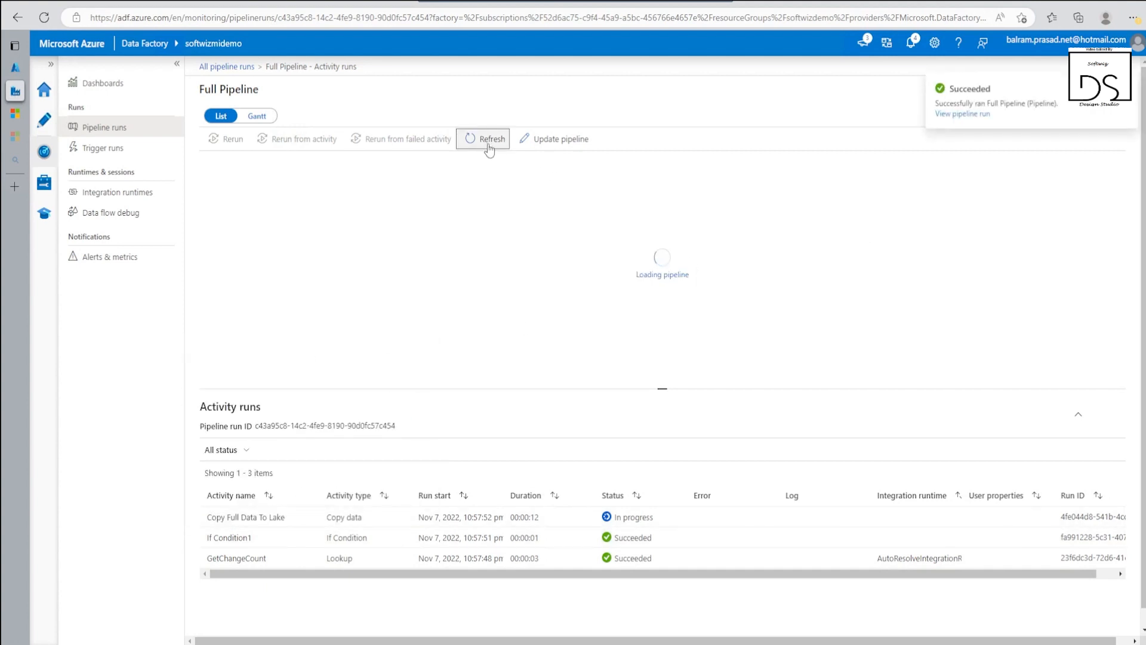
{"action": "left_click", "coordinate": [303, 517]}
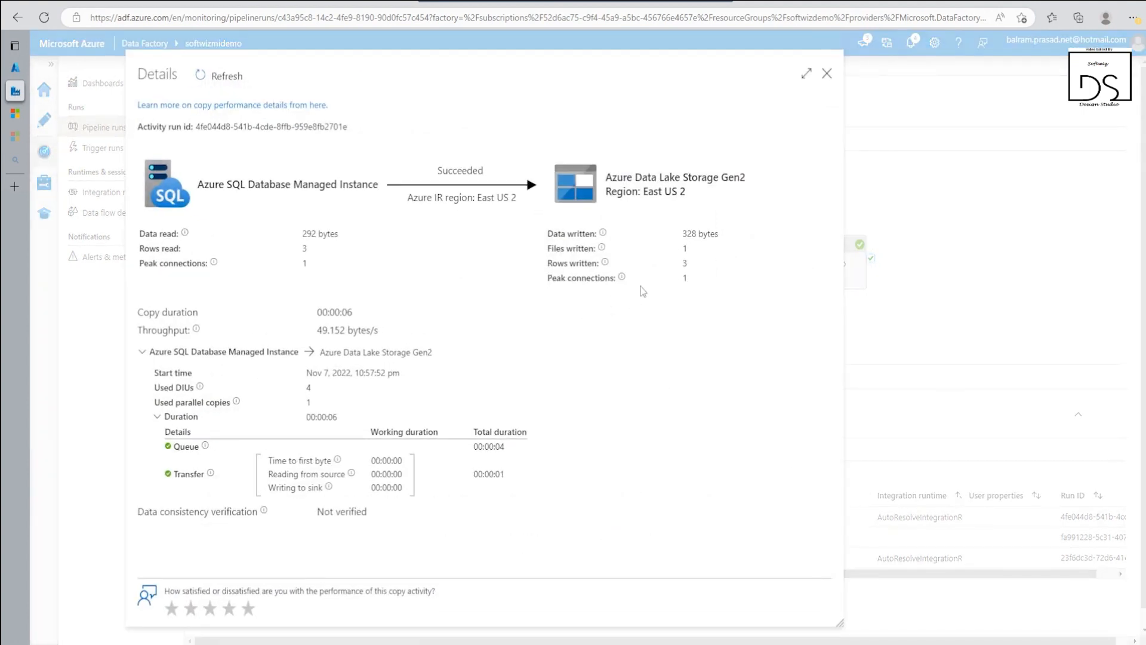
{"action": "left_click_drag", "start_coordinate": [669, 266], "coordinate": [690, 249]}
{"action": "left_click", "coordinate": [827, 76]}
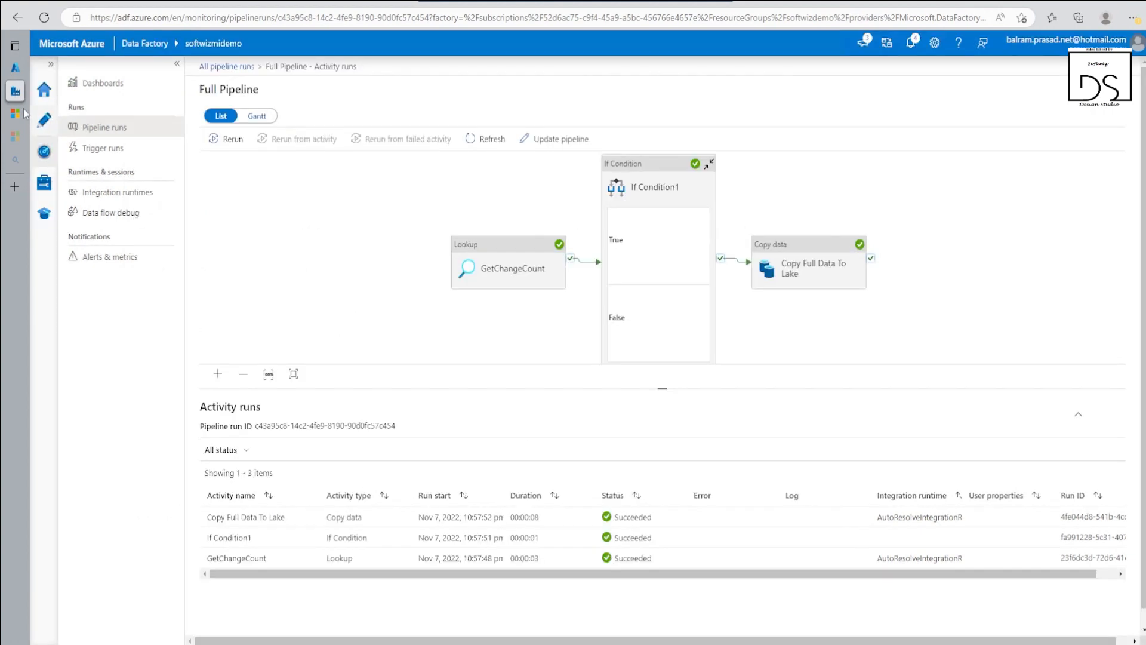
Switch to the Azure portal and open the new customer CSV in the customer container's Full folder to show its contents
{"action": "left_click", "coordinate": [15, 67]}
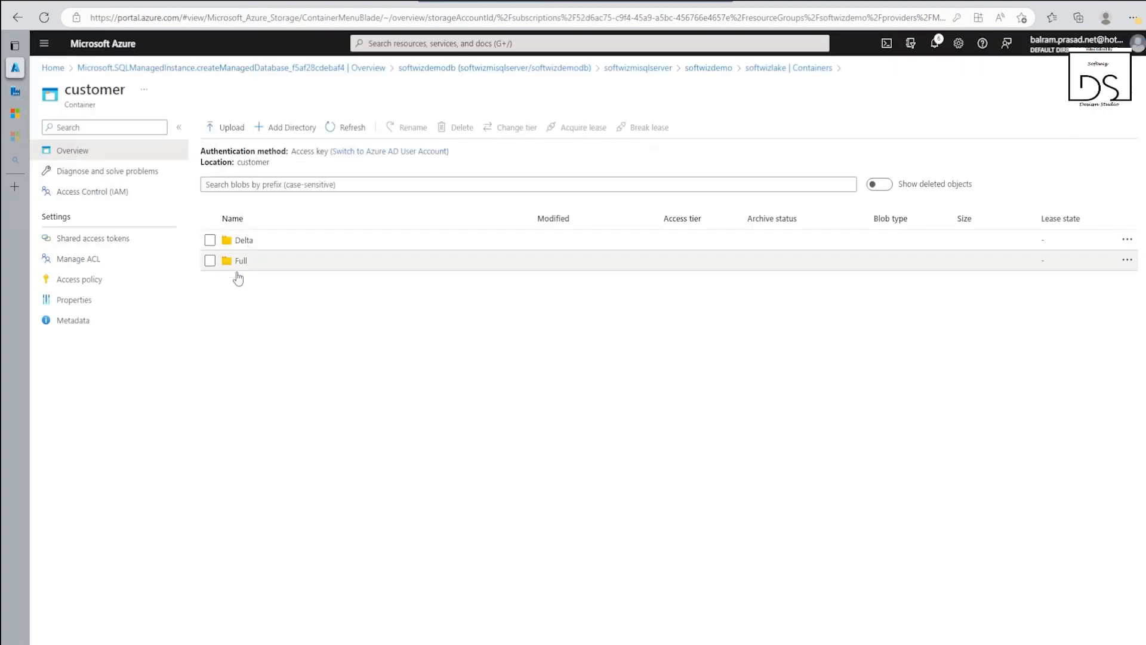
{"action": "left_click", "coordinate": [240, 263]}
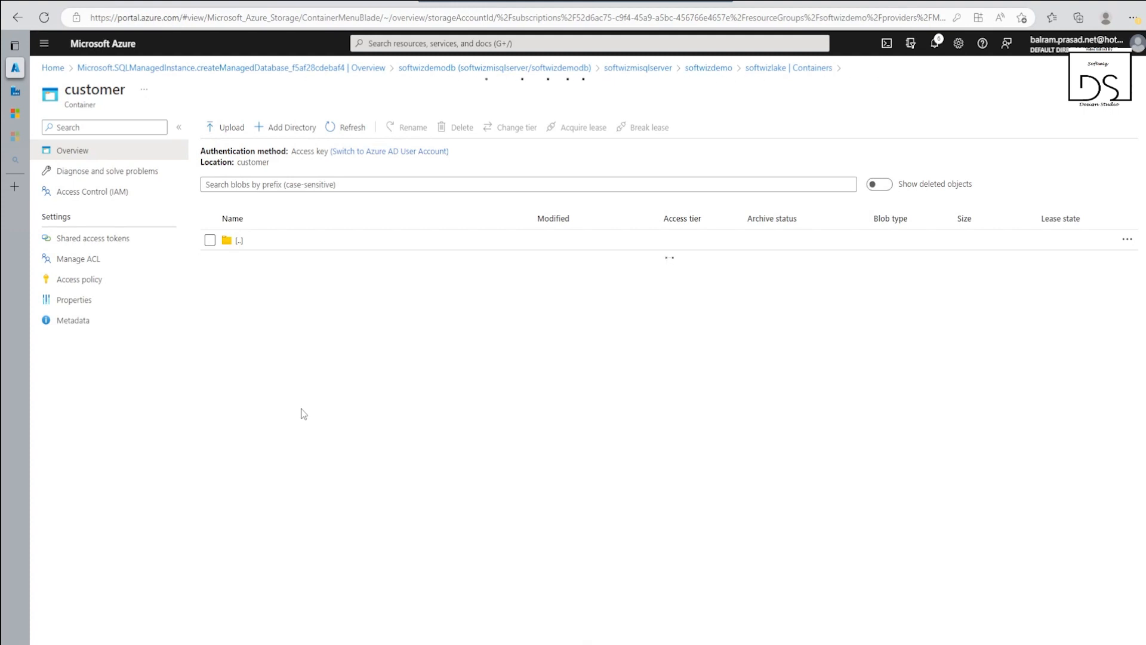
{"action": "left_click", "coordinate": [344, 129]}
{"action": "left_click", "coordinate": [289, 262]}
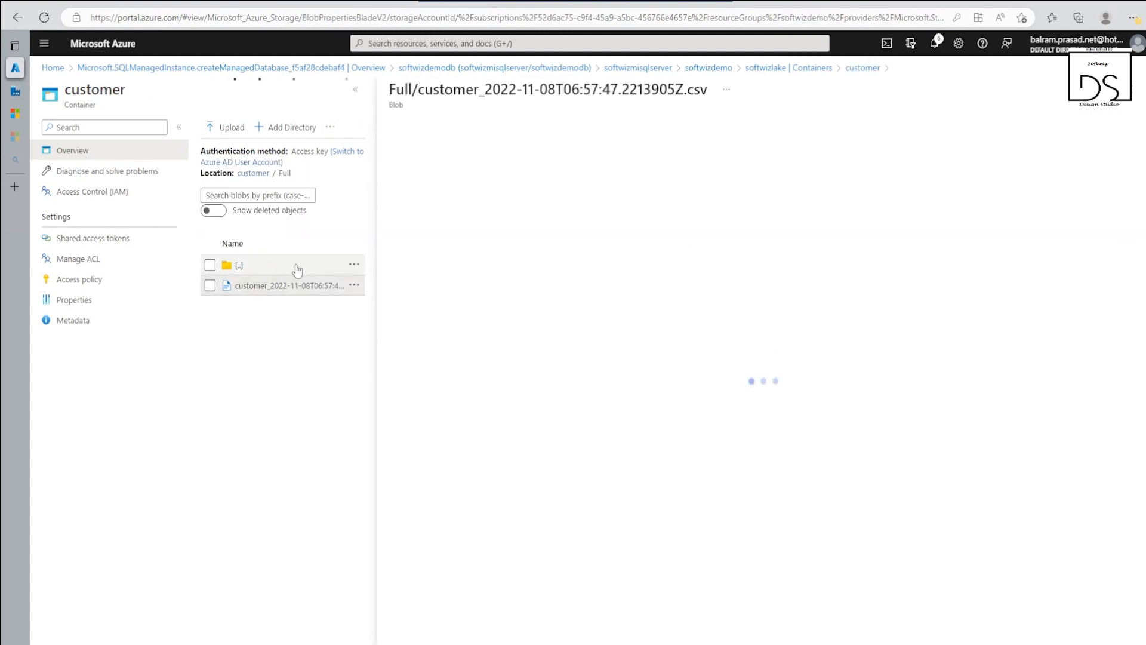
{"action": "left_click", "coordinate": [497, 157]}
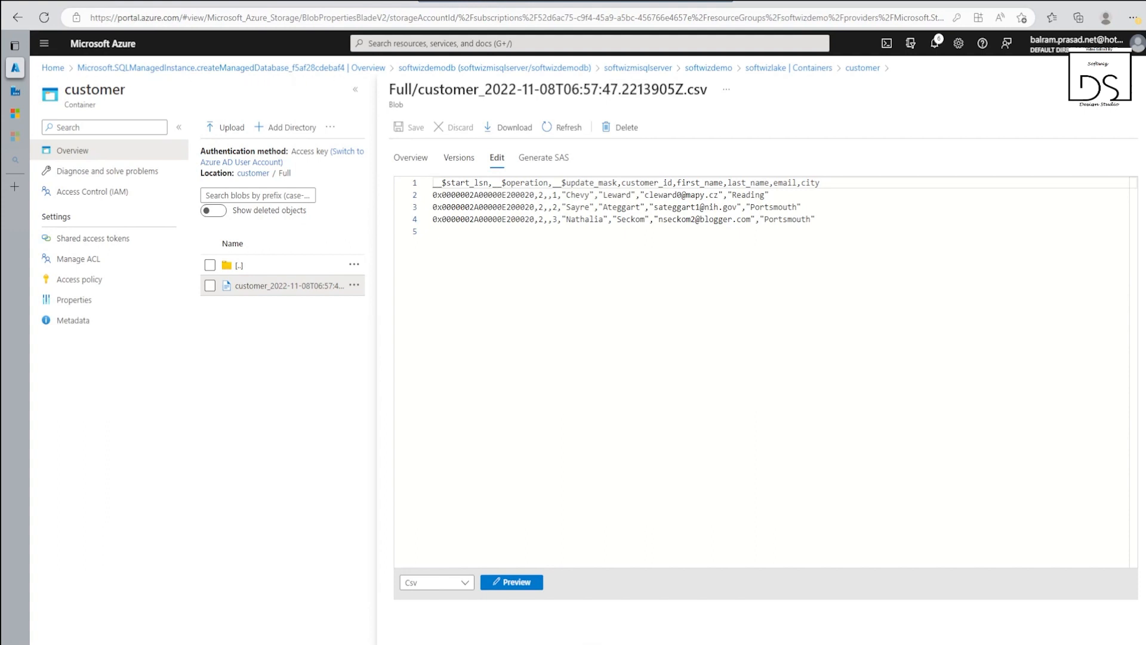
Review the CSV's column headers and customer rows, close the file, and go back to the softwizdemo resource group
{"action": "left_click_drag", "start_coordinate": [433, 183], "coordinate": [557, 183]}
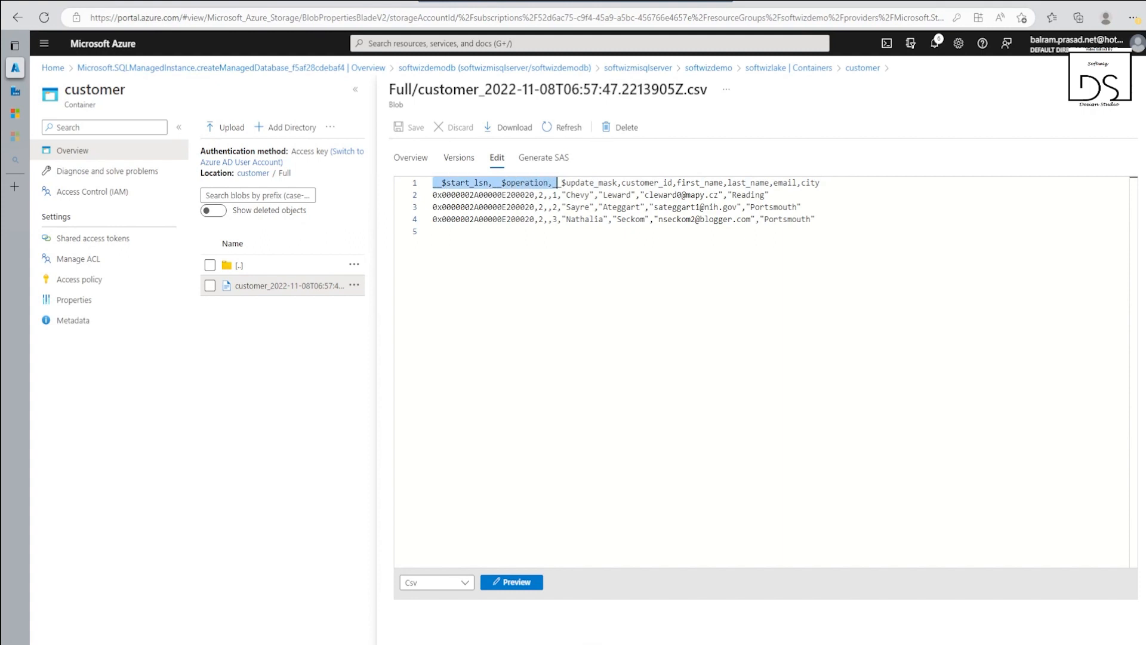
{"action": "left_click_drag", "start_coordinate": [557, 182], "coordinate": [433, 231]}
{"action": "left_click", "coordinate": [434, 232]}
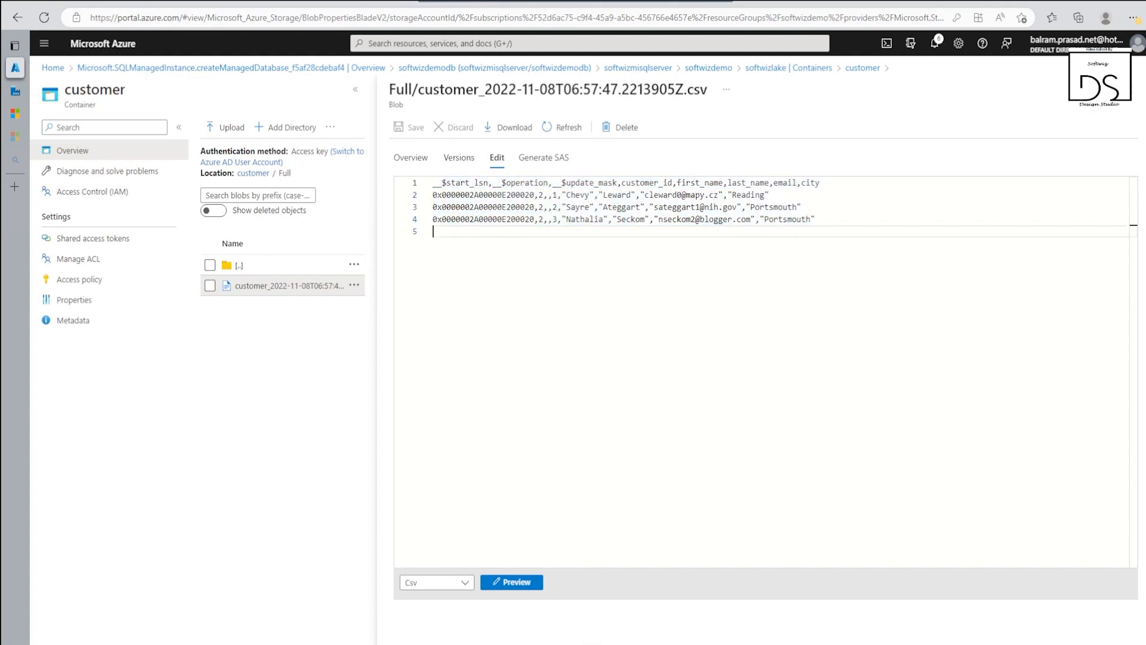
{"action": "left_click", "coordinate": [1130, 89]}
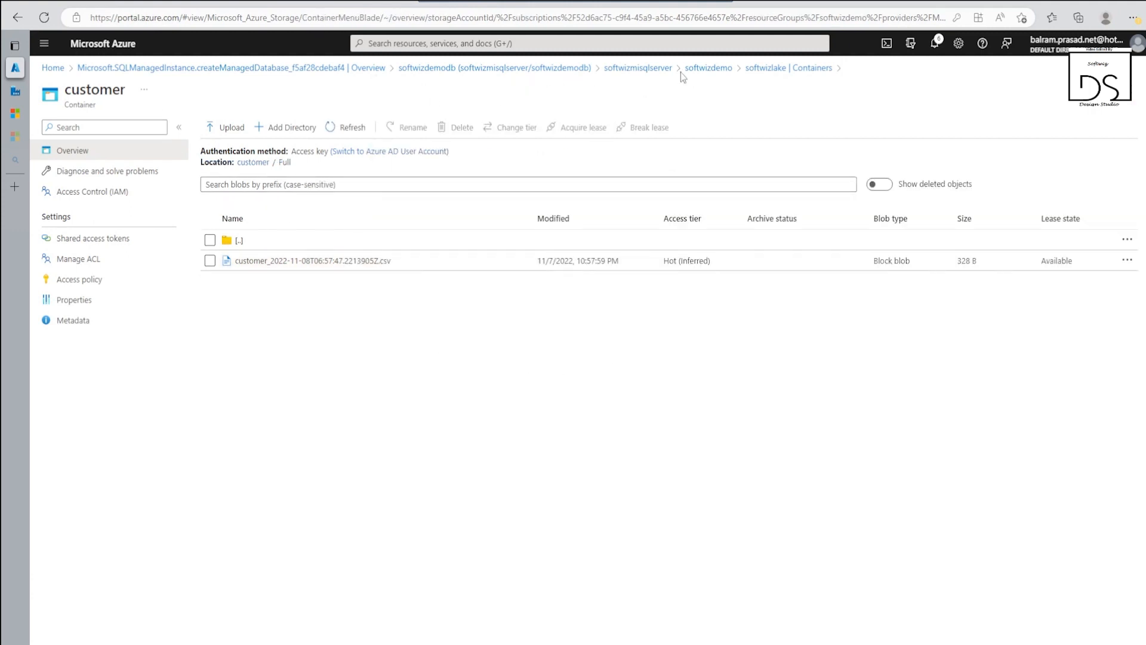
{"action": "left_click", "coordinate": [706, 68]}
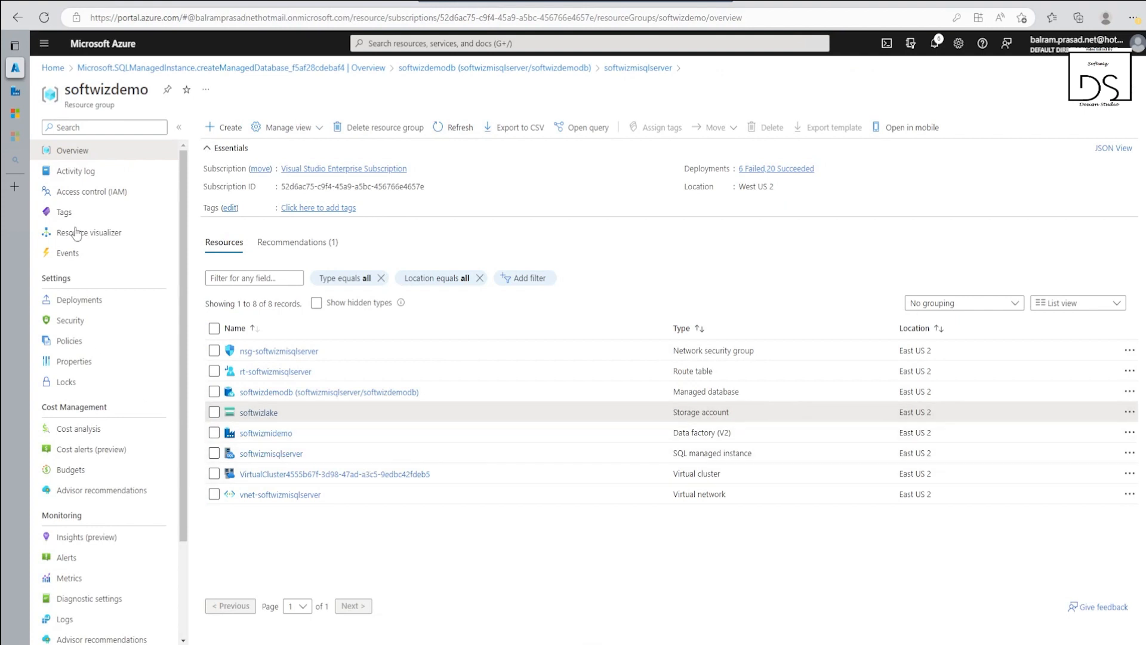
Switch to Azure Data Studio and paste statements into a new query that insert customers 4, 5 and 6, update customer 6, and delete customer 5
{"action": "left_click", "coordinate": [13, 94]}
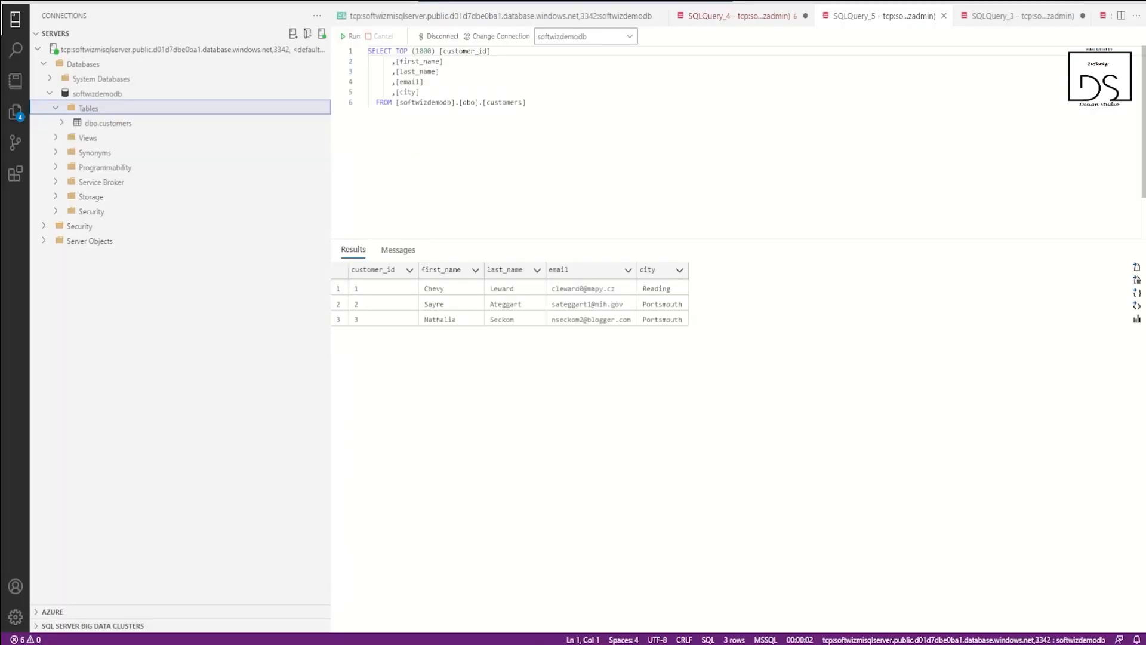
{"action": "left_click", "coordinate": [406, 22]}
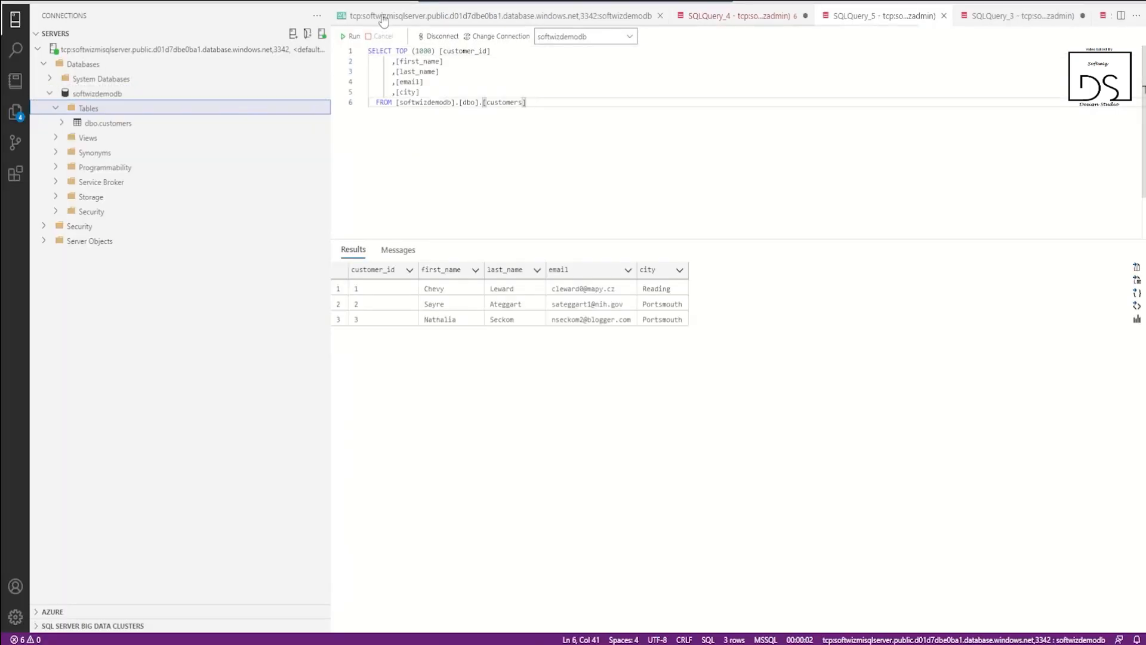
{"action": "left_click", "coordinate": [481, 68]}
{"action": "key", "text": "ctrl+v"}
{"action": "left_click", "coordinate": [447, 52]}
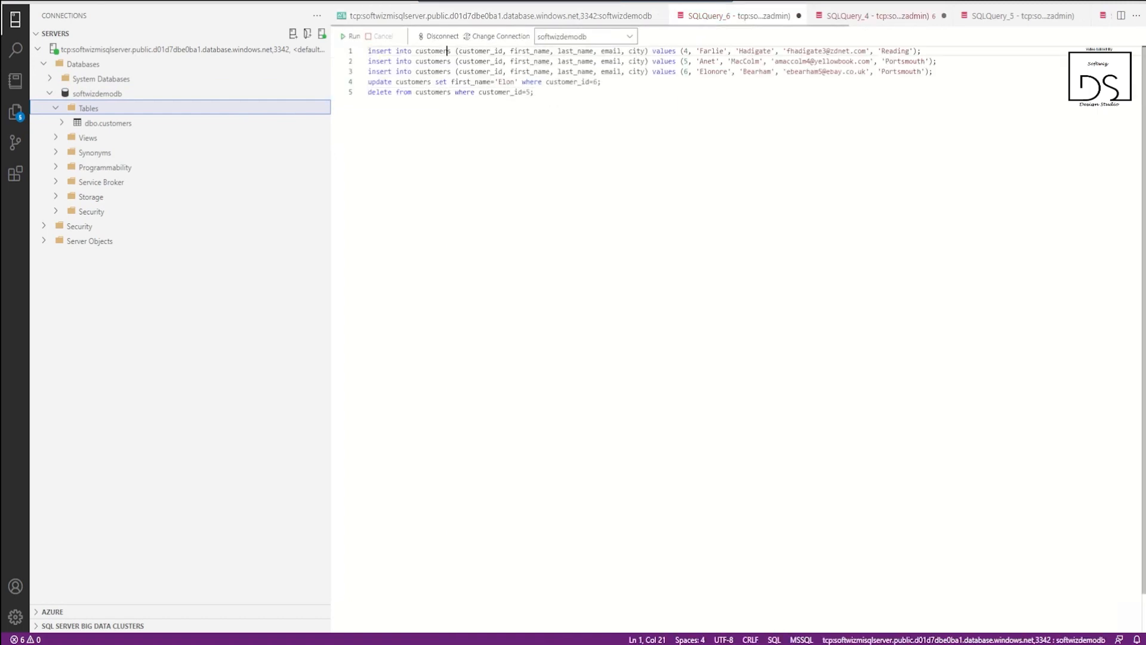
Review the insert, update and delete statements for the customers table and run the query on softwizdemodb
{"action": "left_click_drag", "start_coordinate": [688, 50], "coordinate": [771, 50]}
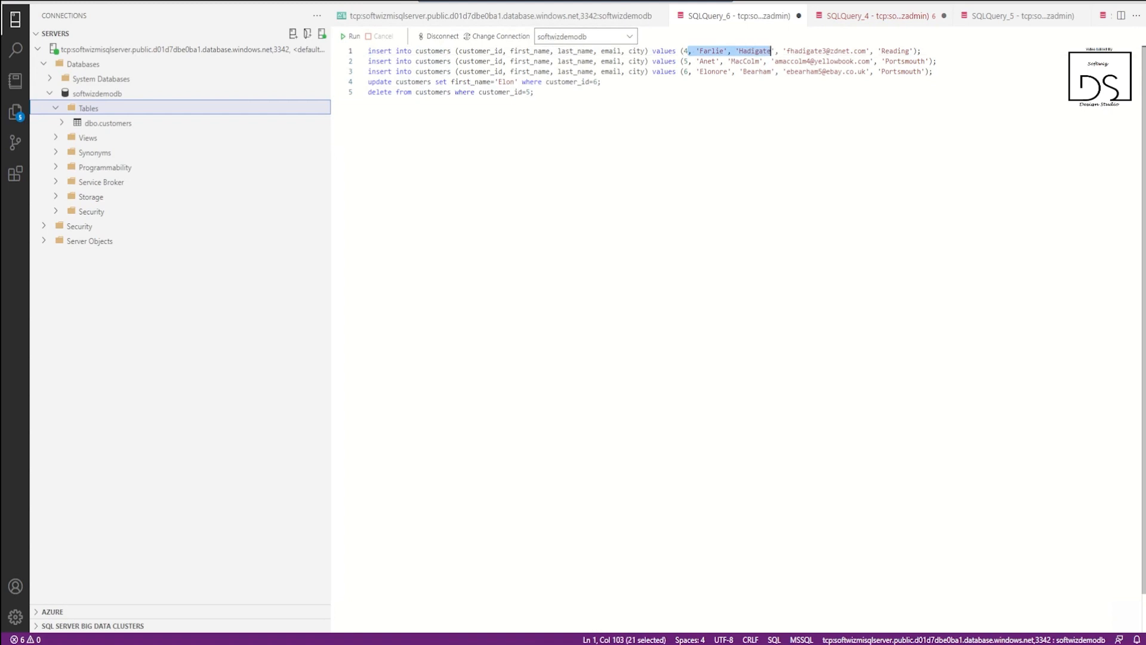
{"action": "left_click", "coordinate": [684, 62]}
{"action": "double_click", "coordinate": [707, 62]}
{"action": "left_click_drag", "start_coordinate": [684, 71], "coordinate": [725, 72]}
{"action": "left_click", "coordinate": [534, 92]}
{"action": "double_click", "coordinate": [719, 72]}
{"action": "left_click", "coordinate": [566, 82]}
{"action": "left_click_drag", "start_coordinate": [474, 81], "coordinate": [392, 92]}
{"action": "left_click", "coordinate": [535, 92]}
{"action": "left_click", "coordinate": [534, 92]}
{"action": "key", "text": "F5"}
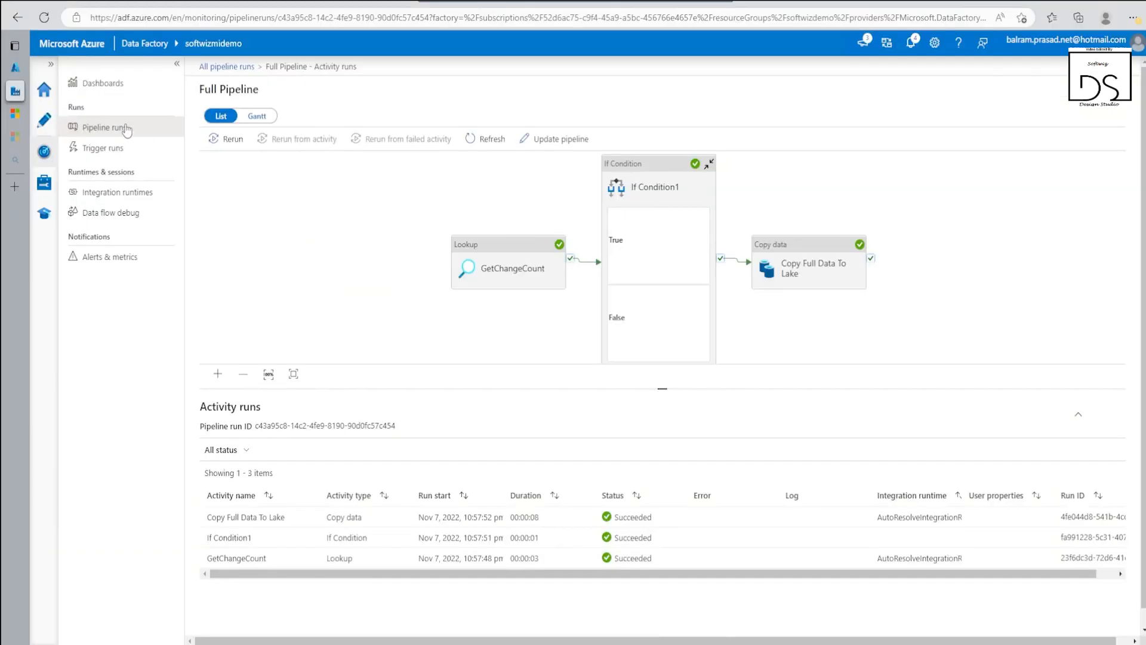
Return to Data Factory authoring and create a new pipeline named Delta
{"action": "left_click", "coordinate": [43, 122]}
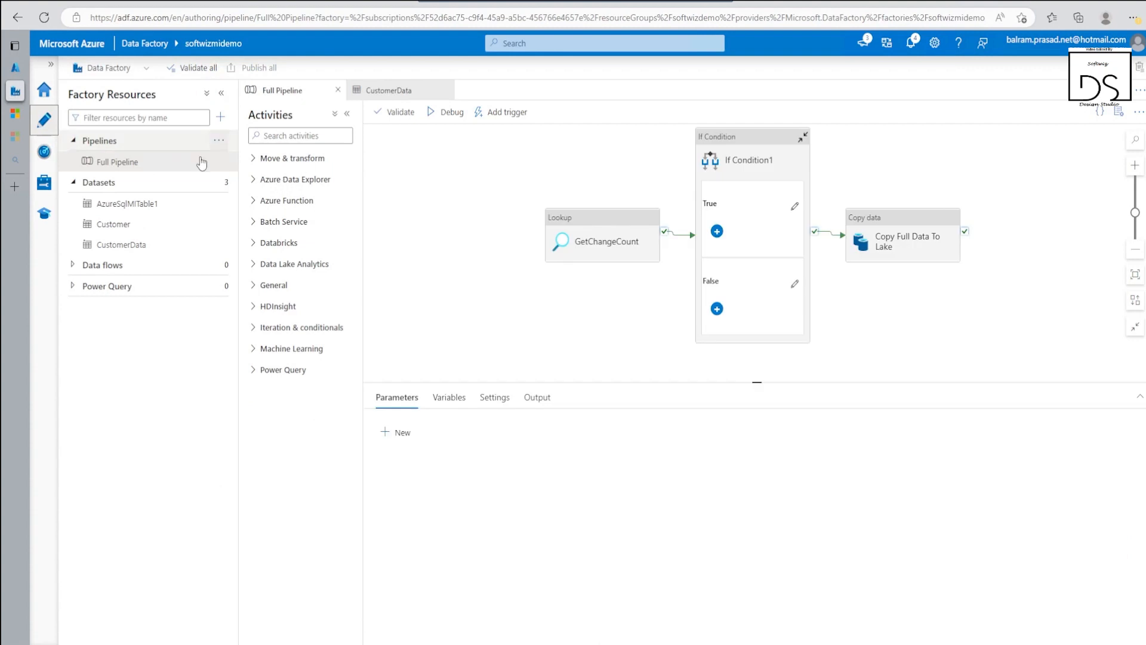
{"action": "left_click", "coordinate": [220, 116]}
{"action": "mouse_move", "coordinate": [239, 138]}
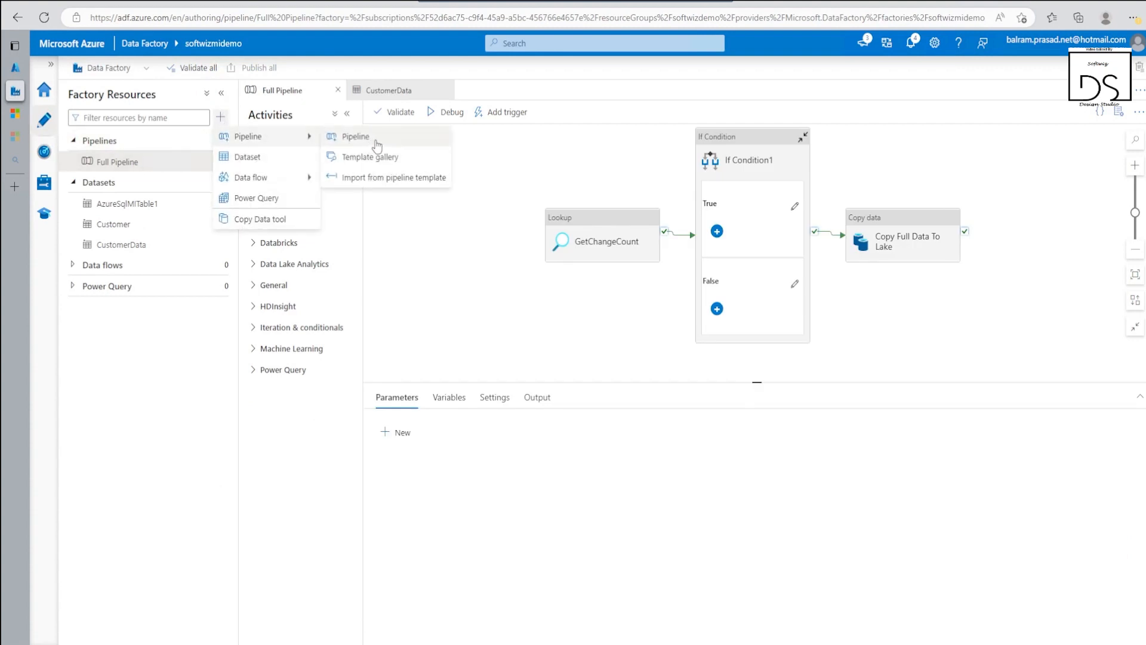
{"action": "left_click", "coordinate": [369, 143]}
{"action": "type", "text": "Delta"}
{"action": "left_click", "coordinate": [704, 212]}
Add a Lookup activity to the Delta pipeline and name it GetChangeCount
{"action": "left_click", "coordinate": [304, 159]}
{"action": "left_click", "coordinate": [302, 135]}
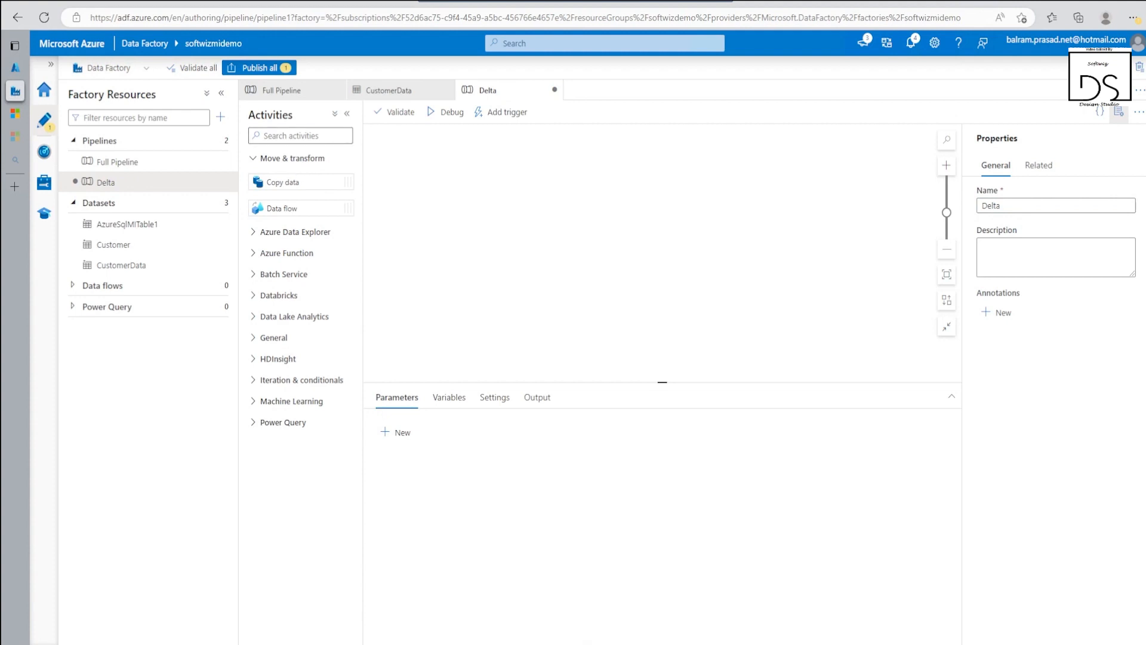
{"action": "type", "text": "Look"}
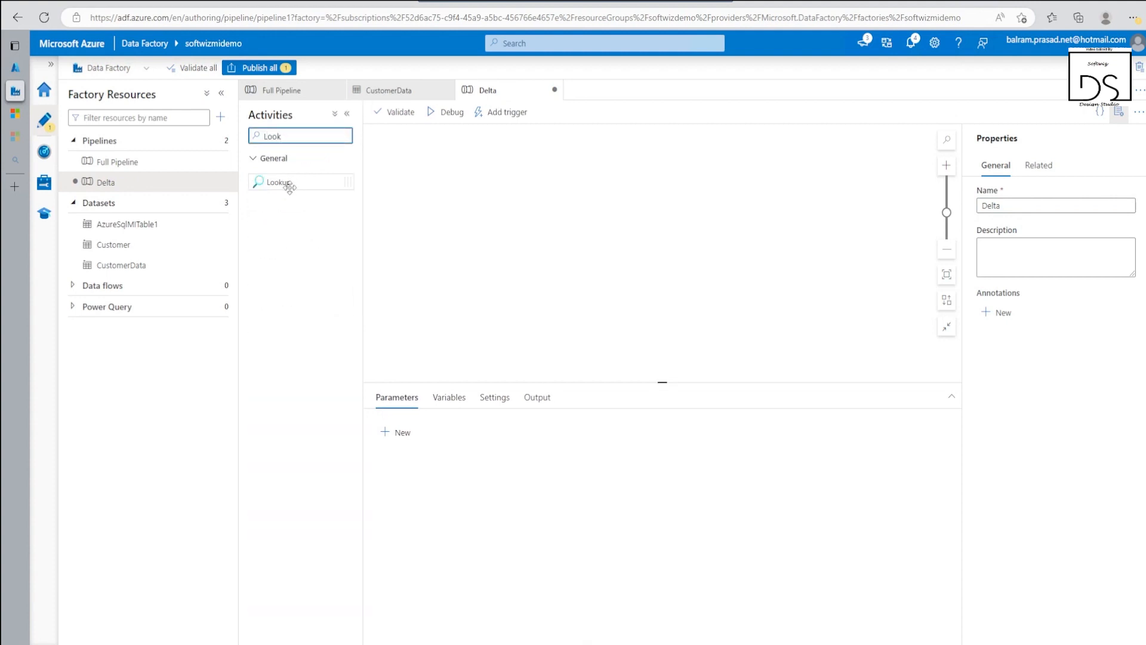
{"action": "left_click_drag", "start_coordinate": [289, 183], "coordinate": [555, 227]}
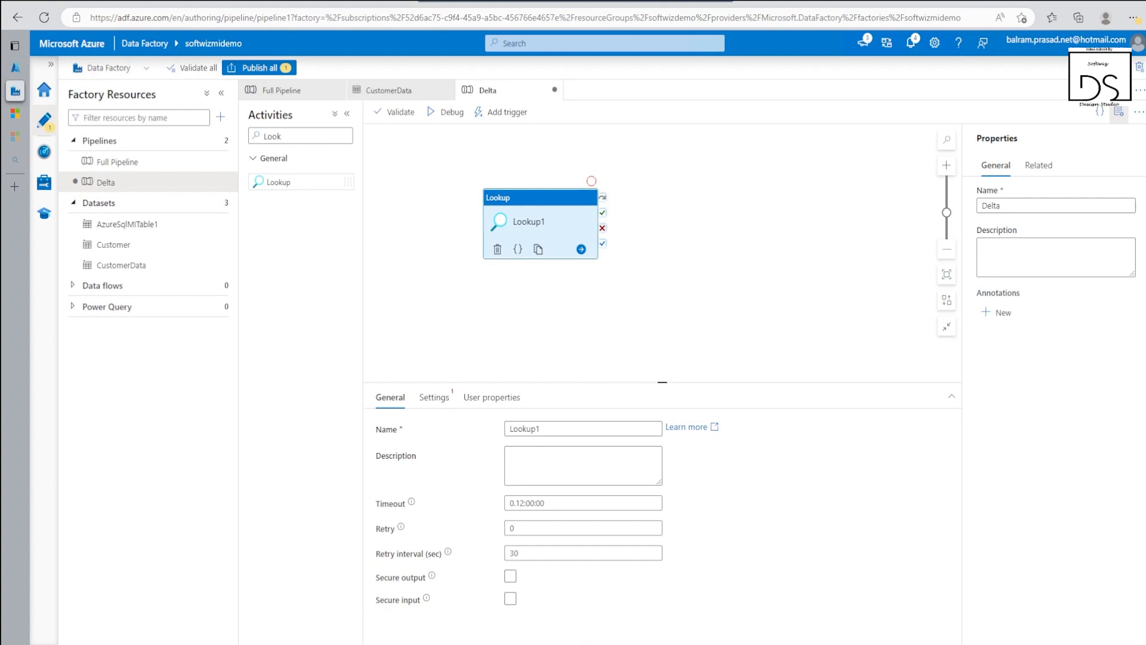
{"action": "double_click", "coordinate": [521, 429]}
{"action": "type", "text": "GetChangeCount"}
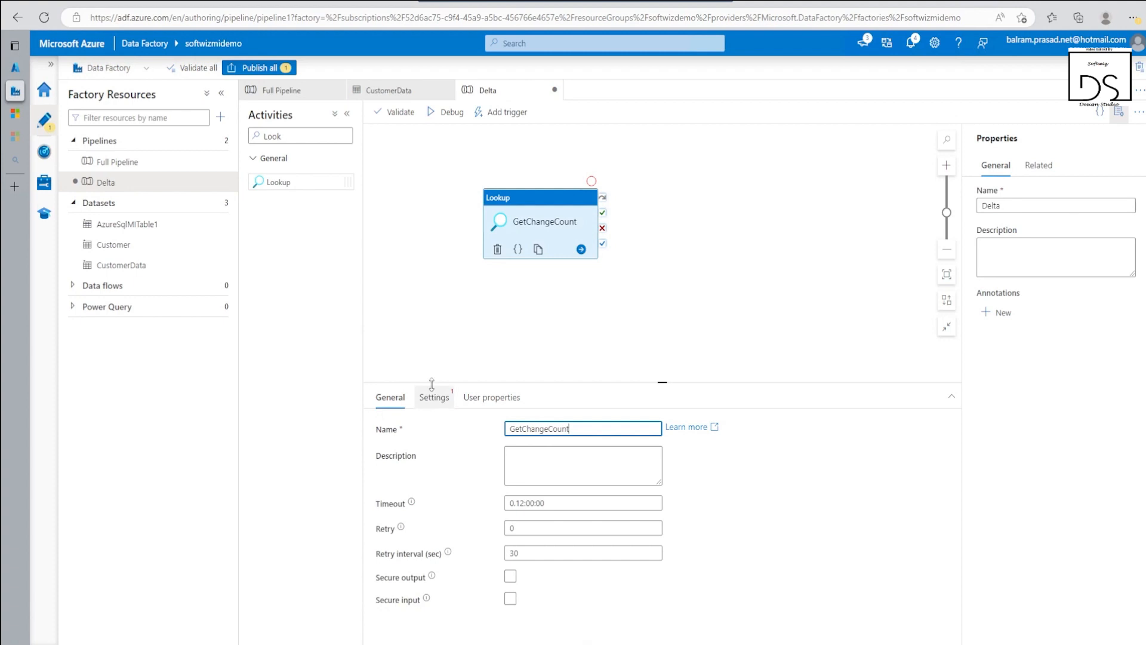
{"action": "left_click", "coordinate": [439, 405]}
{"action": "left_click", "coordinate": [575, 429]}
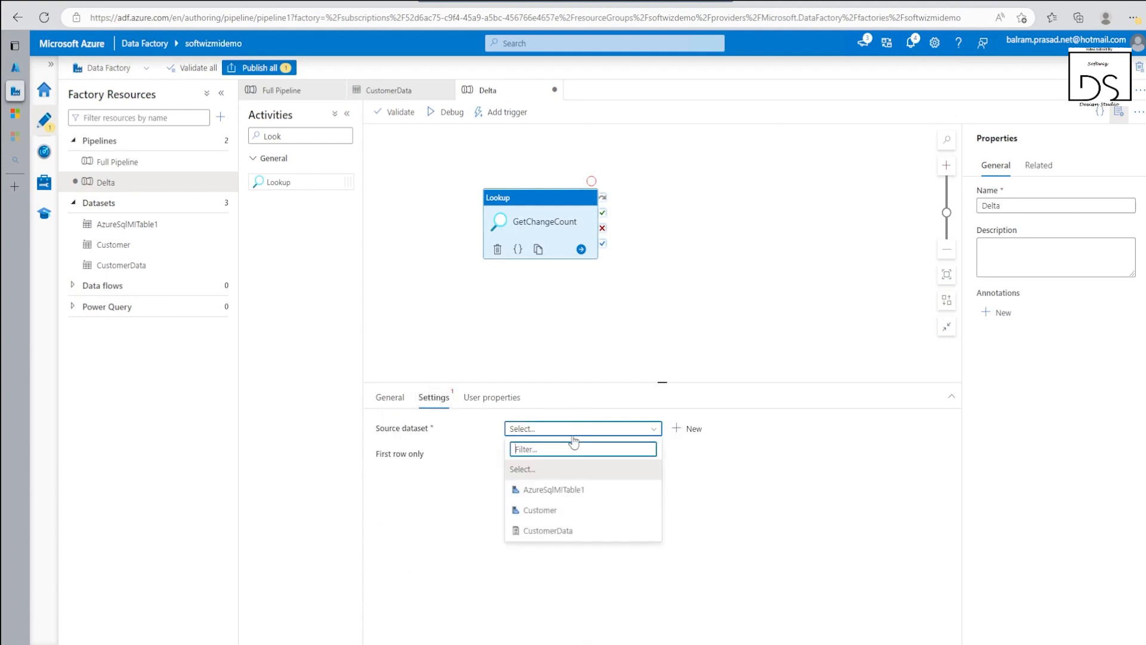
{"action": "left_click", "coordinate": [573, 490]}
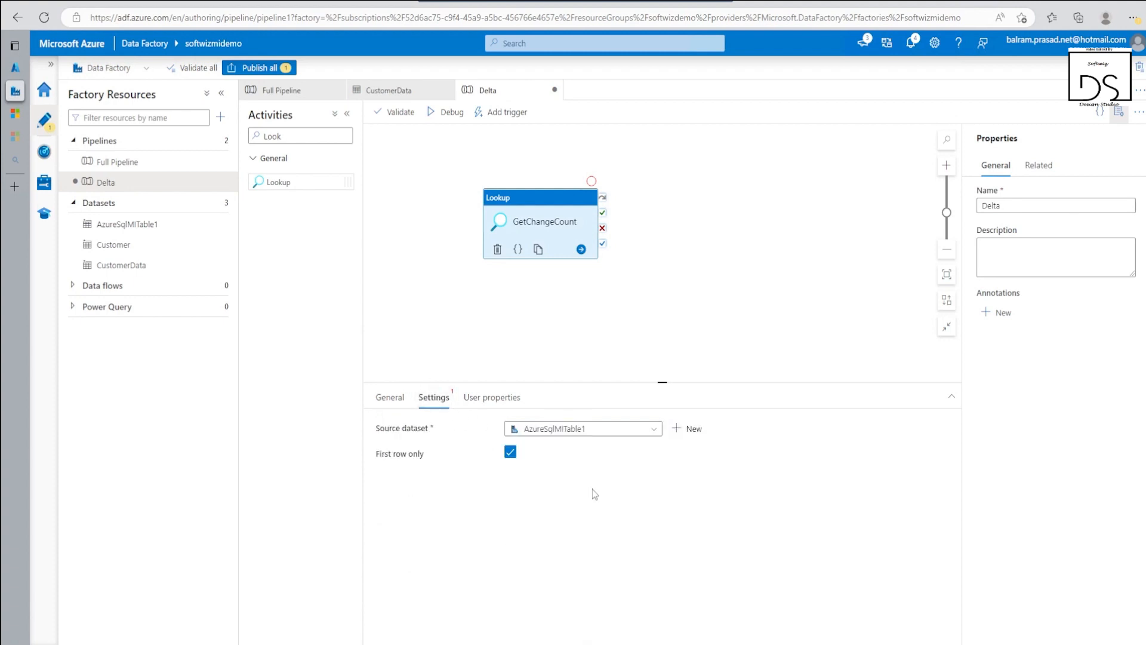
{"action": "left_click", "coordinate": [559, 480]}
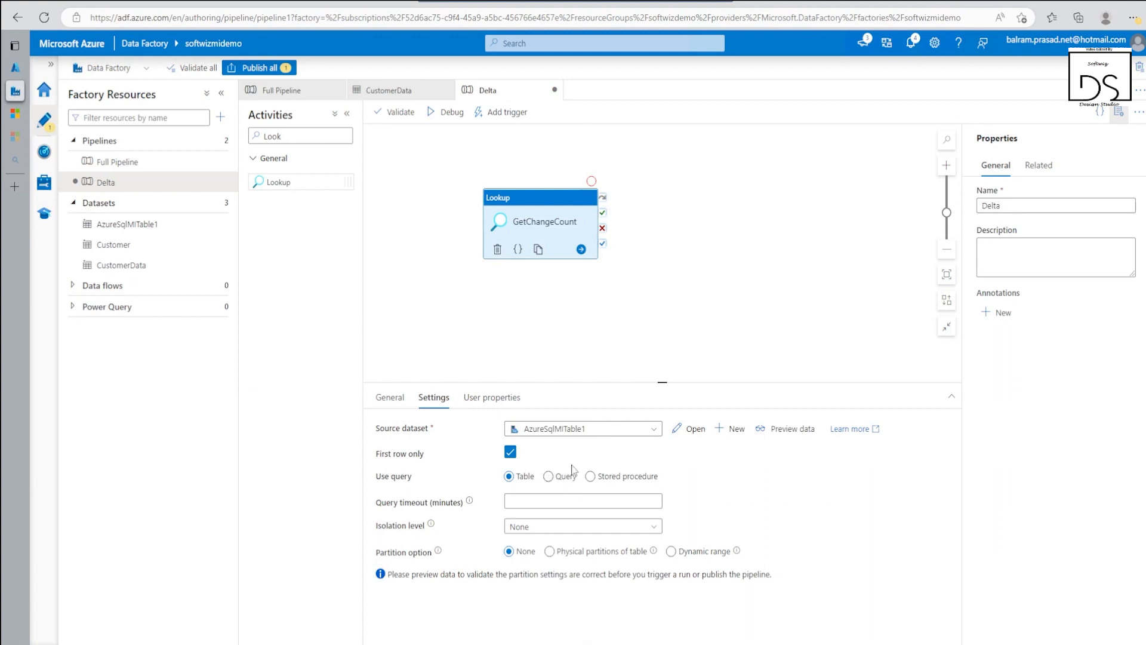
{"action": "left_click", "coordinate": [549, 478]}
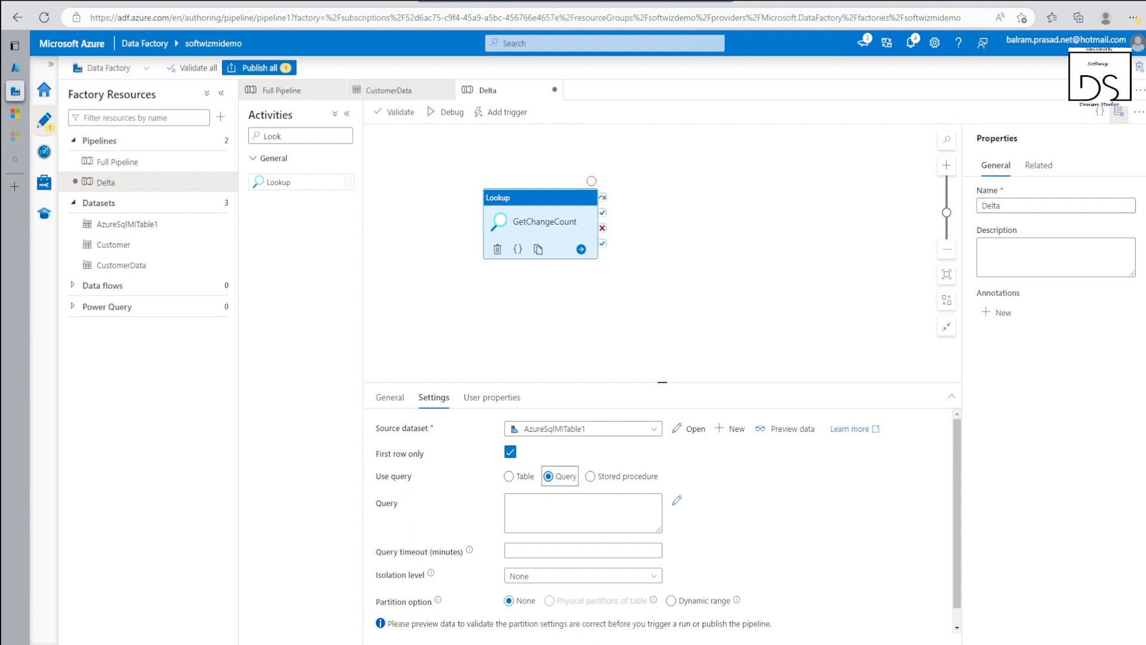
{"action": "left_click", "coordinate": [570, 519]}
{"action": "key", "text": "ctrl+v"}
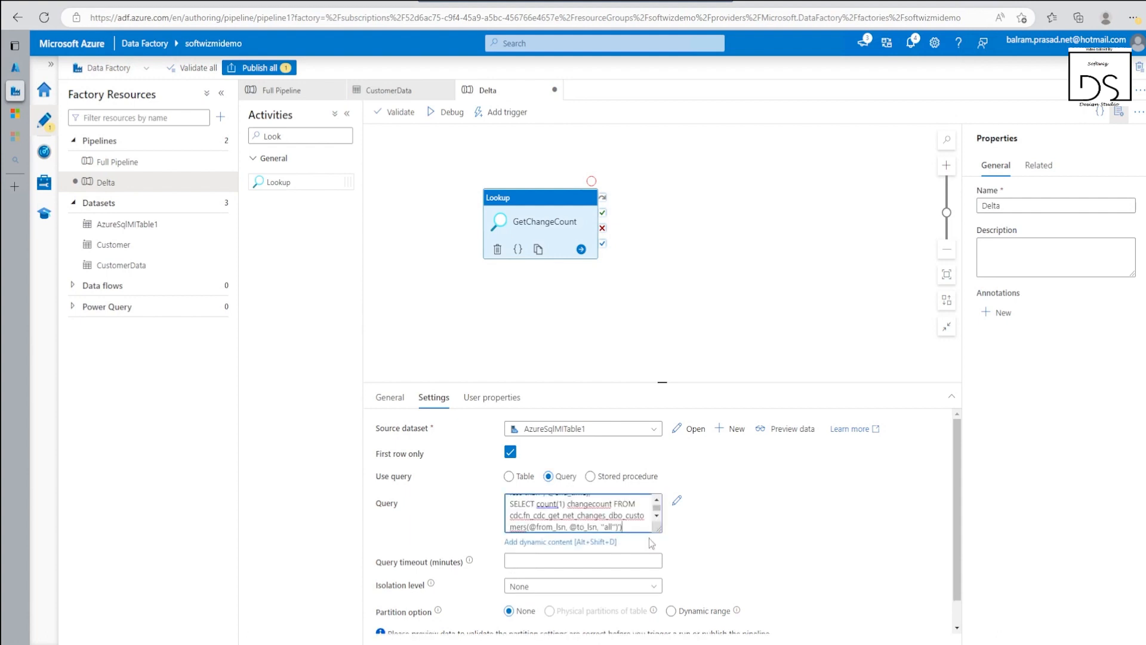
{"action": "left_click_drag", "start_coordinate": [659, 530], "coordinate": [891, 618]}
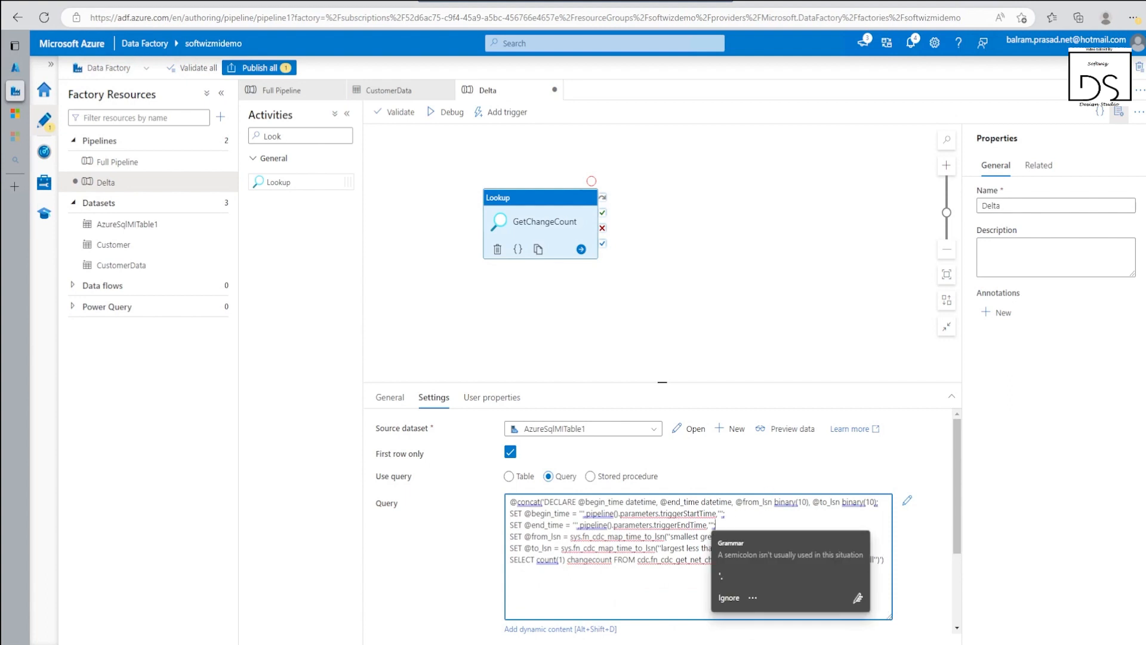
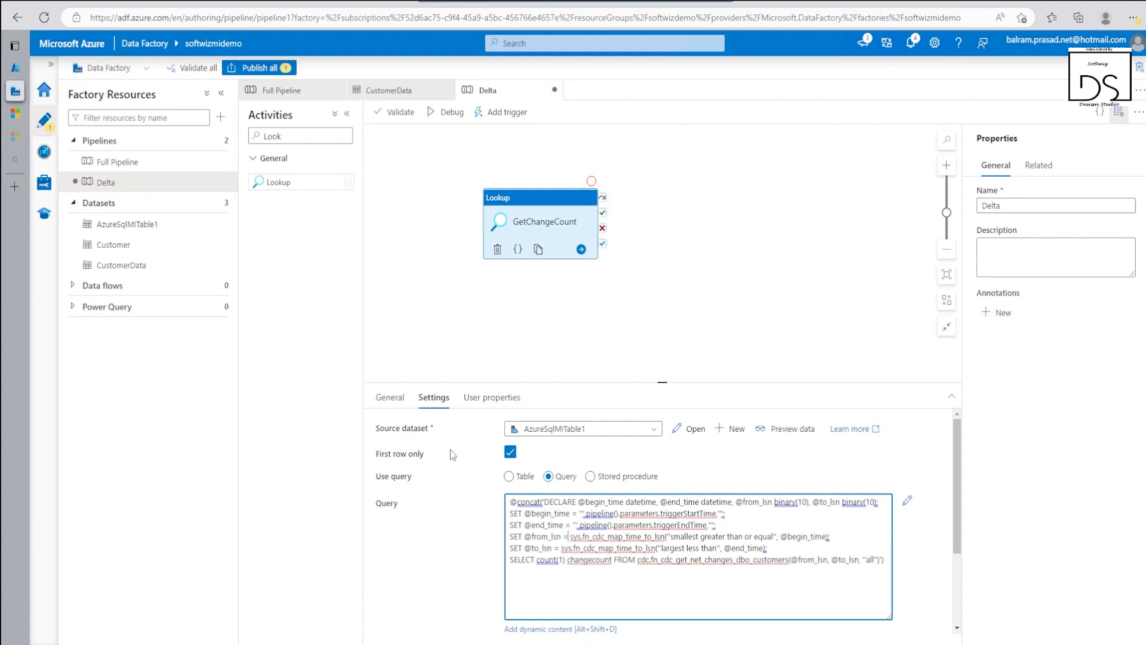
Add two String parameters to the Delta pipeline named triggerStartTime and triggerEndTime
{"action": "left_click", "coordinate": [464, 312]}
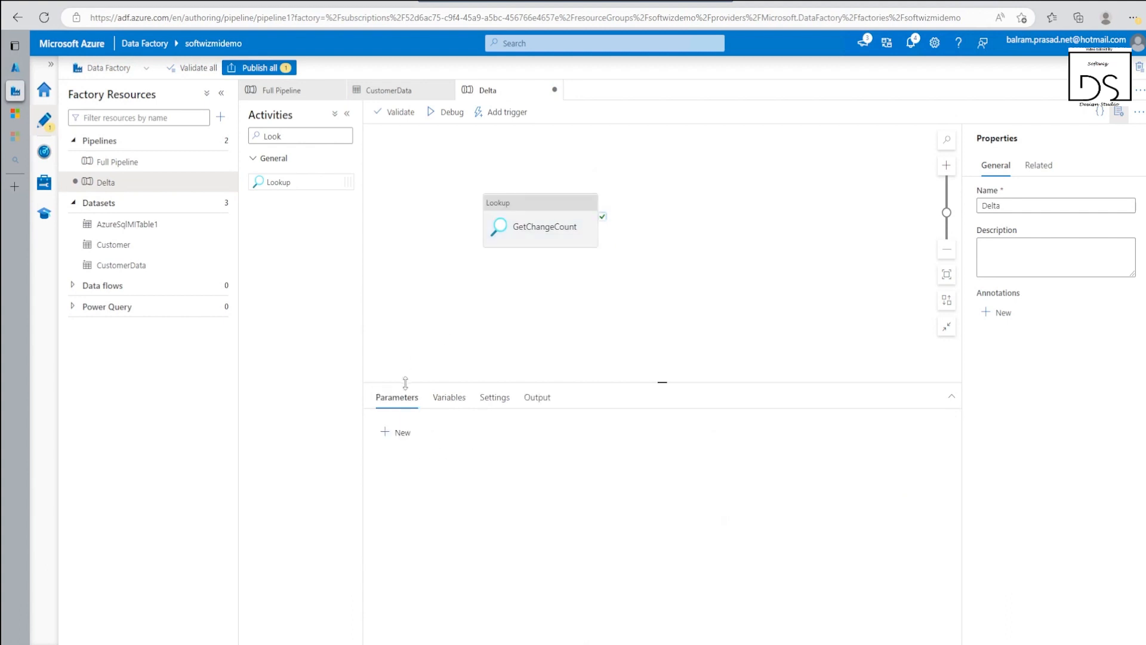
{"action": "left_click", "coordinate": [408, 434]}
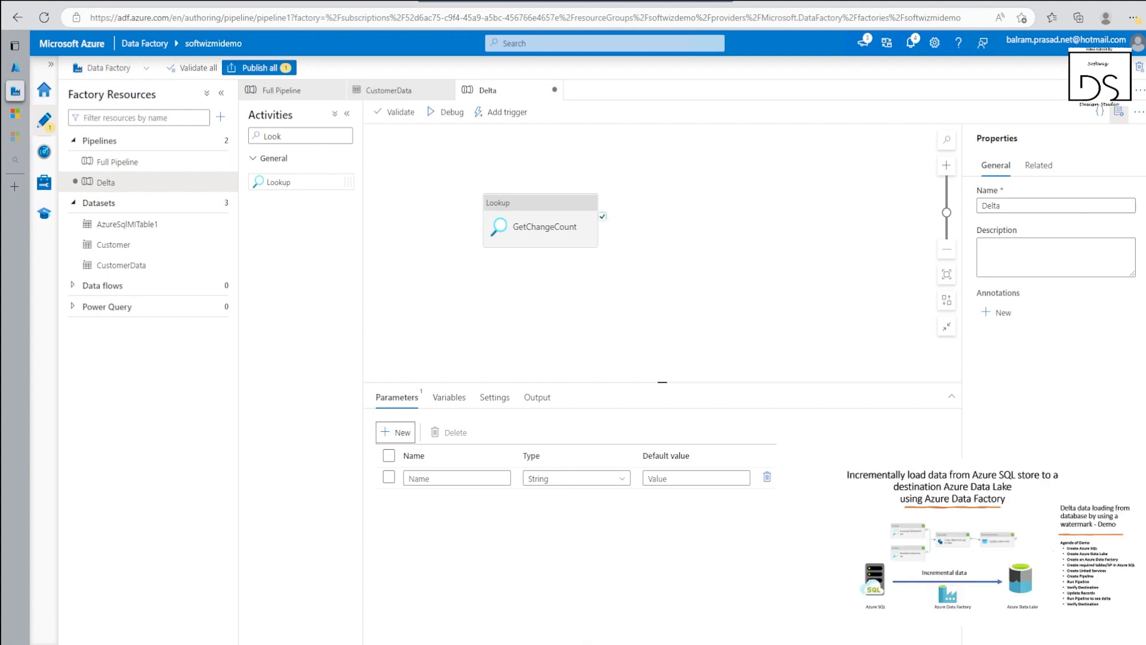
{"action": "left_click", "coordinate": [453, 478]}
{"action": "type", "text": "triggerStartTime"}
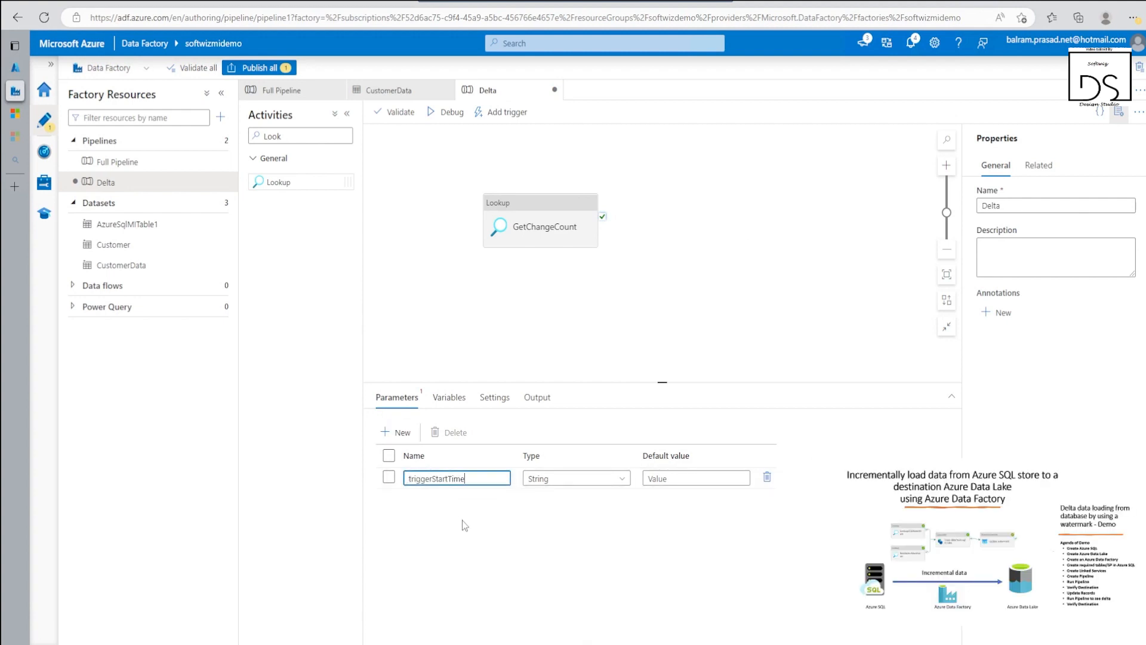
{"action": "left_click", "coordinate": [395, 433]}
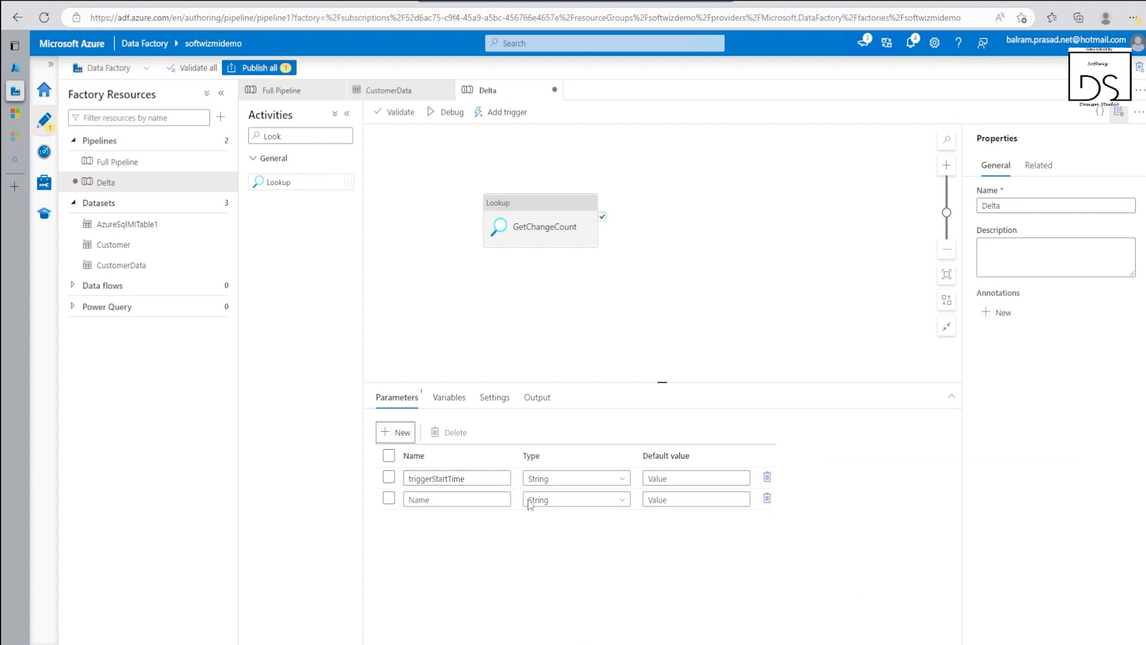
{"action": "left_click", "coordinate": [460, 500]}
{"action": "type", "text": "triggerEndTime"}
Compare the parameter names in the GetChangeCount query with the parameters defined on the Delta pipeline
{"action": "left_click", "coordinate": [538, 230]}
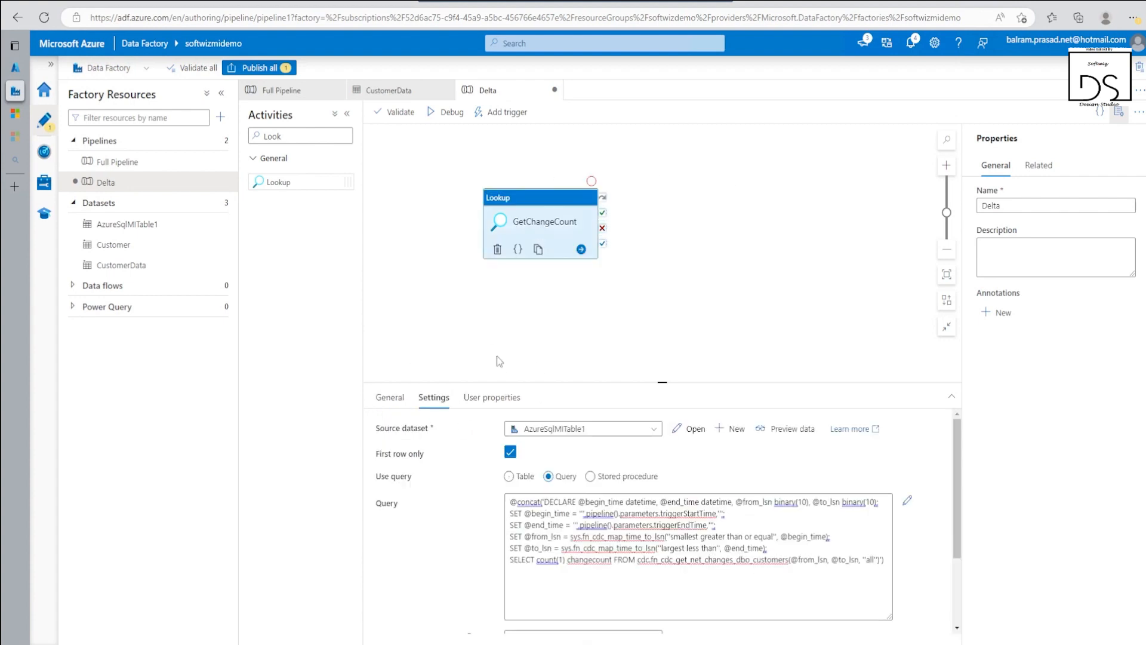
{"action": "left_click", "coordinate": [390, 397]}
{"action": "left_click", "coordinate": [474, 336]}
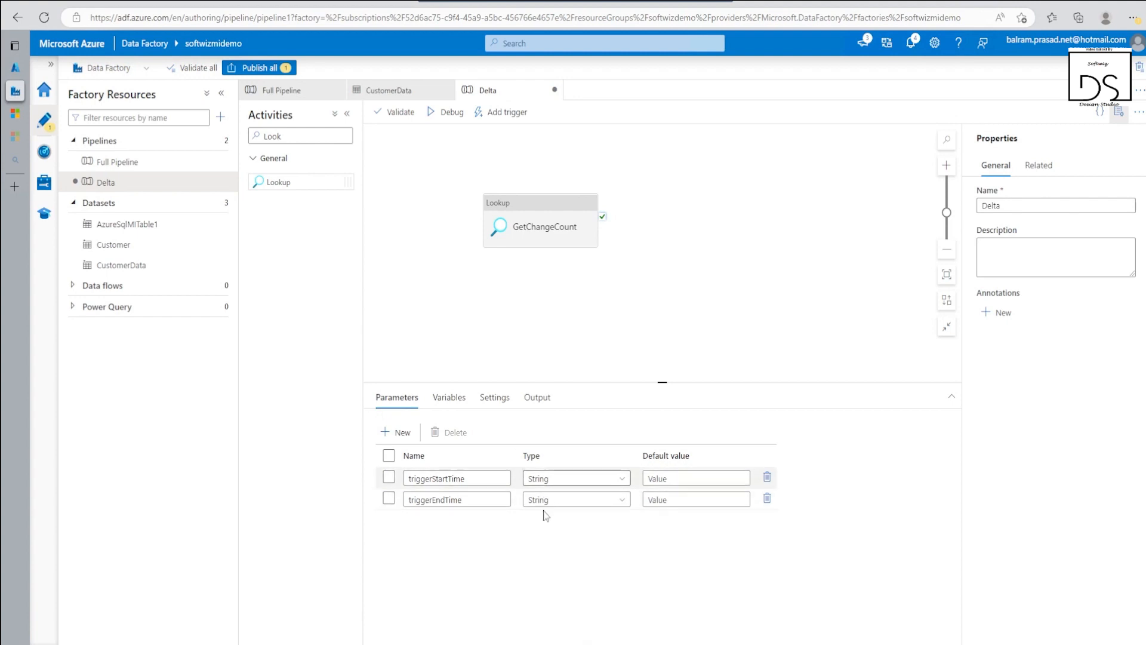
{"action": "left_click", "coordinate": [572, 231]}
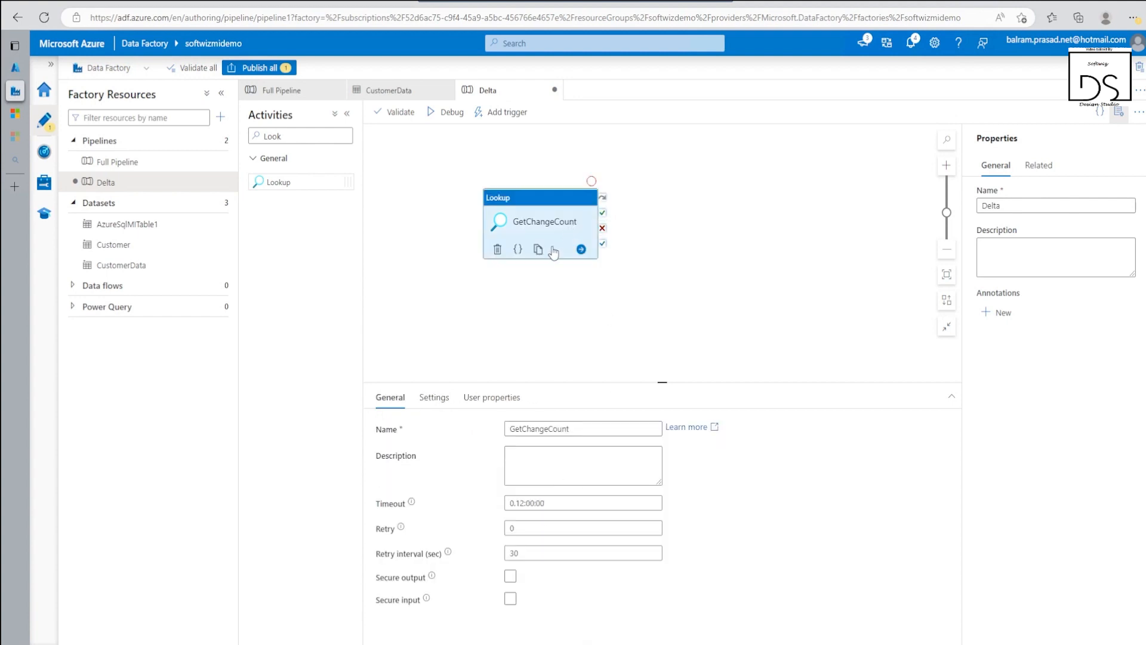
{"action": "left_click", "coordinate": [434, 397]}
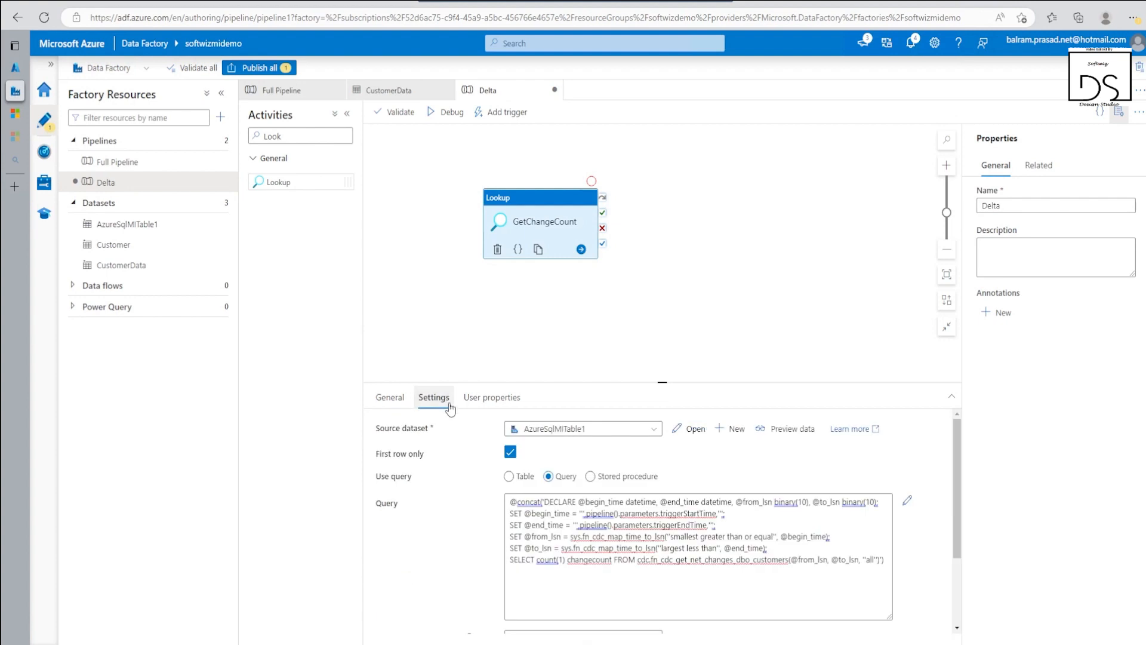
Add an If Condition activity to the Delta pipeline and connect GetChangeCount's success output to it
{"action": "left_click", "coordinate": [725, 282]}
{"action": "double_click", "coordinate": [273, 136]}
{"action": "type", "text": "if"}
{"action": "left_click_drag", "start_coordinate": [277, 181], "coordinate": [711, 210]}
{"action": "left_click_drag", "start_coordinate": [602, 217], "coordinate": [657, 284]}
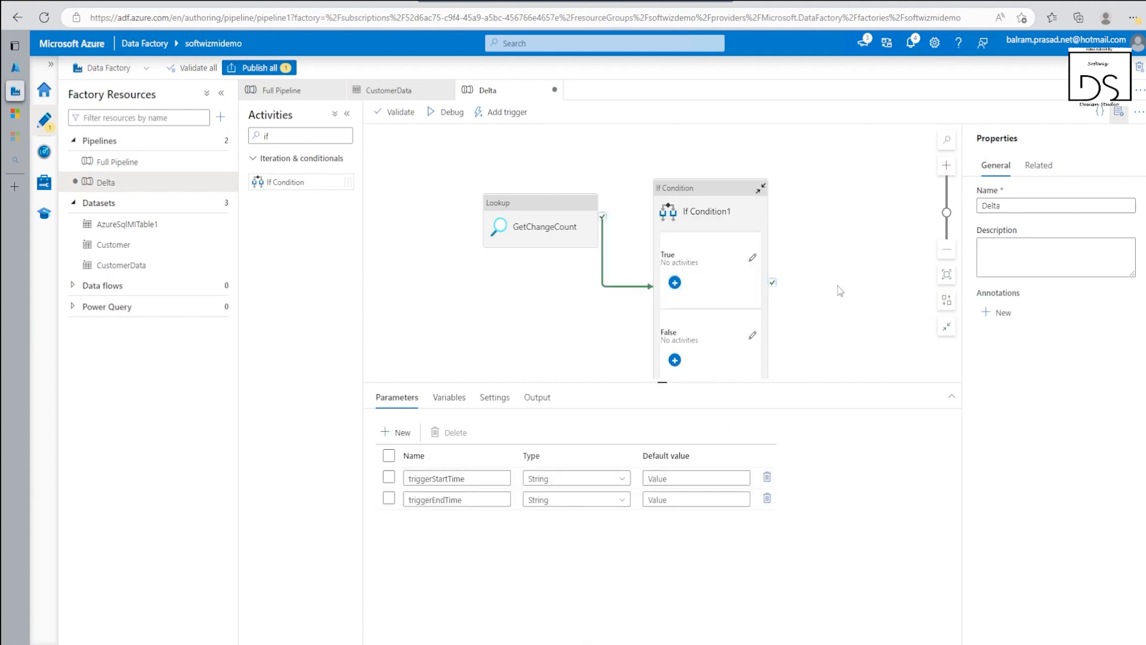
{"action": "left_click_drag", "start_coordinate": [722, 187], "coordinate": [715, 147]}
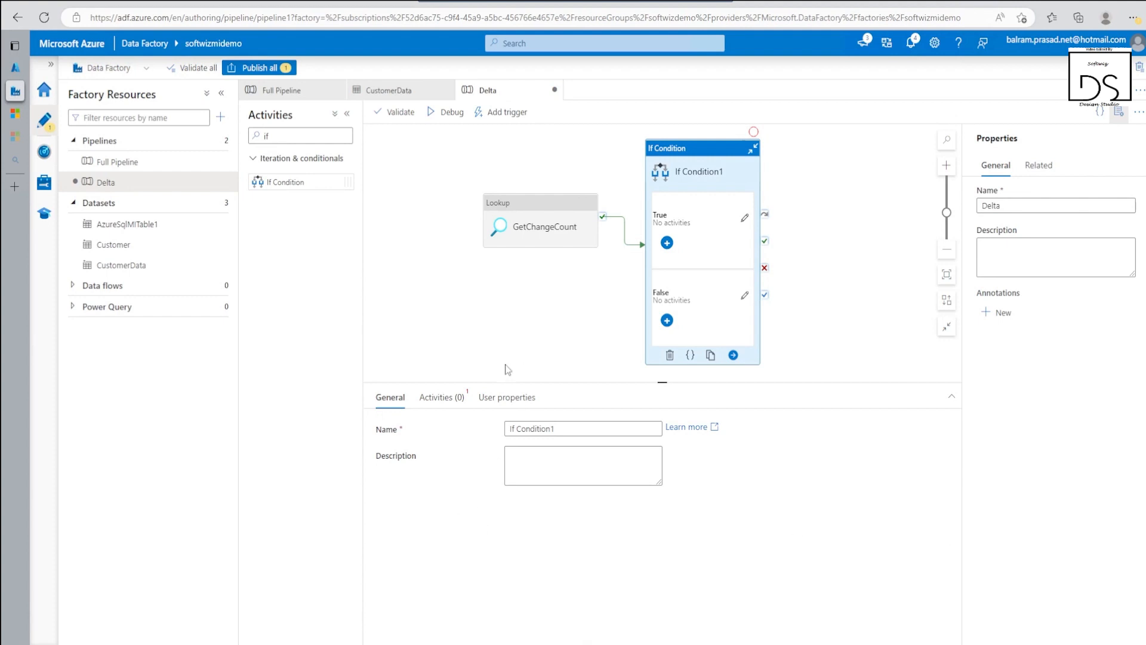
{"action": "left_click", "coordinate": [442, 398]}
{"action": "left_click", "coordinate": [510, 429]}
{"action": "type", "text": "@greater(int(activity('GetChangeCount').output.firstRow.changecount),0)"}
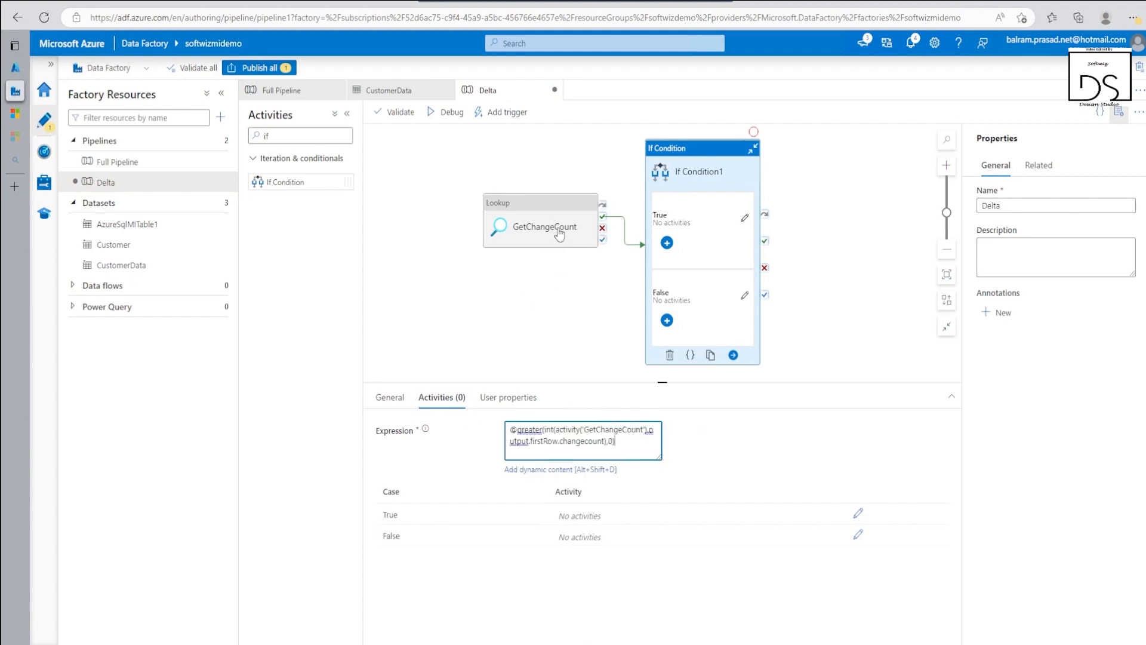
{"action": "left_click", "coordinate": [861, 289]}
Add a Copy data activity named Copy Delta to the Delta pipeline and connect If Condition1's success output to it
{"action": "left_click", "coordinate": [267, 136]}
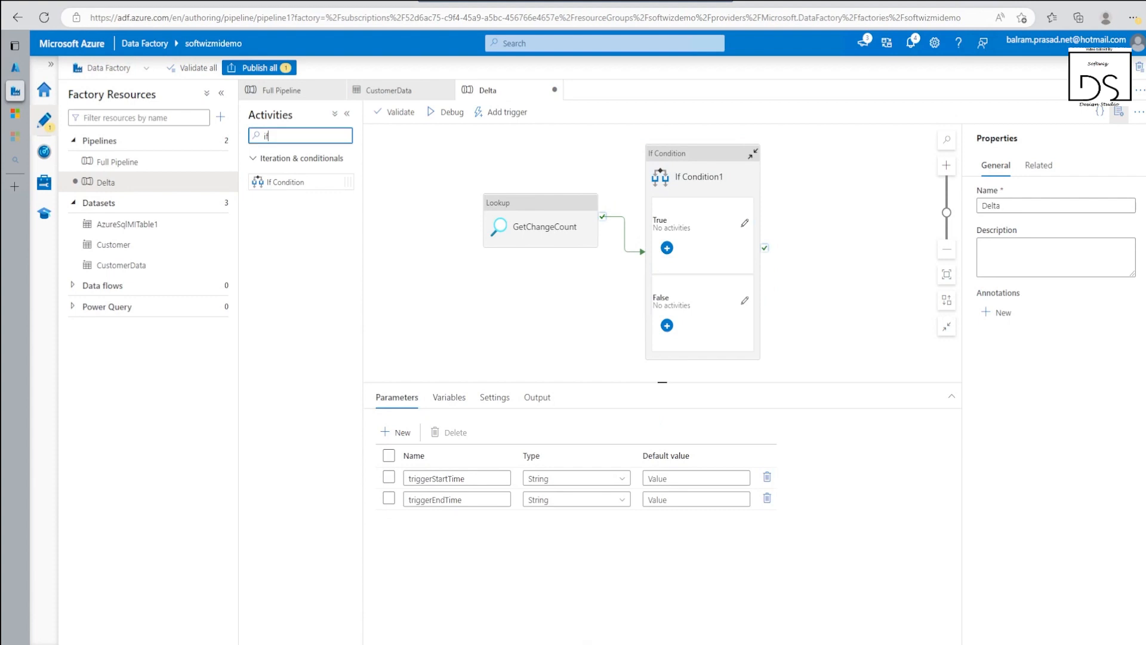
{"action": "type", "text": "copy"}
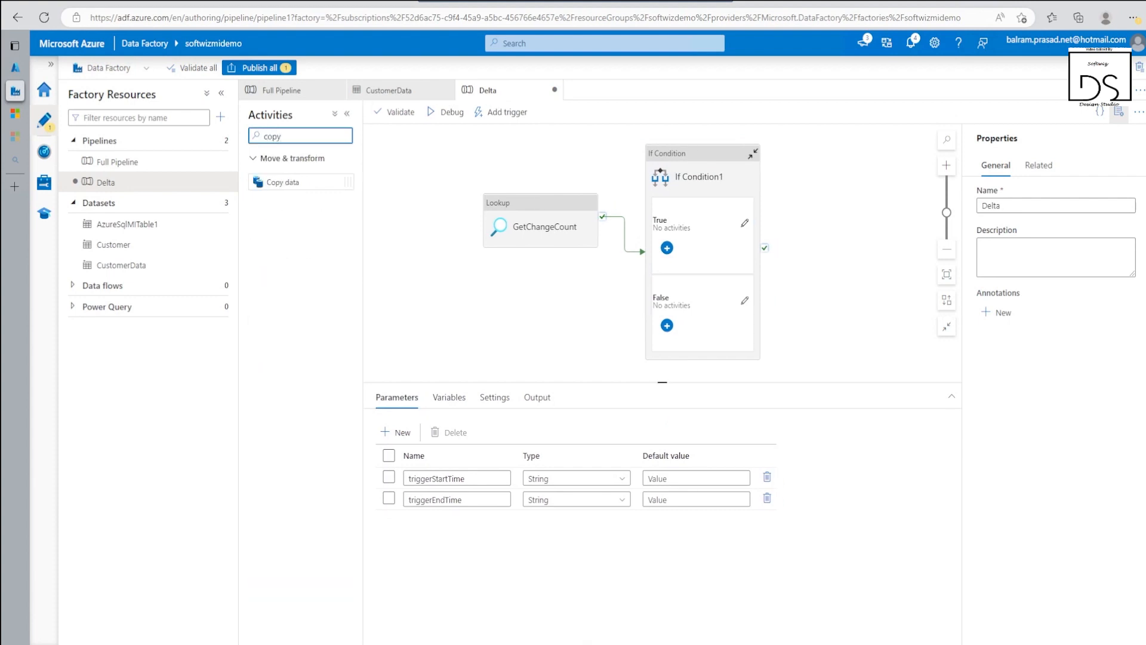
{"action": "left_click_drag", "start_coordinate": [285, 182], "coordinate": [855, 234]}
{"action": "left_click_drag", "start_coordinate": [766, 251], "coordinate": [848, 239]}
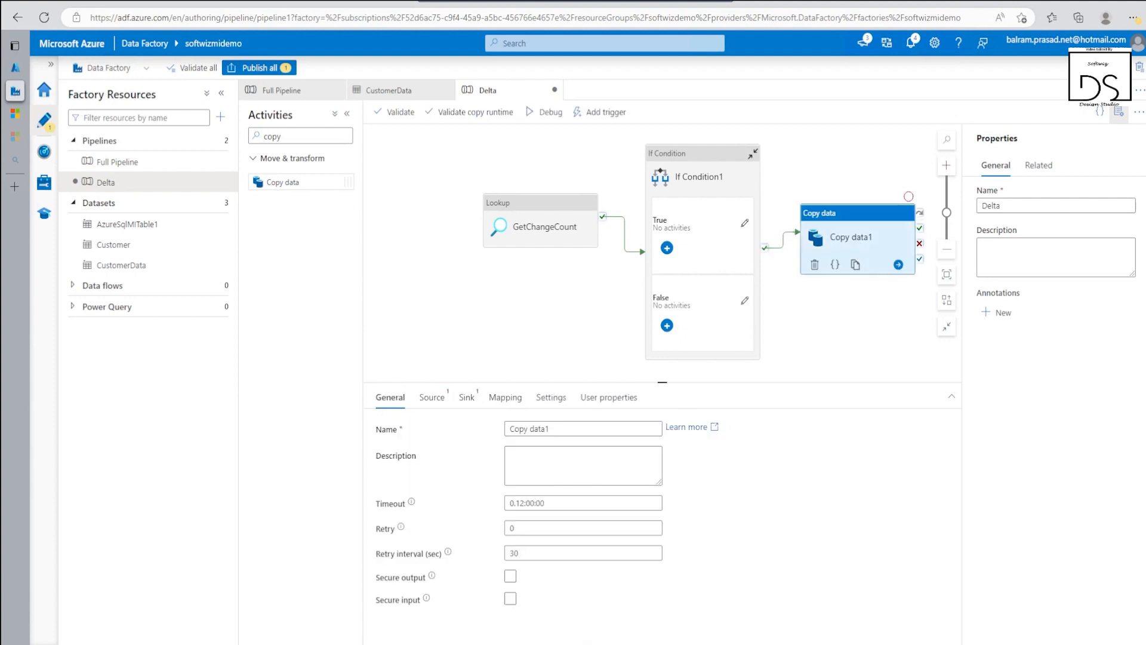
{"action": "left_click", "coordinate": [539, 428]}
{"action": "double_click", "coordinate": [539, 428]}
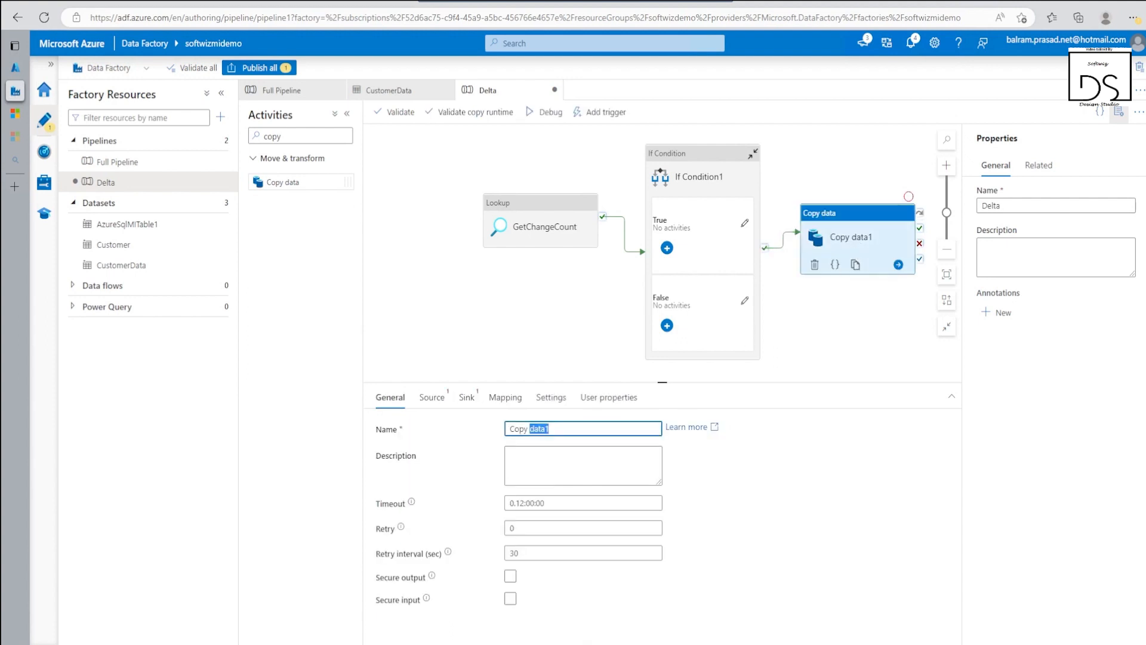
{"action": "type", "text": "Del"}
{"action": "left_click", "coordinate": [432, 397]}
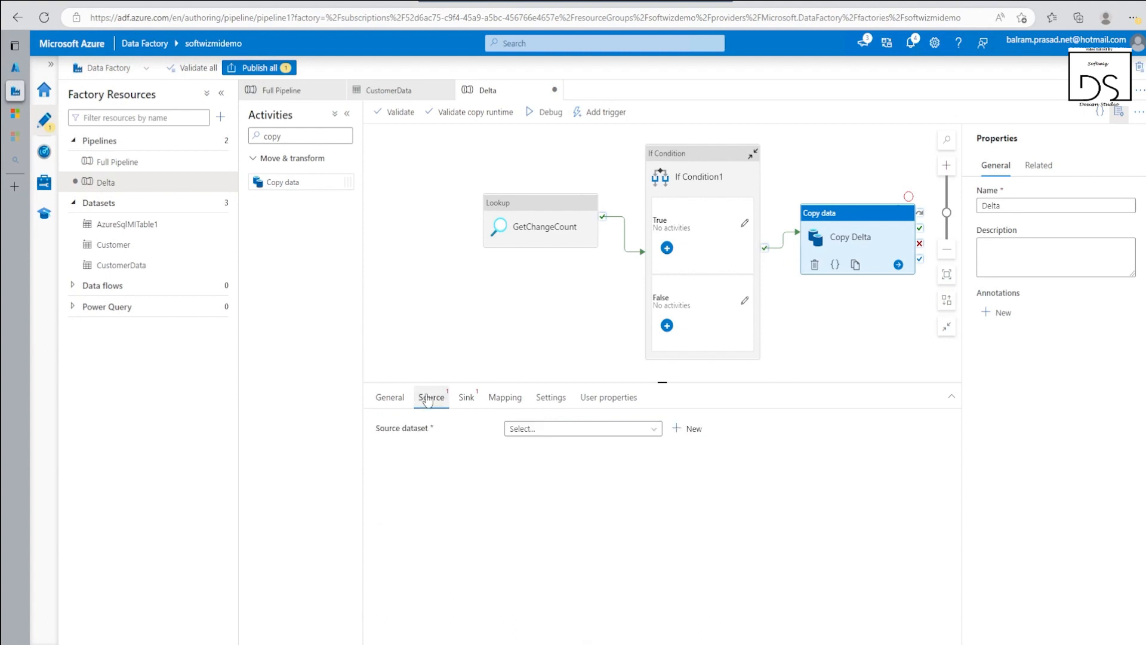
{"action": "left_click", "coordinate": [540, 429]}
{"action": "left_click", "coordinate": [573, 512]}
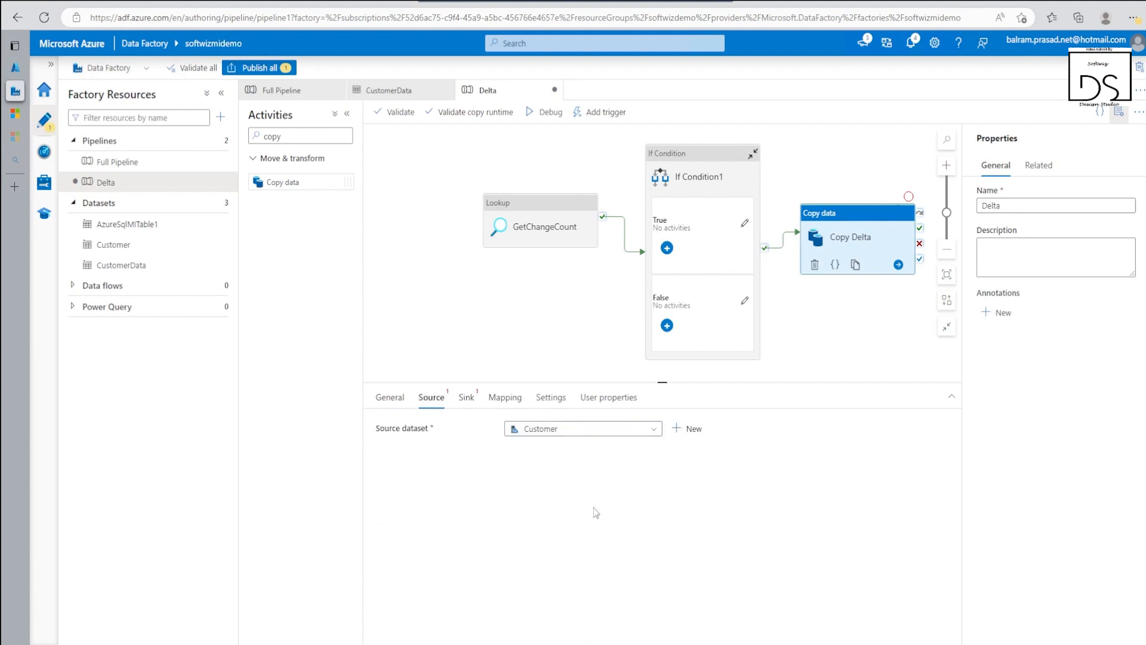
{"action": "left_click", "coordinate": [548, 454]}
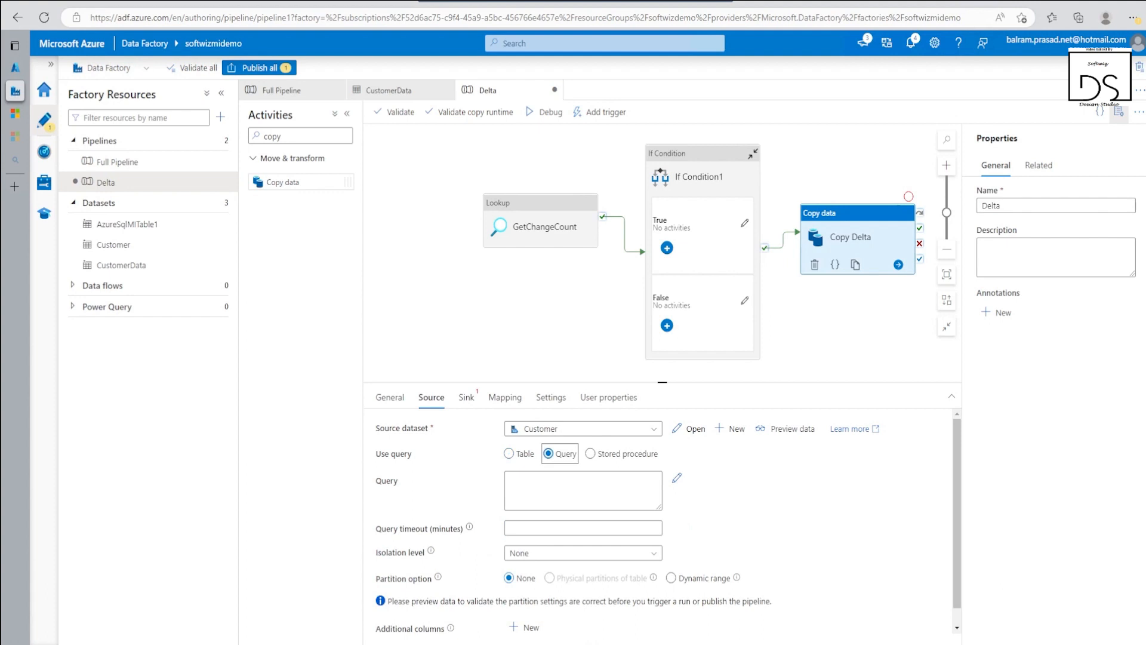
{"action": "left_click", "coordinate": [538, 502]}
{"action": "key", "text": "ctrl+v"}
{"action": "left_click_drag", "start_coordinate": [661, 508], "coordinate": [880, 612]}
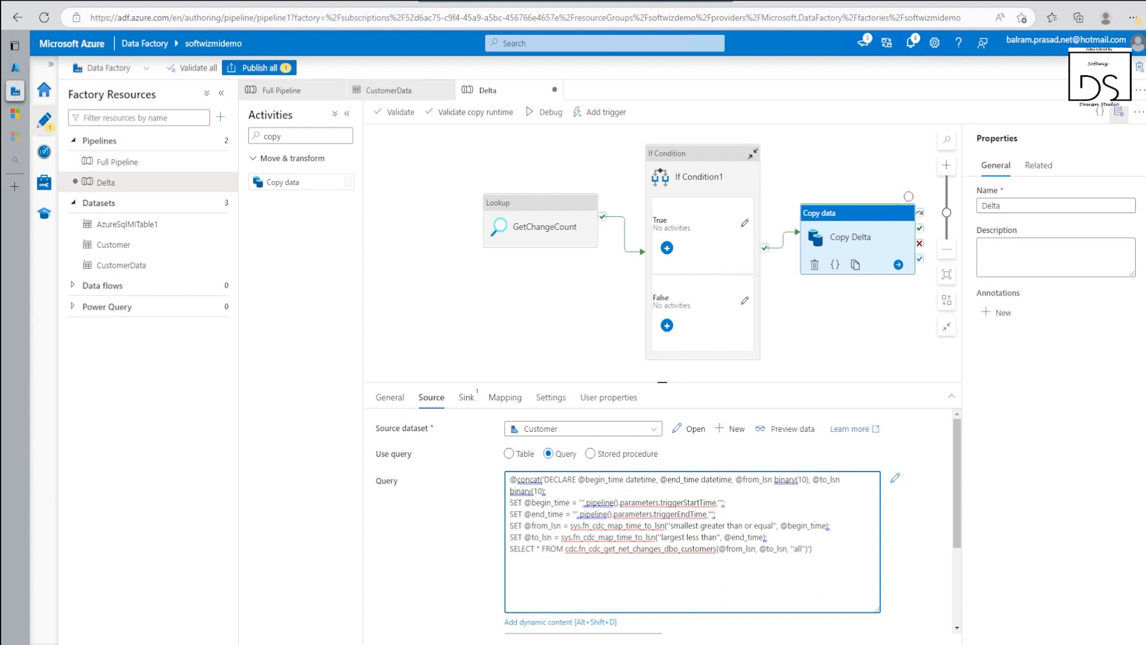
{"action": "left_click", "coordinate": [906, 542]}
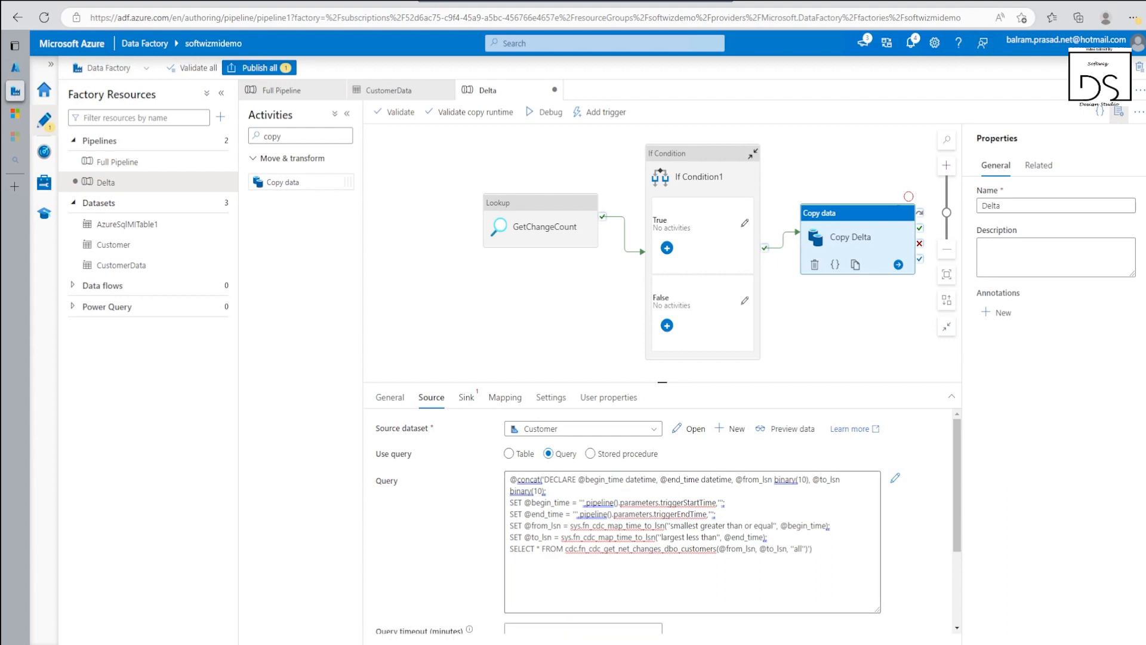
Clear Copy Delta's sink dataset and start a new Azure Data Lake Storage Gen2 dataset in DelimitedText format
{"action": "left_click", "coordinate": [465, 399]}
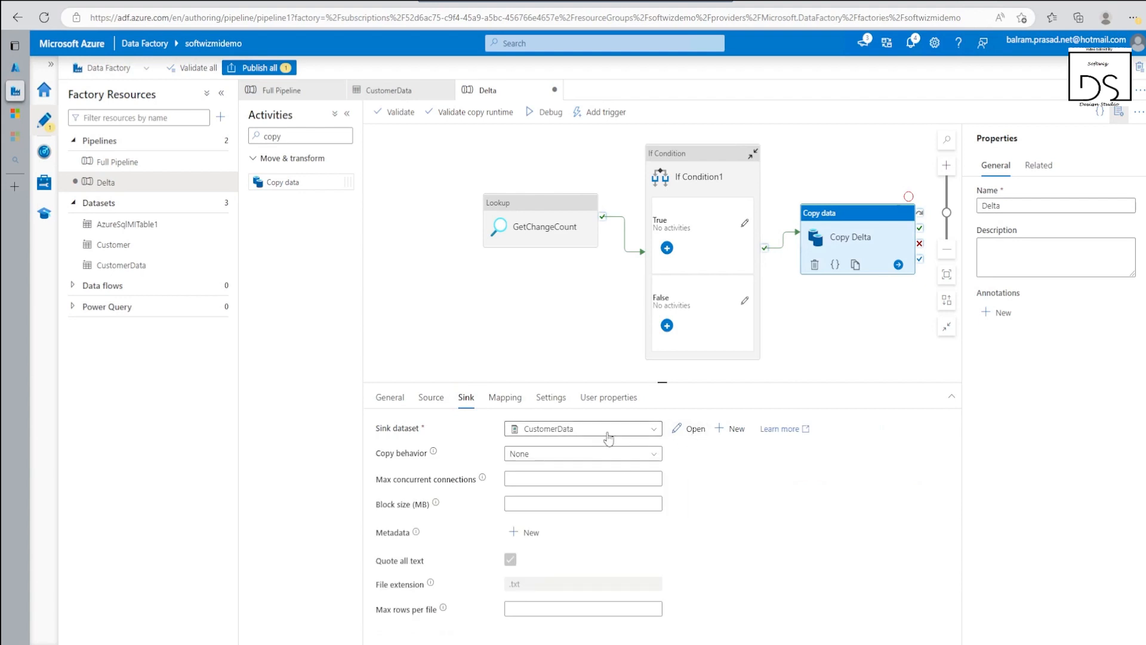
{"action": "left_click", "coordinate": [605, 434]}
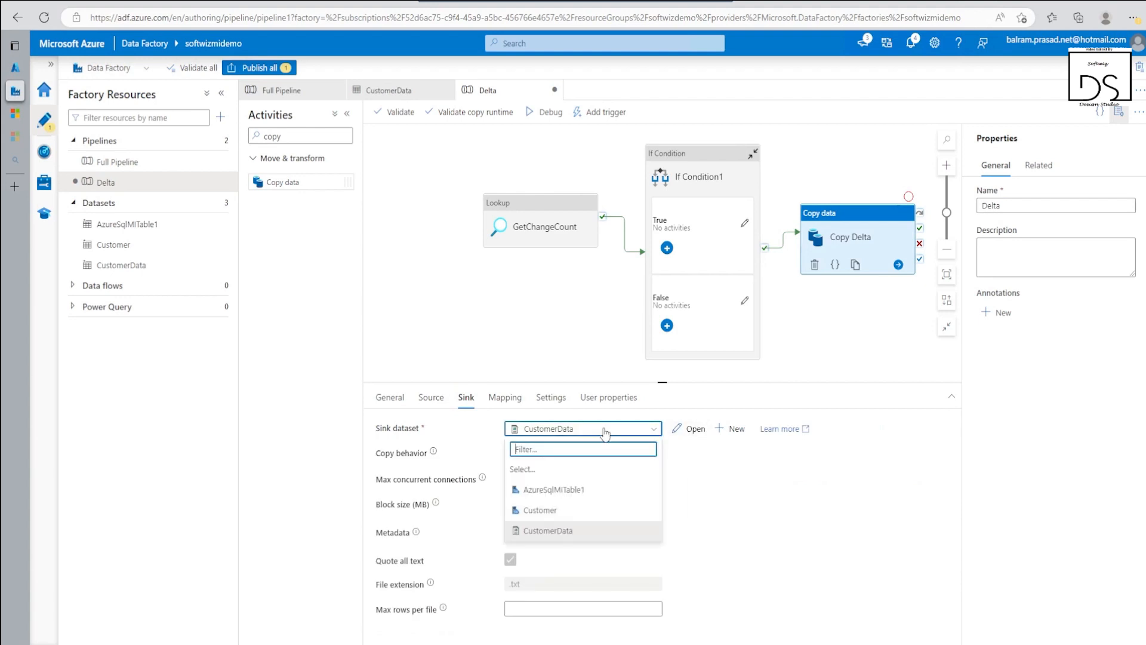
{"action": "left_click", "coordinate": [551, 471]}
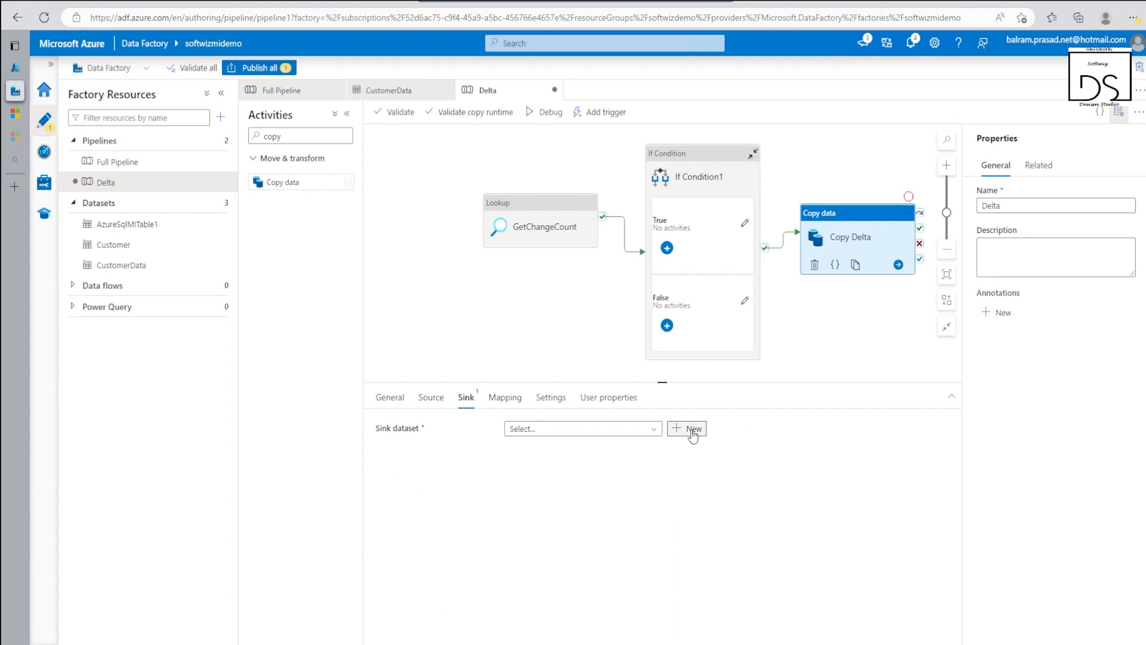
{"action": "left_click", "coordinate": [689, 430]}
{"action": "left_click", "coordinate": [1075, 354]}
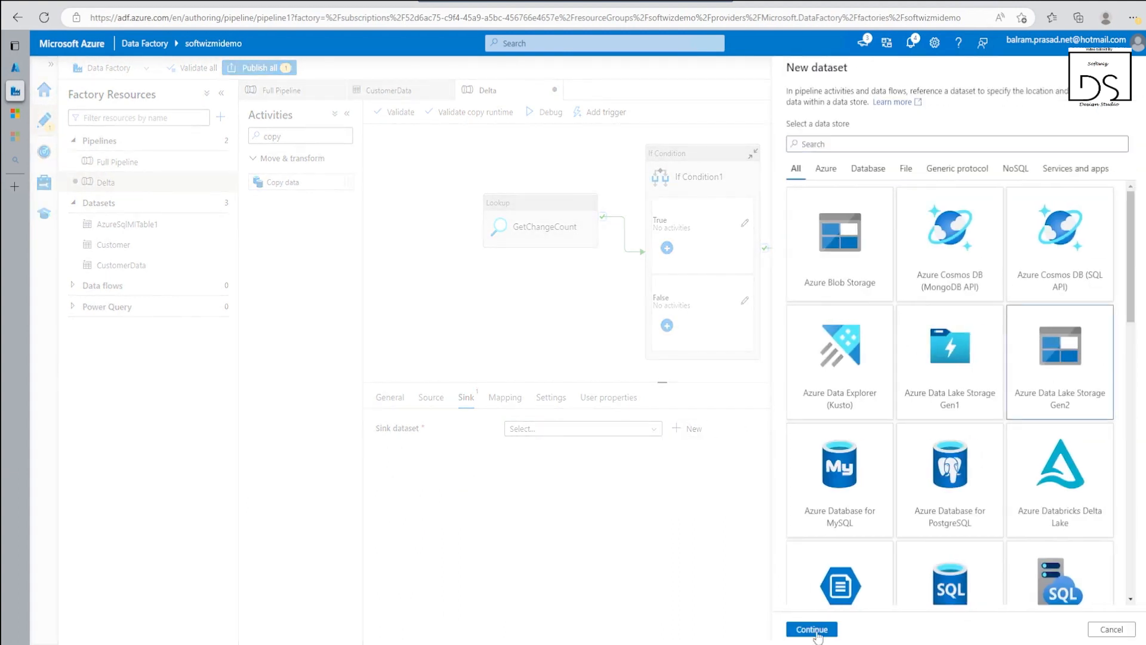
{"action": "left_click", "coordinate": [813, 630]}
{"action": "left_click", "coordinate": [1005, 189]}
{"action": "left_click", "coordinate": [813, 630]}
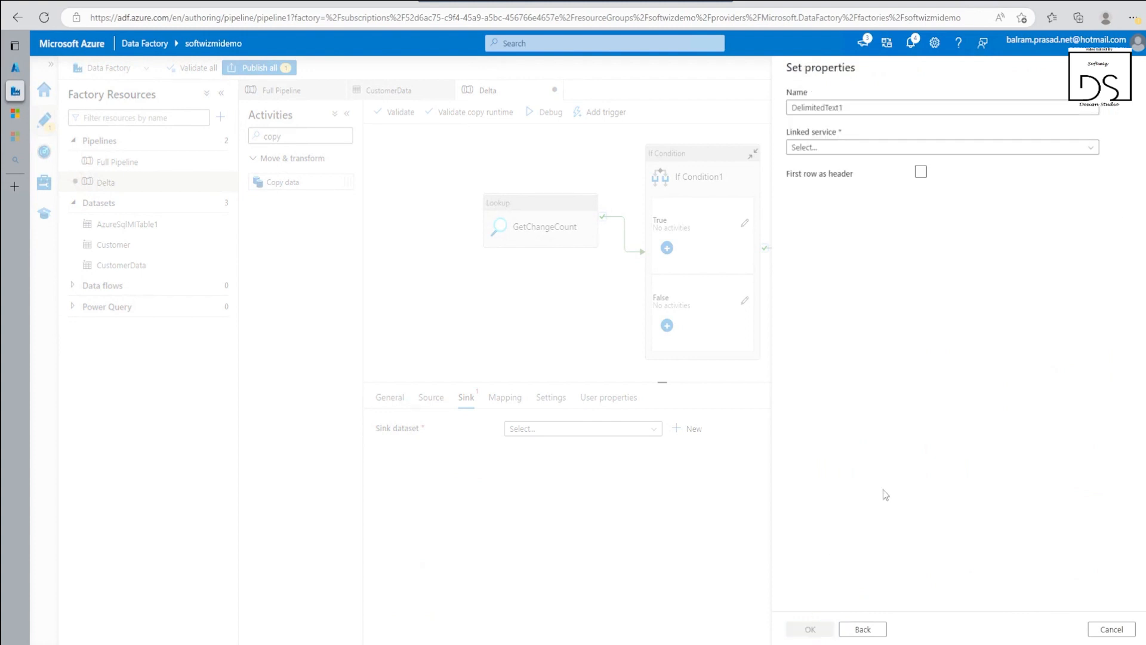
Name the new dataset CustomerData, choose the AzureDataLakeStorage linked service and enable First row as header
{"action": "key", "text": "ctrl+a"}
{"action": "type", "text": "C"}
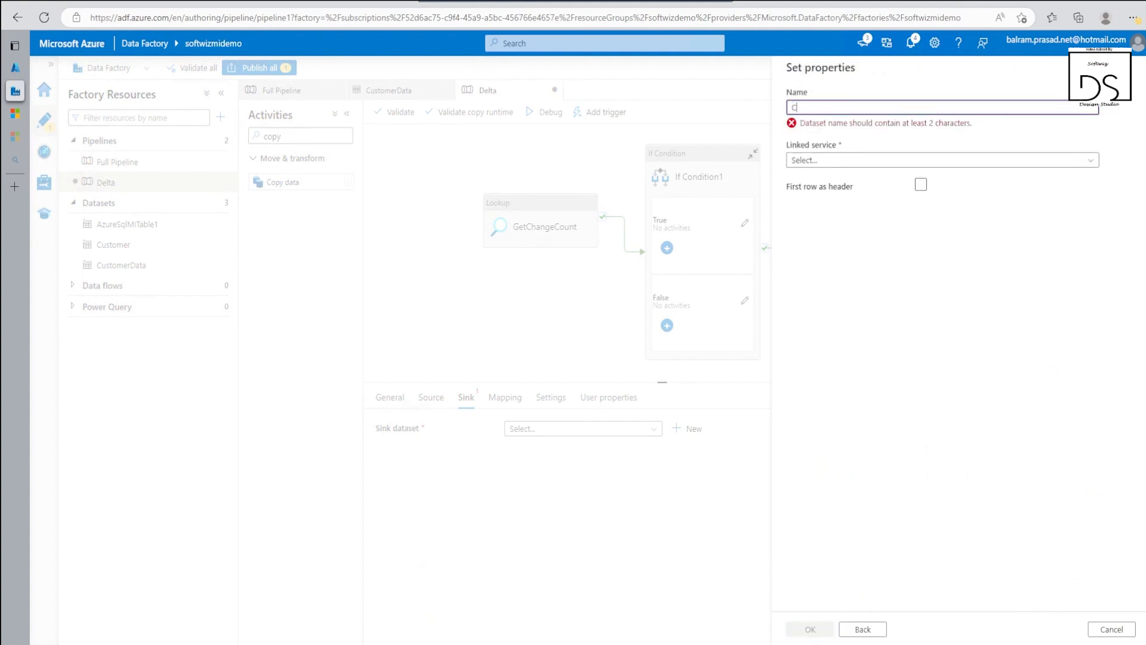
{"action": "type", "text": "ustomerData"}
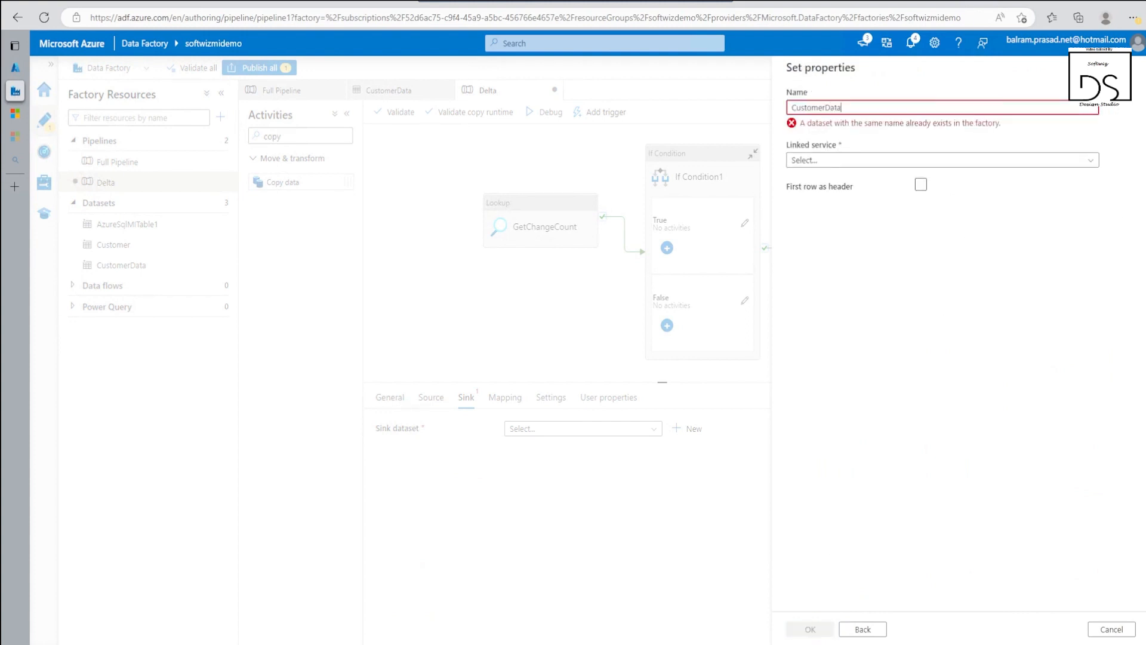
{"action": "left_click", "coordinate": [874, 162]}
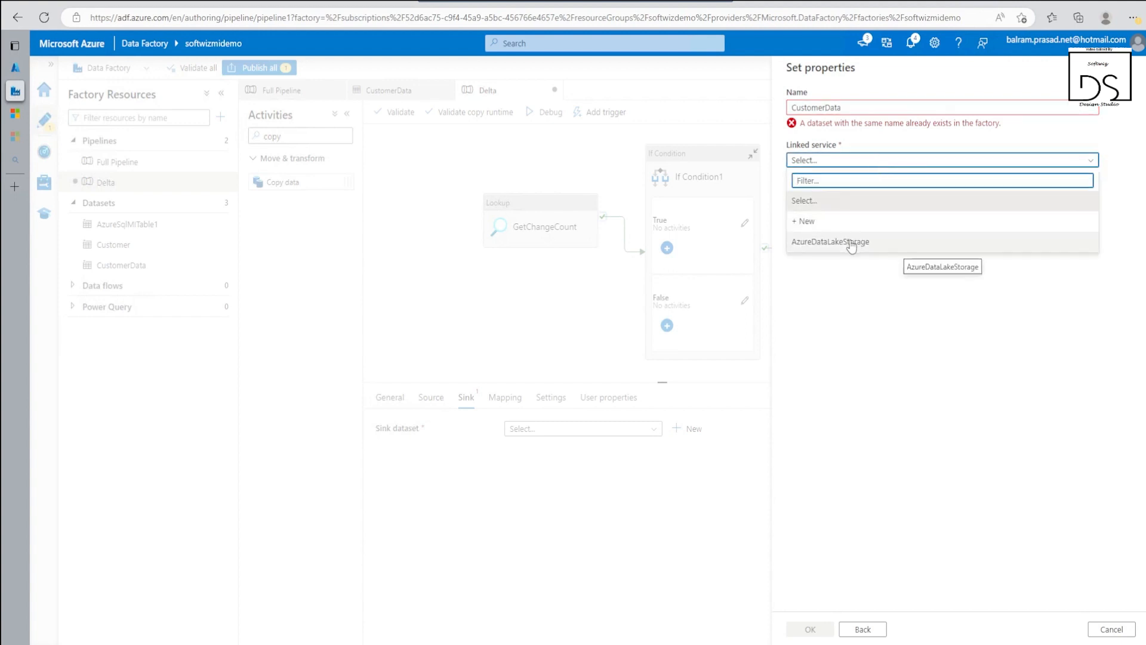
{"action": "left_click", "coordinate": [853, 244]}
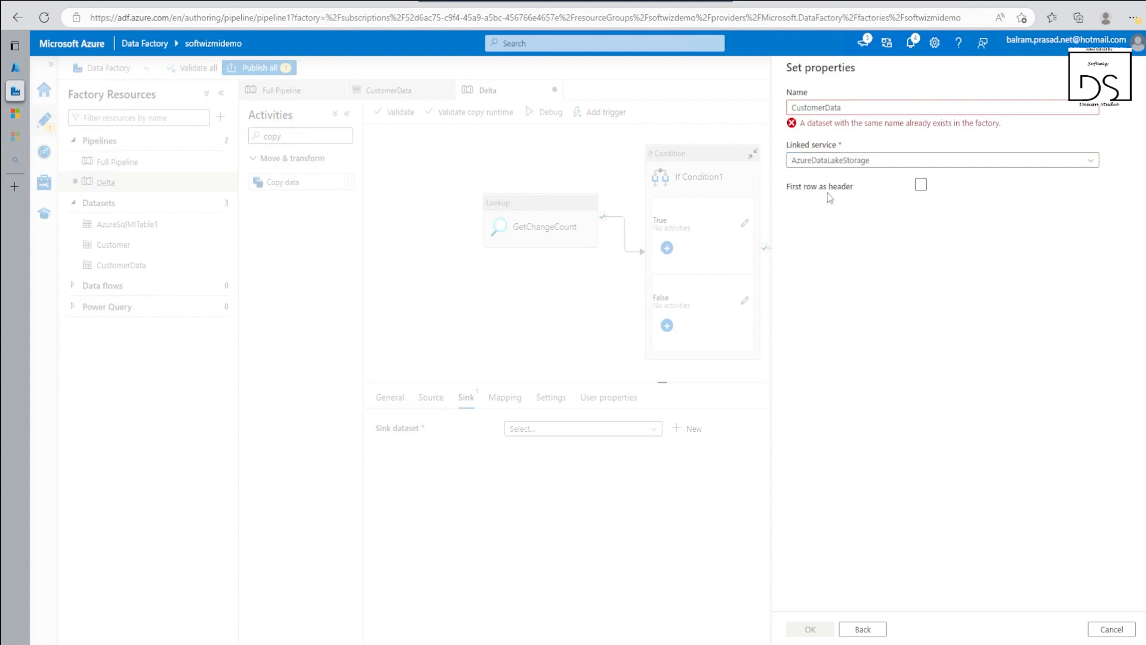
{"action": "left_click", "coordinate": [920, 224]}
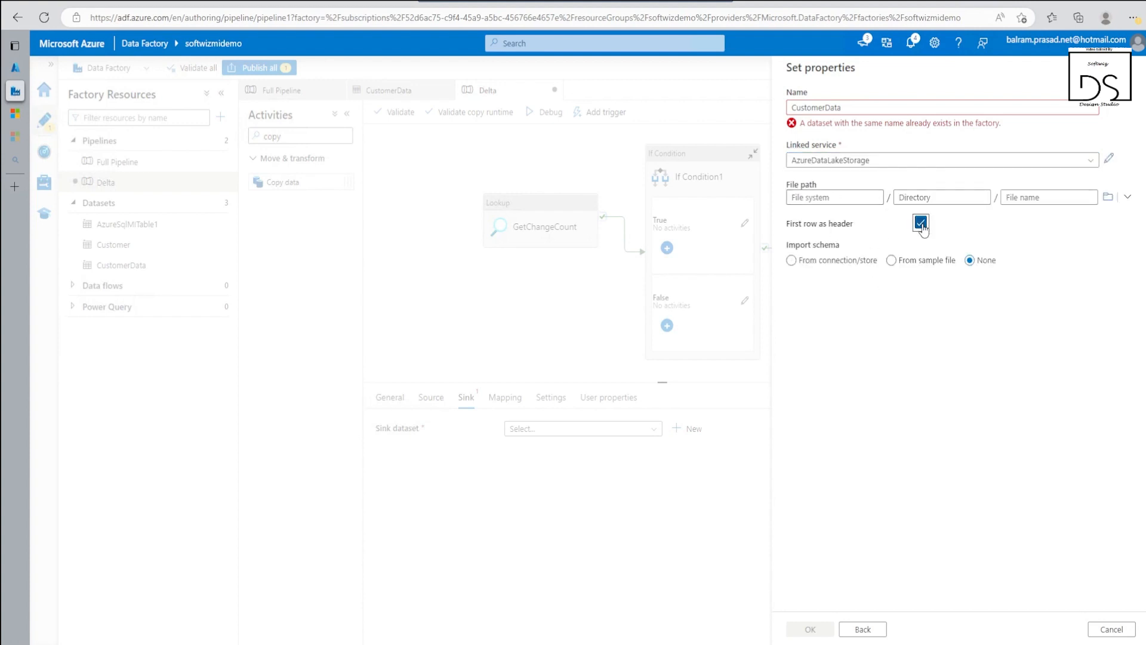
Browse to the customer/Delta folder and set it as the new dataset's file path
{"action": "left_click", "coordinate": [1108, 197]}
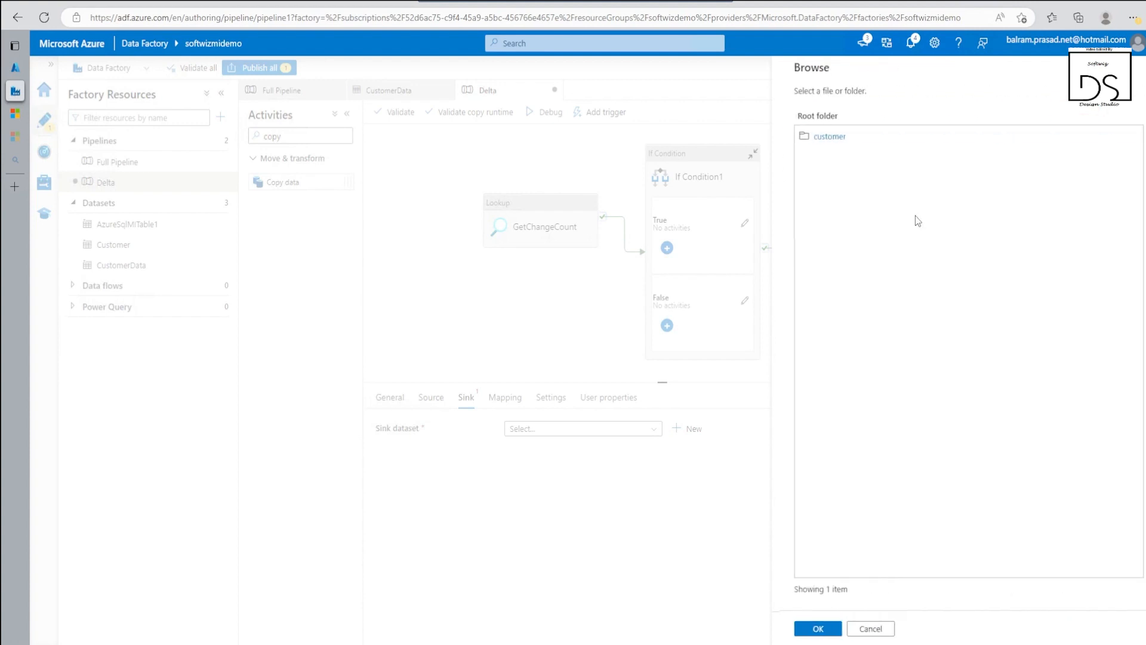
{"action": "left_click", "coordinate": [817, 136]}
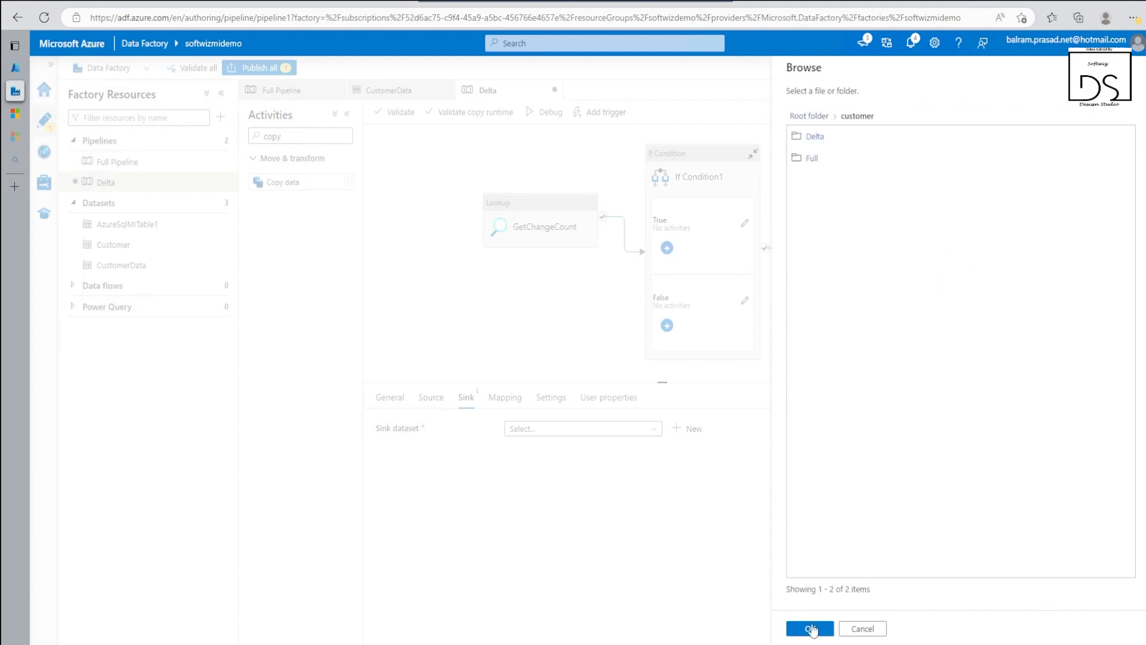
{"action": "left_click", "coordinate": [812, 136]}
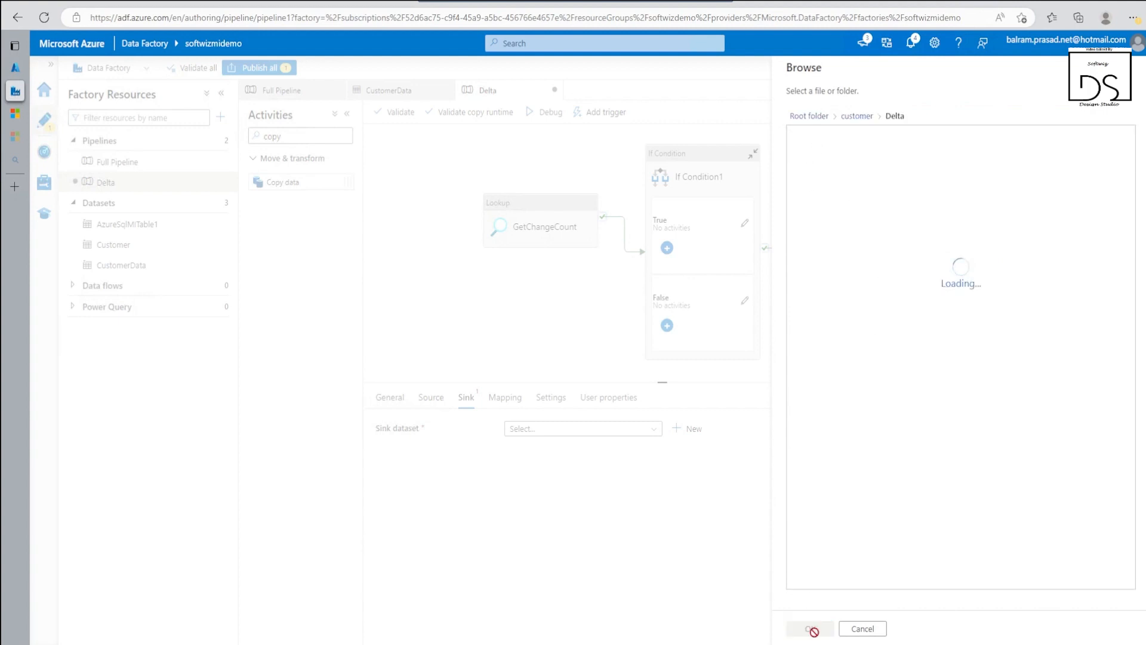
{"action": "left_click", "coordinate": [810, 629]}
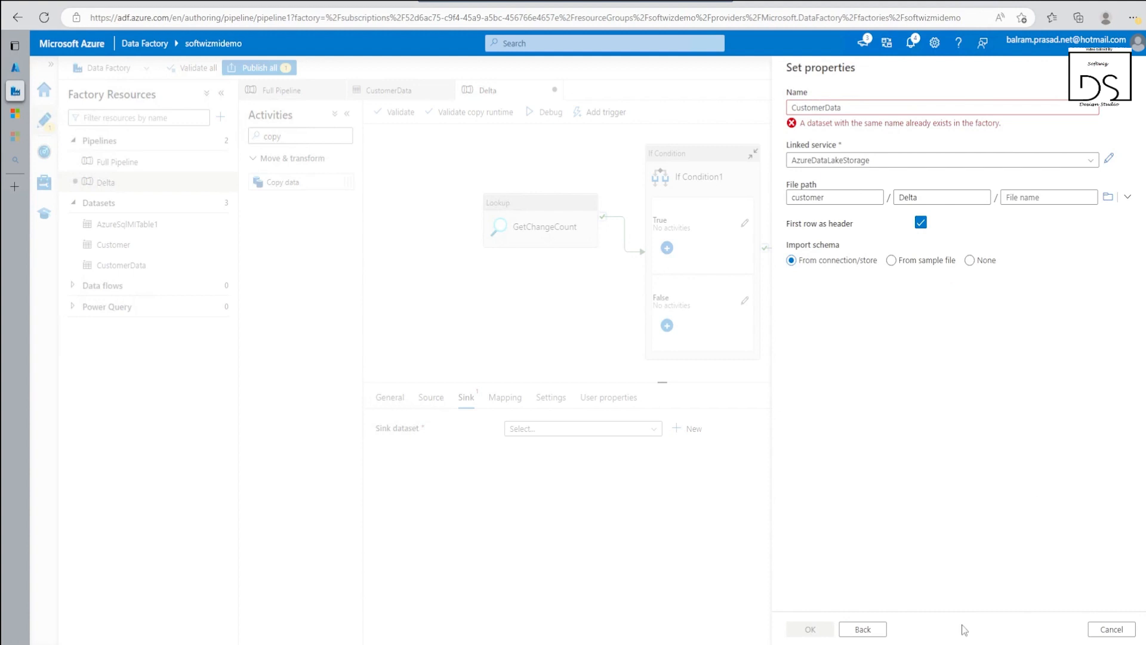
Change the dataset name to CustomerDataDelta, create the dataset and open it for editing
{"action": "left_click", "coordinate": [954, 108]}
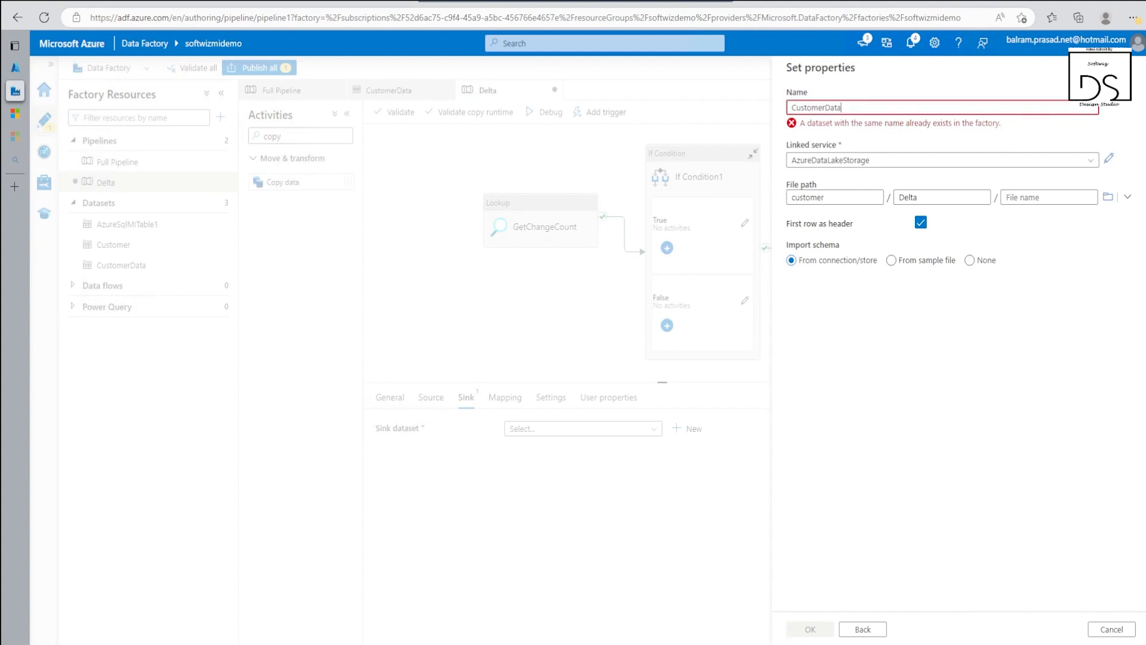
{"action": "type", "text": "Delta"}
{"action": "left_click", "coordinate": [815, 628]}
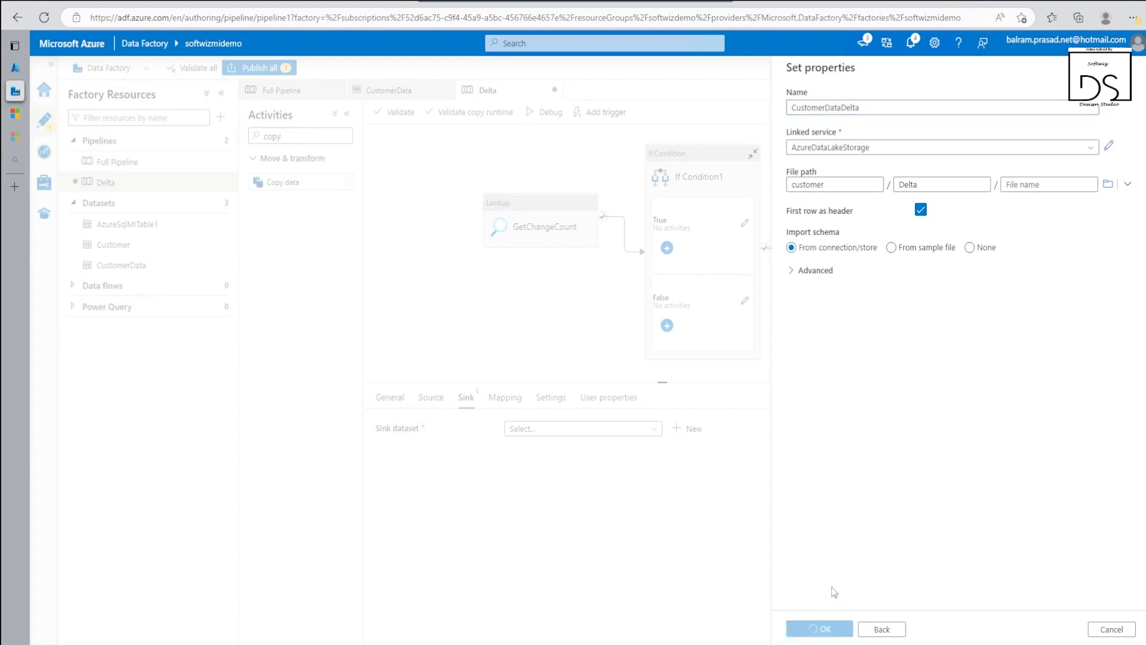
{"action": "left_click", "coordinate": [691, 429]}
{"action": "left_click", "coordinate": [604, 386]}
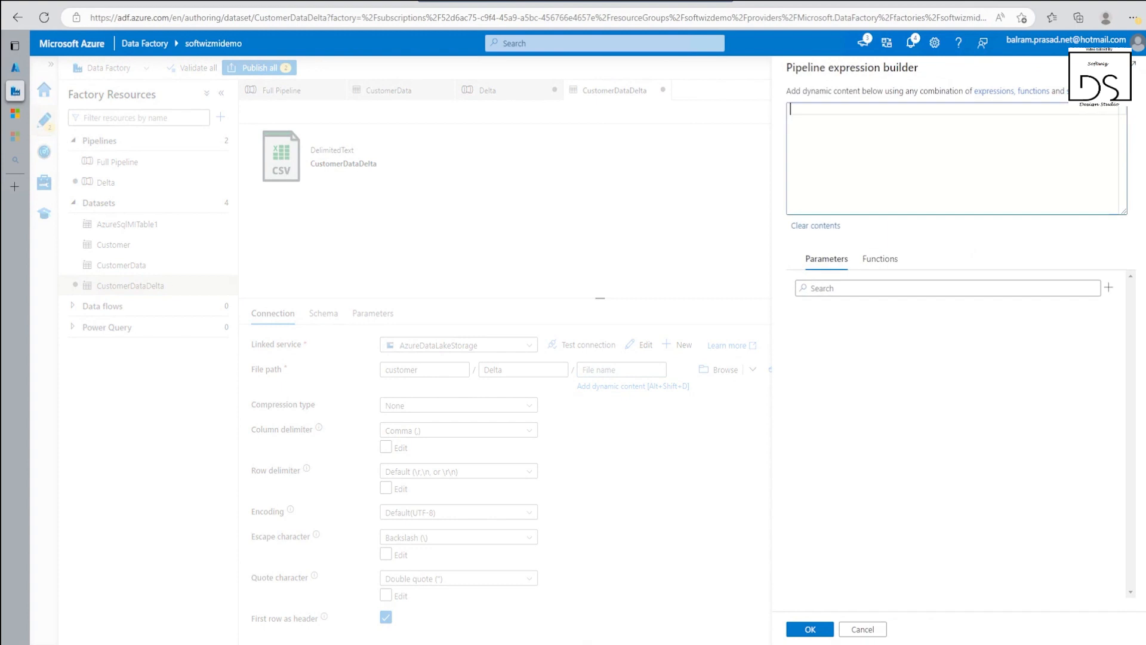
{"action": "type", "text": "@concat('customer/Delta/',formatDateTime(dataset().triggerStart,'yyyy/MM/dd'))"}
{"action": "left_click_drag", "start_coordinate": [892, 211], "coordinate": [858, 212]}
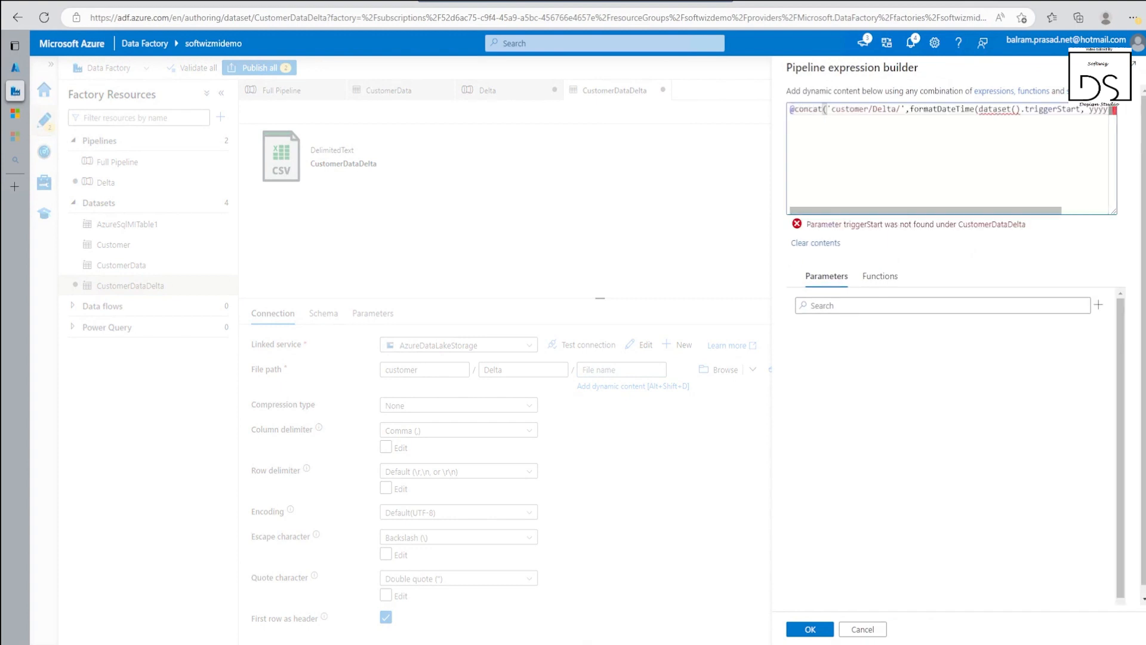
{"action": "left_click", "coordinate": [862, 629]}
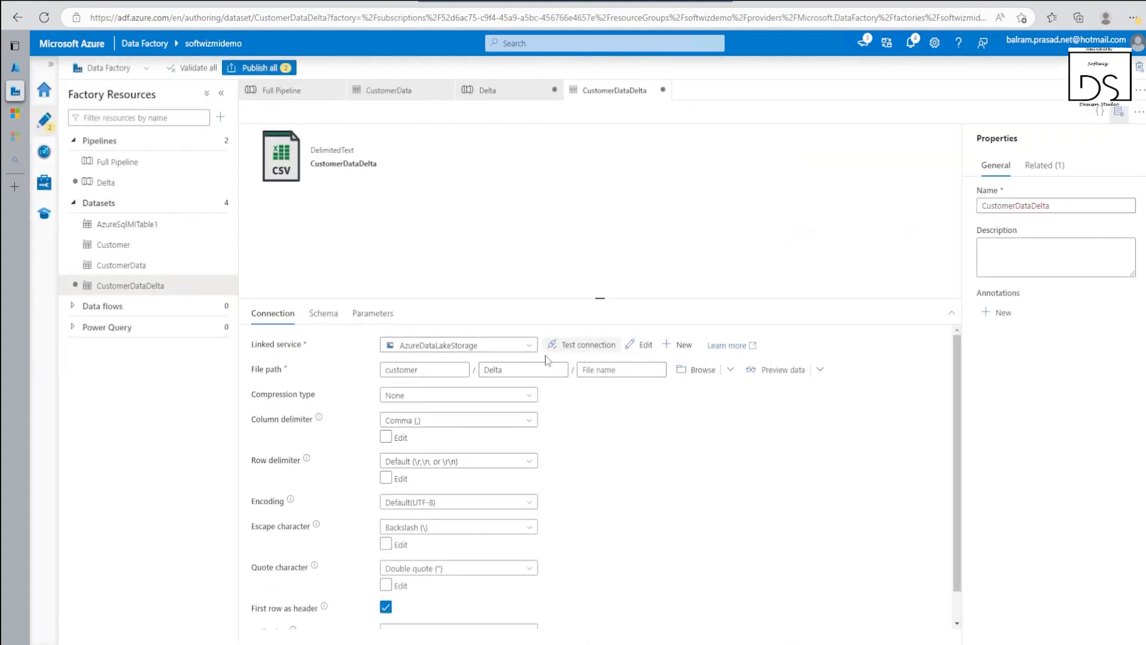
Add a String parameter named triggerStart to the CustomerDataDelta dataset
{"action": "left_click", "coordinate": [389, 321]}
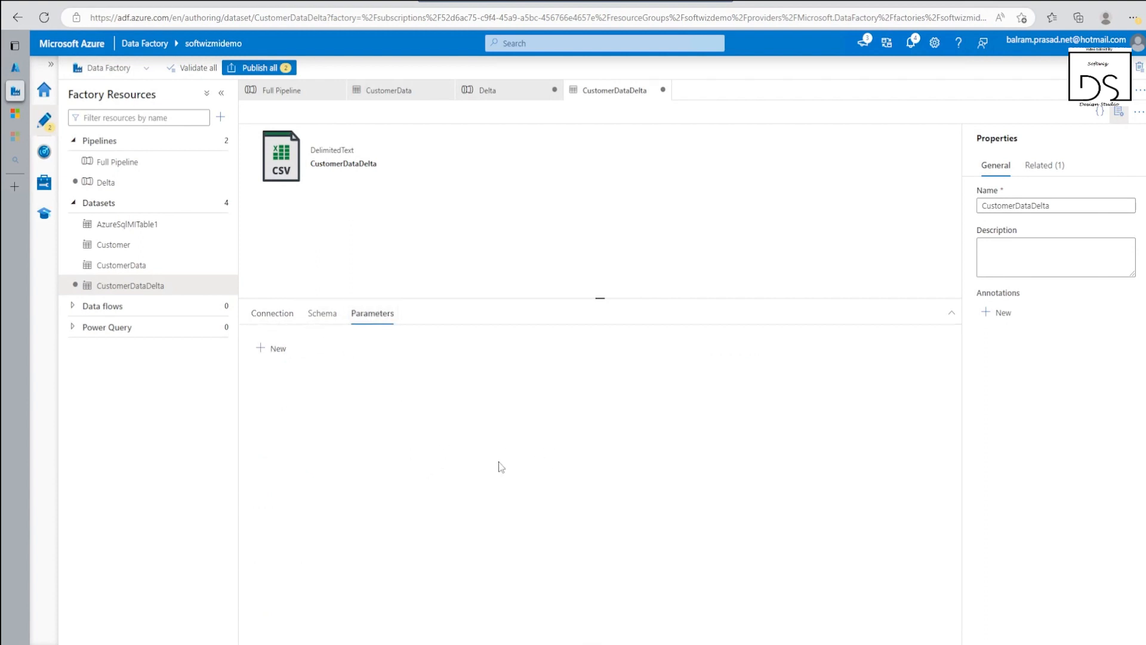
{"action": "left_click", "coordinate": [276, 348]}
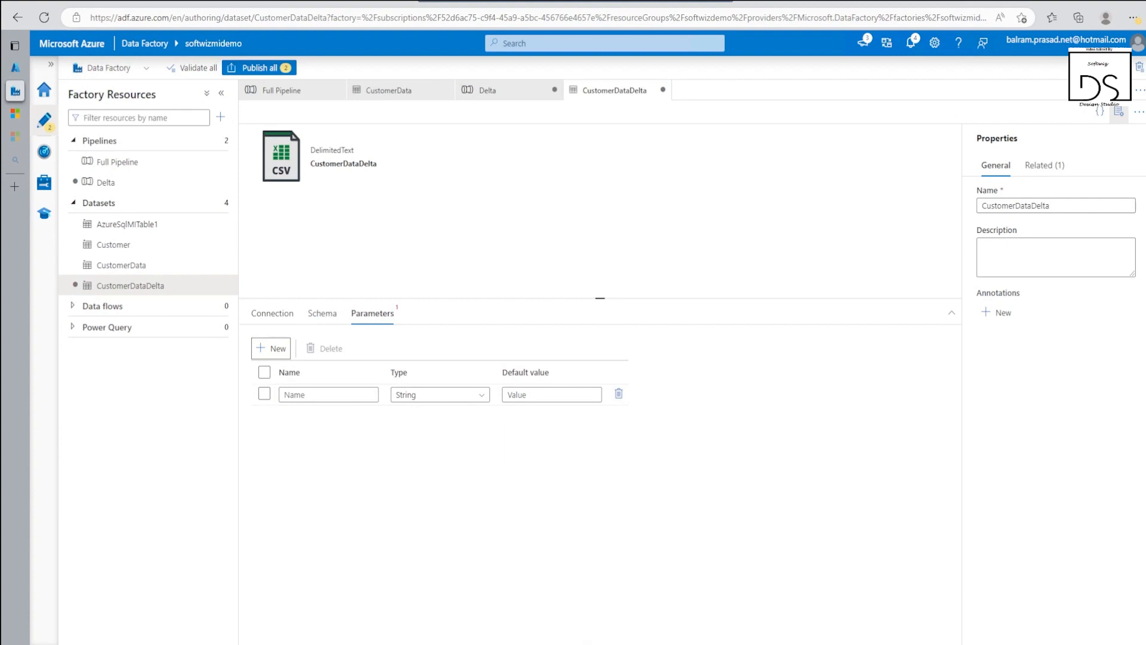
{"action": "left_click", "coordinate": [322, 396]}
{"action": "type", "text": "triggerStart"}
{"action": "left_click", "coordinate": [322, 312]}
{"action": "left_click", "coordinate": [272, 313]}
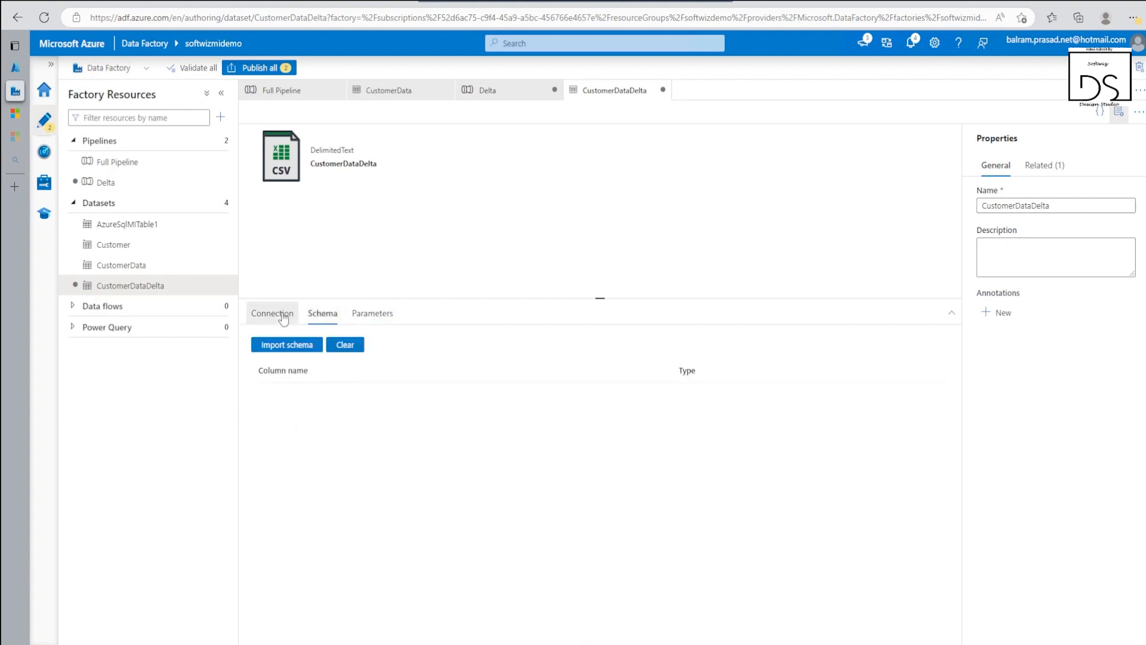
{"action": "left_click", "coordinate": [621, 370]}
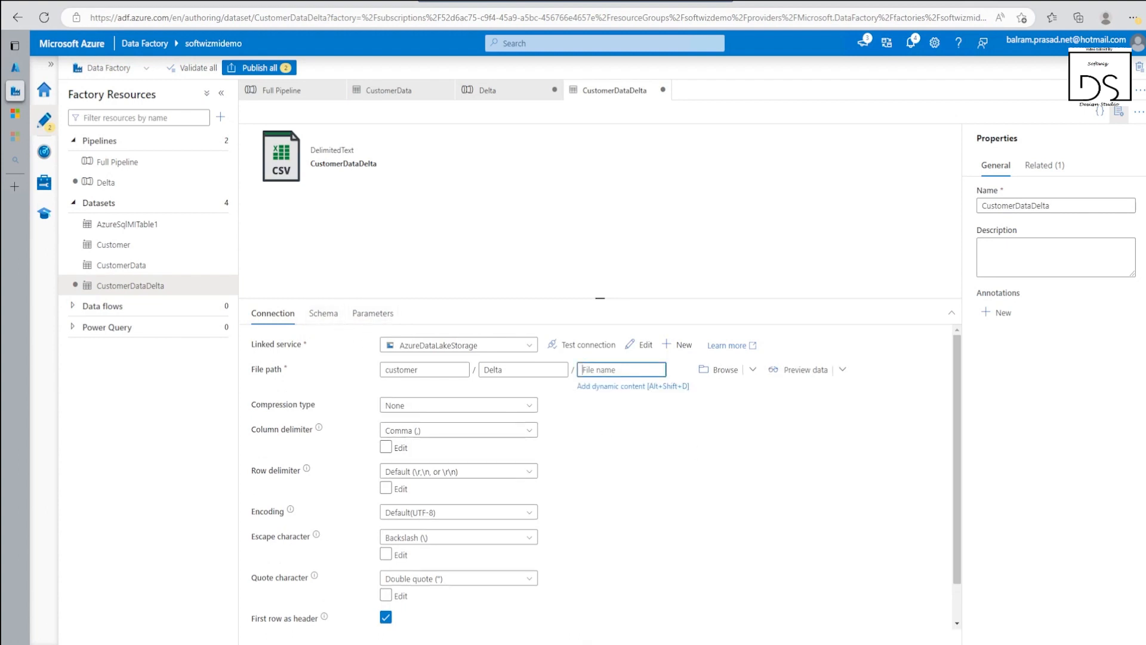
{"action": "left_click", "coordinate": [624, 387]}
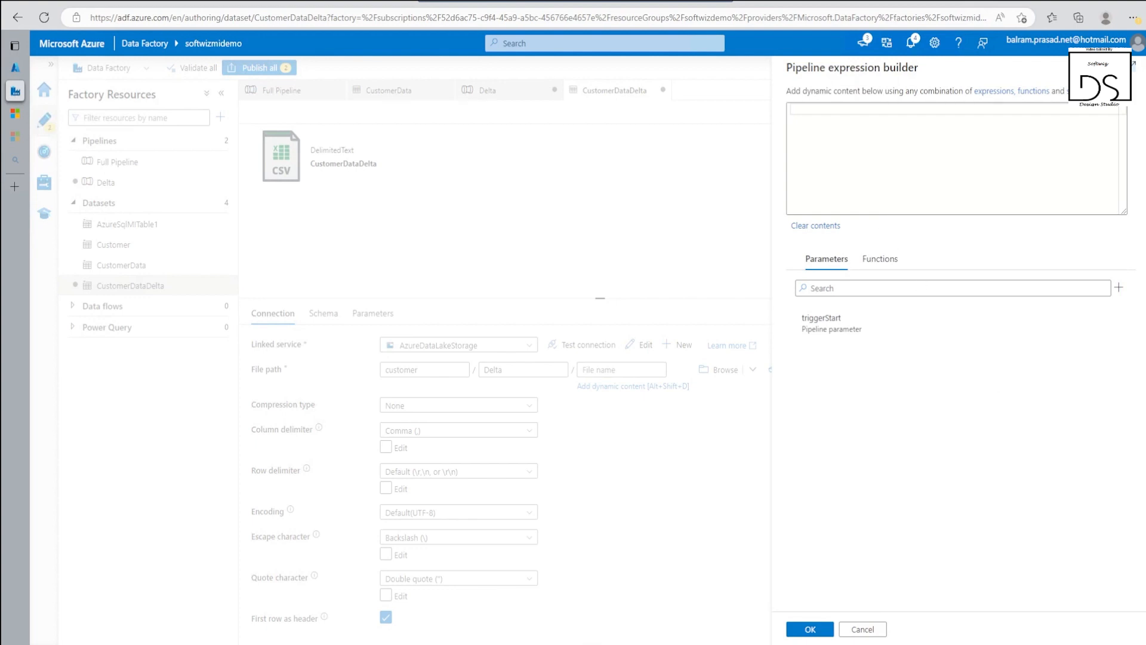
{"action": "key", "text": "ctrl+v"}
{"action": "left_click_drag", "start_coordinate": [934, 211], "coordinate": [974, 211]}
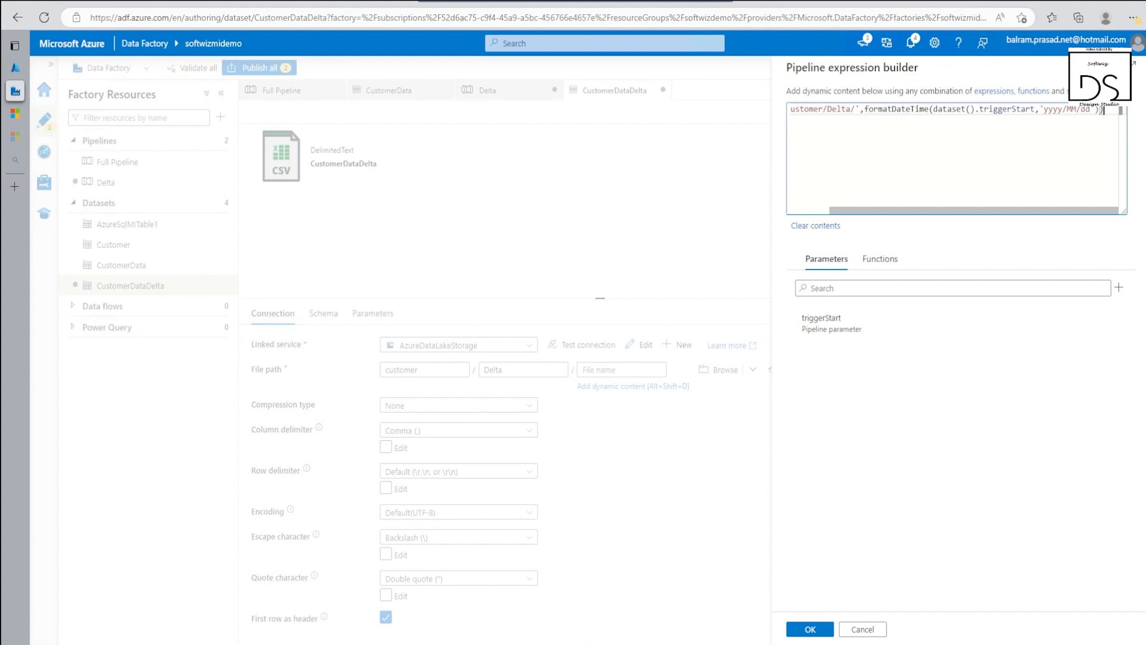
{"action": "left_click", "coordinate": [810, 629]}
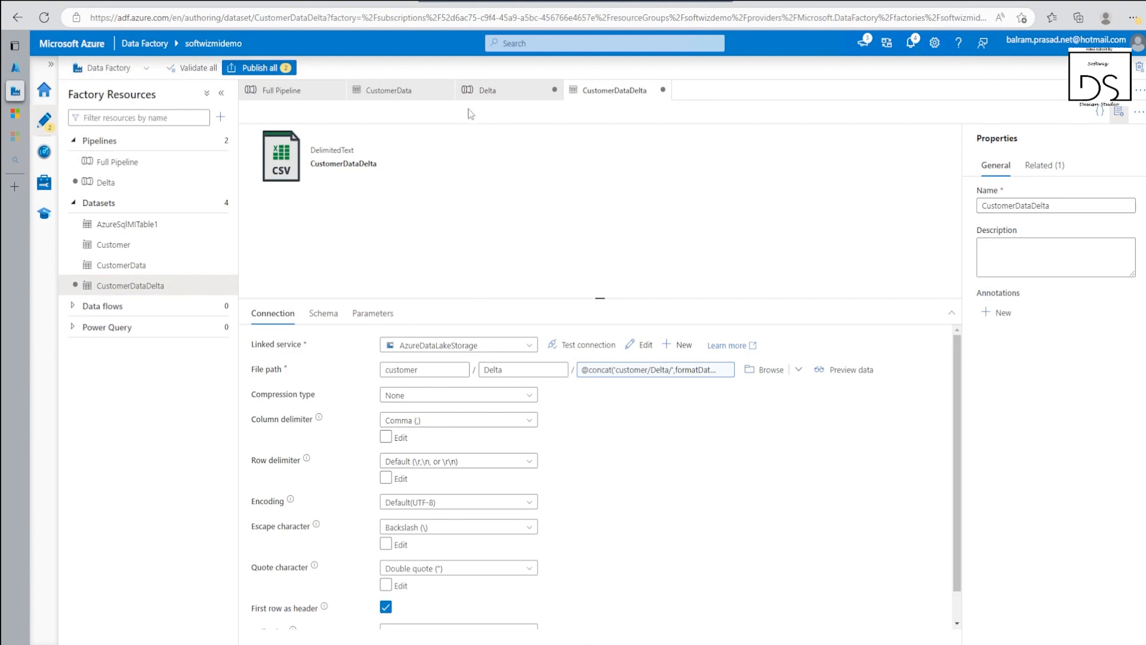
Try to publish all pending changes from the Delta pipeline and inspect the validation problem on the Copy Delta activity
{"action": "left_click", "coordinate": [119, 182]}
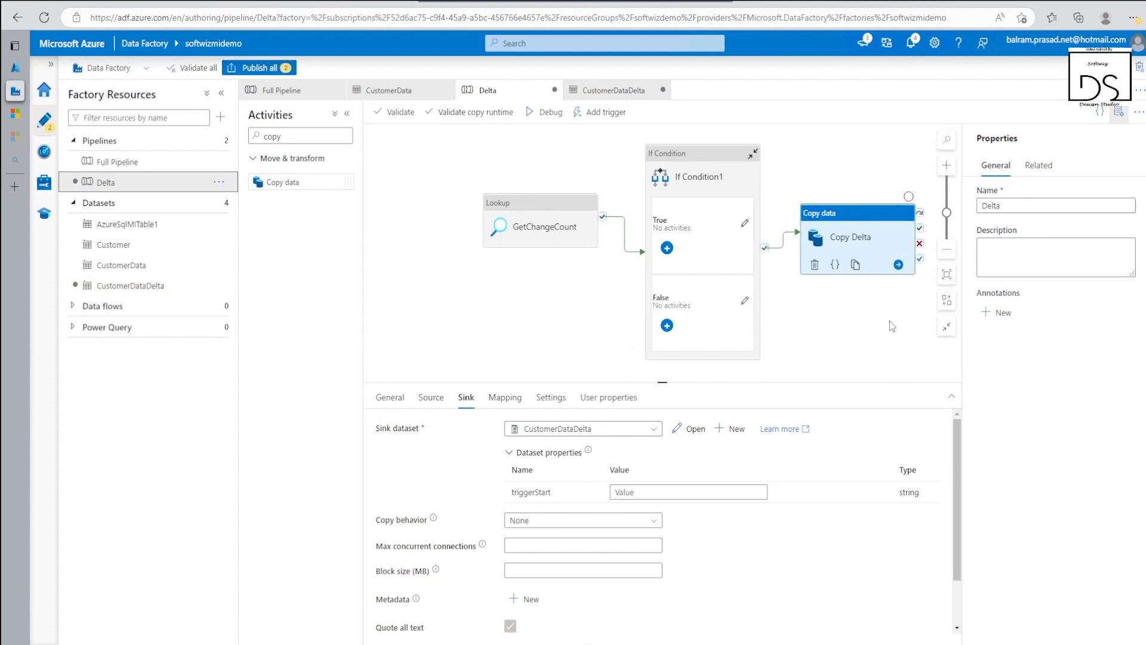
{"action": "left_click", "coordinate": [259, 68]}
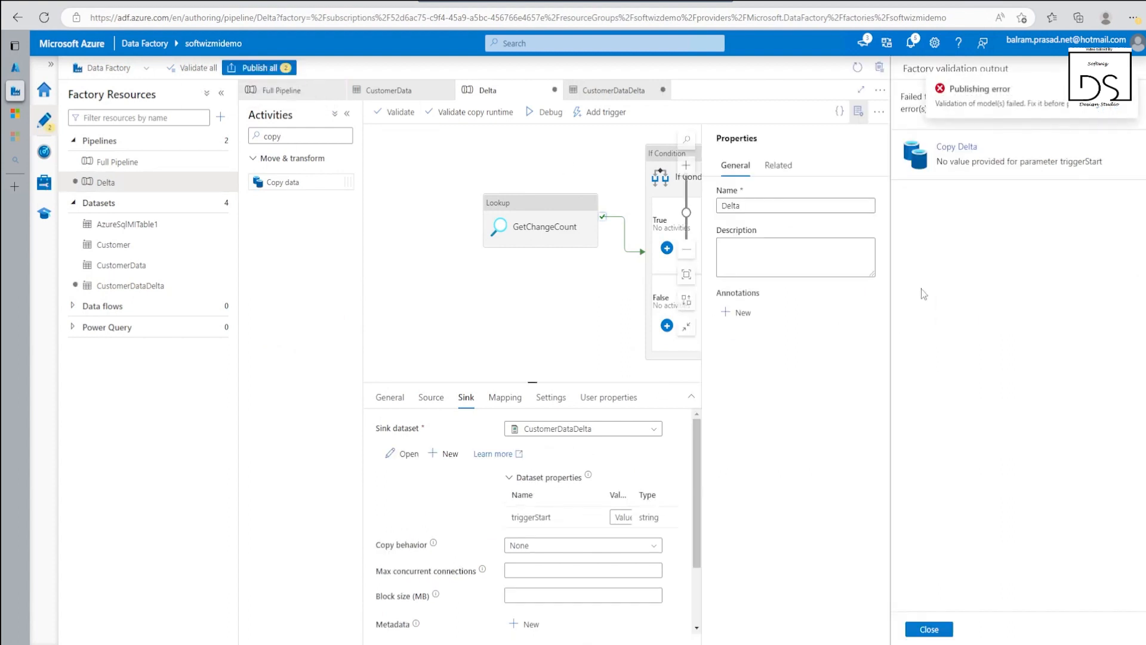
{"action": "left_click", "coordinate": [1042, 153]}
{"action": "left_click", "coordinate": [928, 629]}
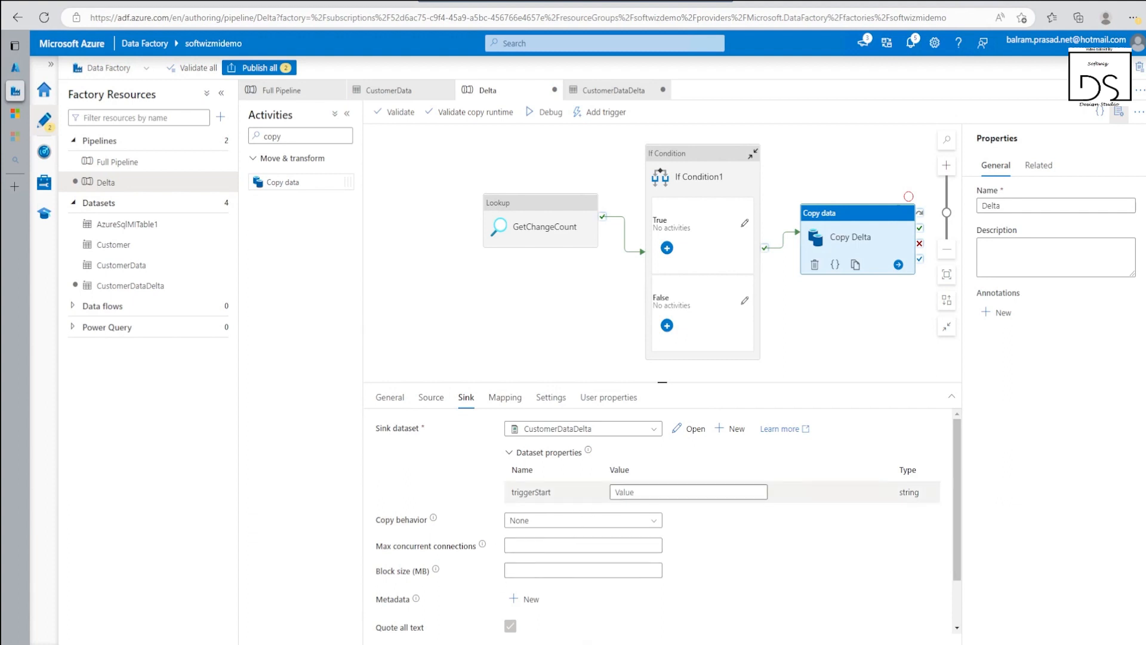
{"action": "left_click", "coordinate": [689, 492]}
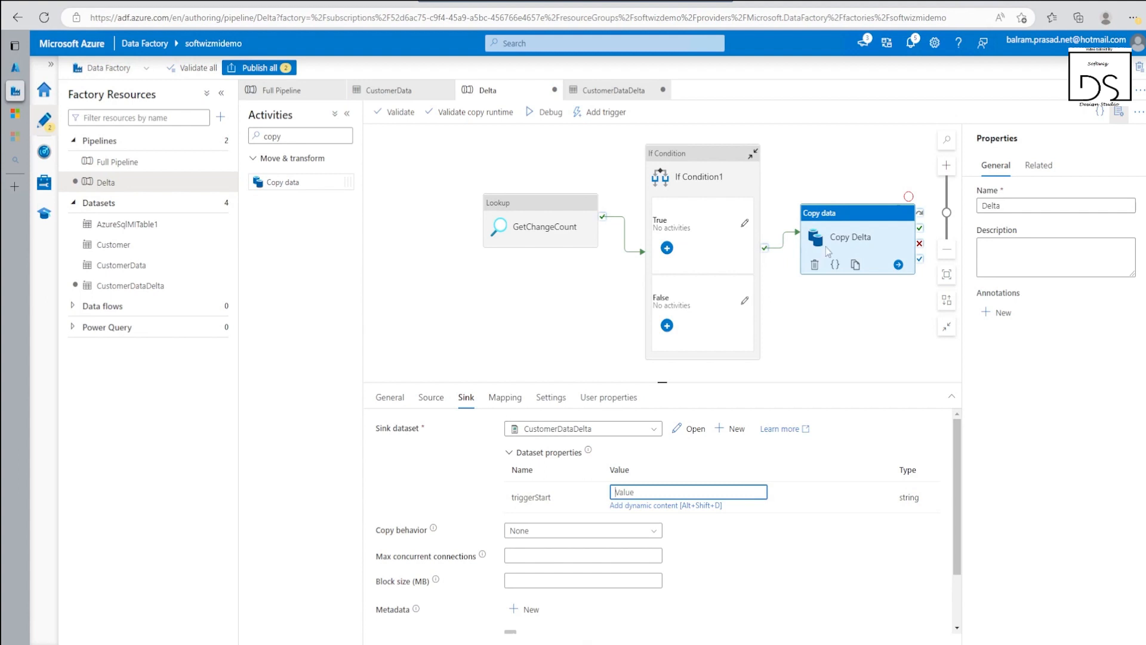
{"action": "left_click", "coordinate": [726, 449]}
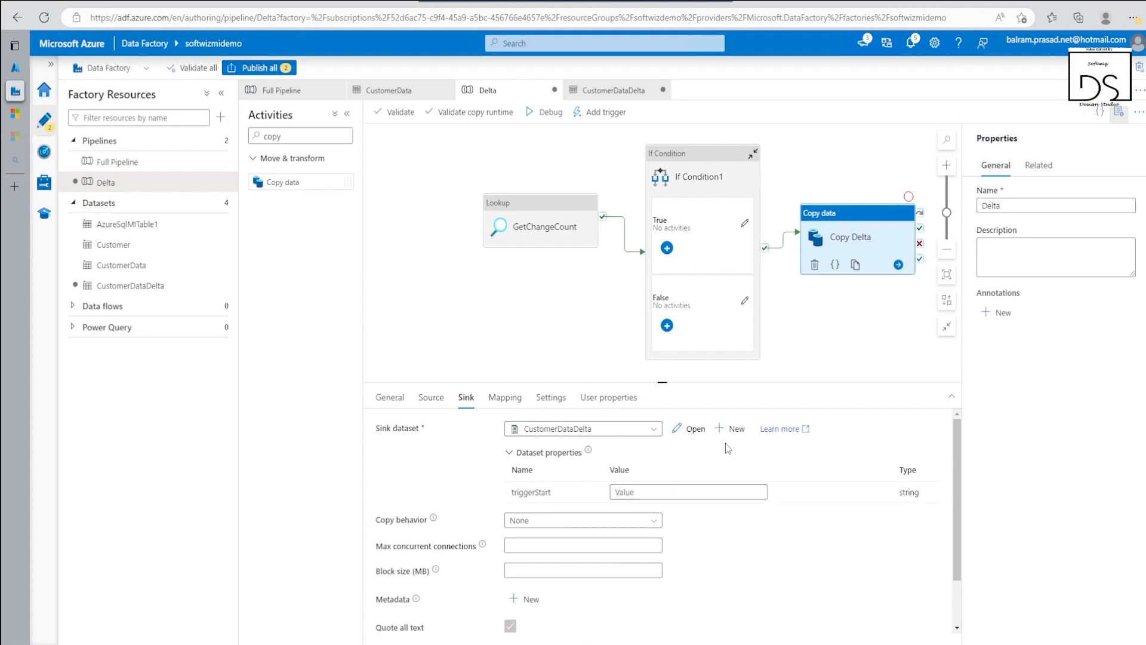
{"action": "left_click", "coordinate": [692, 428]}
{"action": "left_click", "coordinate": [678, 370]}
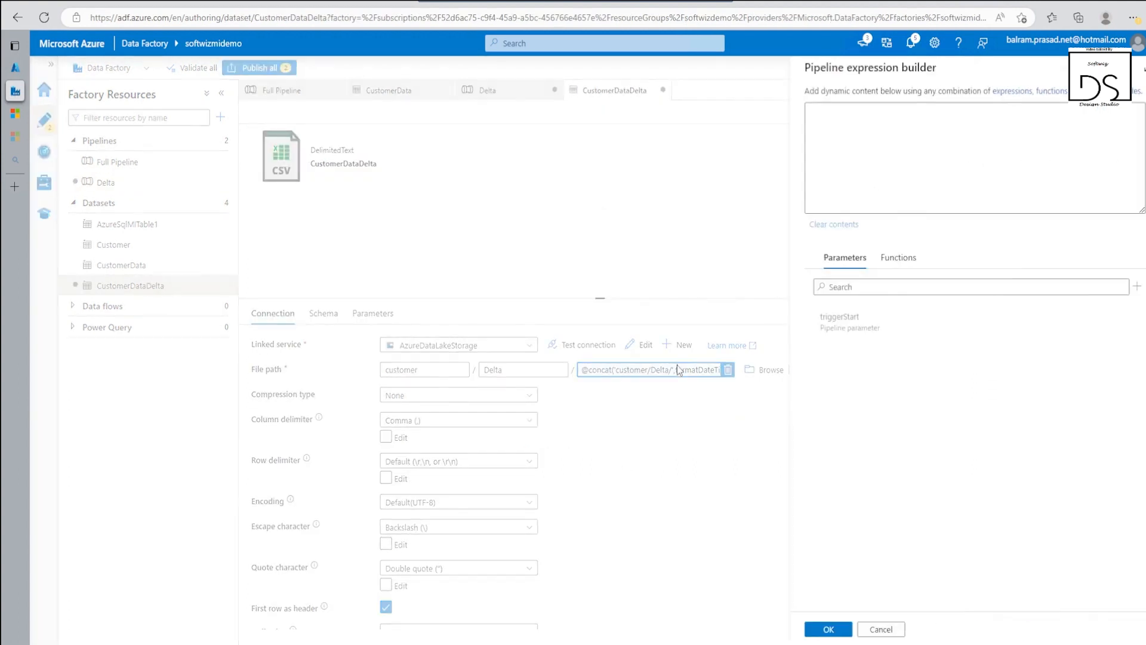
{"action": "left_click_drag", "start_coordinate": [935, 210], "coordinate": [974, 211]}
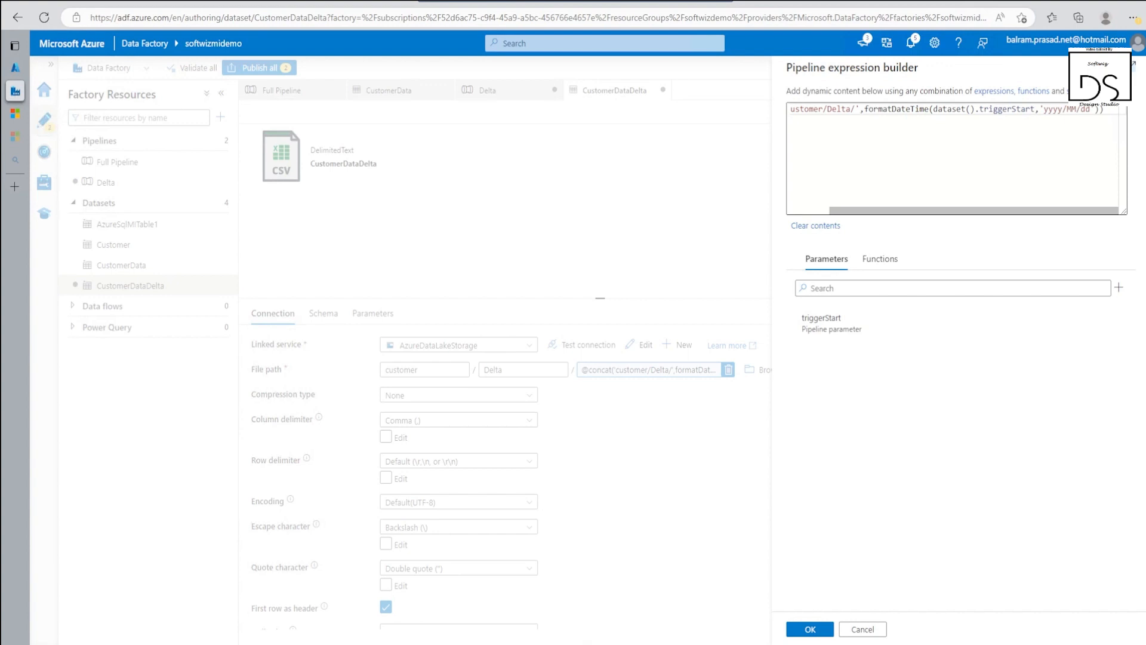
{"action": "left_click", "coordinate": [862, 629]}
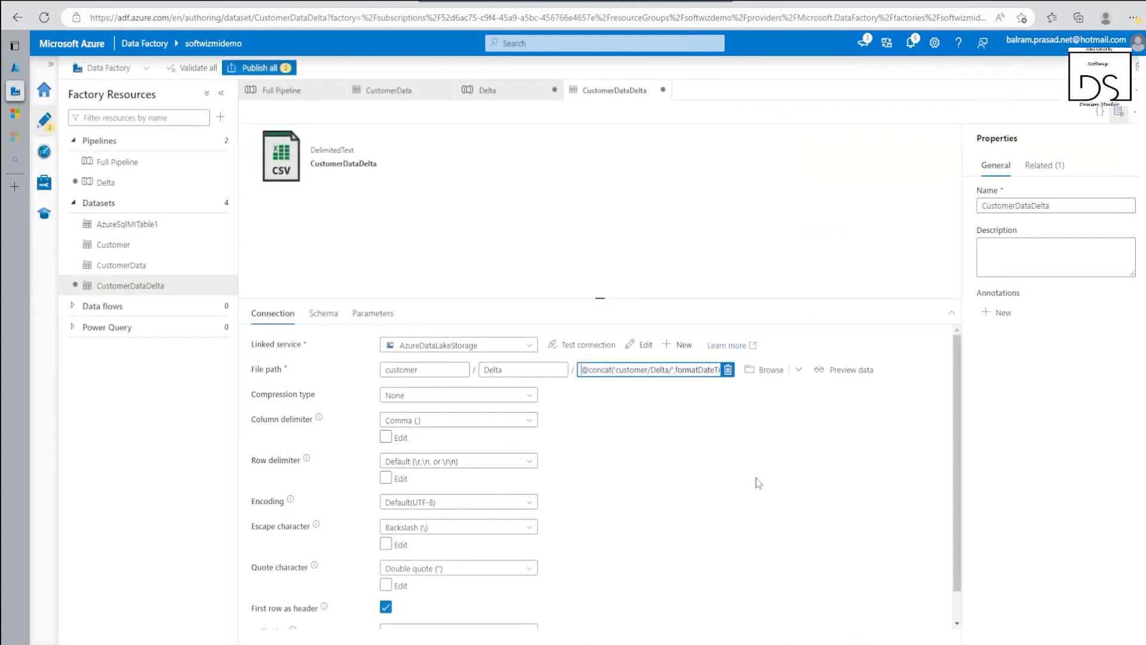
{"action": "left_click", "coordinate": [512, 386]}
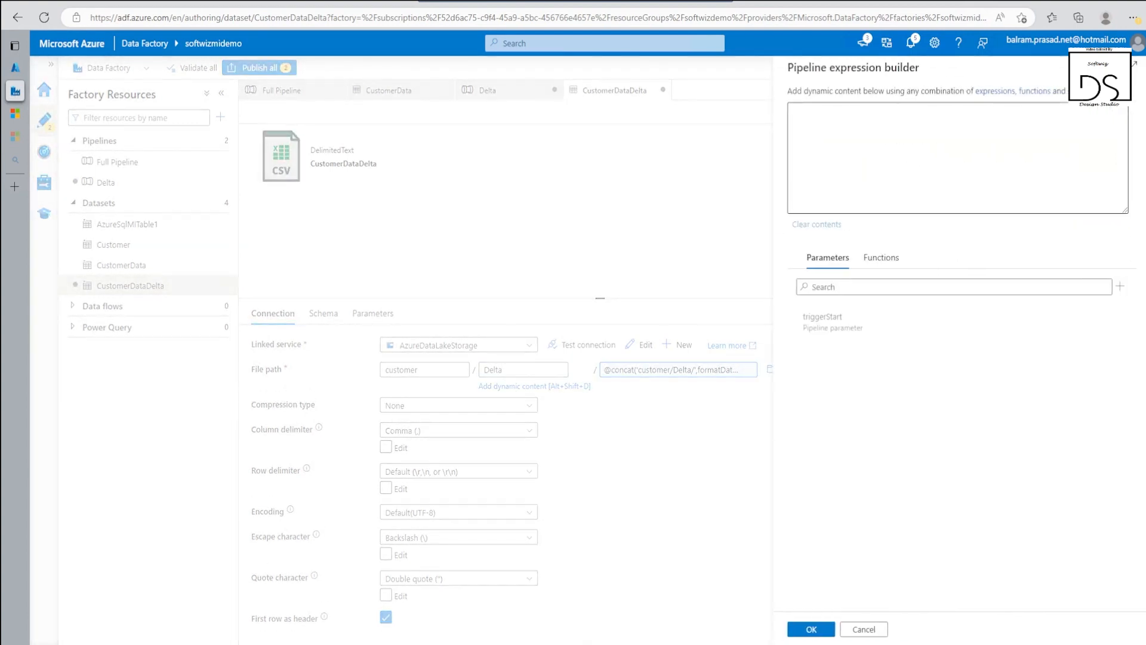
{"action": "key", "text": "ctrl+v"}
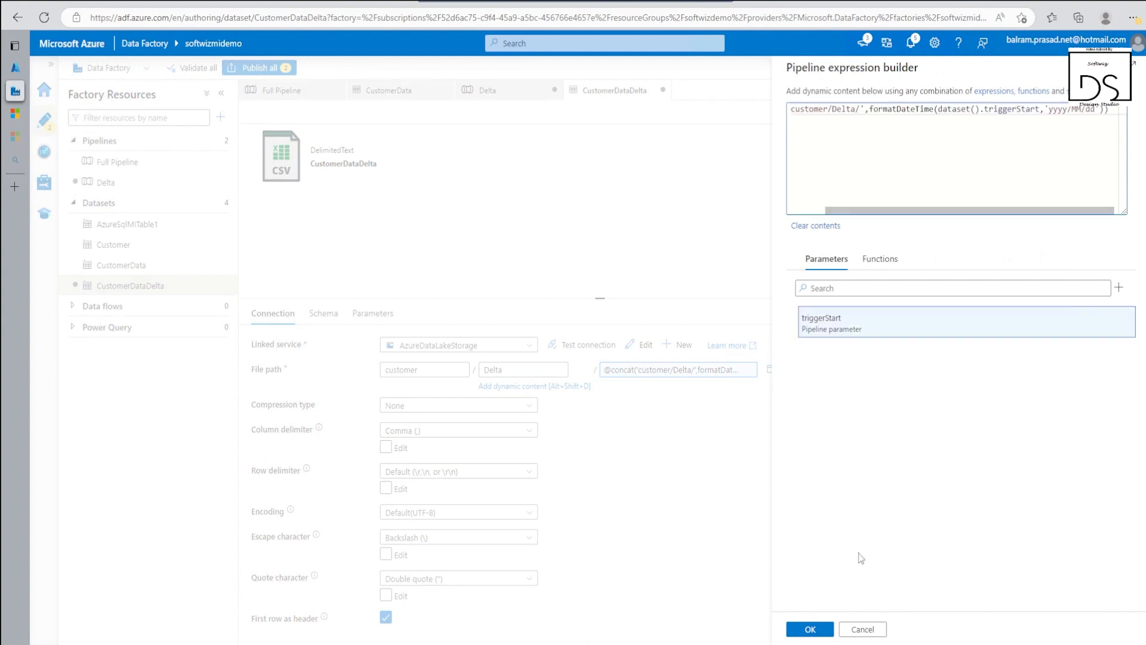
{"action": "left_click", "coordinate": [810, 628]}
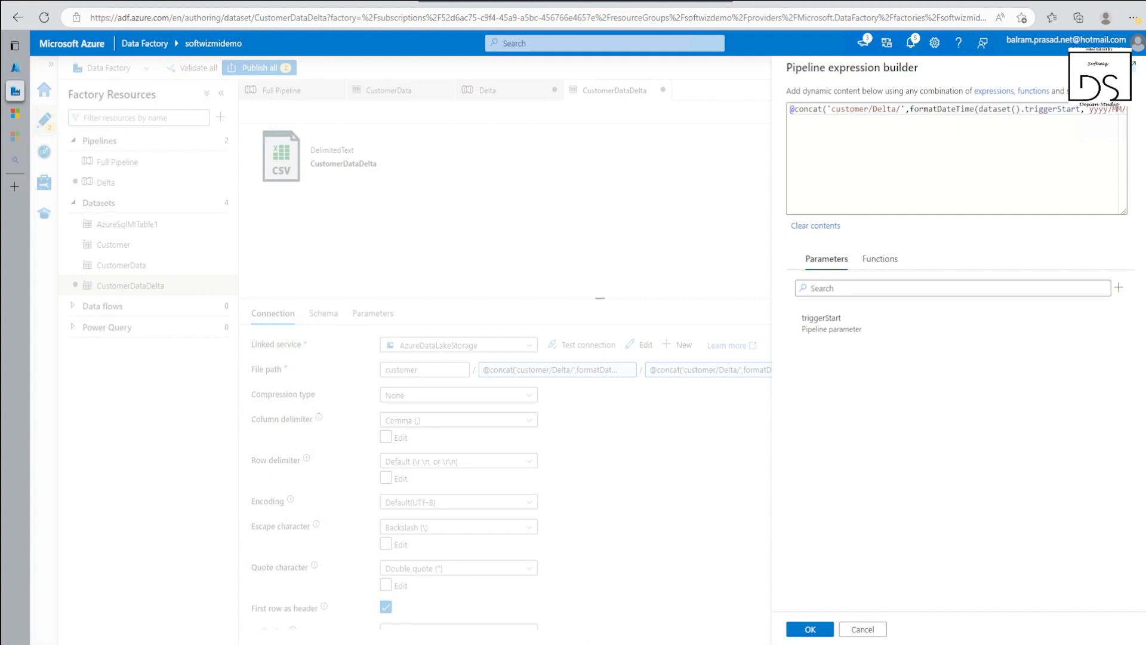
Replace the dataset's file name expression with a concat expression that begins with formatDateTime of the dataset's triggerStart parameter
{"action": "key", "text": "ctrl+a"}
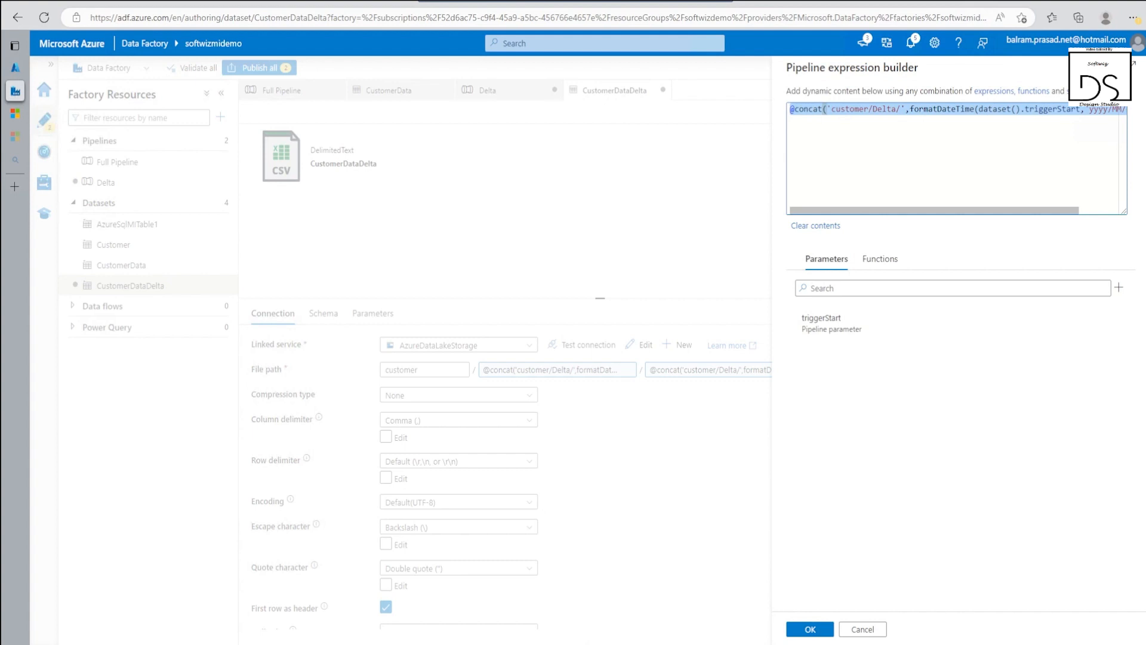
{"action": "key", "text": "ctrl+v"}
{"action": "left_click", "coordinate": [810, 629]}
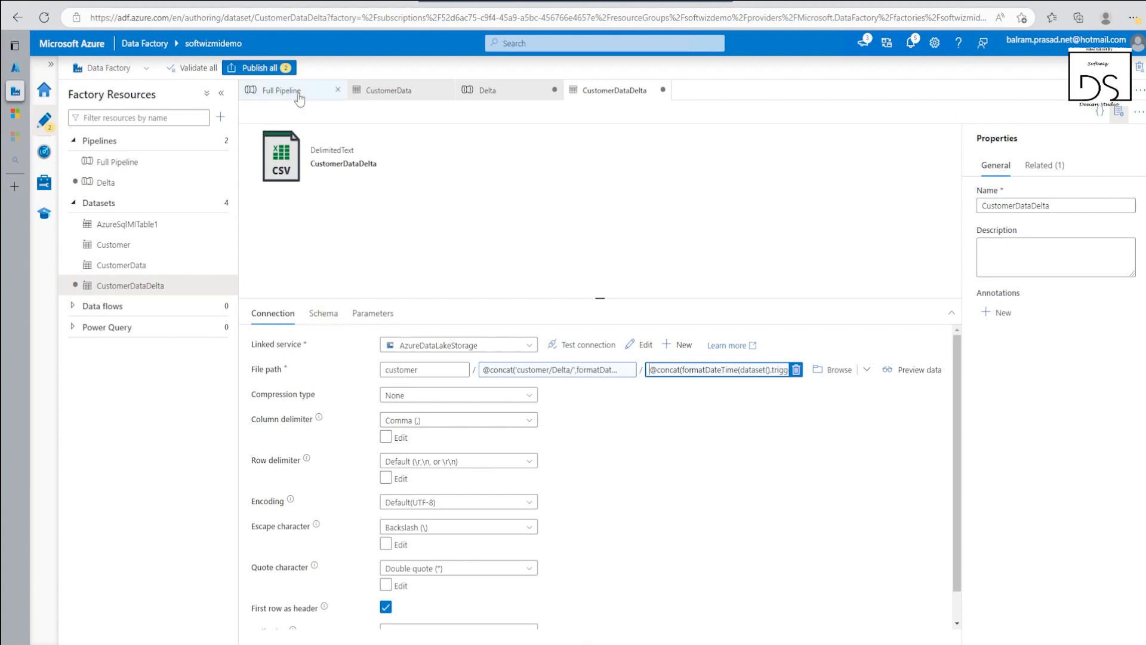
{"action": "left_click", "coordinate": [276, 90]}
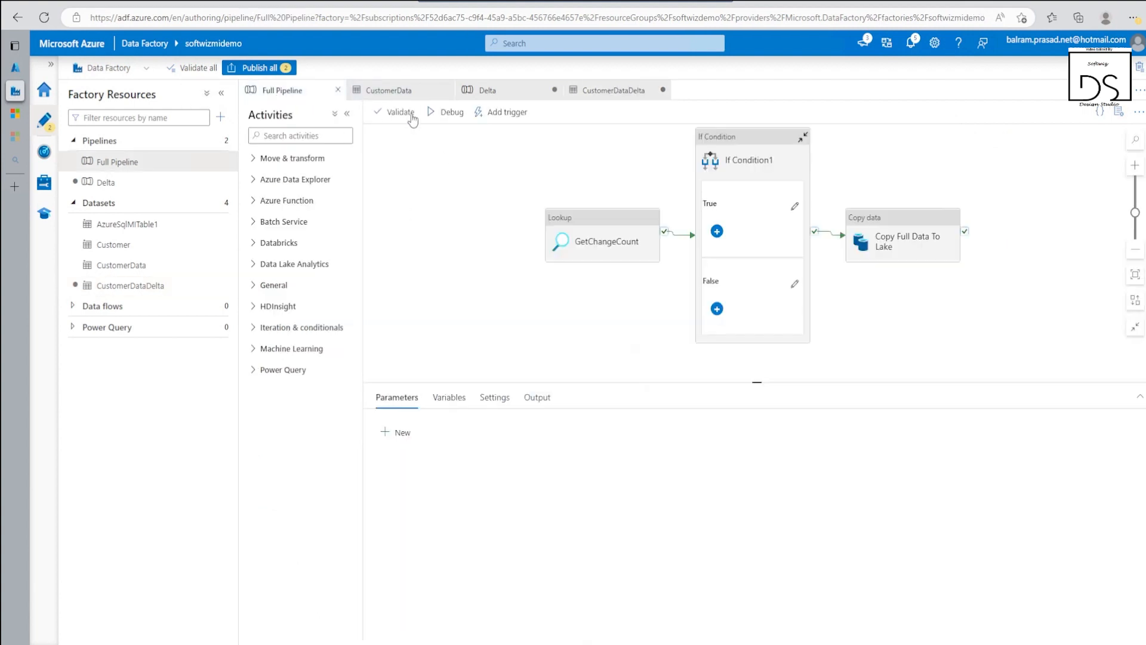
{"action": "left_click", "coordinate": [487, 89]}
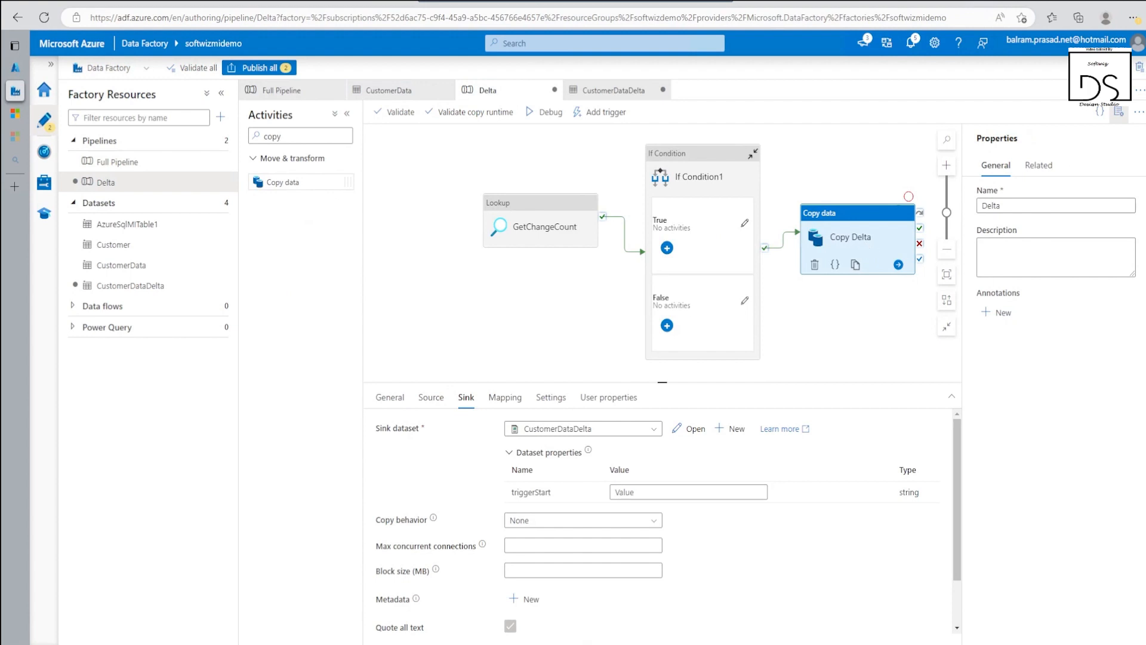
{"action": "left_click", "coordinate": [650, 495]}
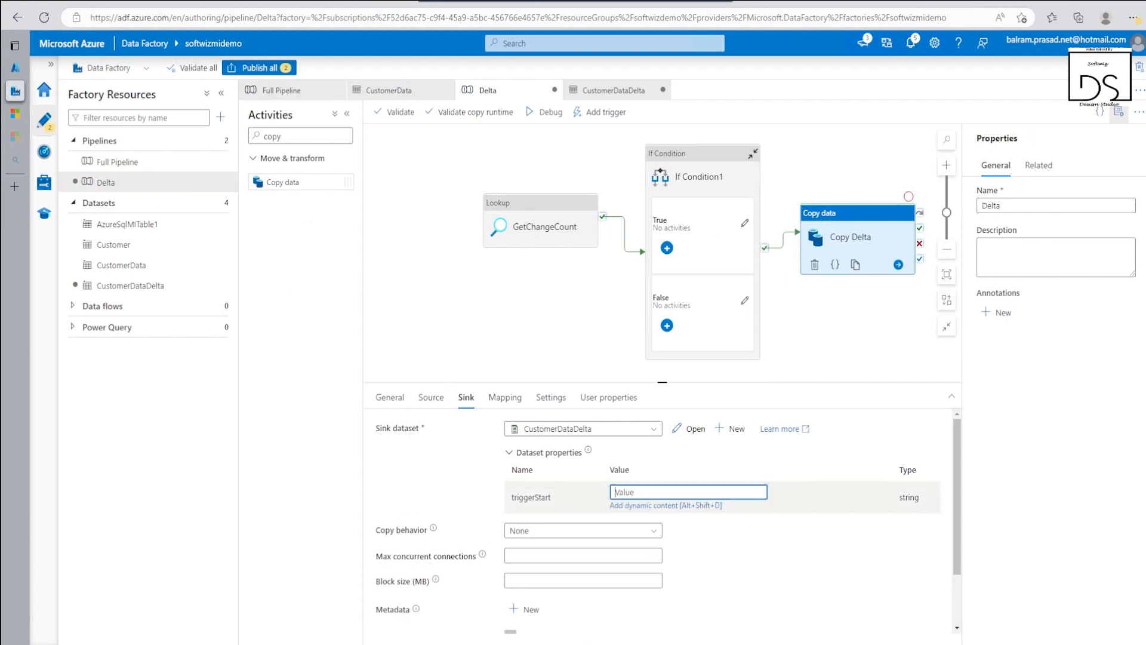
{"action": "left_click", "coordinate": [650, 507]}
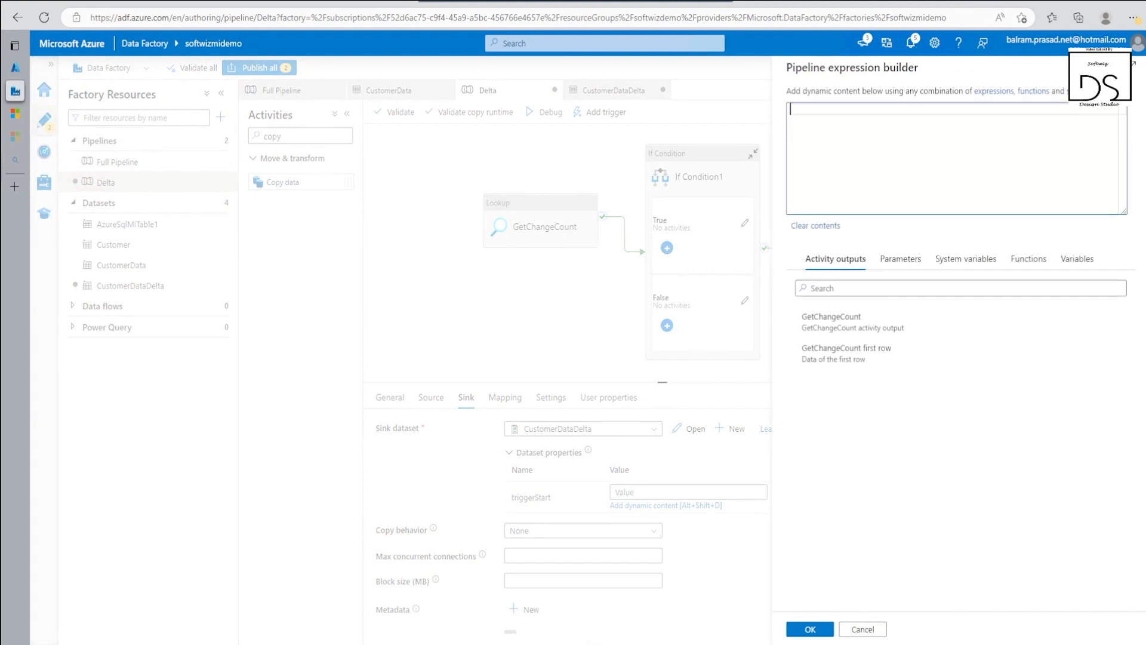
{"action": "key", "text": "ctrl+v"}
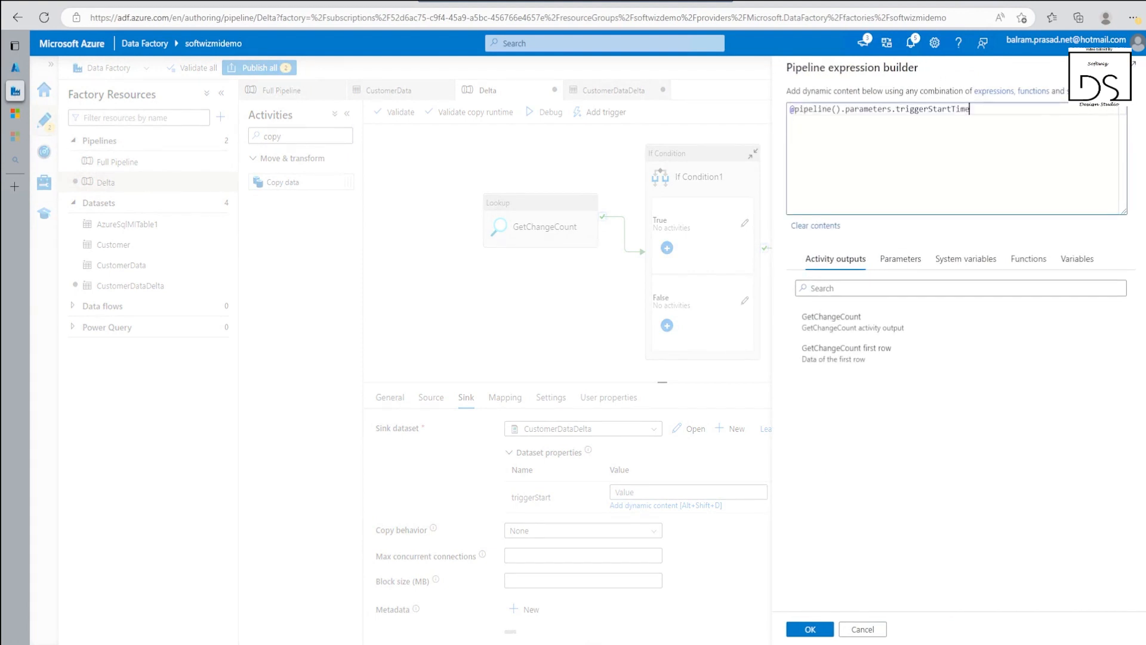
{"action": "left_click", "coordinate": [803, 632]}
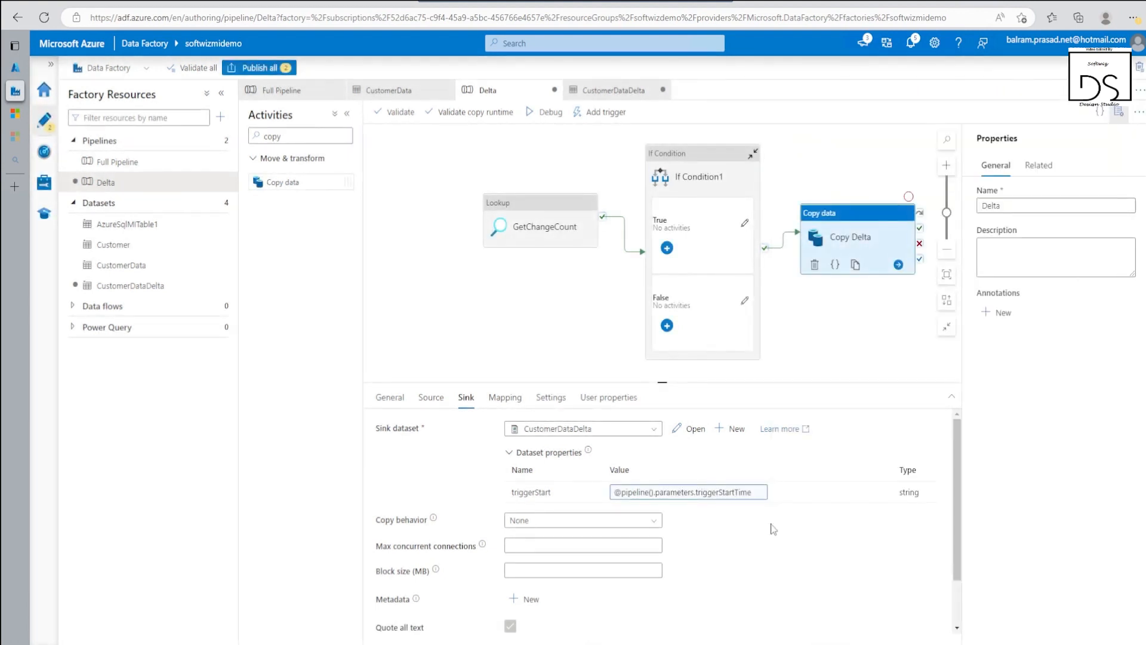
Publish the new Delta pipeline and CustomerDataDelta dataset, and display the Delta pipeline's own parameters
{"action": "left_click", "coordinate": [254, 69]}
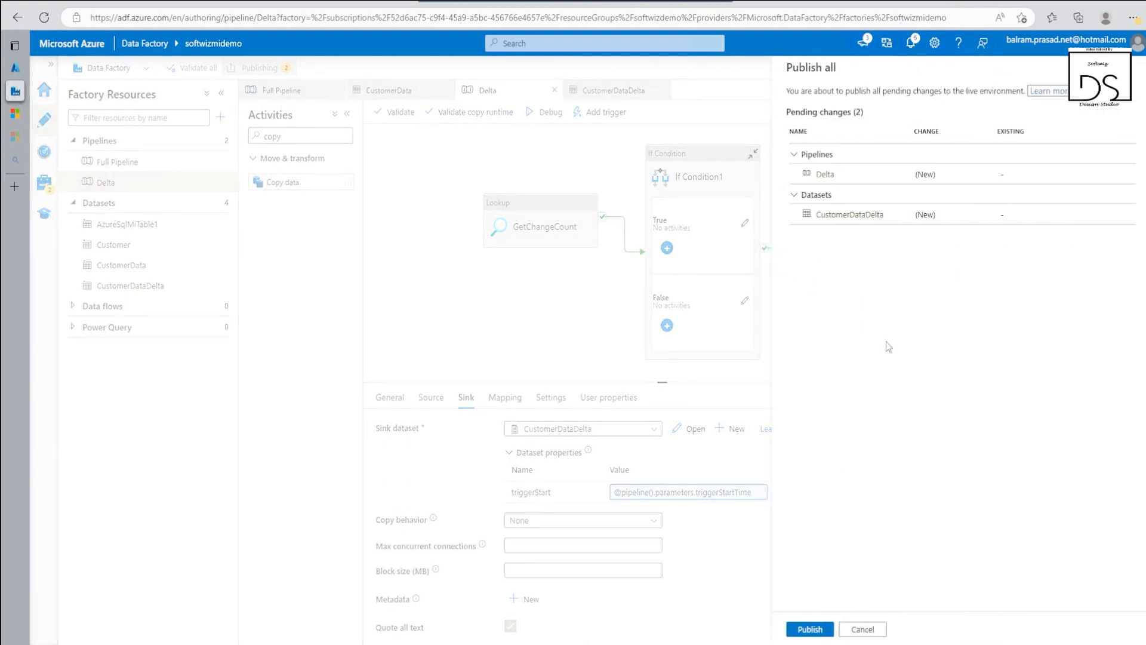
{"action": "left_click", "coordinate": [810, 632]}
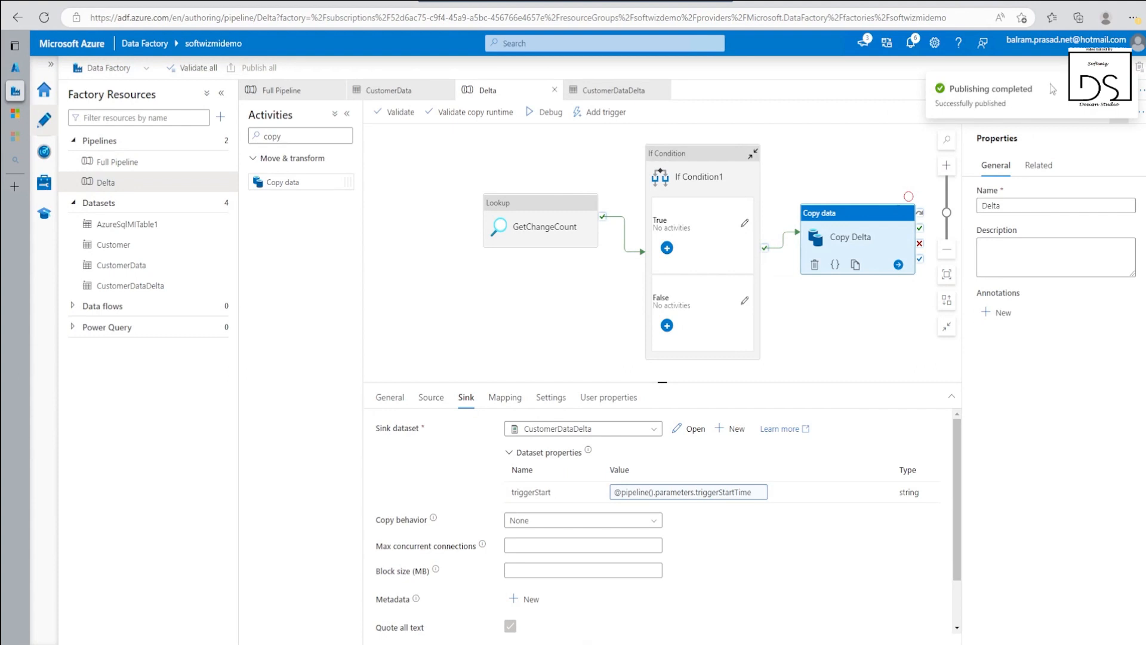
{"action": "left_click", "coordinate": [416, 262]}
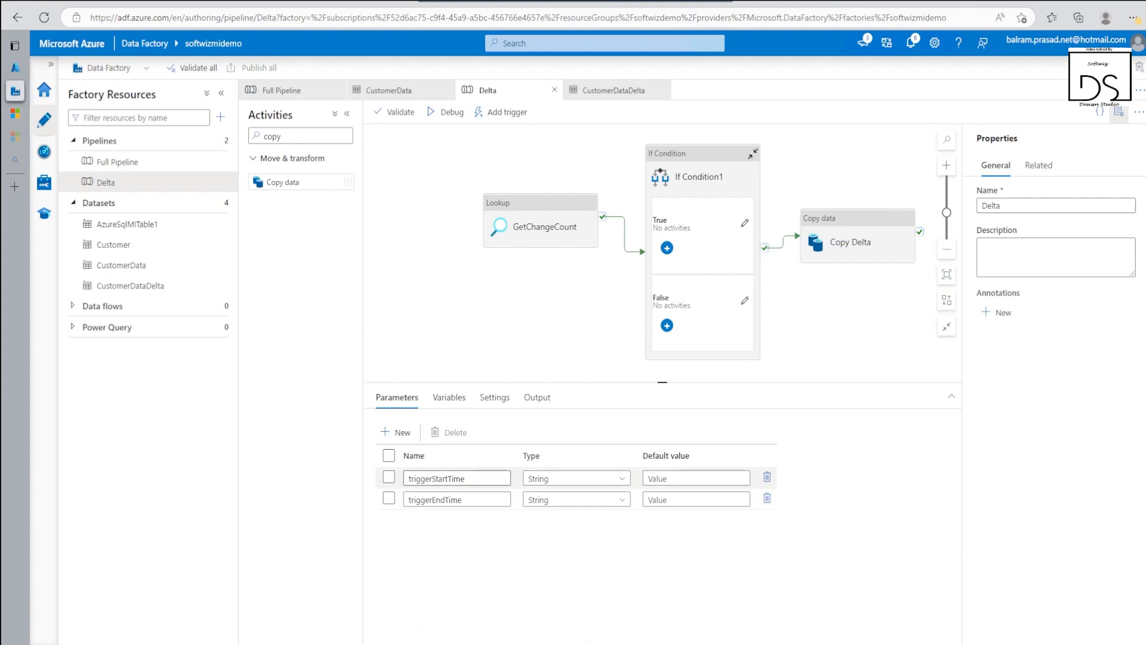
Add a new Tumbling window trigger to the Delta pipeline, recurring every 5 minutes, and continue to its run parameters
{"action": "left_click", "coordinate": [501, 116]}
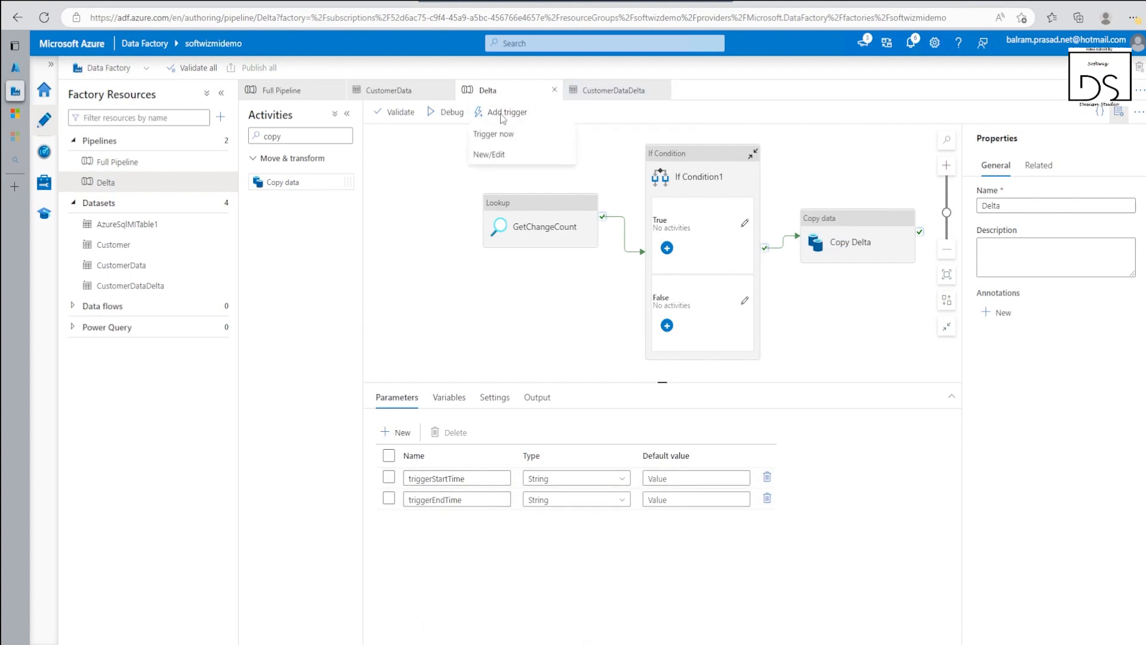
{"action": "left_click", "coordinate": [489, 154]}
{"action": "left_click", "coordinate": [835, 98]}
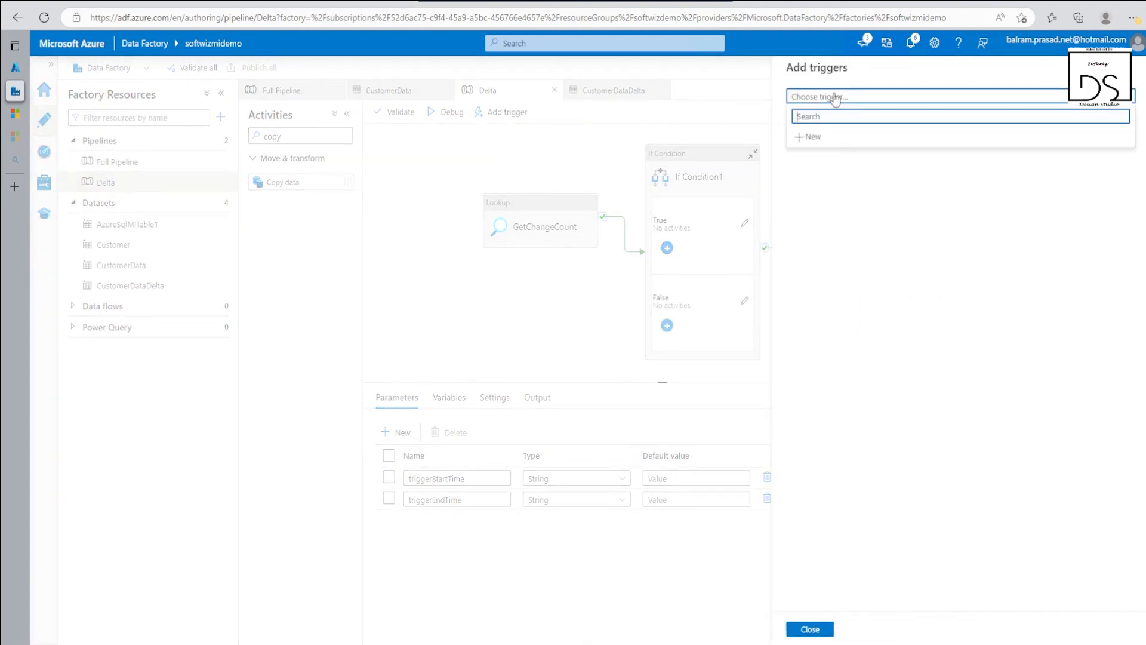
{"action": "left_click", "coordinate": [834, 138]}
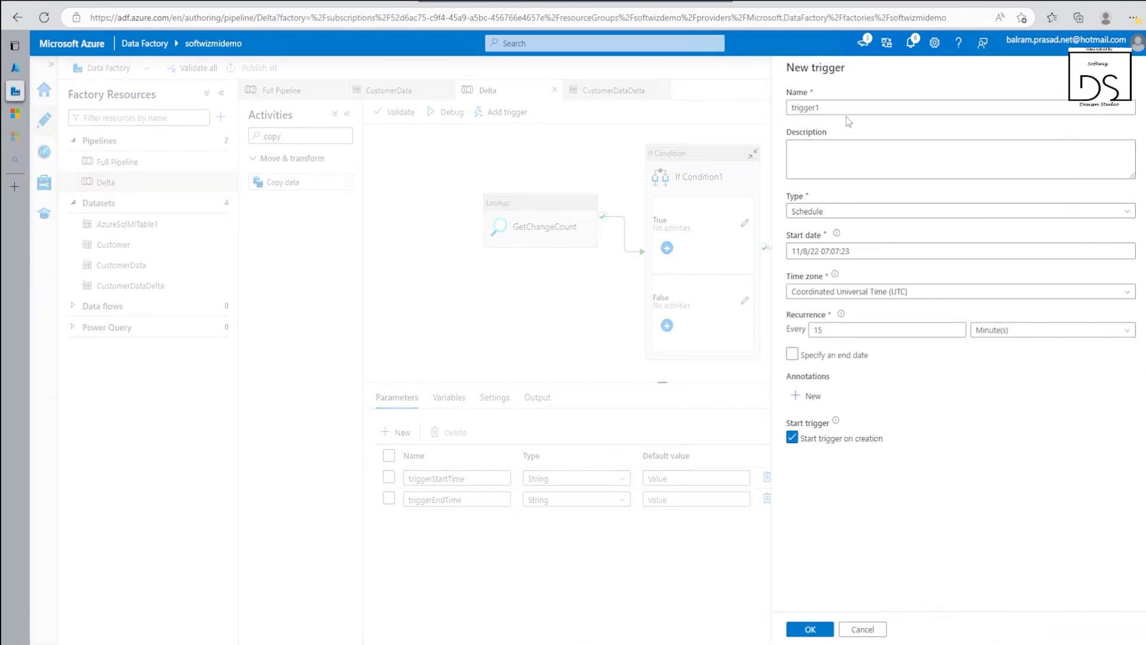
{"action": "left_click", "coordinate": [838, 212]}
{"action": "left_click", "coordinate": [828, 273]}
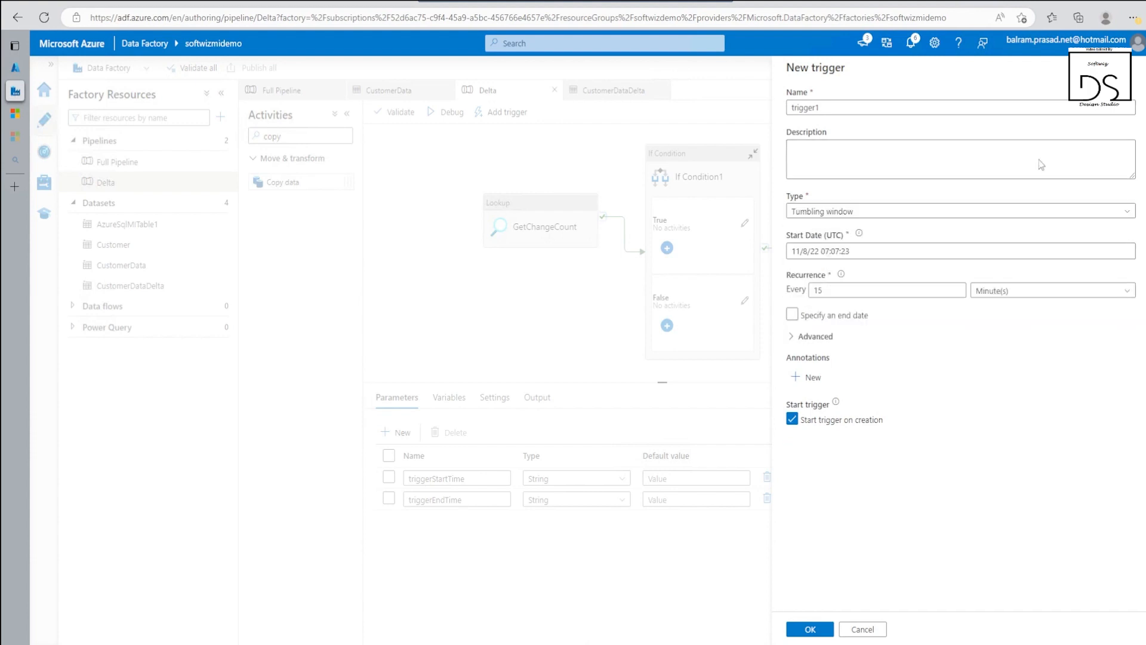
{"action": "double_click", "coordinate": [818, 290]}
{"action": "type", "text": "5"}
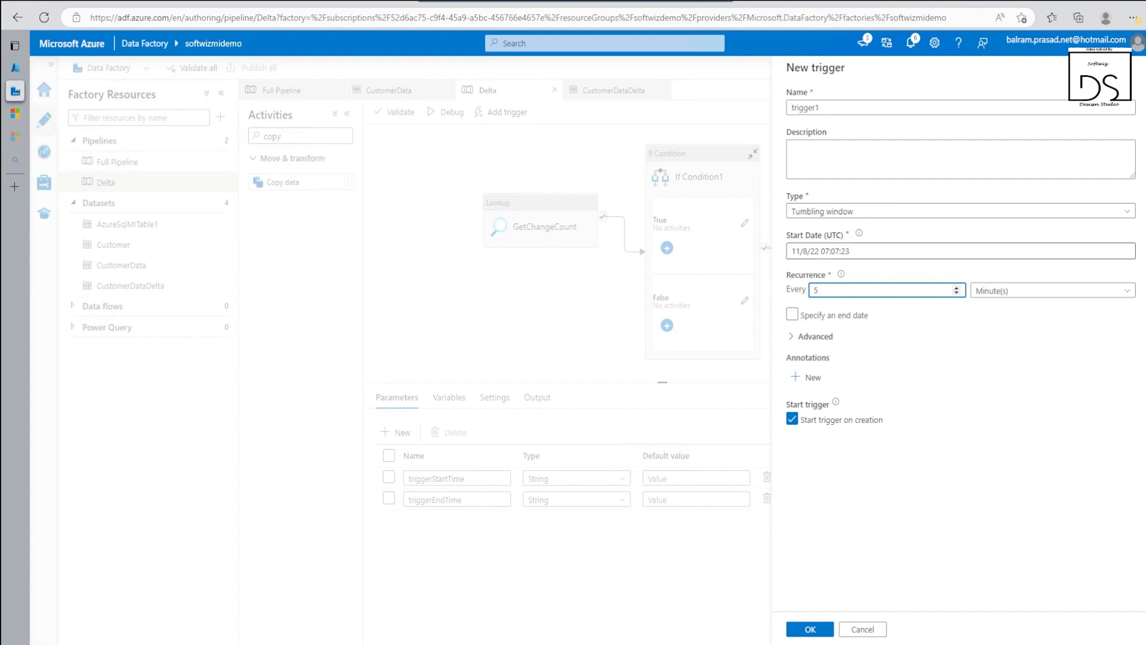
{"action": "left_click", "coordinate": [807, 630]}
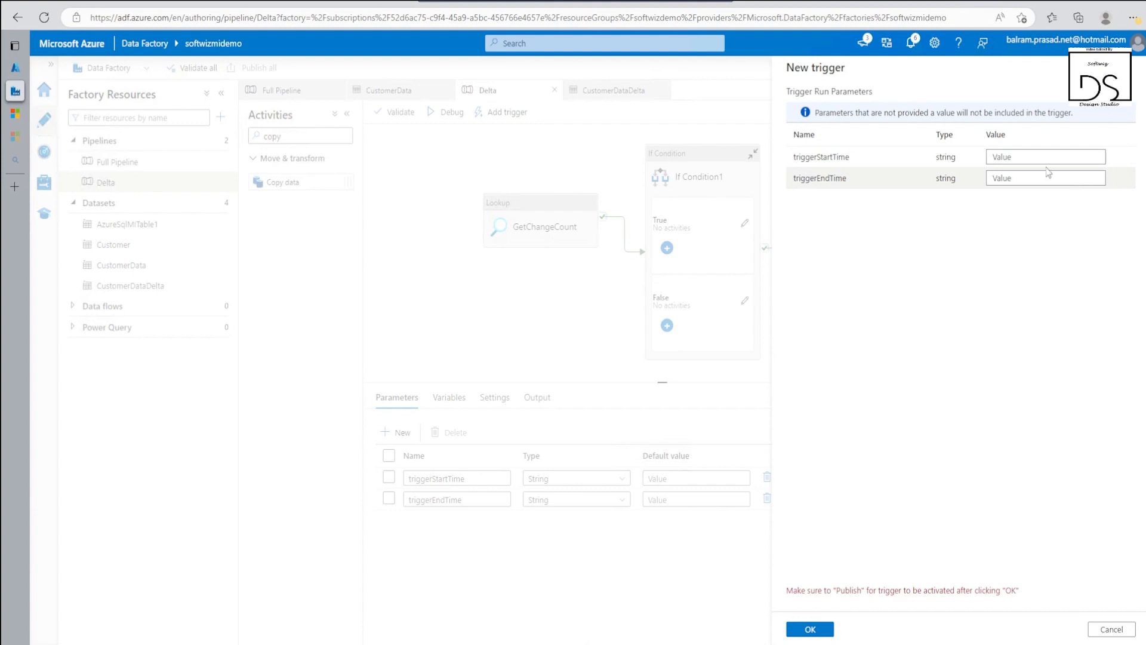
{"action": "left_click", "coordinate": [1009, 158]}
{"action": "key", "text": "ctrl+v"}
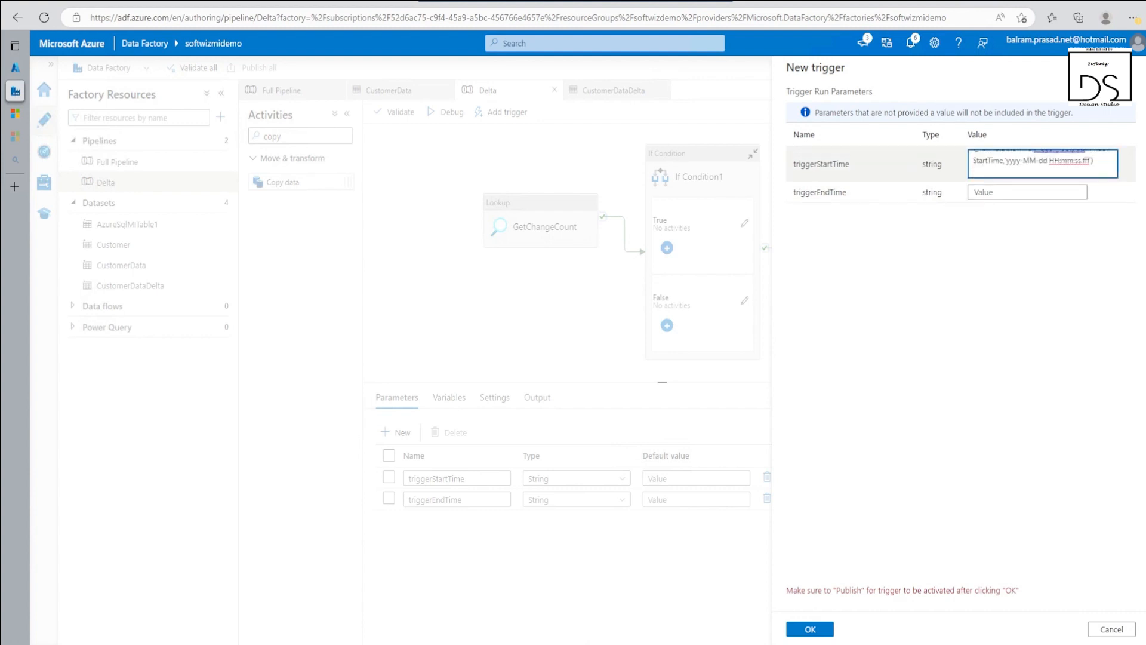
{"action": "key", "text": "BackSpace"}
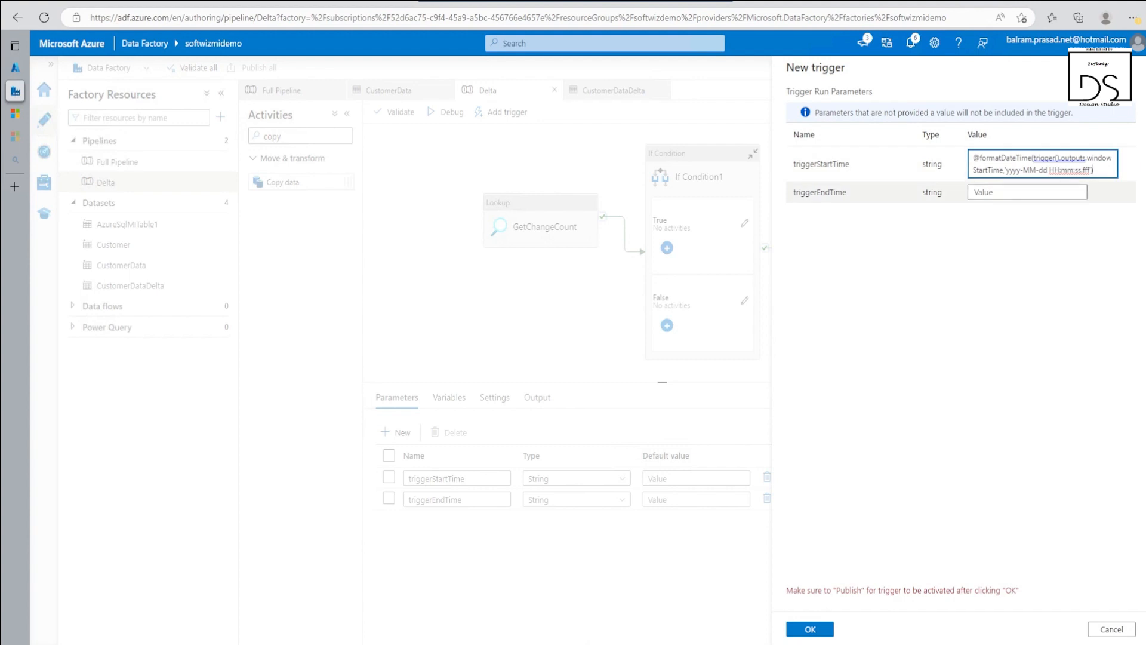
{"action": "left_click", "coordinate": [1002, 195]}
{"action": "key", "text": "ctrl+v"}
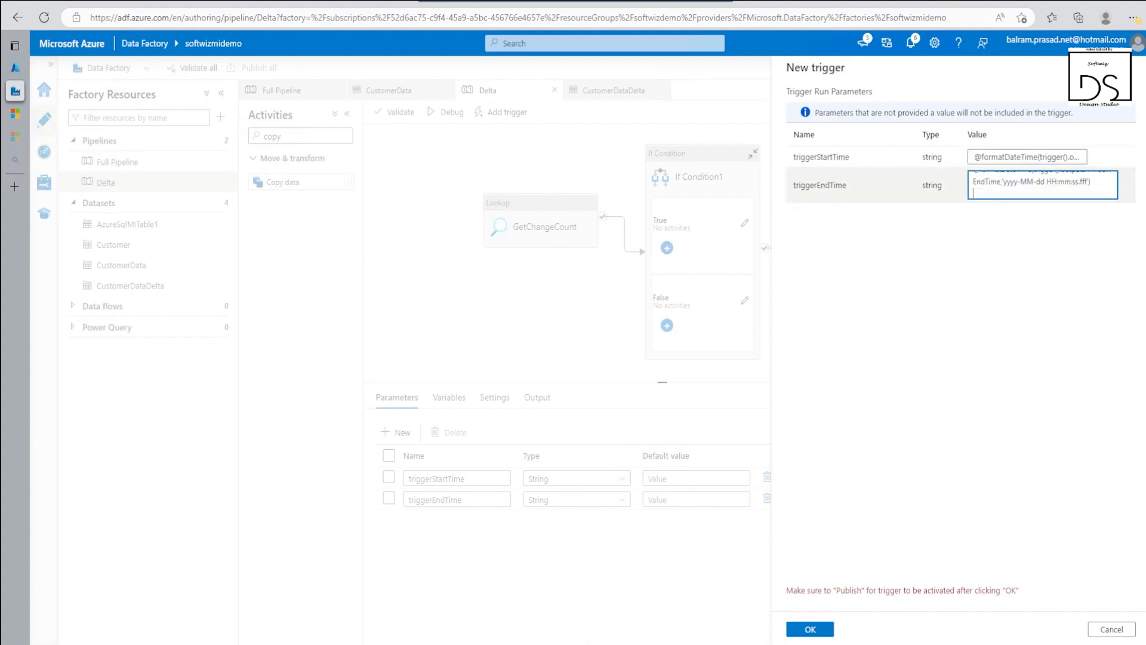
{"action": "key", "text": "BackSpace"}
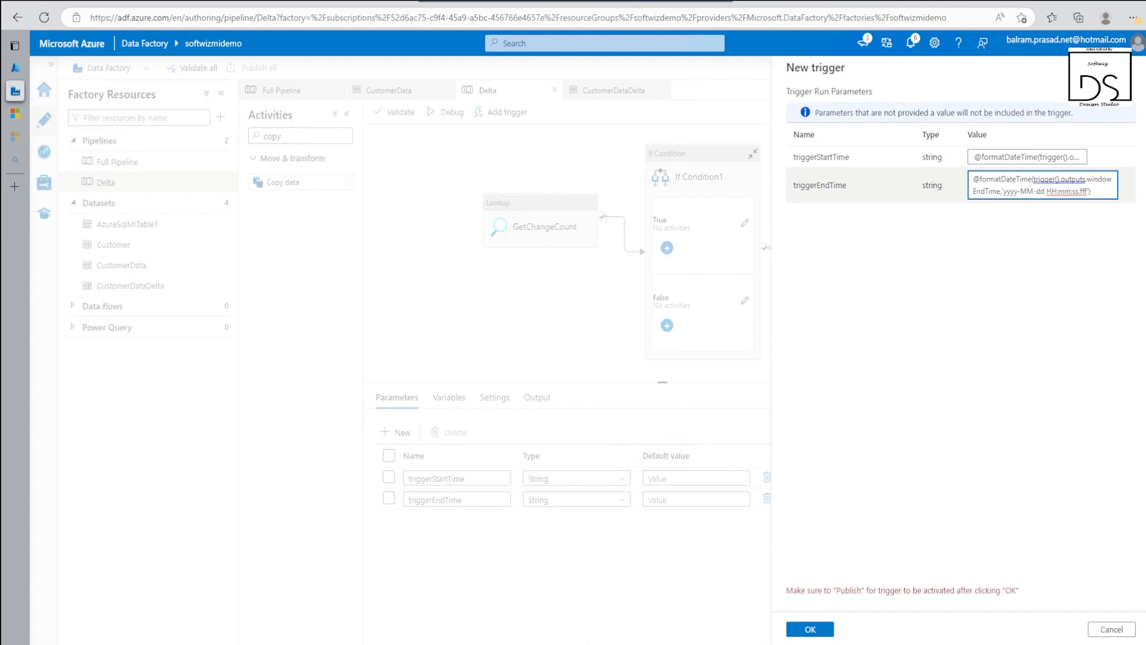
Copy windowEndTime from the expression, search the web for "windowEndTime adf", and return to the trigger's run parameters
{"action": "double_click", "coordinate": [1099, 179]}
{"action": "left_click", "coordinate": [15, 156]}
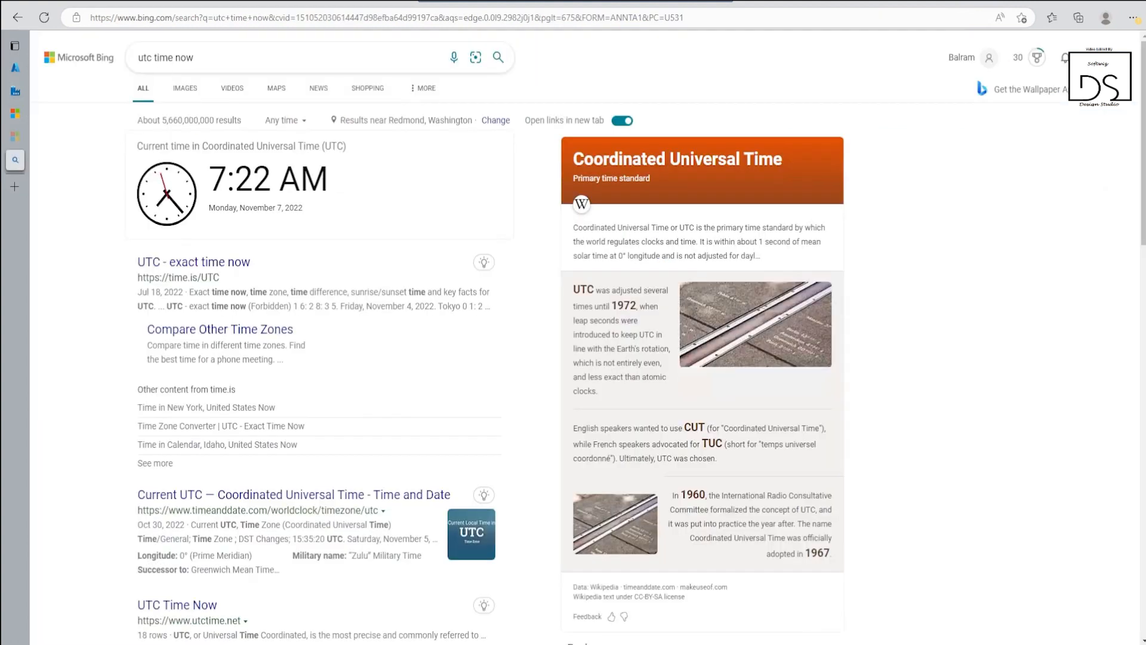
{"action": "left_click", "coordinate": [173, 58]}
{"action": "key", "text": "ctrl+v"}
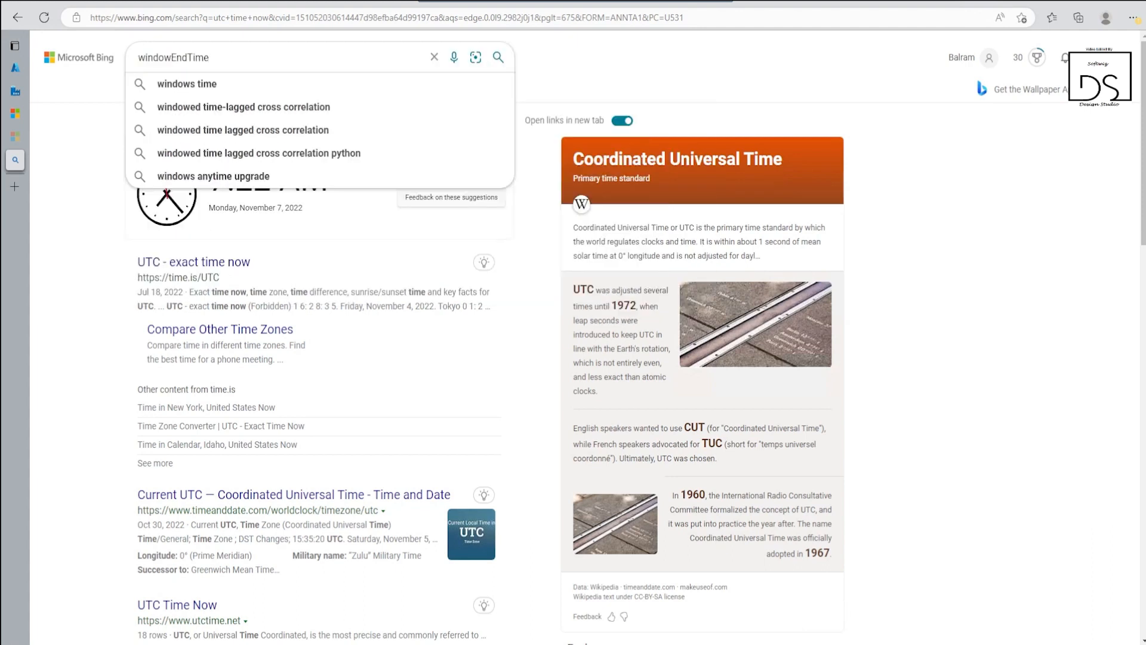
{"action": "type", "text": "adf"}
{"action": "key", "text": "Return"}
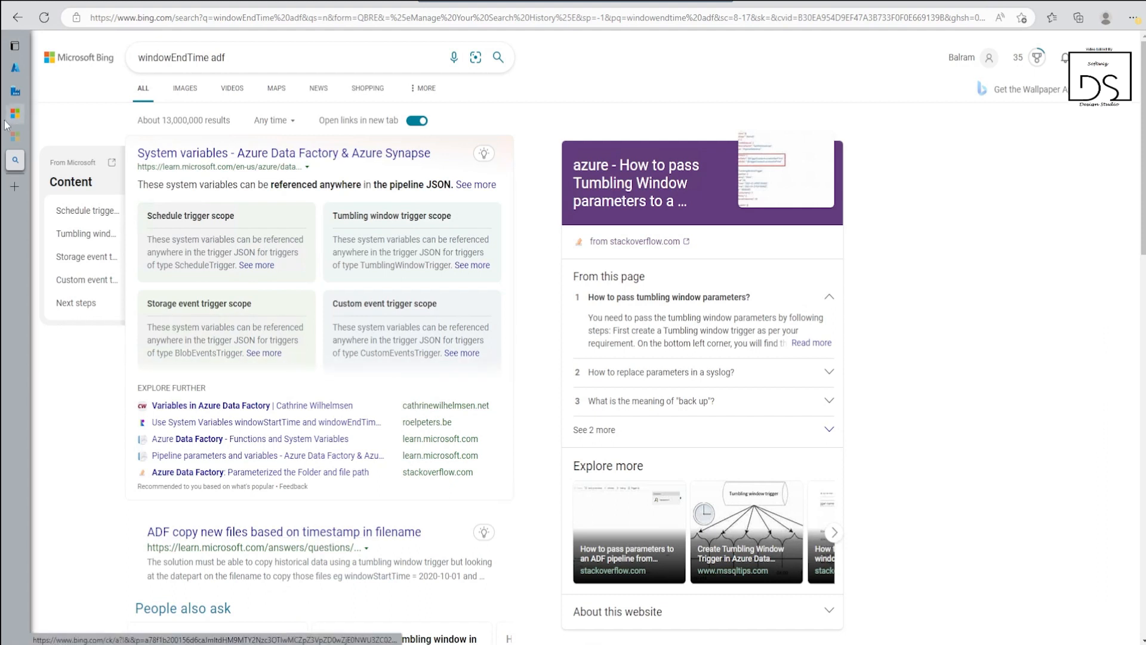
{"action": "left_click", "coordinate": [26, 137]}
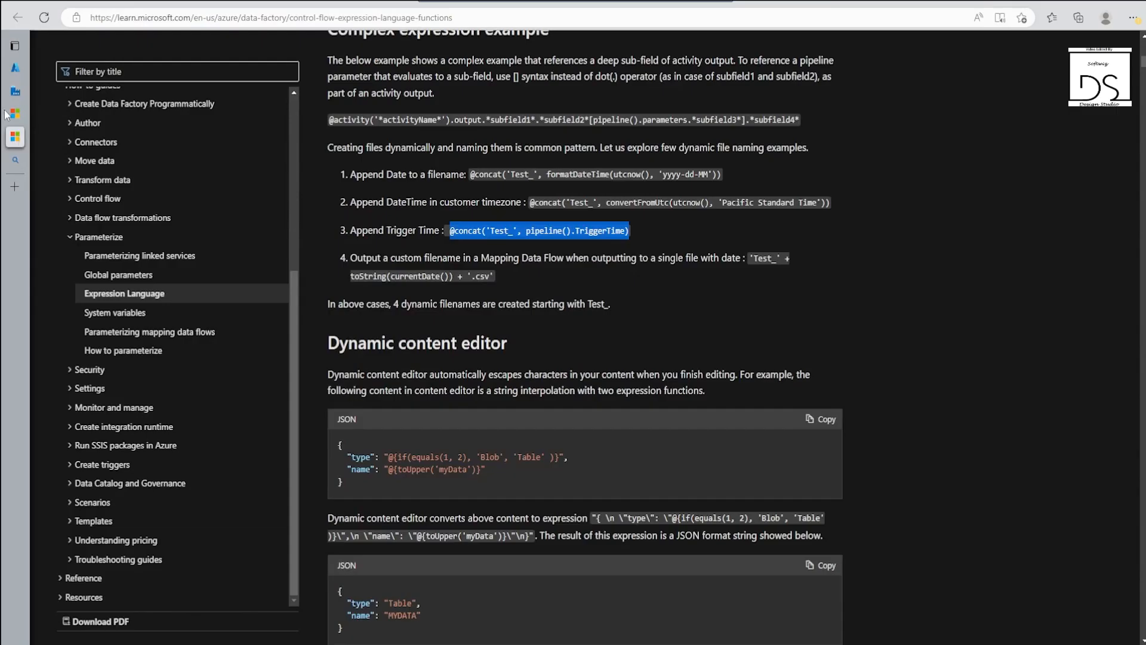
{"action": "left_click", "coordinate": [15, 114]}
{"action": "left_click", "coordinate": [18, 95]}
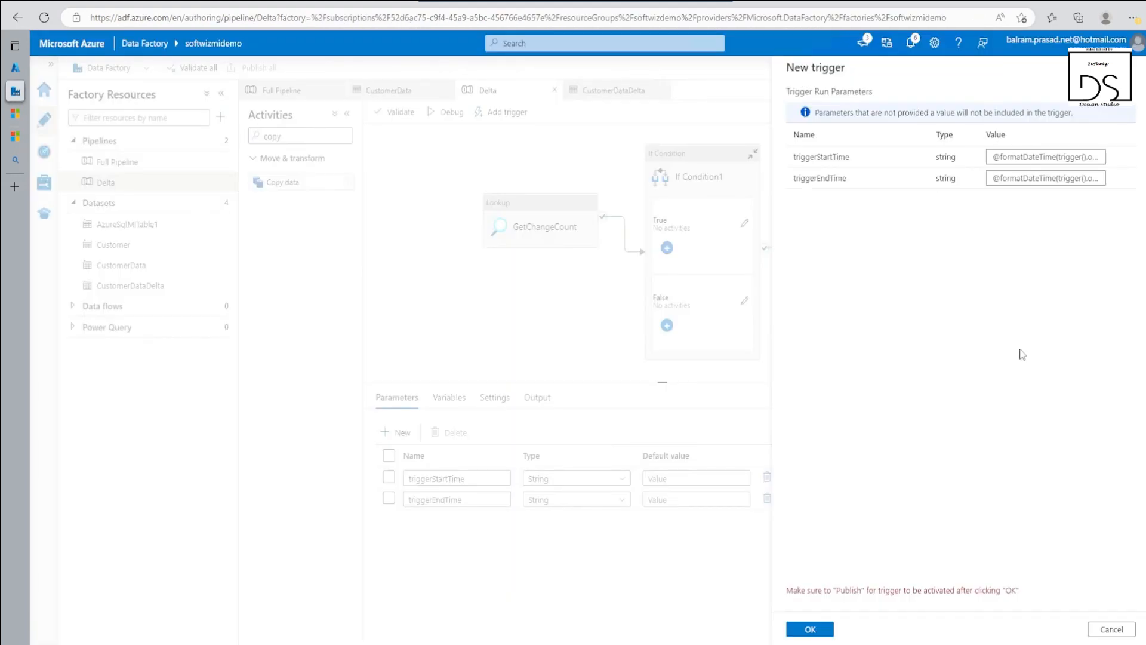
Confirm the new tumbling window trigger on the Delta pipeline and publish it to the live factory
{"action": "left_click", "coordinate": [810, 630]}
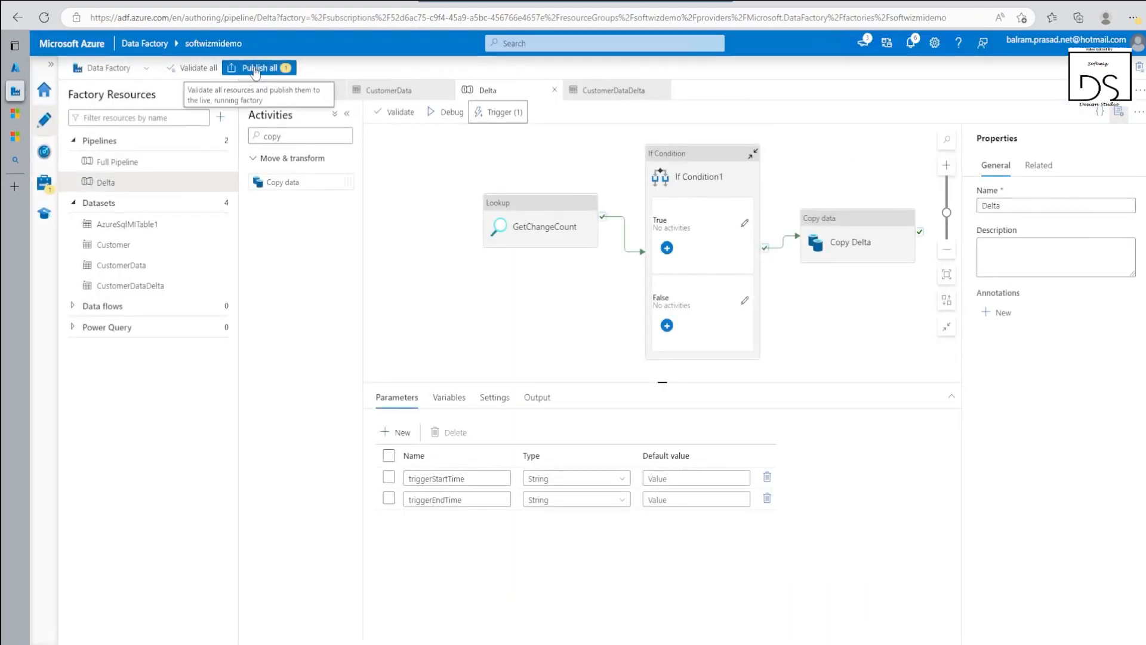
{"action": "left_click", "coordinate": [255, 70]}
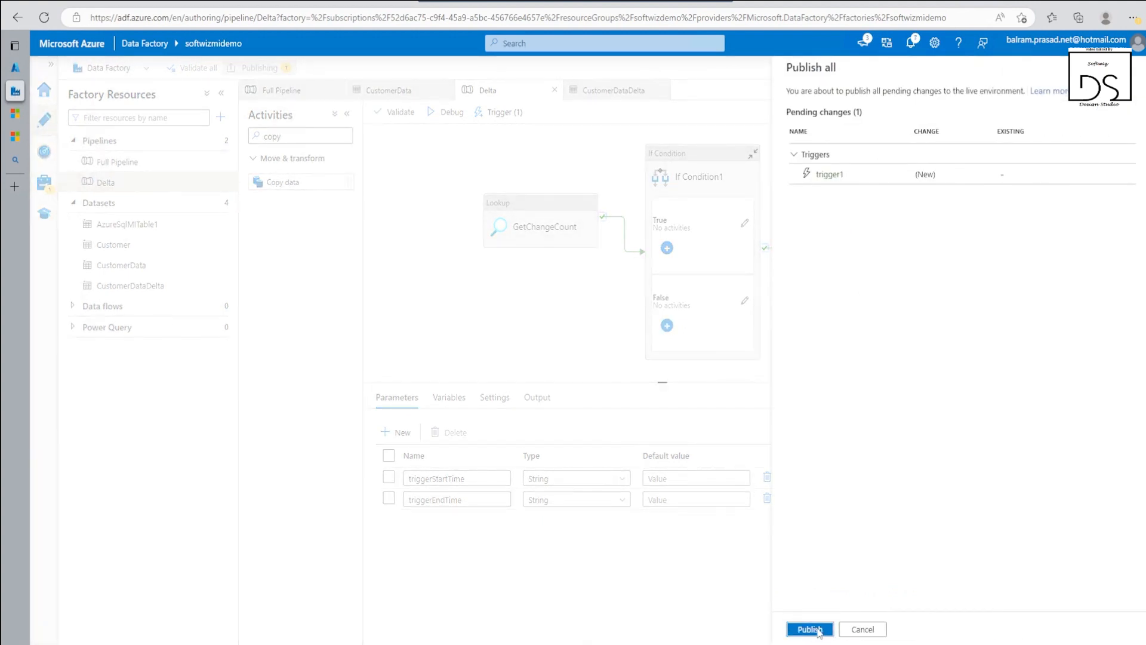
{"action": "left_click", "coordinate": [812, 633]}
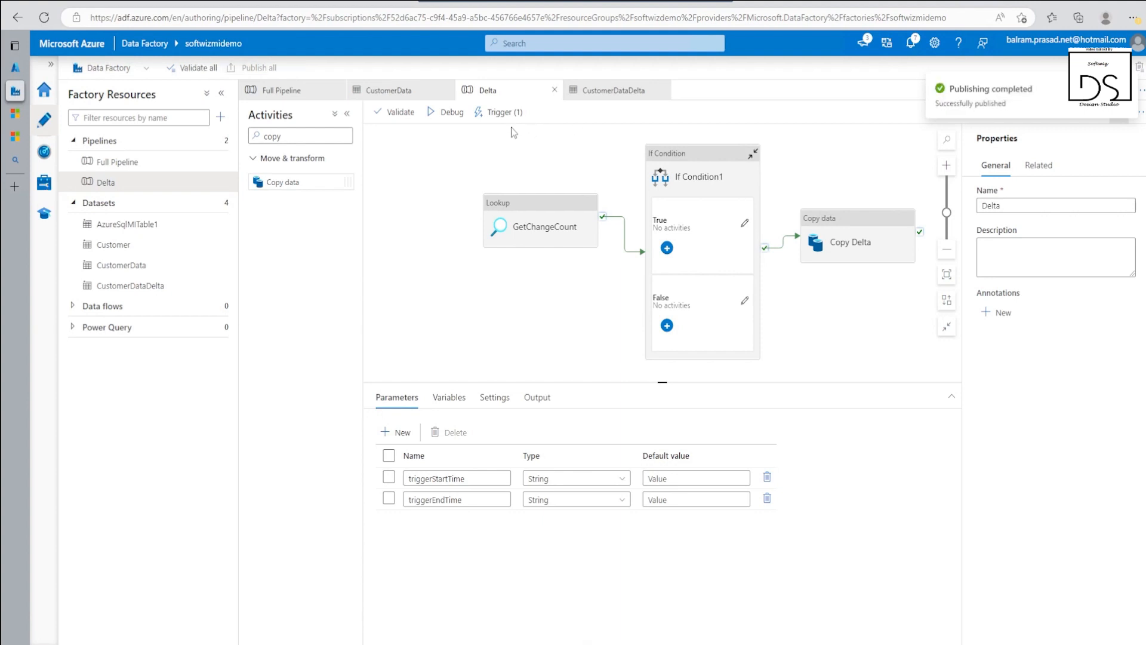
Review the published trigger's settings from the factory's list of triggers and close them without changes
{"action": "left_click", "coordinate": [502, 113]}
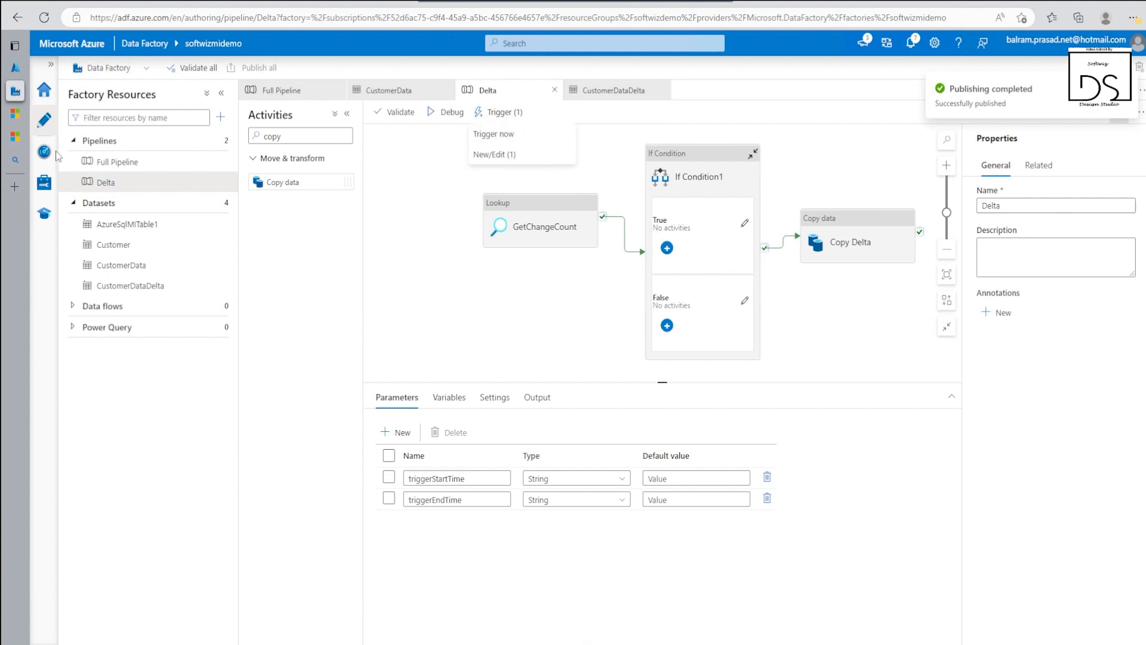
{"action": "key", "text": "Escape"}
{"action": "left_click", "coordinate": [43, 188]}
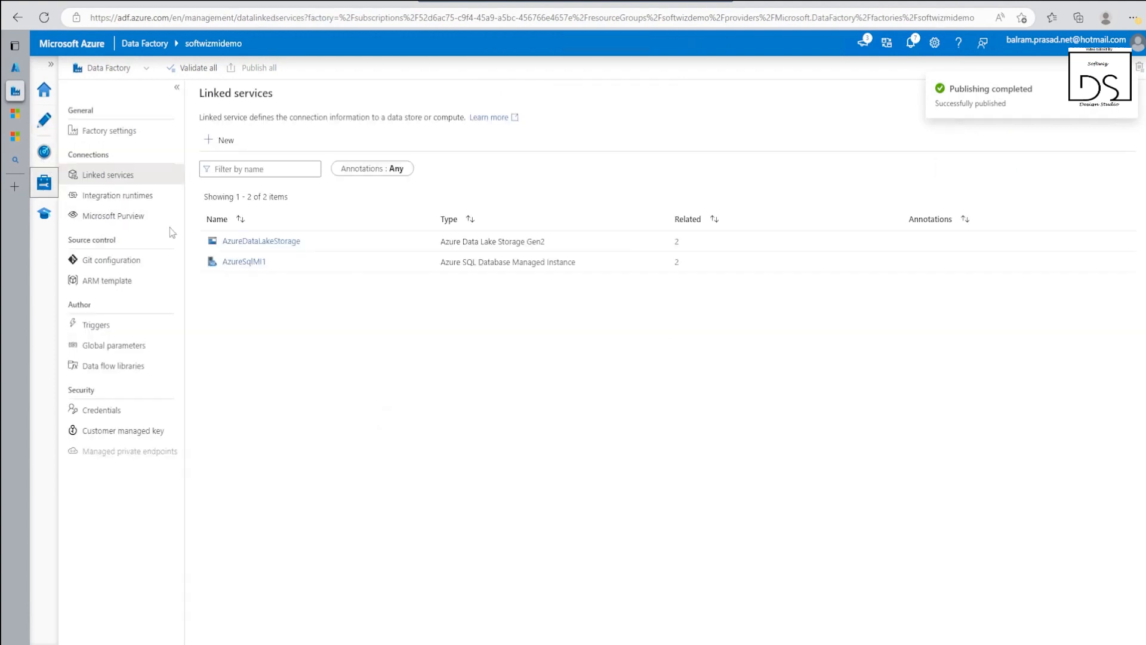
{"action": "left_click", "coordinate": [115, 328]}
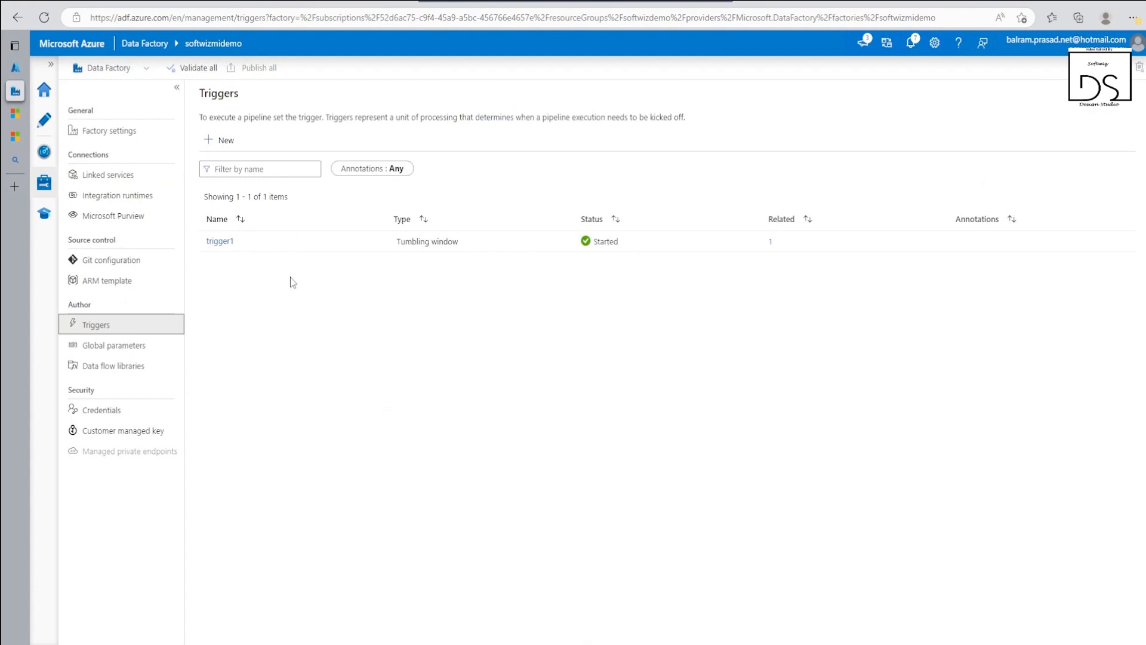
{"action": "left_click", "coordinate": [219, 242]}
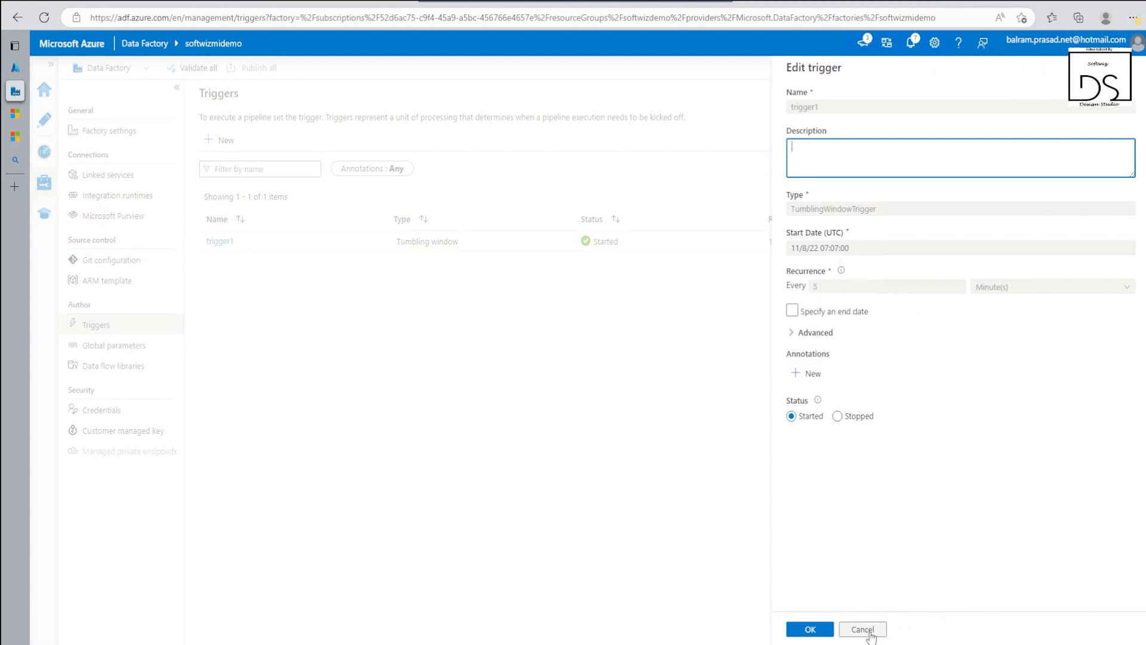
{"action": "left_click", "coordinate": [863, 629]}
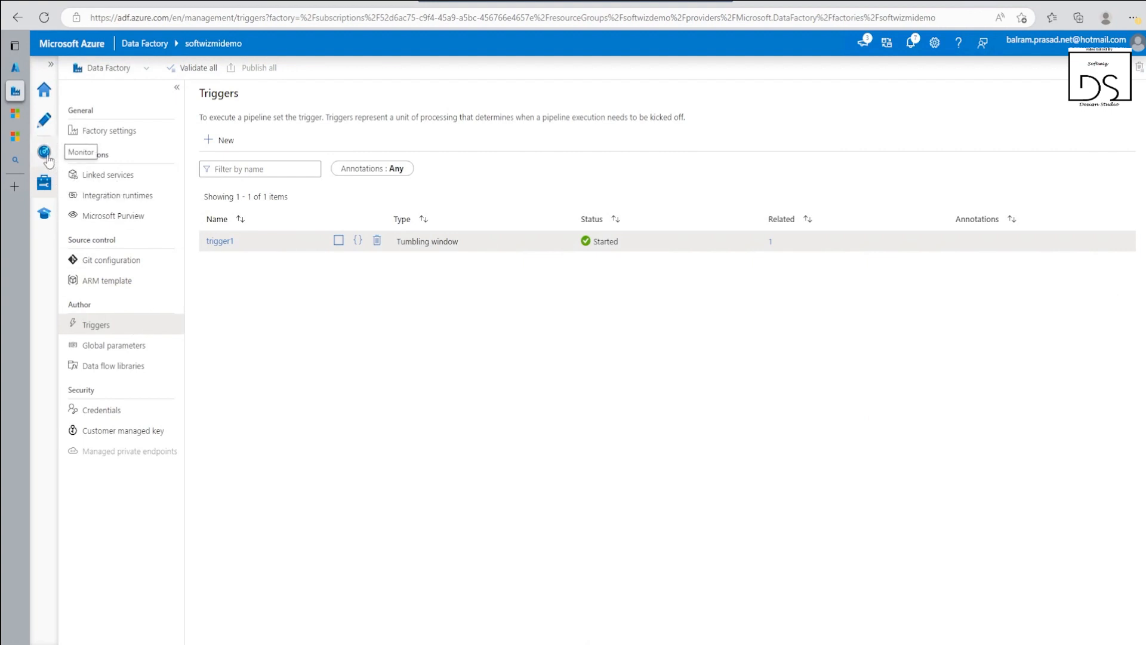
Refresh the monitored pipeline runs and open the activity details of the triggered Delta run
{"action": "left_click", "coordinate": [44, 152]}
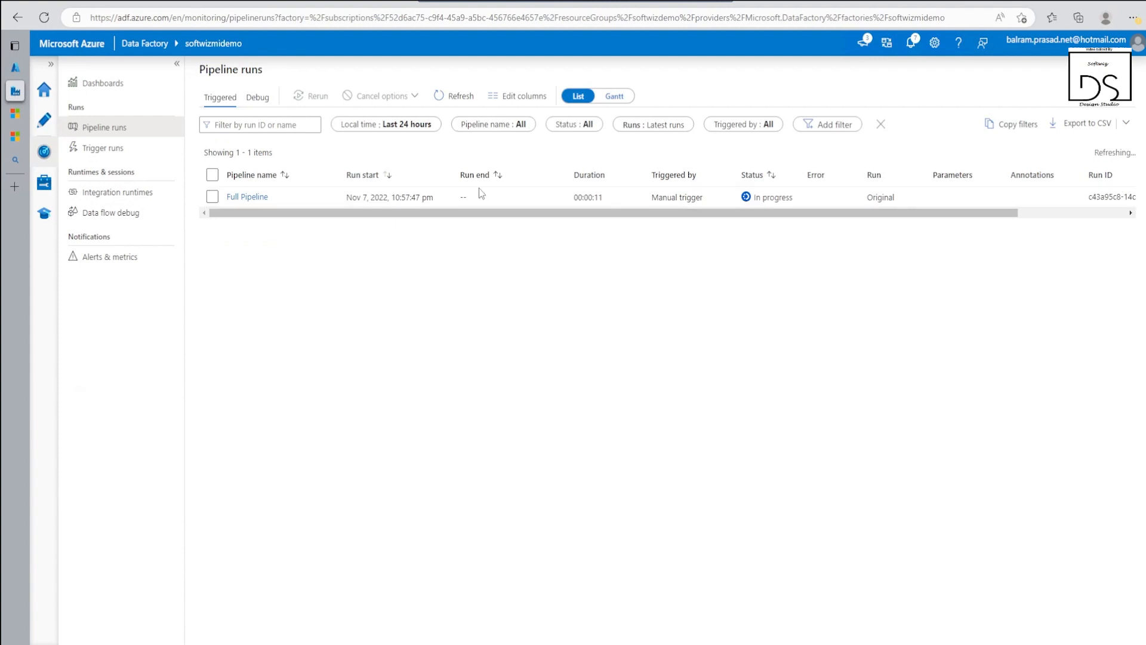
{"action": "left_click", "coordinate": [458, 97]}
{"action": "left_click", "coordinate": [458, 97]}
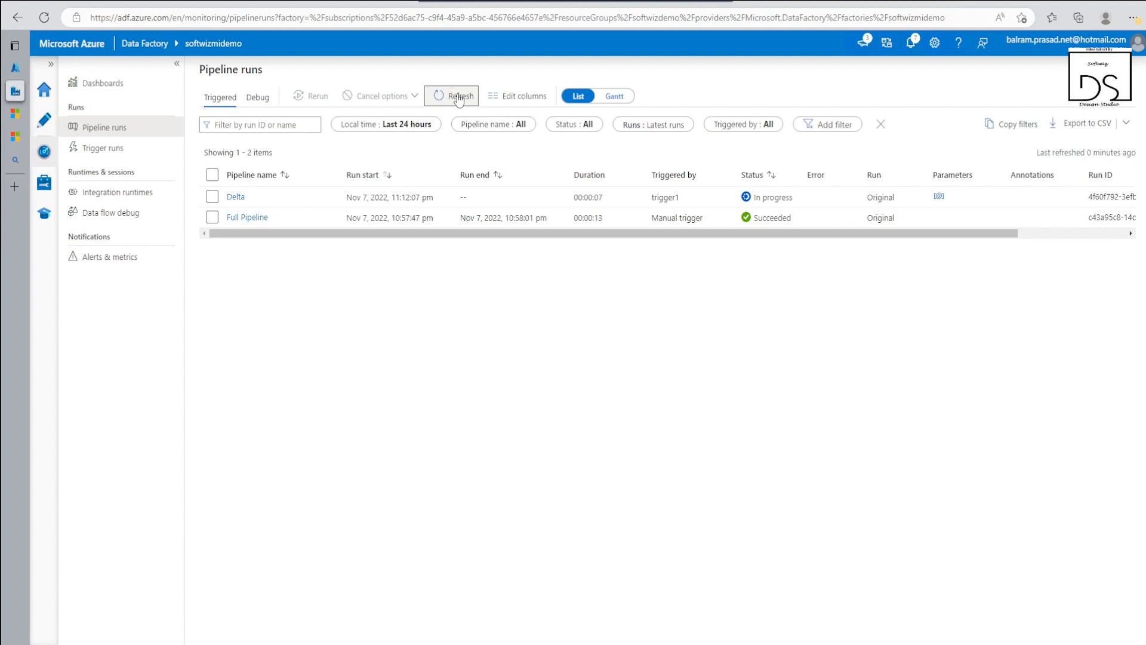
{"action": "left_click", "coordinate": [235, 198]}
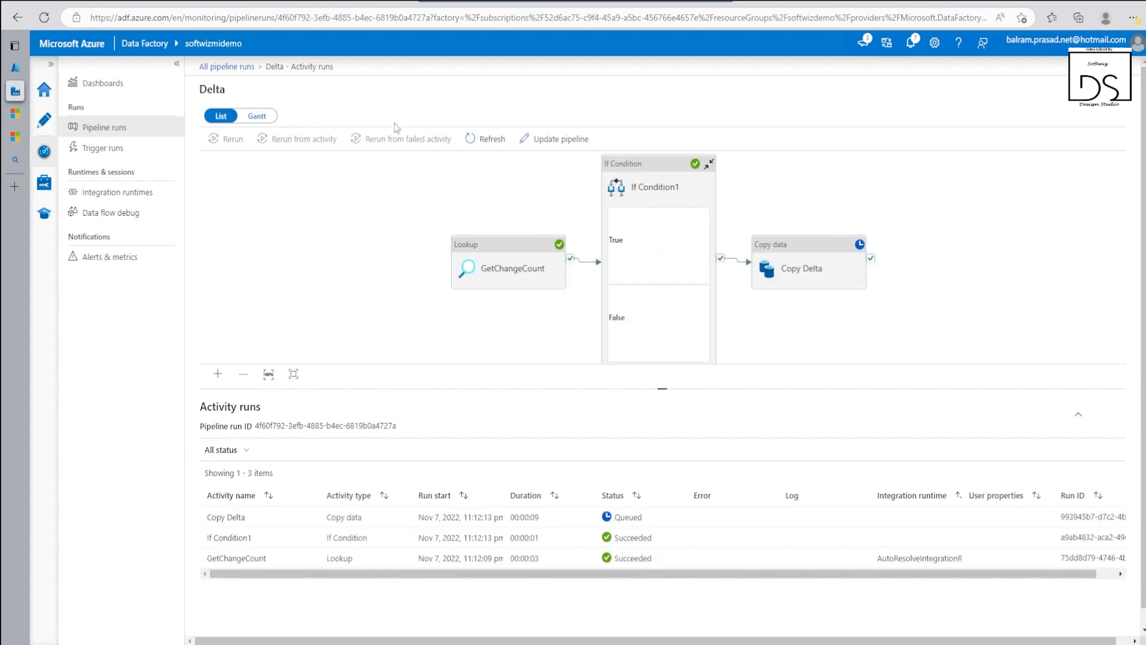
Examine the output of the GetChangeCount lookup activity in the Delta run
{"action": "scroll", "coordinate": [286, 564], "scroll_direction": "down", "scroll_amount": 1}
{"action": "left_click", "coordinate": [308, 540]}
{"action": "scroll", "coordinate": [336, 482], "scroll_direction": "down", "scroll_amount": 2}
{"action": "scroll", "coordinate": [336, 482], "scroll_direction": "down", "scroll_amount": 3}
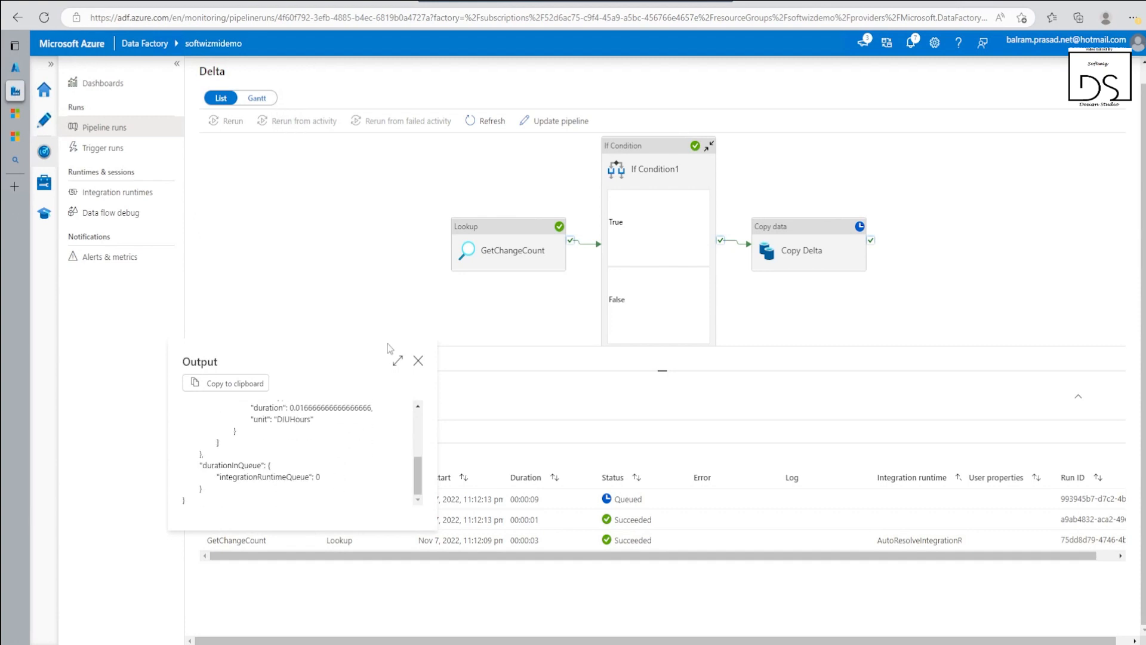
{"action": "left_click", "coordinate": [418, 360]}
Inspect the begin_time and end_time values in the GetChangeCount activity's input query
{"action": "left_click", "coordinate": [290, 541]}
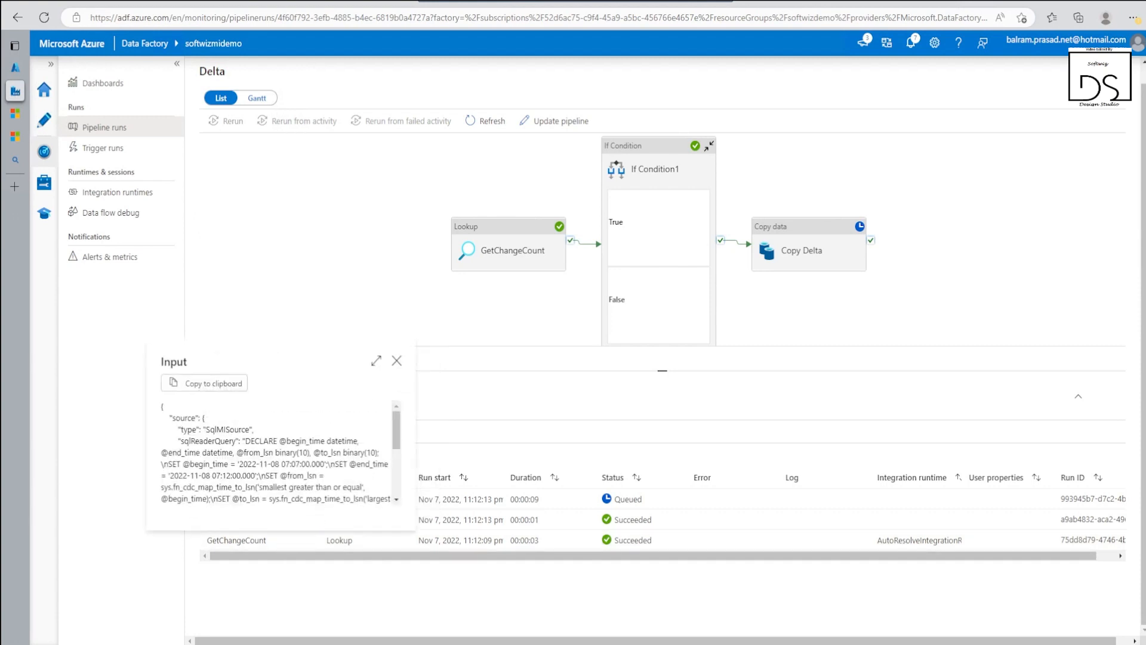
{"action": "scroll", "coordinate": [275, 454], "scroll_direction": "down", "scroll_amount": 1}
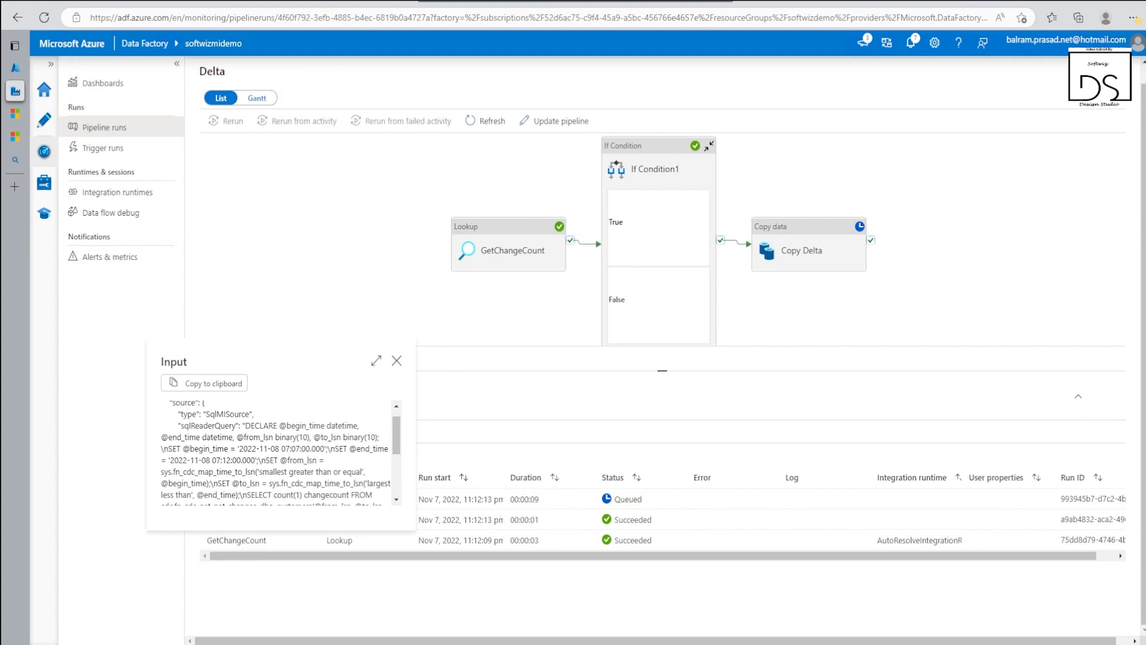
{"action": "left_click_drag", "start_coordinate": [237, 448], "coordinate": [319, 448]}
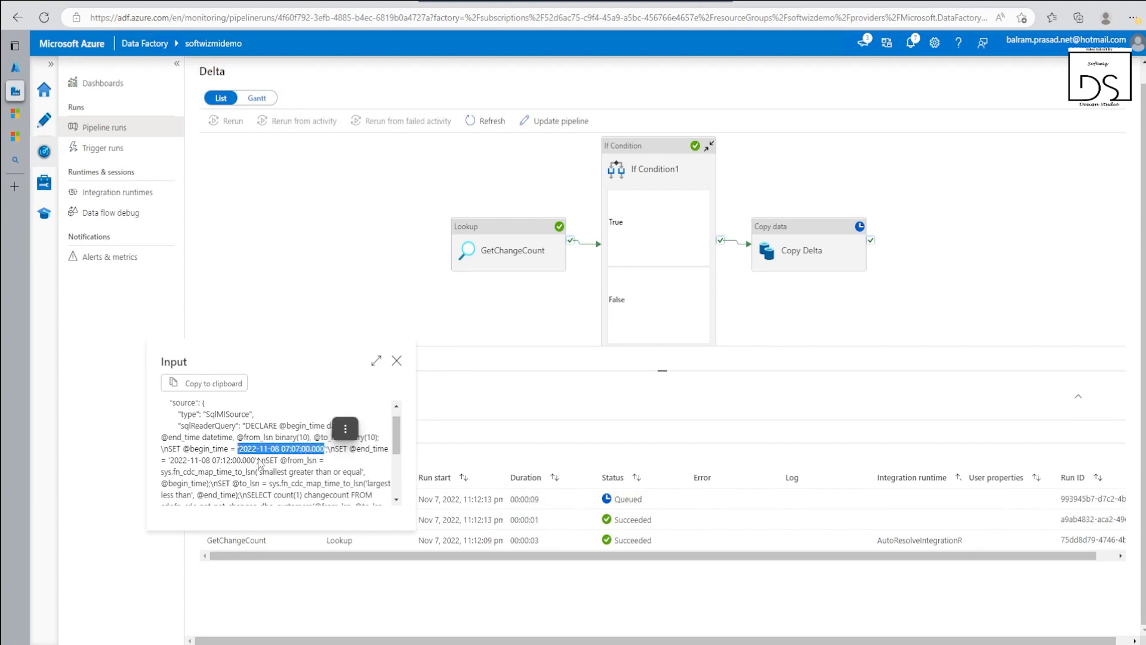
{"action": "left_click_drag", "start_coordinate": [202, 459], "coordinate": [256, 460]}
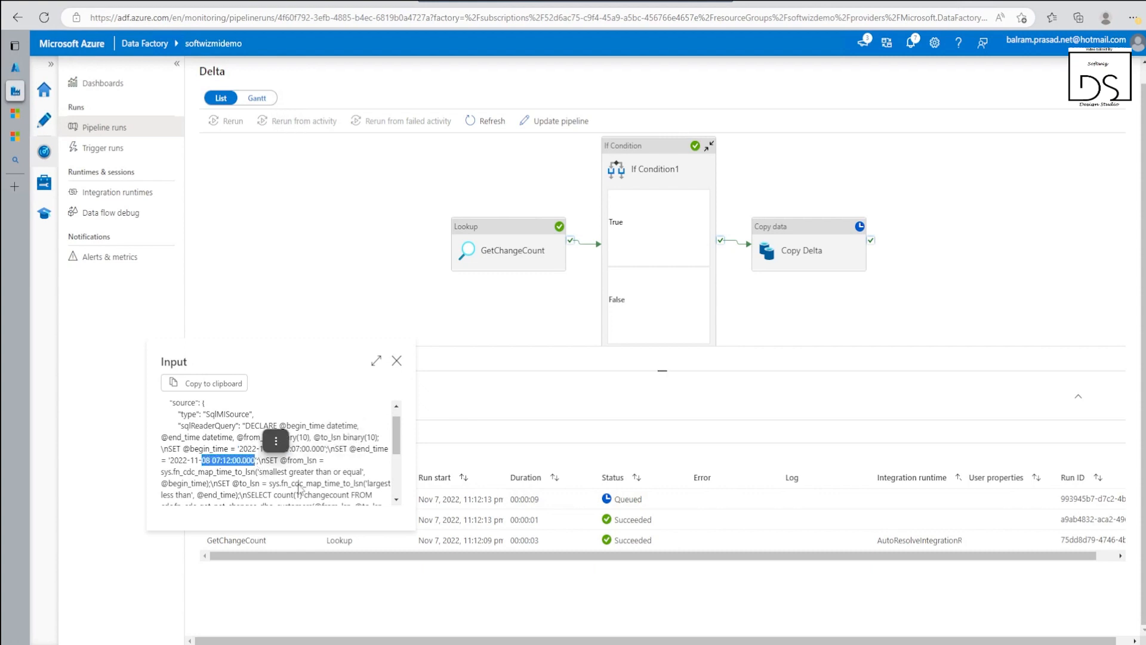
{"action": "left_click", "coordinate": [397, 361]}
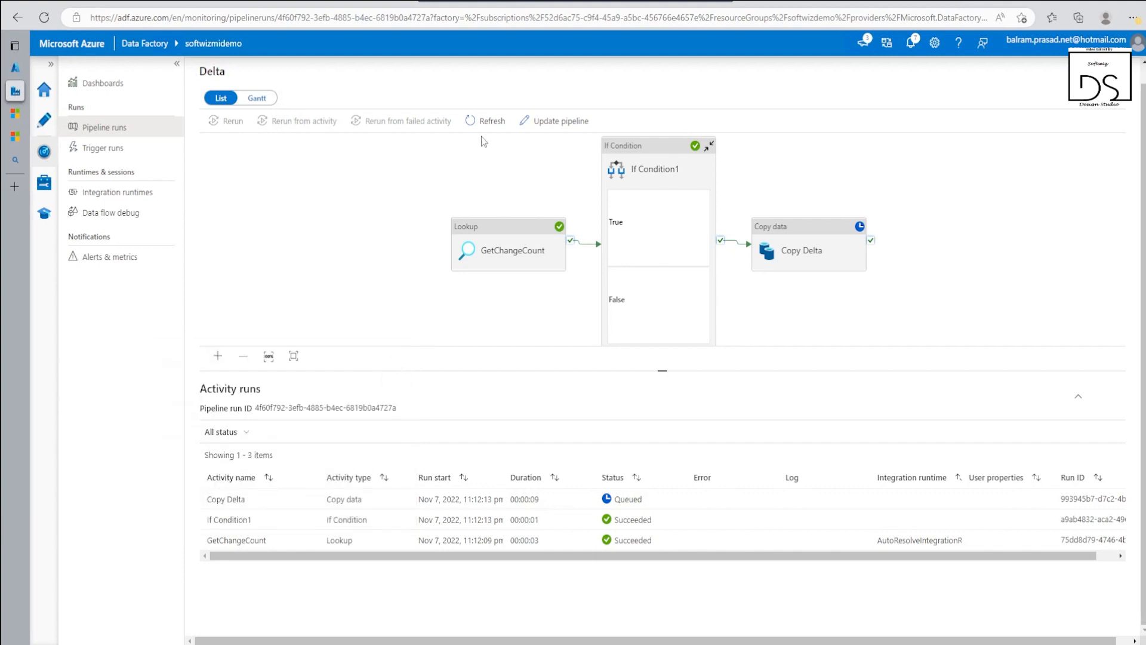
Recheck the GetChangeCount activity's input query, close it, and refresh the Delta run's activity statuses
{"action": "left_click", "coordinate": [287, 540]}
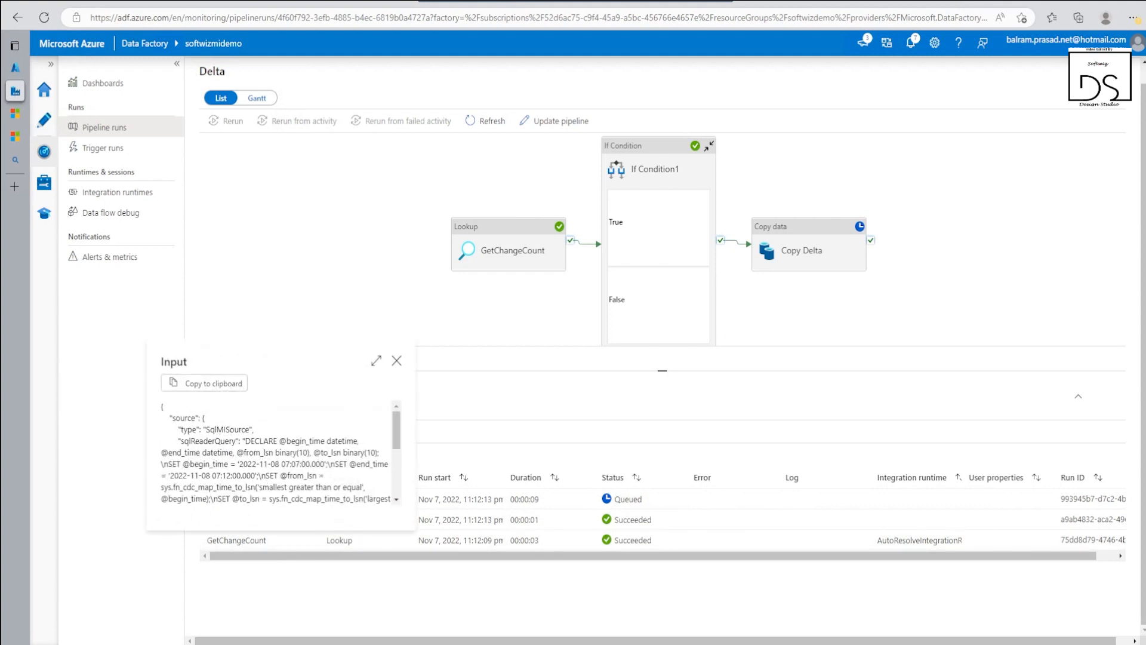
{"action": "double_click", "coordinate": [297, 464]}
{"action": "left_click_drag", "start_coordinate": [221, 475], "coordinate": [231, 477]}
{"action": "left_click", "coordinate": [396, 363]}
{"action": "left_click", "coordinate": [487, 120]}
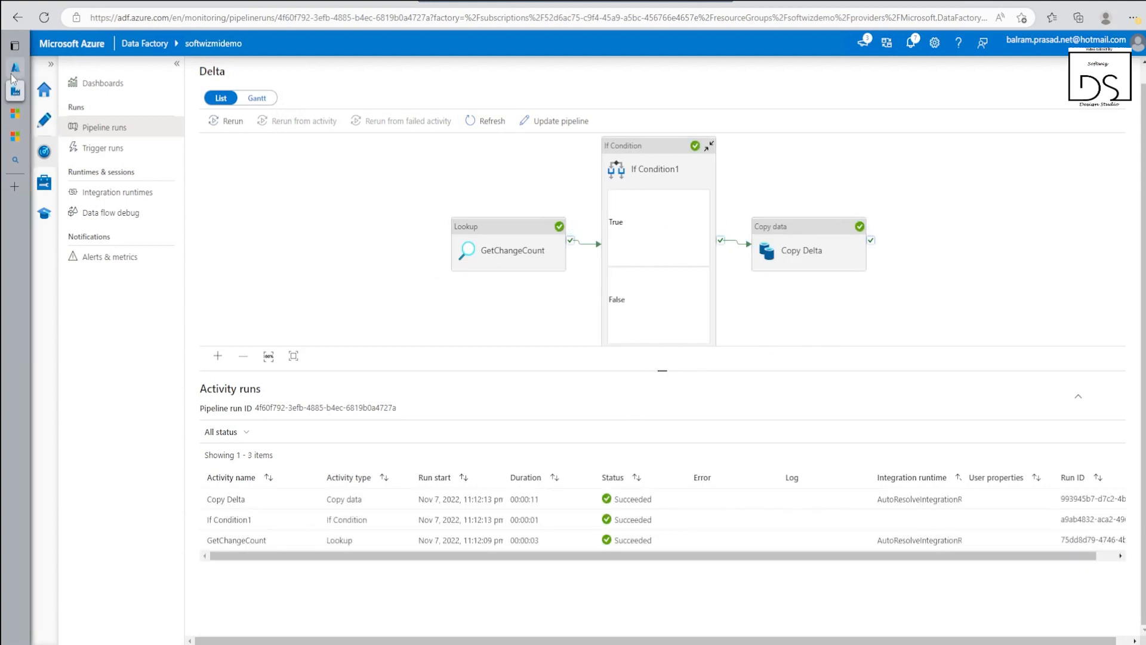
Switch to the Azure portal and open the Delta folder in the customer container of the softwizlake storage account
{"action": "left_click", "coordinate": [16, 71]}
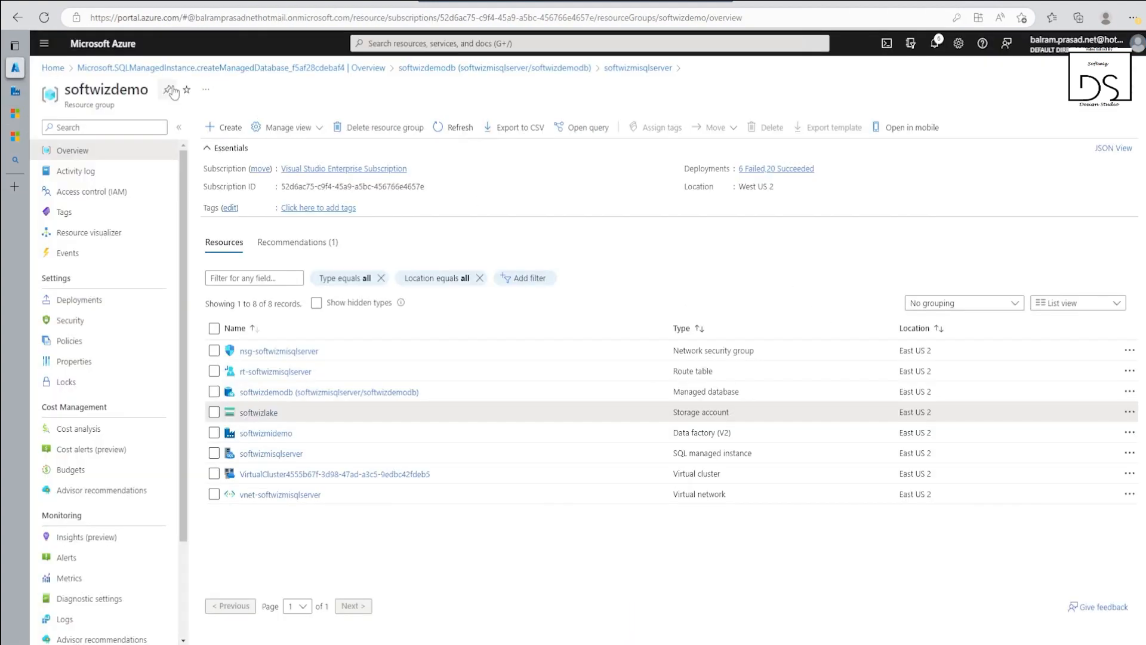
{"action": "left_click", "coordinate": [251, 411]}
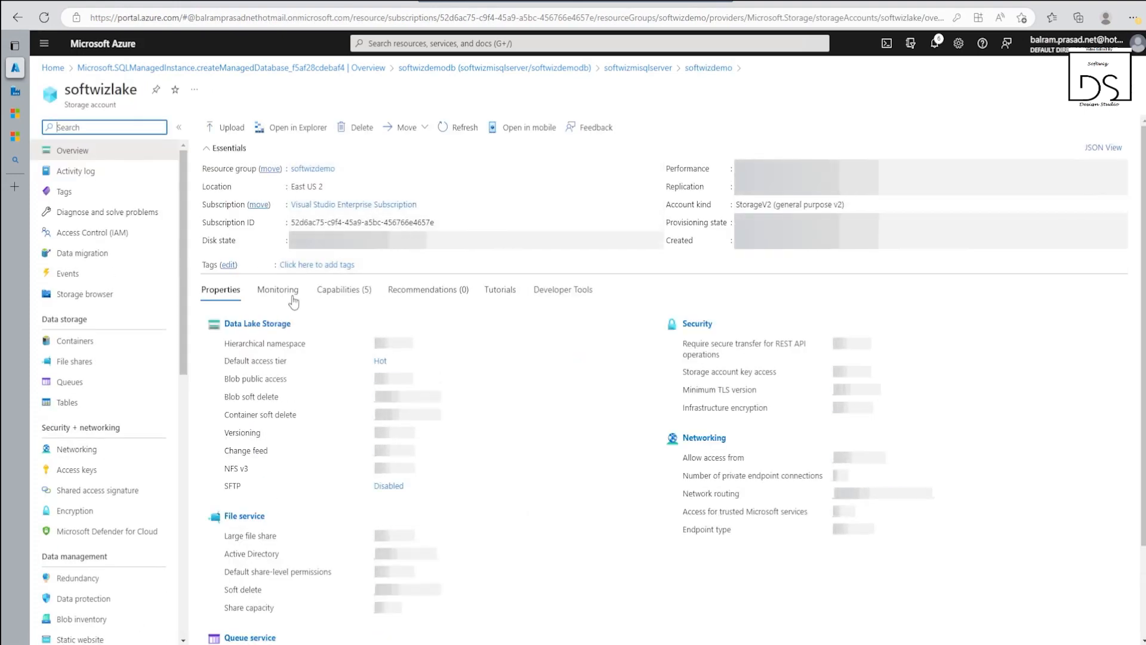
{"action": "left_click", "coordinate": [95, 345]}
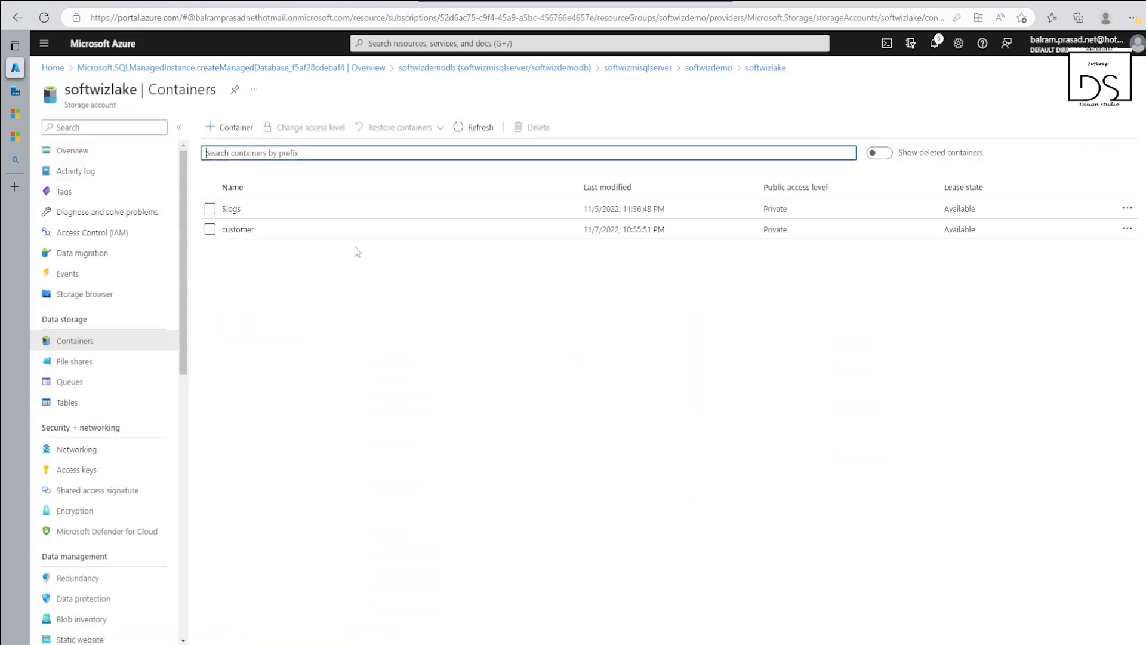
{"action": "left_click", "coordinate": [250, 236]}
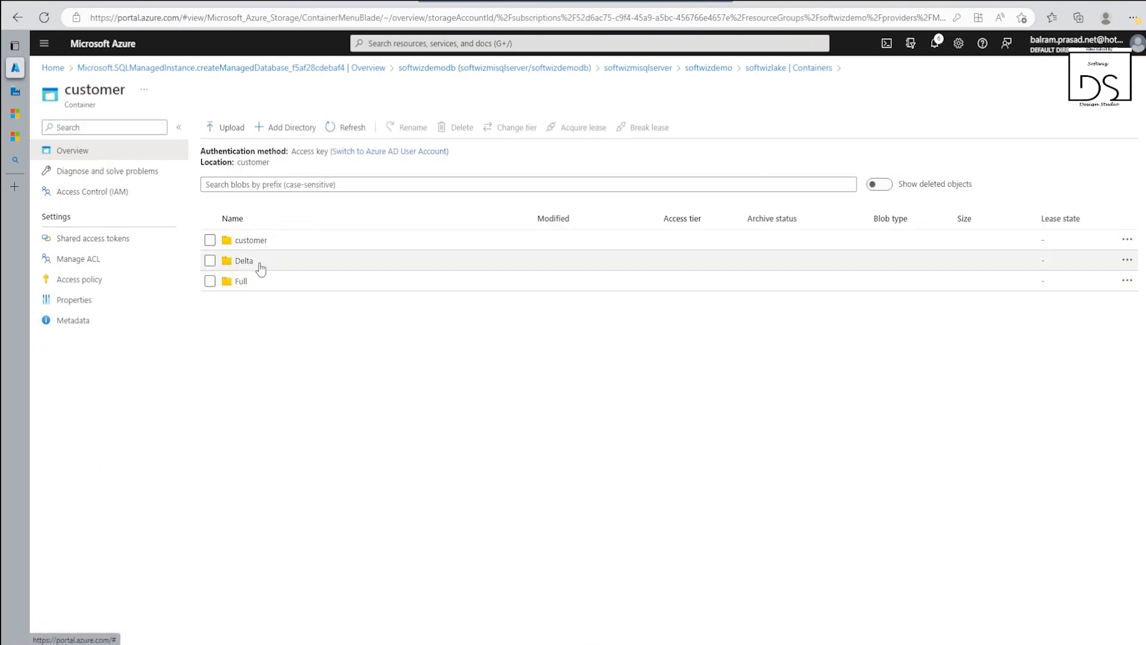
{"action": "left_click", "coordinate": [260, 264]}
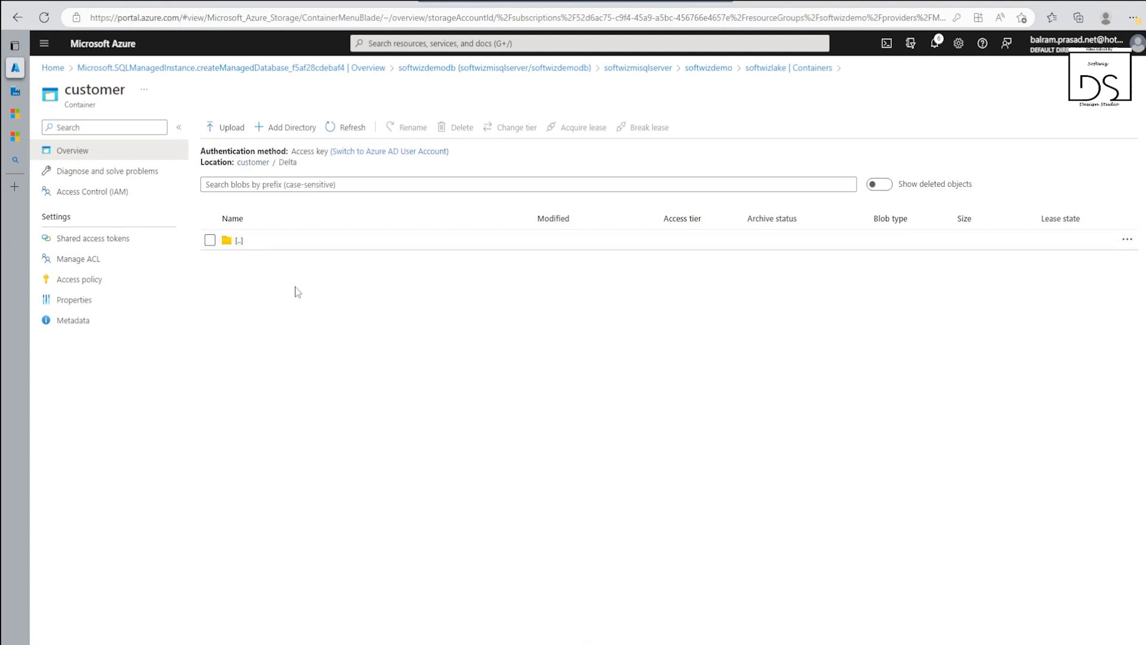
Open the customer container's Full folder, display its customer CSV blob's details, and close them again
{"action": "left_click", "coordinate": [254, 162]}
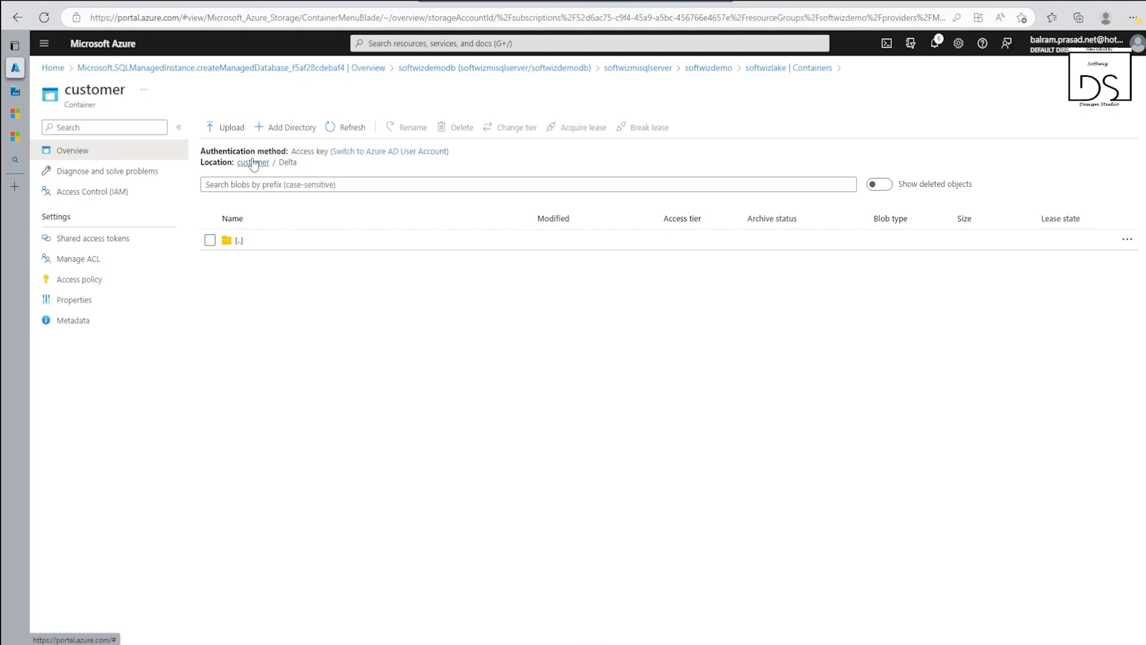
{"action": "left_click", "coordinate": [244, 285]}
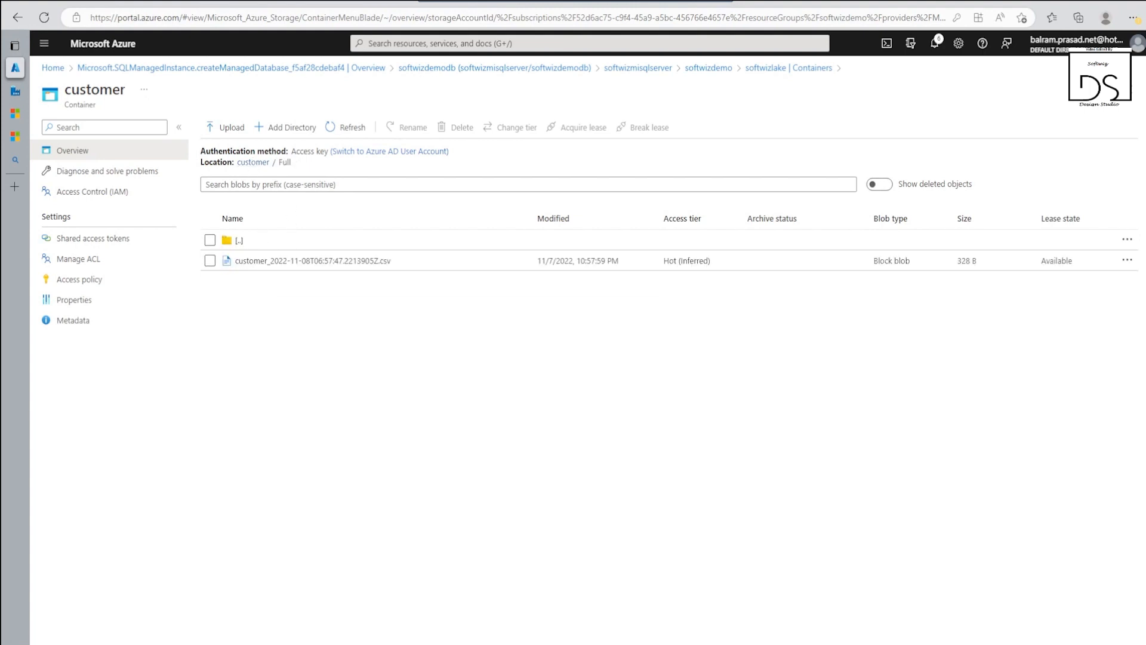
{"action": "left_click", "coordinate": [256, 263]}
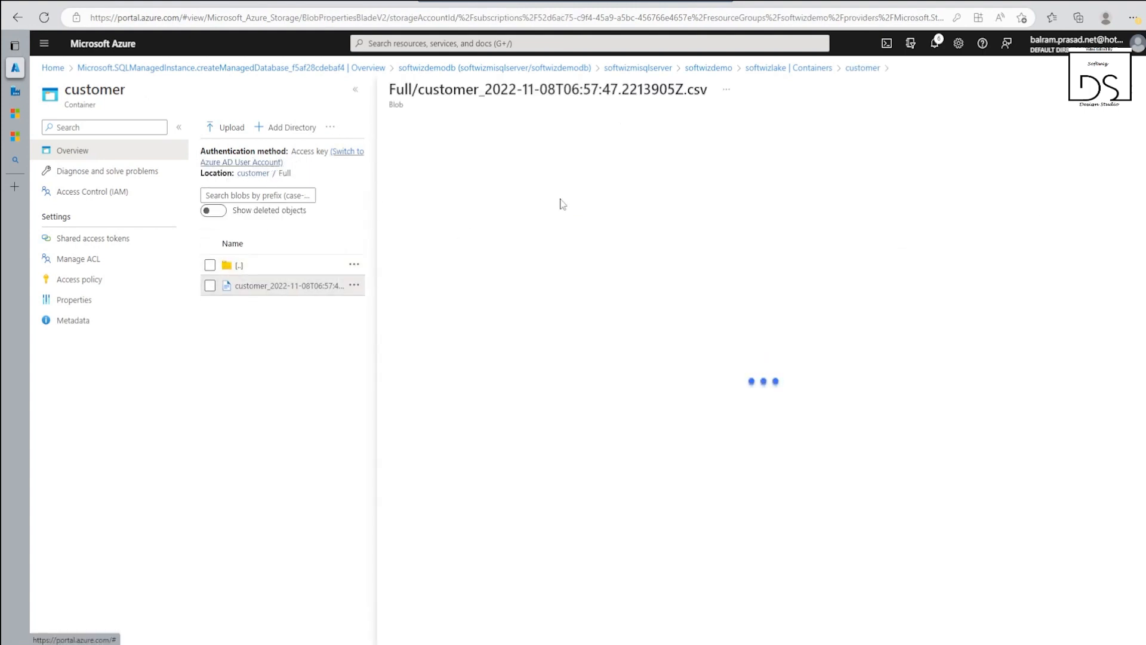
{"action": "left_click", "coordinate": [1132, 90]}
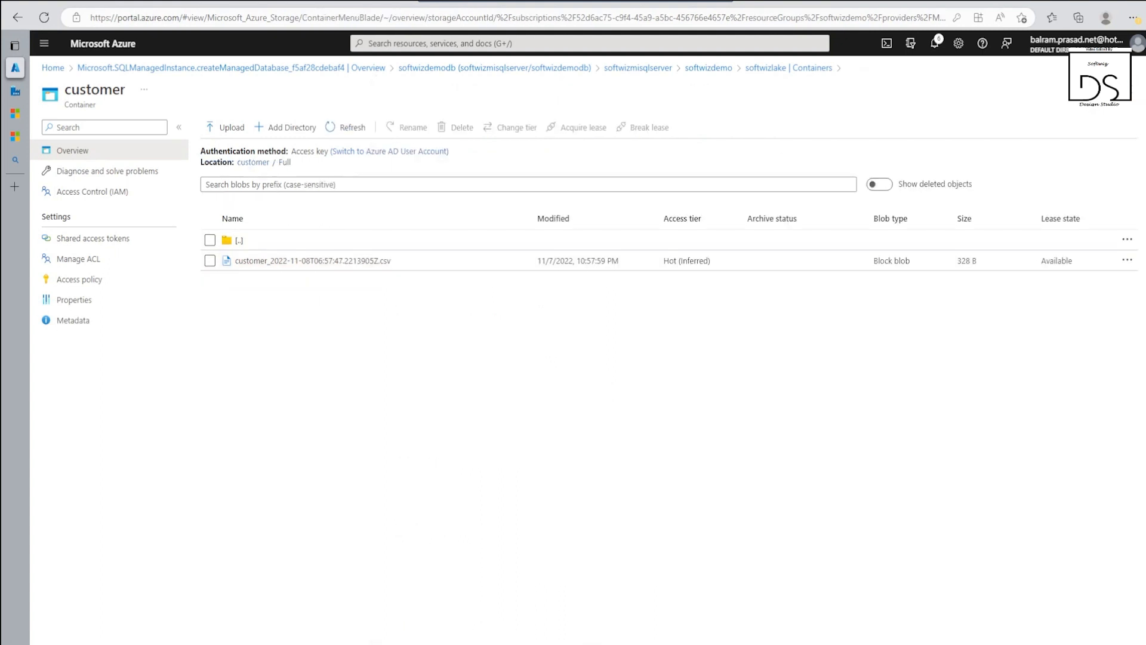
Return to the customer container's root, then switch to Data Factory and recheck the time window in the GetChangeCount activity's input query
{"action": "left_click", "coordinate": [253, 162]}
{"action": "left_click", "coordinate": [238, 261]}
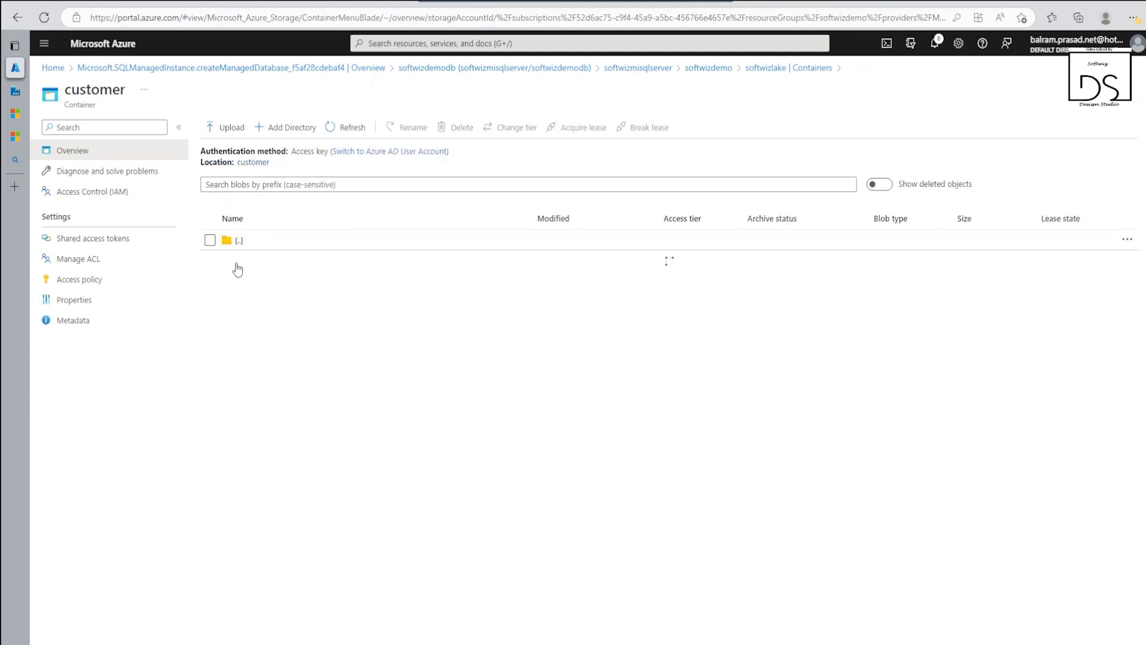
{"action": "left_click", "coordinate": [21, 94]}
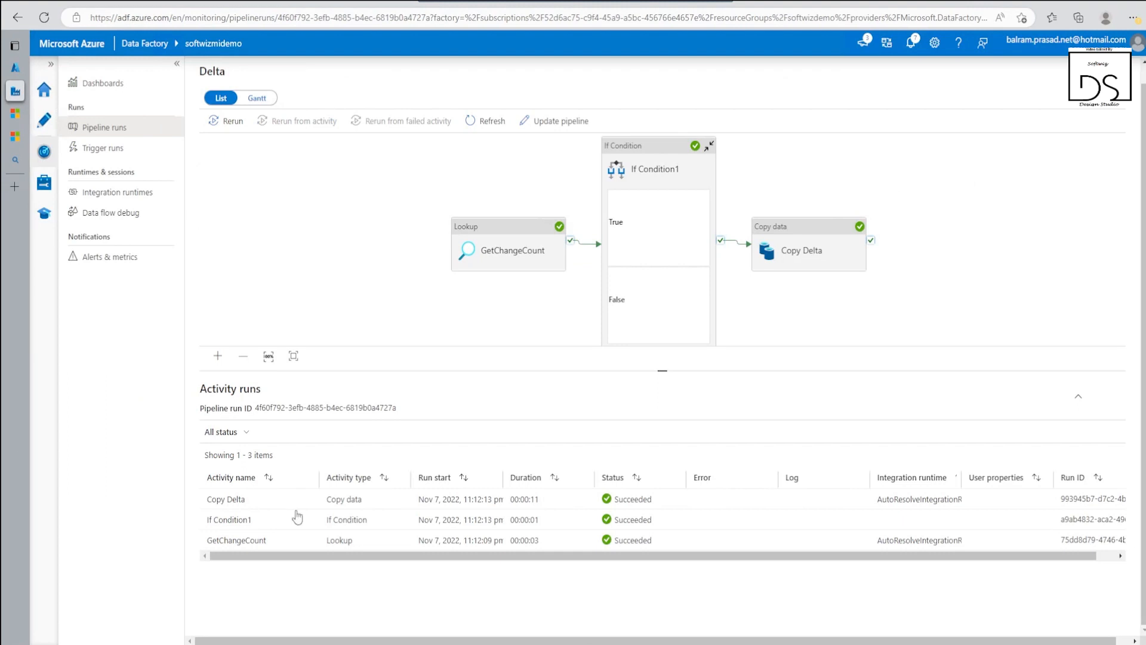
{"action": "left_click", "coordinate": [288, 541]}
{"action": "left_click_drag", "start_coordinate": [263, 452], "coordinate": [307, 463]}
{"action": "left_click", "coordinate": [308, 465]}
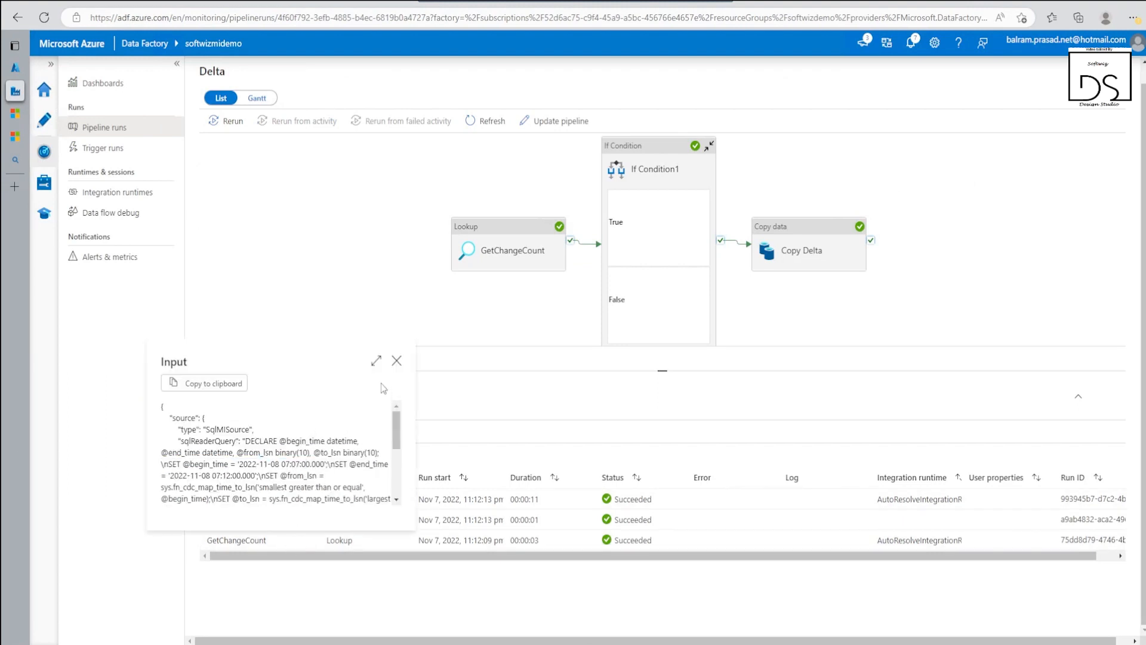
{"action": "left_click", "coordinate": [396, 361]}
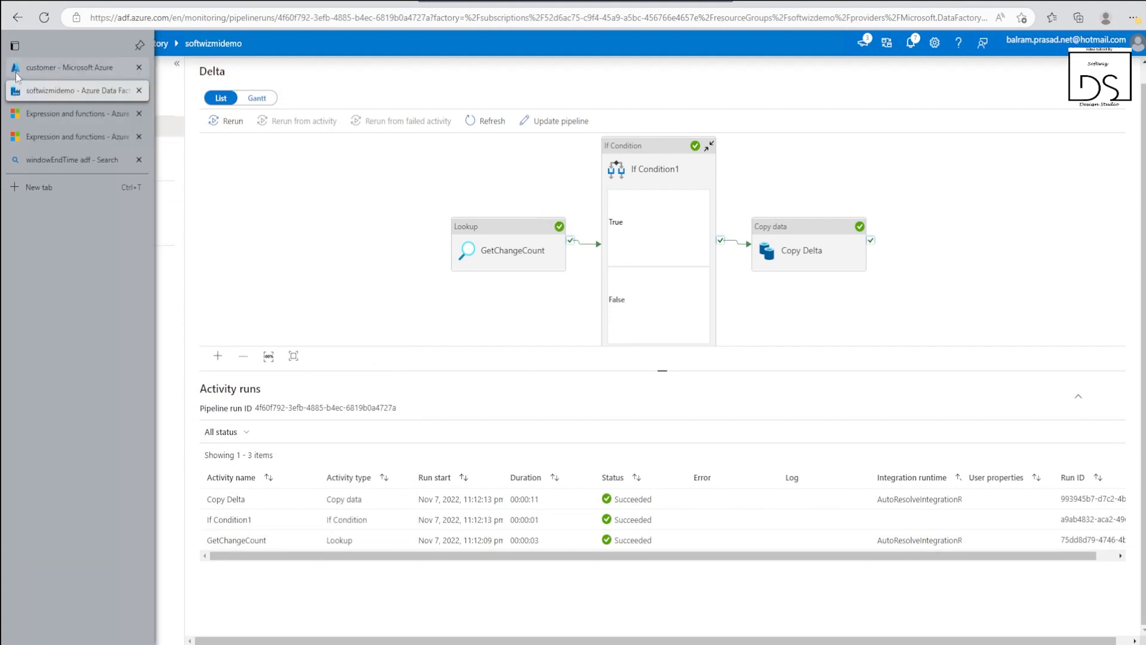
{"action": "left_click", "coordinate": [16, 69]}
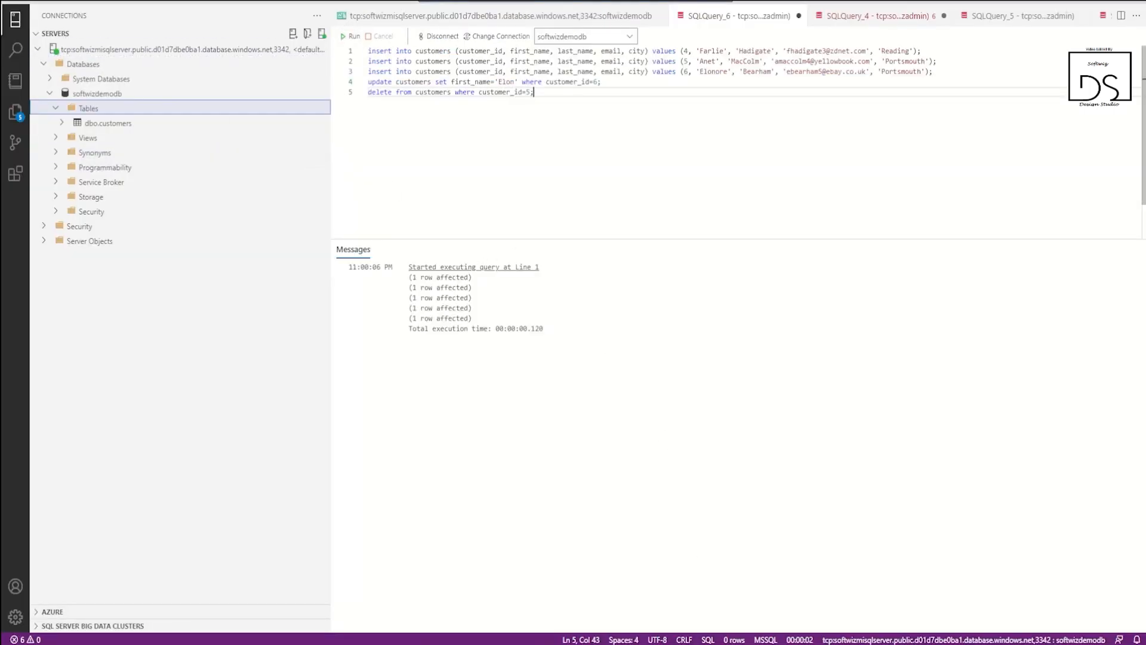
In Azure Data Studio, change the delete statement's condition to customer_id=4 and run only that statement
{"action": "key", "text": "ctrl+a"}
{"action": "left_click", "coordinate": [535, 92]}
{"action": "double_click", "coordinate": [529, 93]}
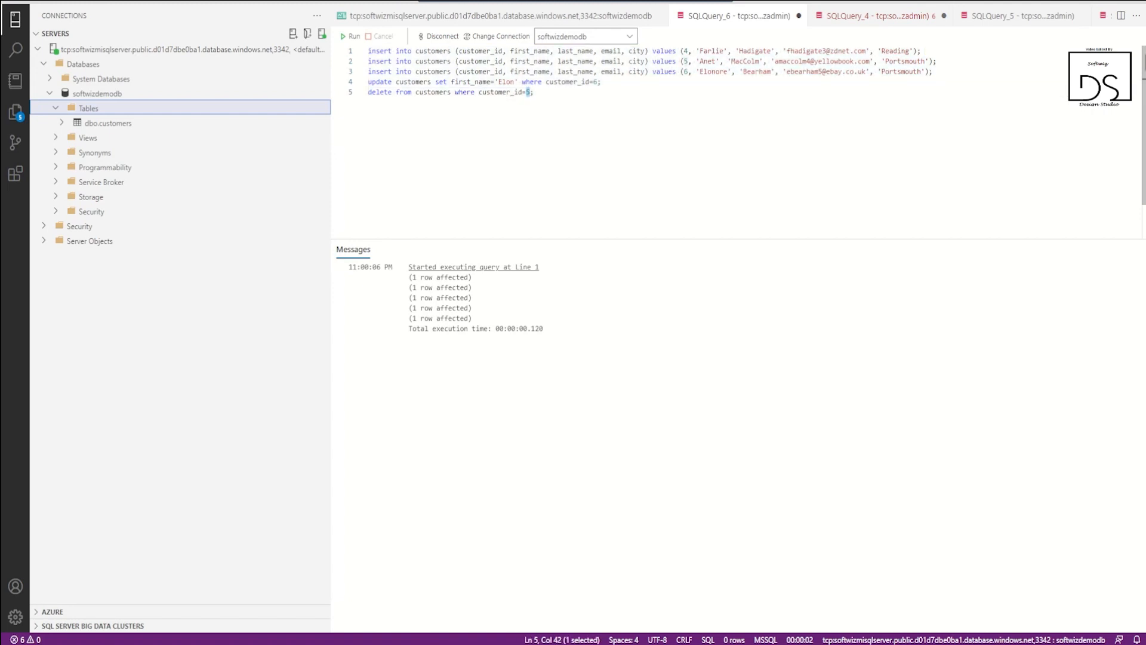
{"action": "type", "text": "4"}
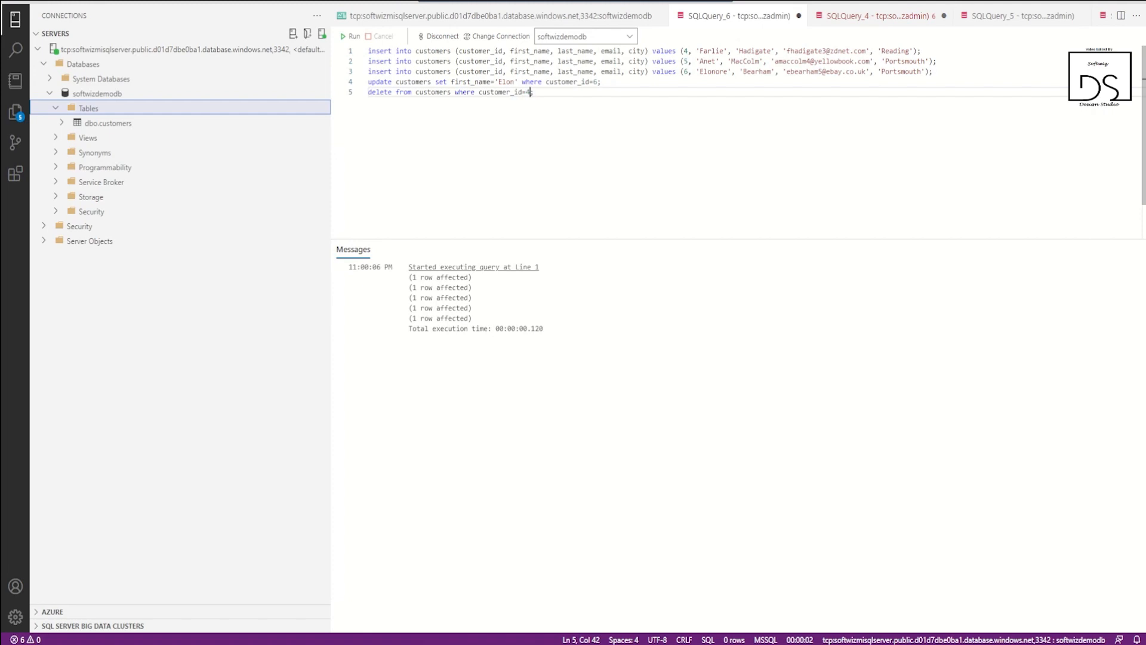
{"action": "key", "text": "Home"}
{"action": "key", "text": "shift+End"}
{"action": "left_click", "coordinate": [351, 37]}
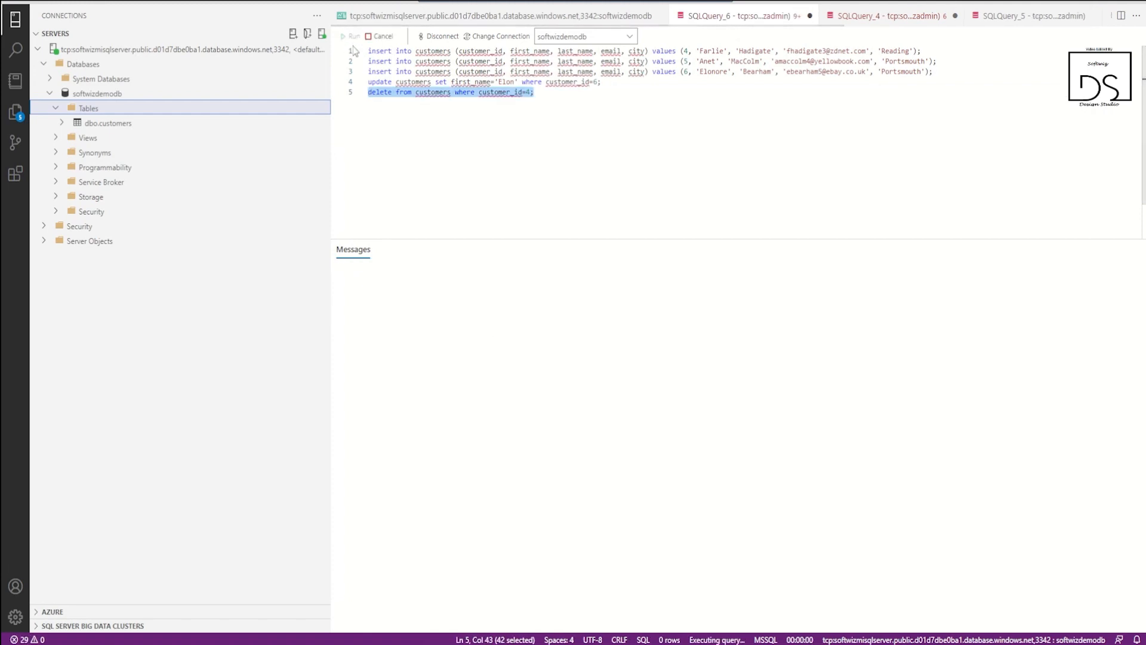
Change the delete statement's condition to customer_id=6 and run only that statement
{"action": "left_click", "coordinate": [535, 93]}
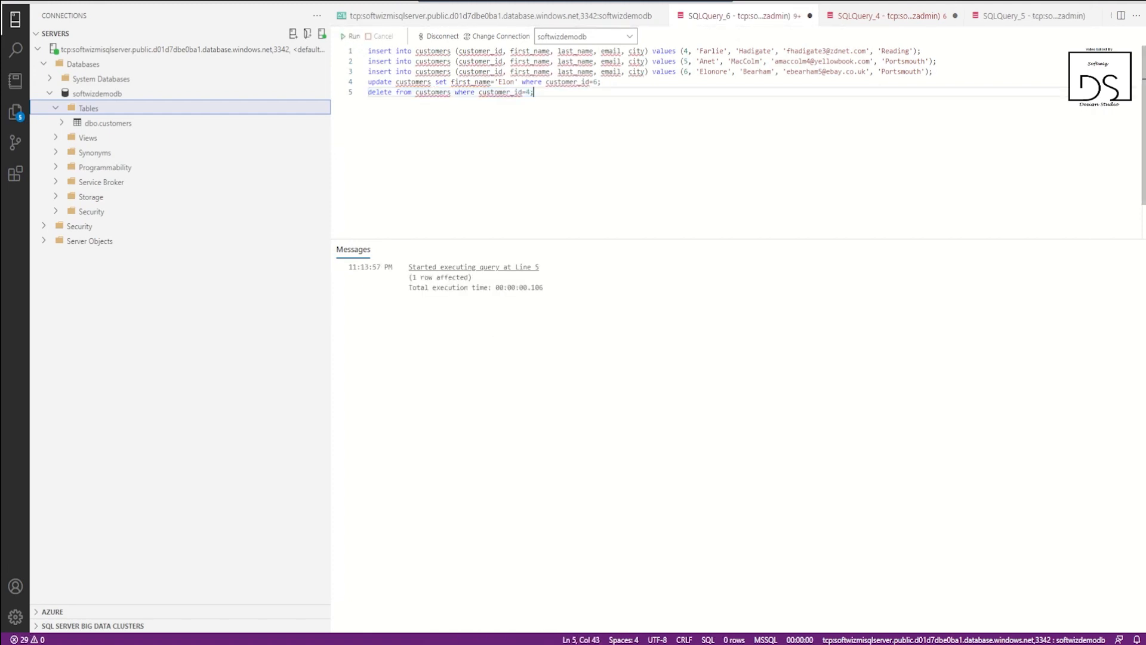
{"action": "double_click", "coordinate": [528, 92]}
{"action": "type", "text": "6"}
{"action": "left_click_drag", "start_coordinate": [534, 93], "coordinate": [359, 98]}
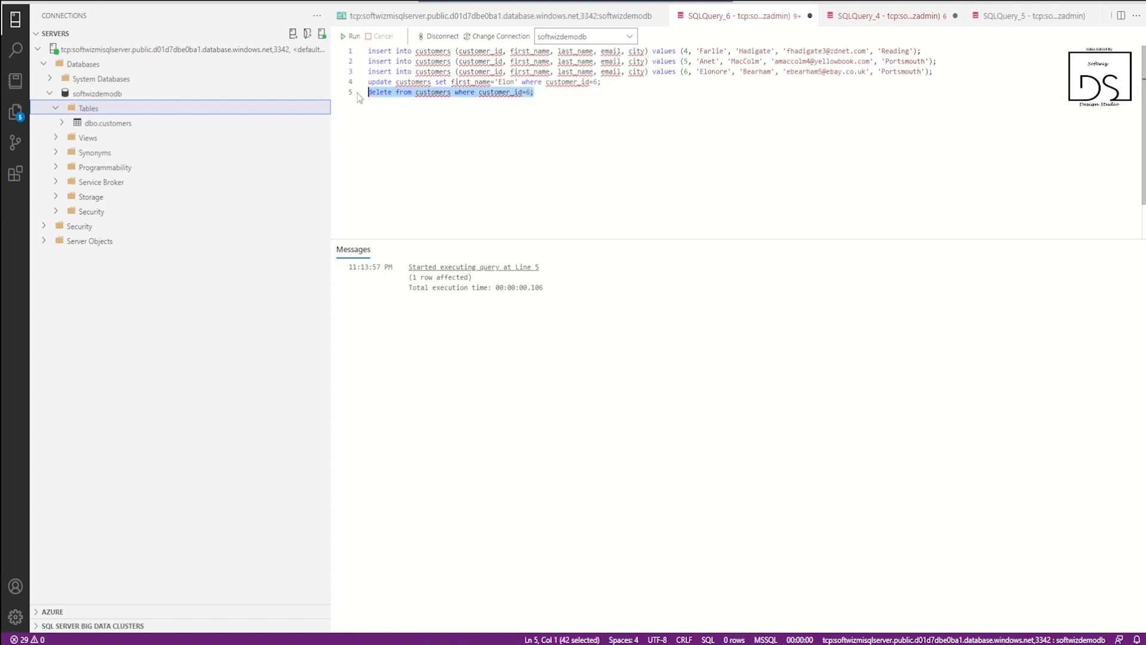
{"action": "left_click", "coordinate": [346, 38]}
Set the delete statement's condition back to customer_id=5, and run only the three insert statements
{"action": "left_click_drag", "start_coordinate": [525, 92], "coordinate": [532, 93]}
{"action": "type", "text": "5"}
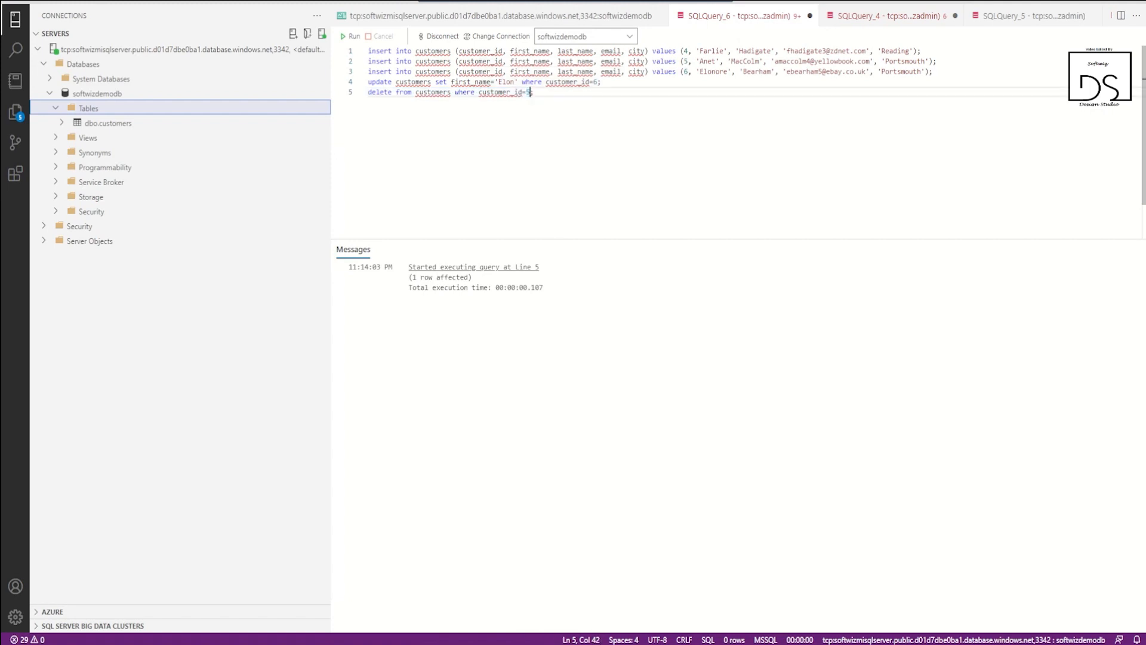
{"action": "left_click_drag", "start_coordinate": [933, 72], "coordinate": [358, 55]}
{"action": "left_click", "coordinate": [343, 37]}
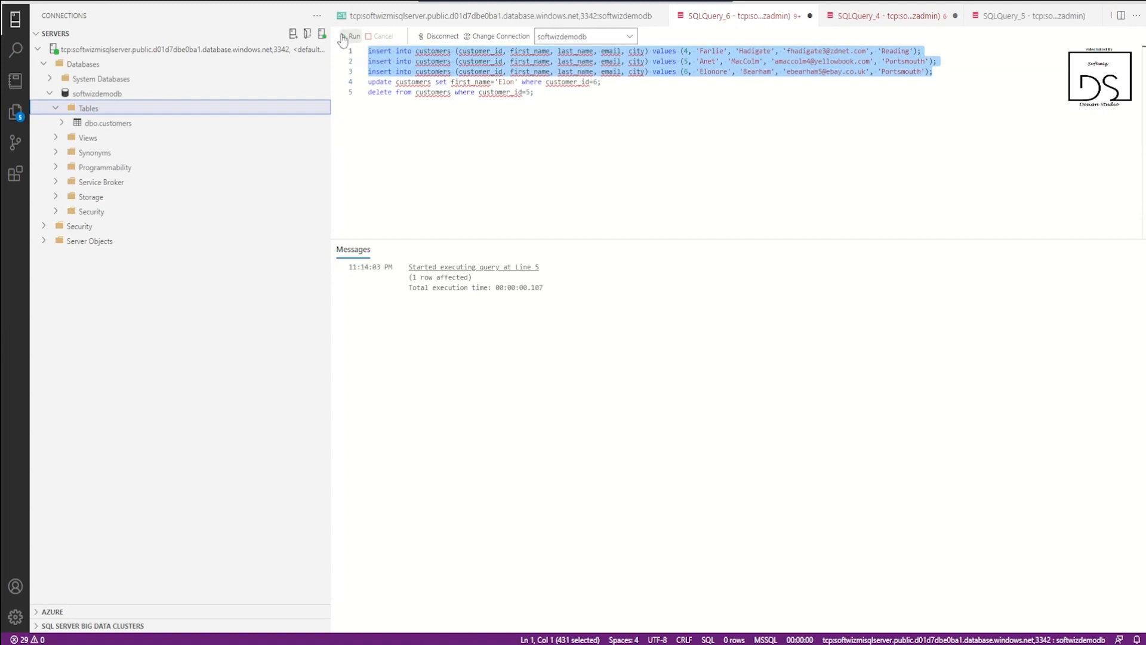
Run the first_name update statement for customer_id 6, followed by the delete statement for customer_id 5, each on its own
{"action": "left_click", "coordinate": [467, 82]}
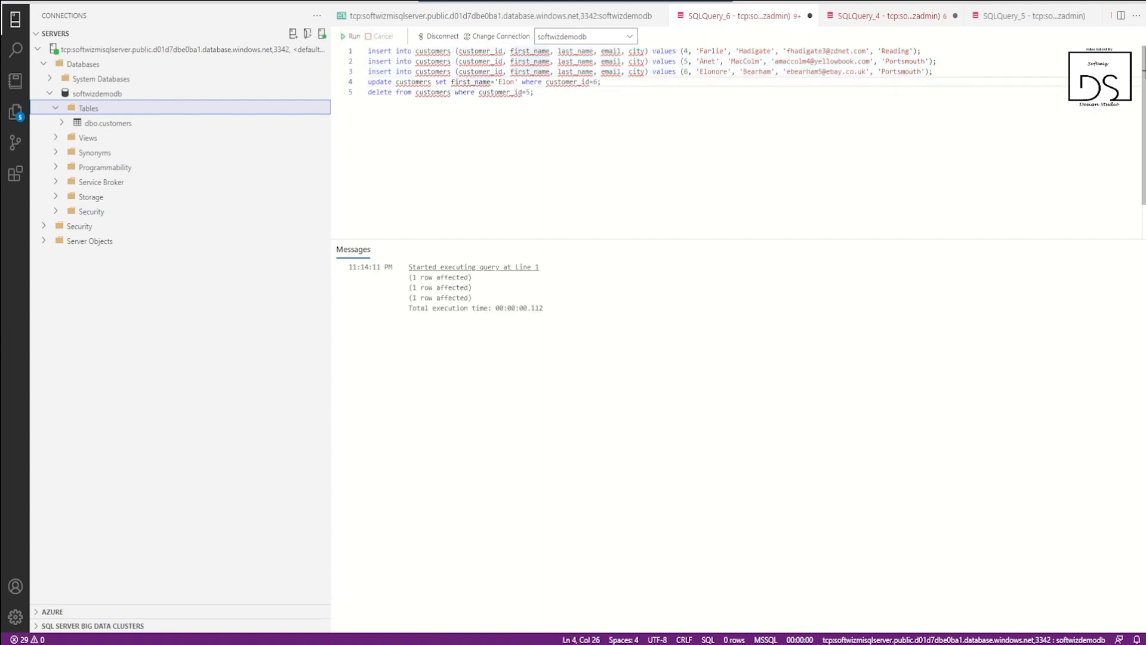
{"action": "left_click_drag", "start_coordinate": [600, 82], "coordinate": [367, 82]}
{"action": "left_click", "coordinate": [345, 37]}
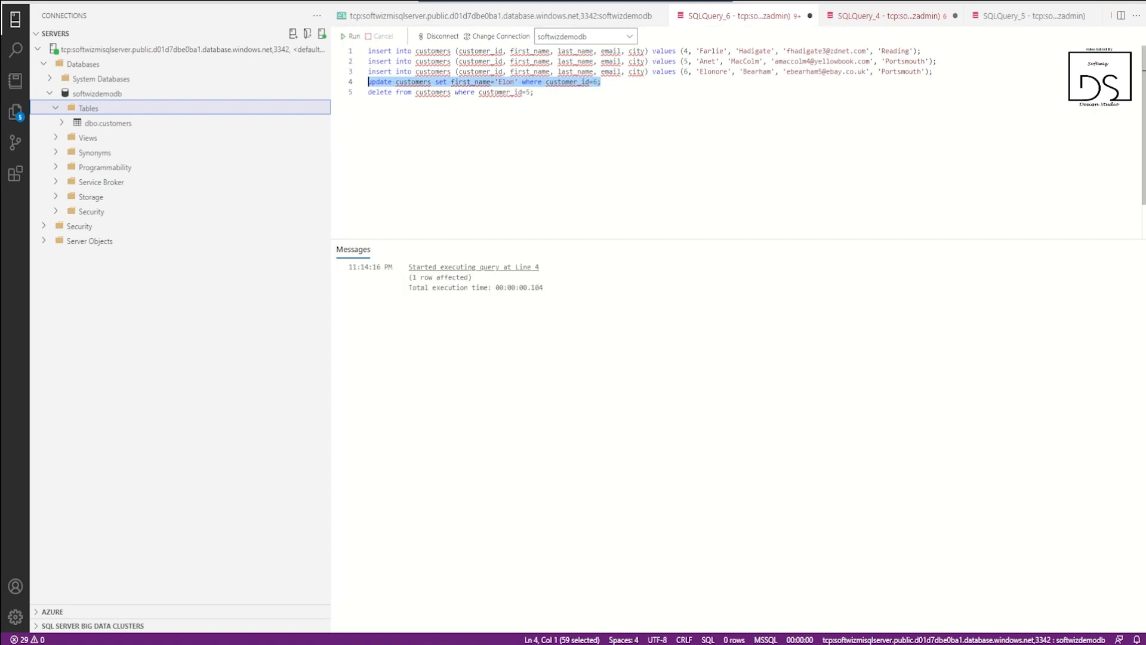
{"action": "left_click", "coordinate": [534, 91]}
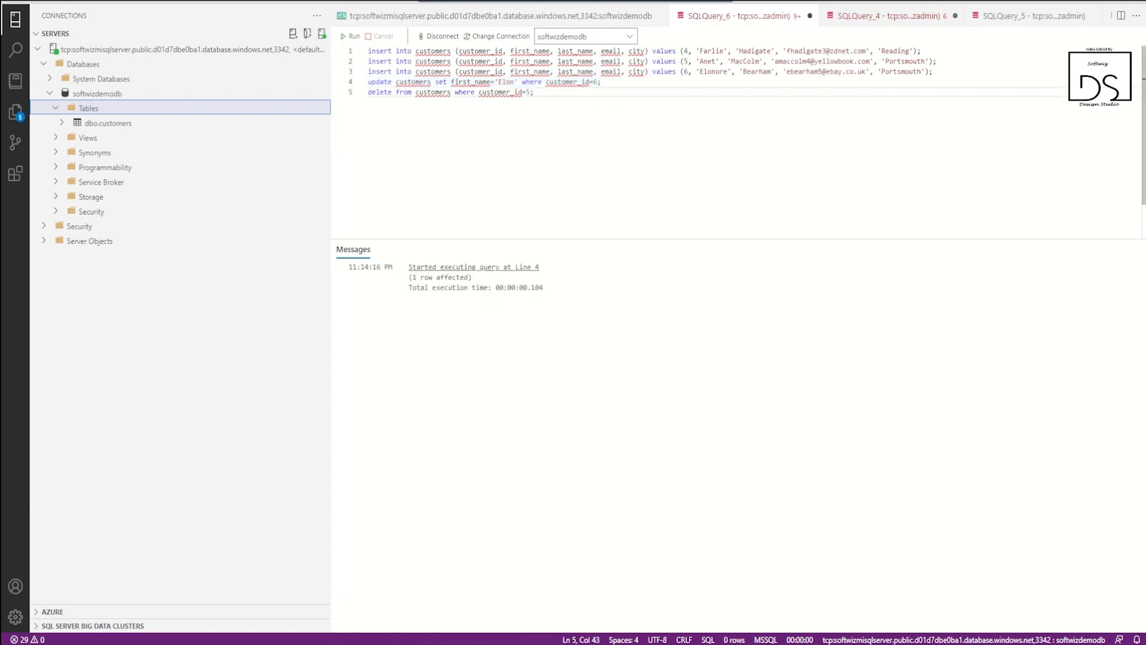
{"action": "left_click_drag", "start_coordinate": [535, 91], "coordinate": [346, 90]}
{"action": "left_click", "coordinate": [348, 36]}
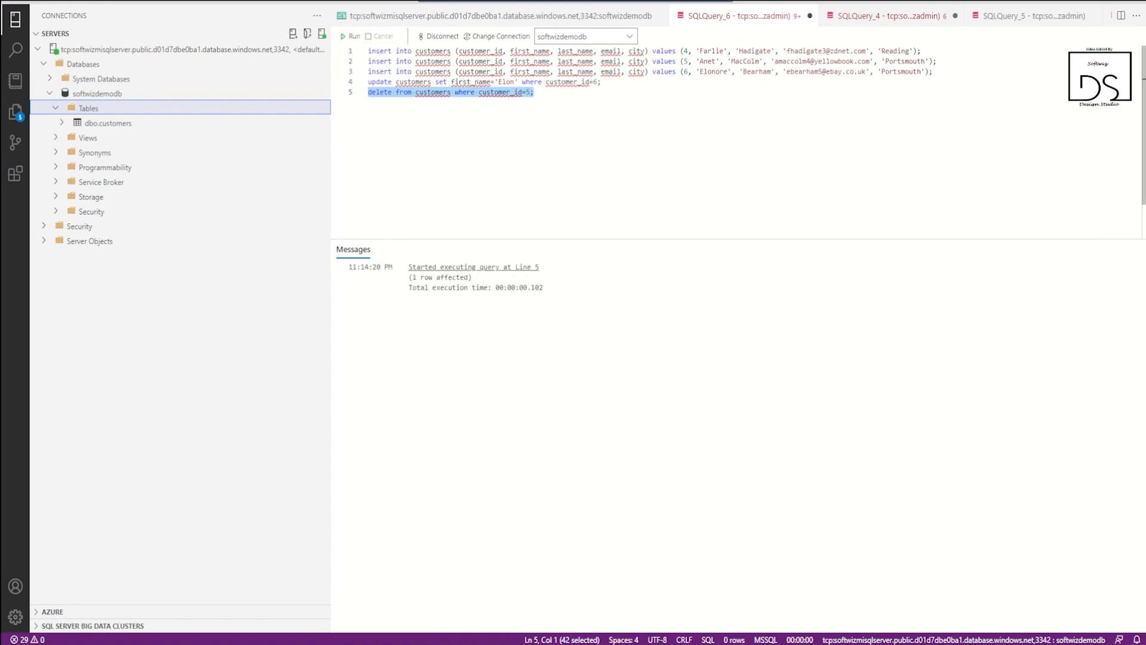
Change the customer_id values in the three insert statements to 7, 8 and 9, and run only those inserts
{"action": "left_click", "coordinate": [602, 82]}
{"action": "double_click", "coordinate": [685, 51]}
{"action": "type", "text": "7"}
{"action": "double_click", "coordinate": [685, 62]}
{"action": "type", "text": "8"}
{"action": "left_click", "coordinate": [686, 72]}
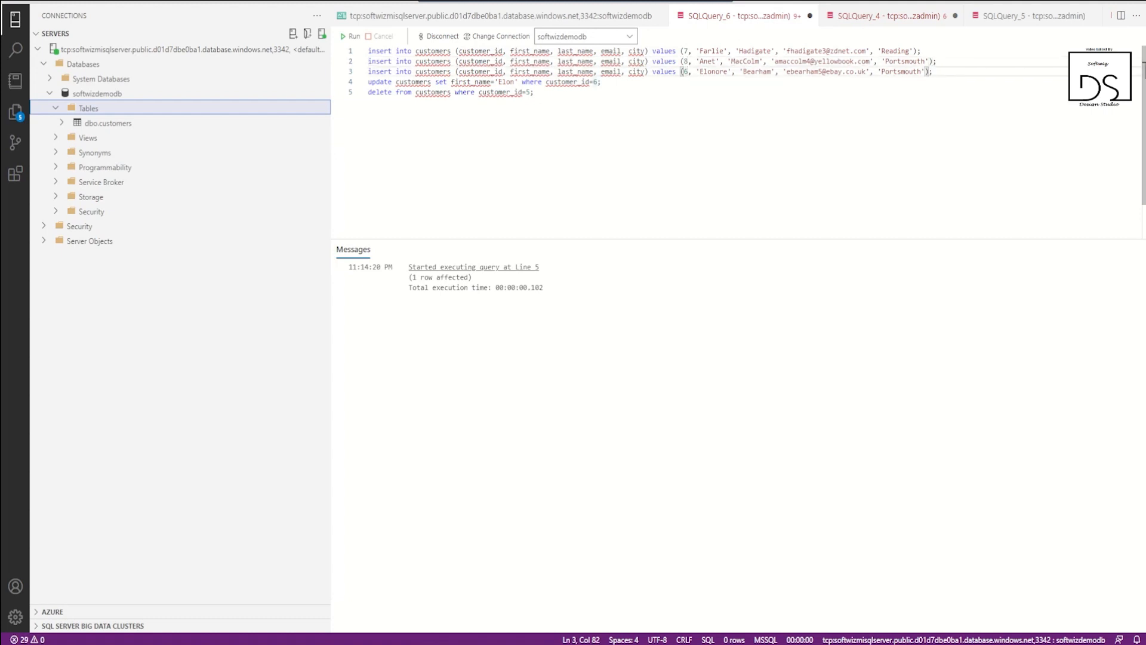
{"action": "left_click_drag", "start_coordinate": [933, 71], "coordinate": [300, 56]}
{"action": "left_click", "coordinate": [352, 37]}
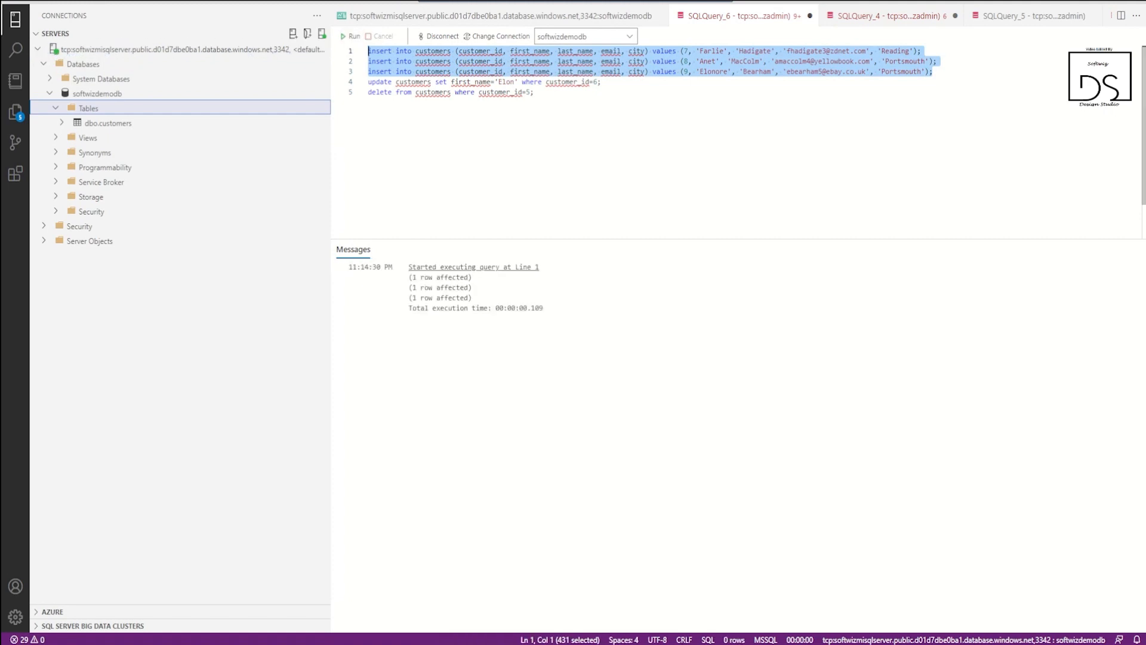
{"action": "left_click", "coordinate": [535, 93]}
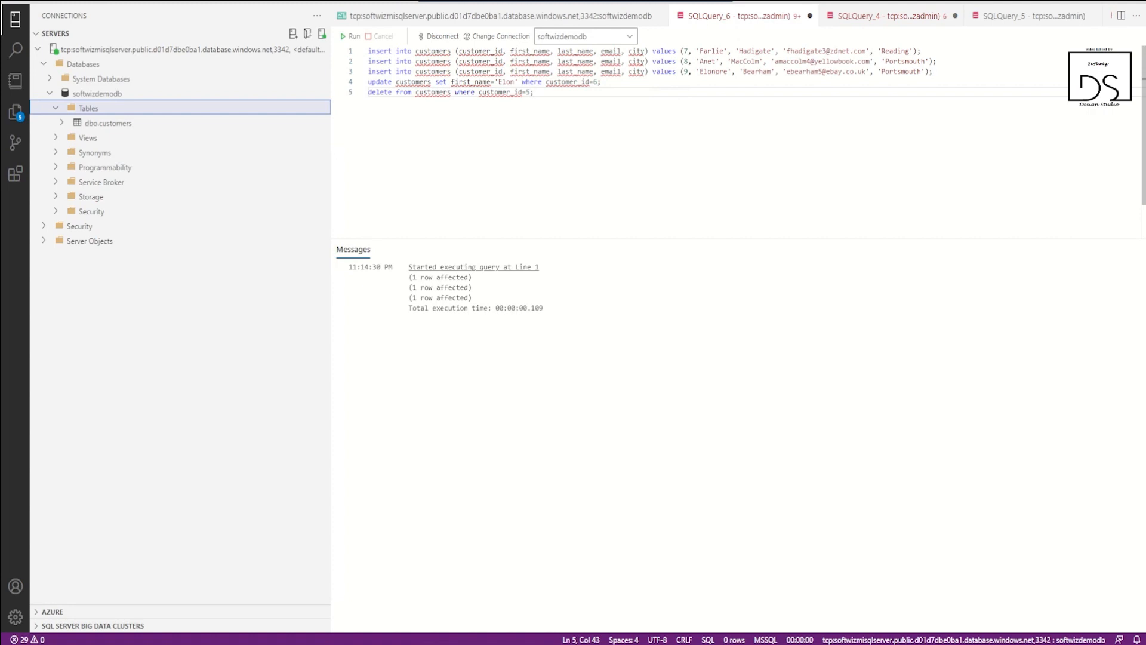
Switch back to Data Factory in the browser, check the trigger runs, and refresh the list of pipeline runs
{"action": "mouse_move", "coordinate": [696, 644]}
{"action": "mouse_move", "coordinate": [589, 643]}
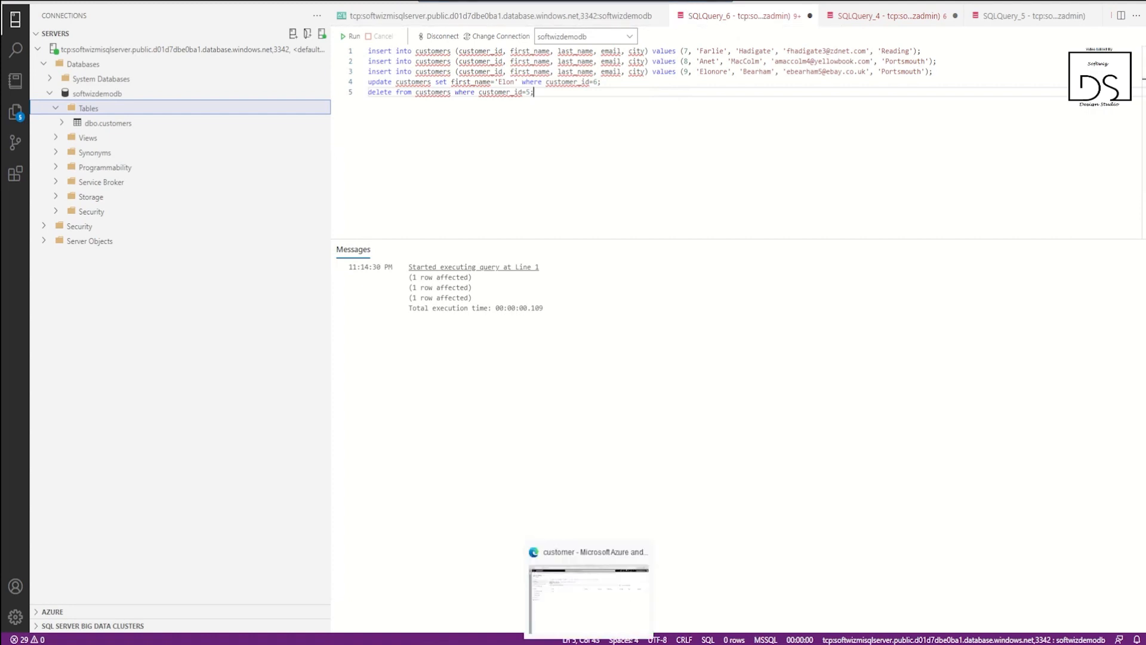
{"action": "left_click", "coordinate": [599, 619]}
{"action": "left_click", "coordinate": [15, 92]}
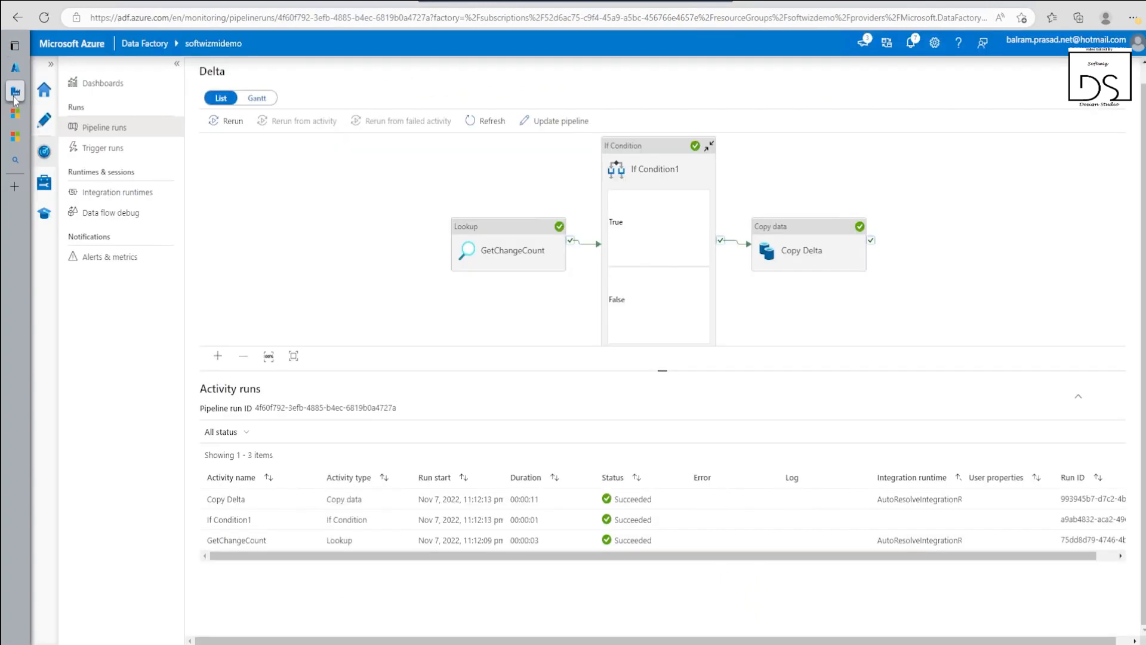
{"action": "left_click", "coordinate": [91, 148]}
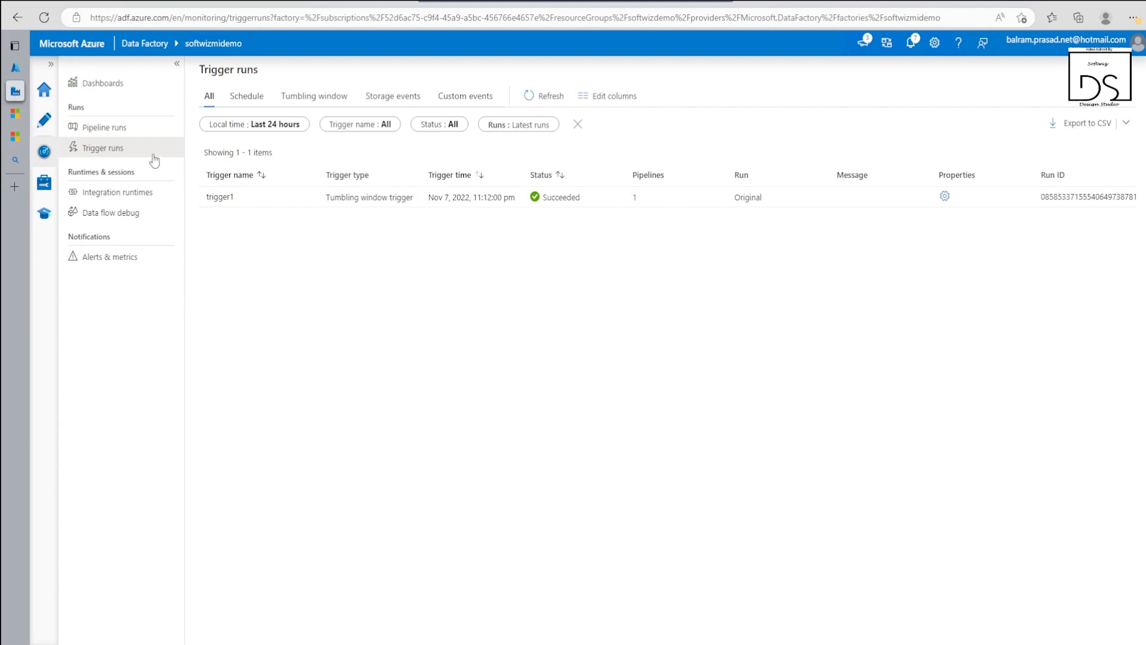
{"action": "left_click", "coordinate": [154, 130]}
{"action": "left_click", "coordinate": [461, 102]}
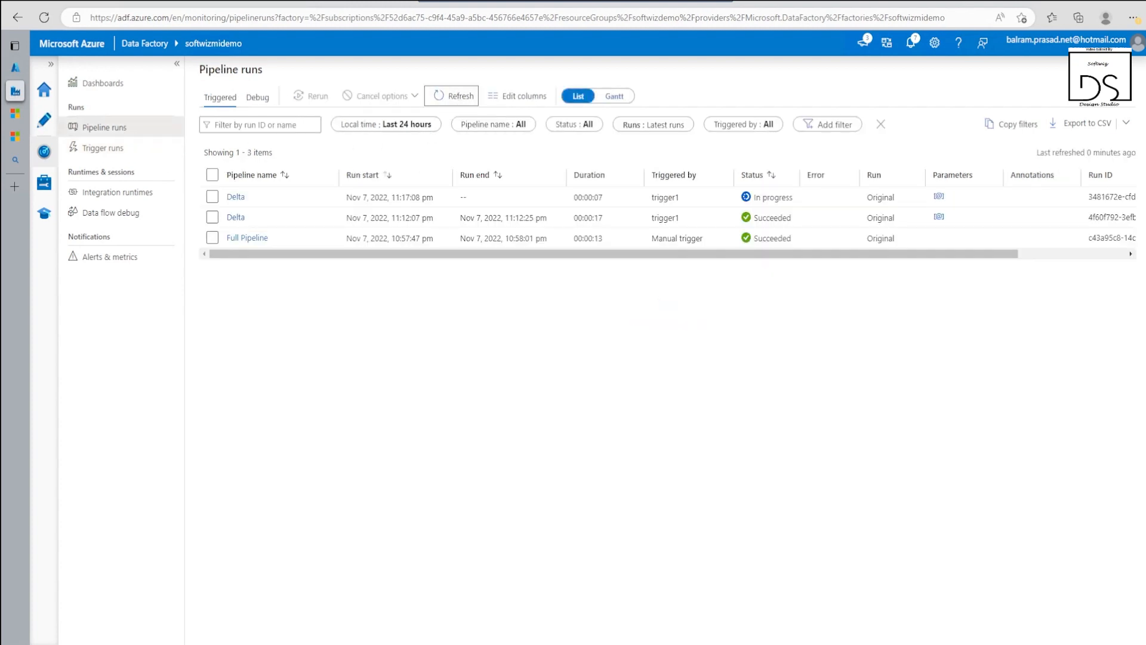
{"action": "left_click", "coordinate": [457, 96]}
Open the newest Delta pipeline run and refresh its activity statuses until Copy Delta finishes
{"action": "left_click", "coordinate": [236, 197]}
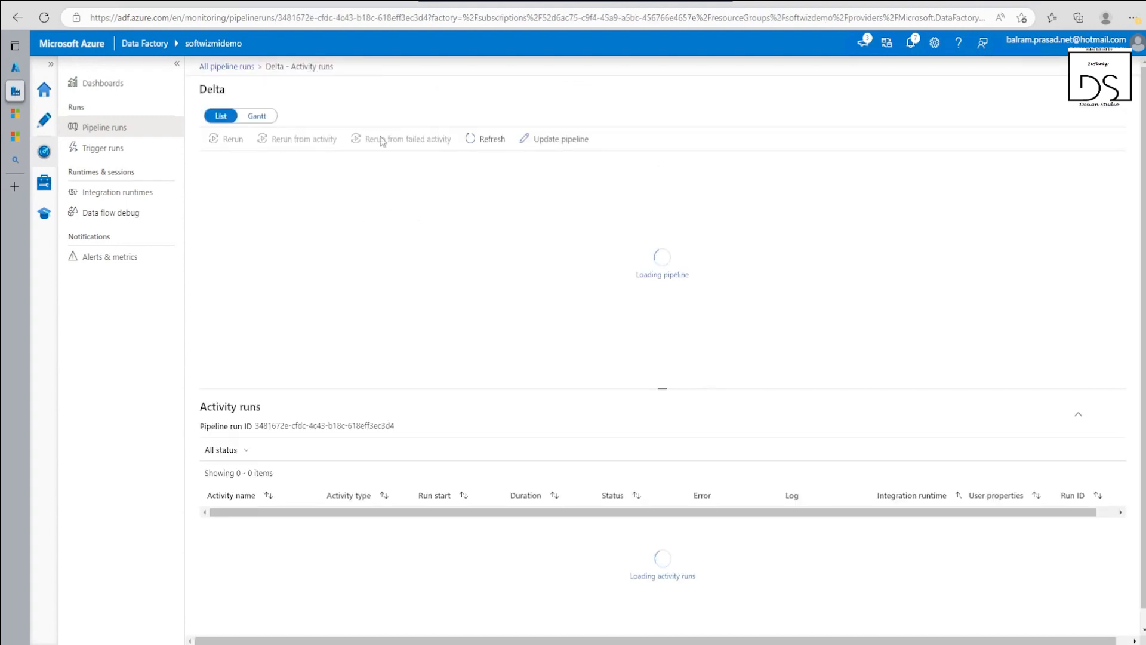
{"action": "left_click", "coordinate": [501, 139]}
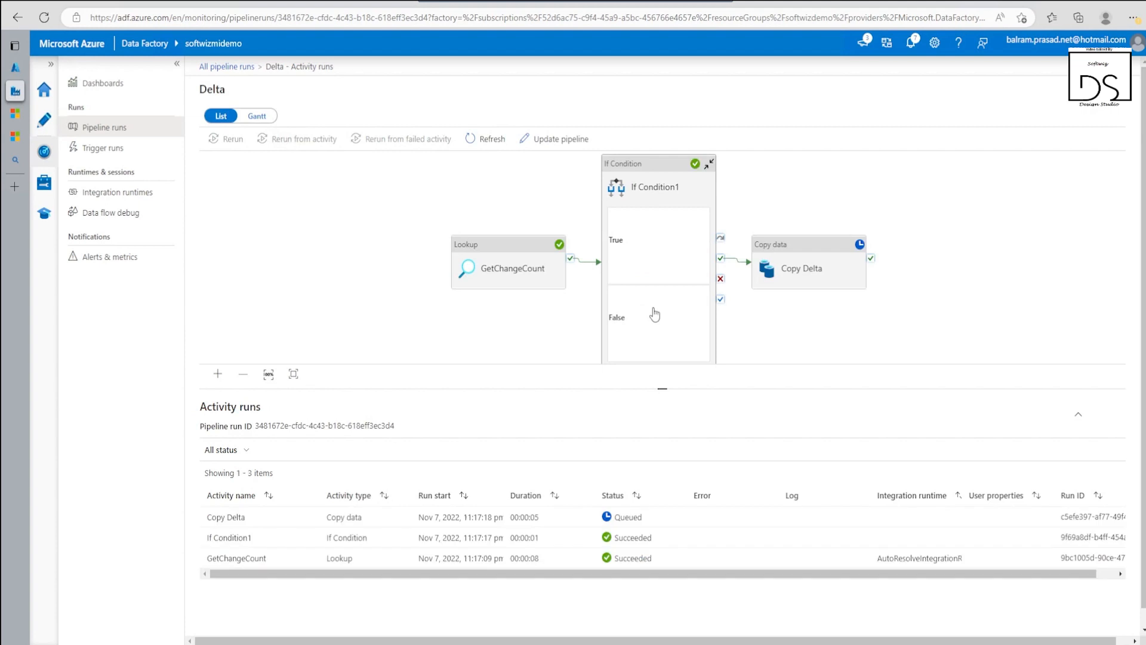
{"action": "left_click", "coordinate": [488, 139]}
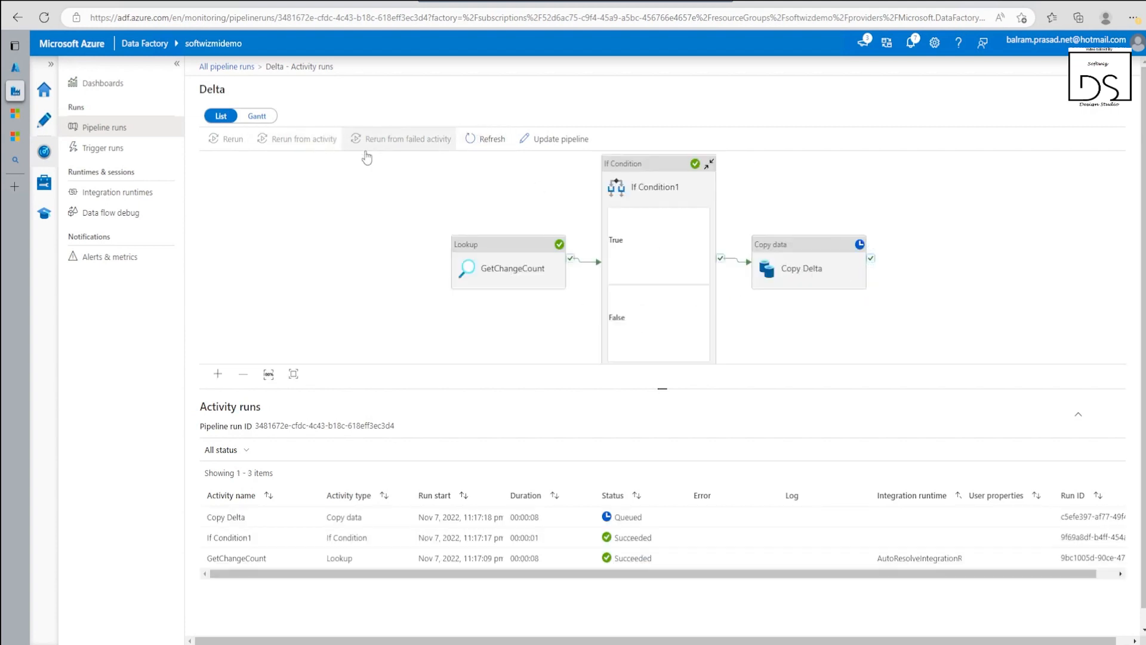
{"action": "left_click", "coordinate": [495, 144]}
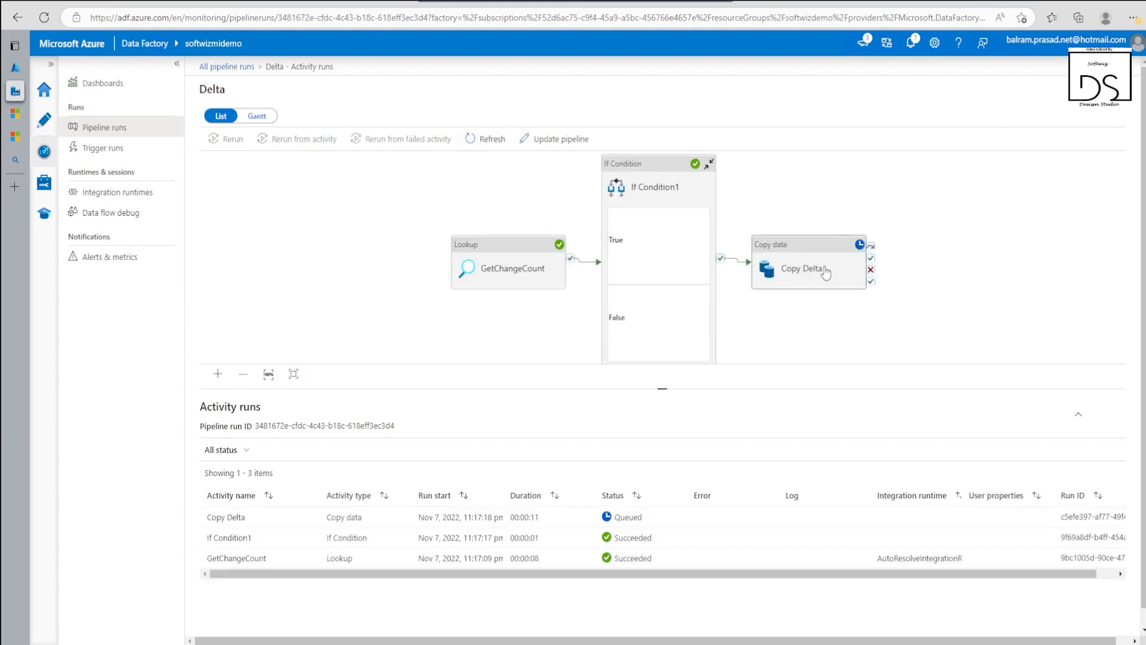
{"action": "left_click", "coordinate": [480, 146]}
{"action": "left_click", "coordinate": [481, 147]}
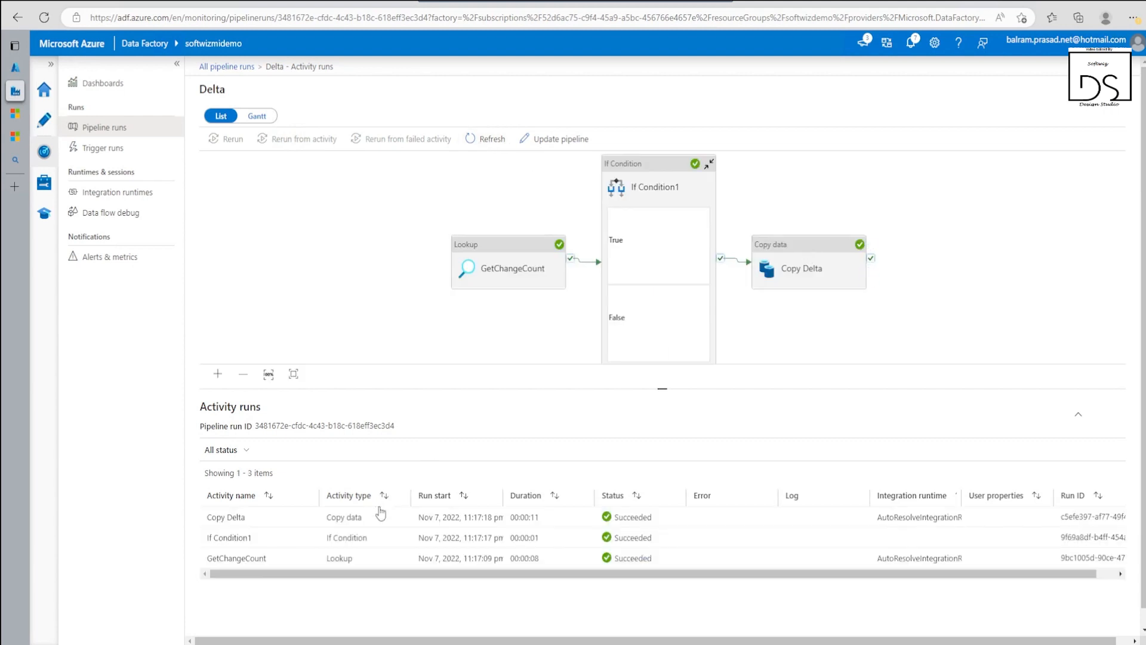
Inspect the rows and files written in the newest run's Copy Delta details, and close the details
{"action": "left_click", "coordinate": [308, 517]}
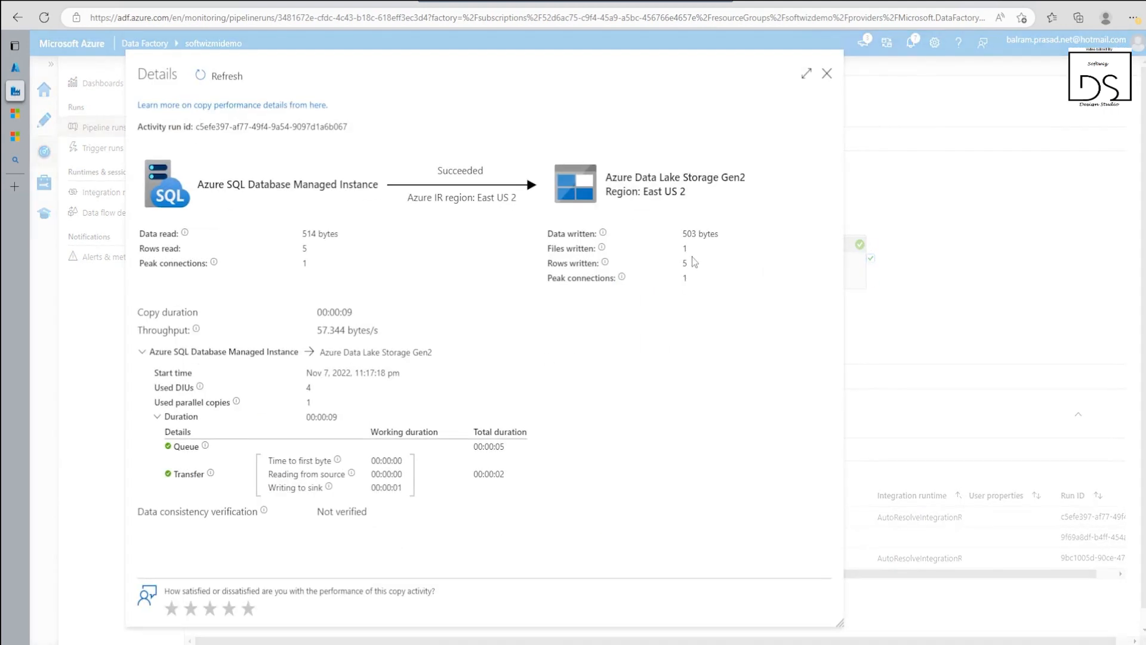
{"action": "left_click_drag", "start_coordinate": [563, 263], "coordinate": [628, 272]}
{"action": "left_click", "coordinate": [681, 265]}
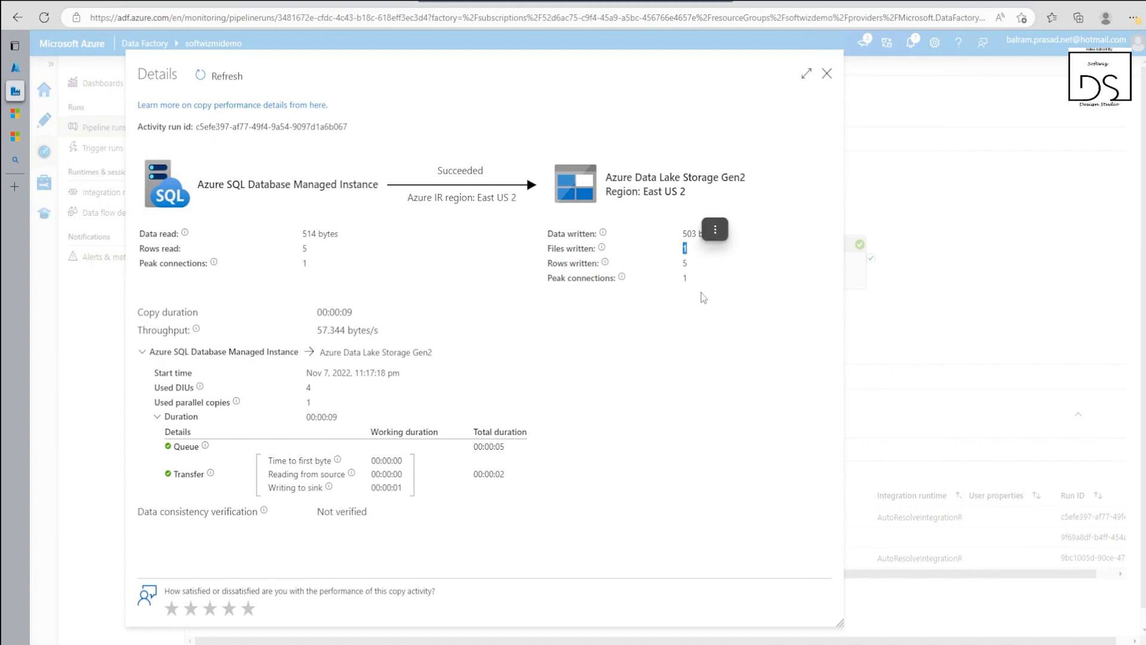
{"action": "left_click", "coordinate": [827, 74]}
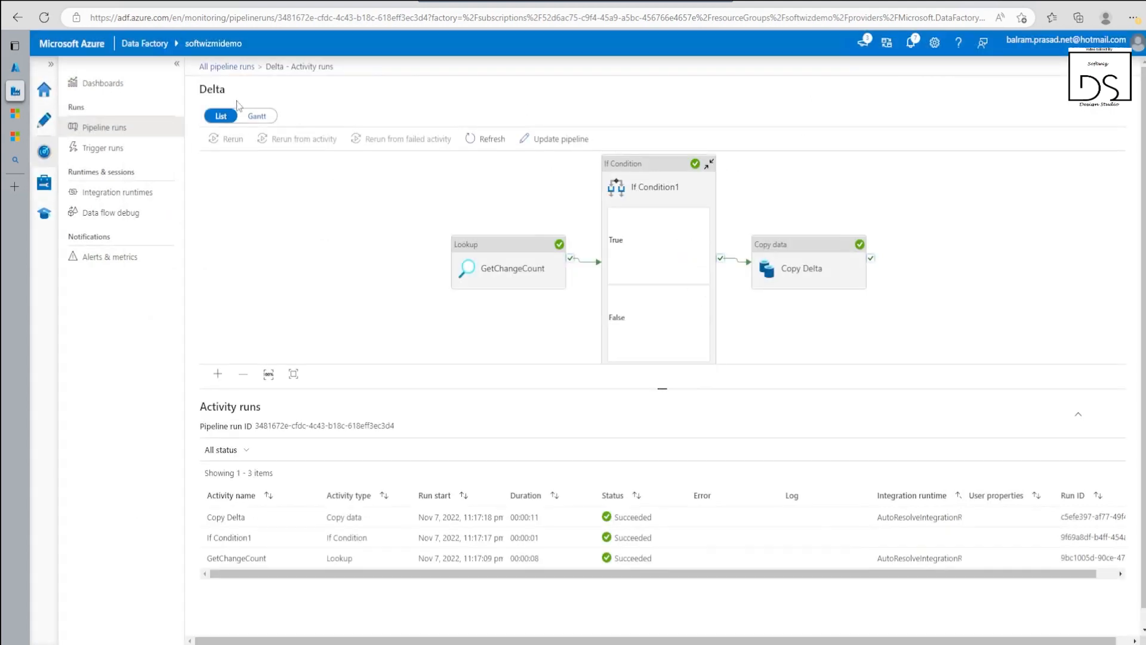
Open the earlier Delta run from the pipeline runs list, check the rows written in its Copy Delta details, and close them
{"action": "left_click", "coordinate": [235, 67]}
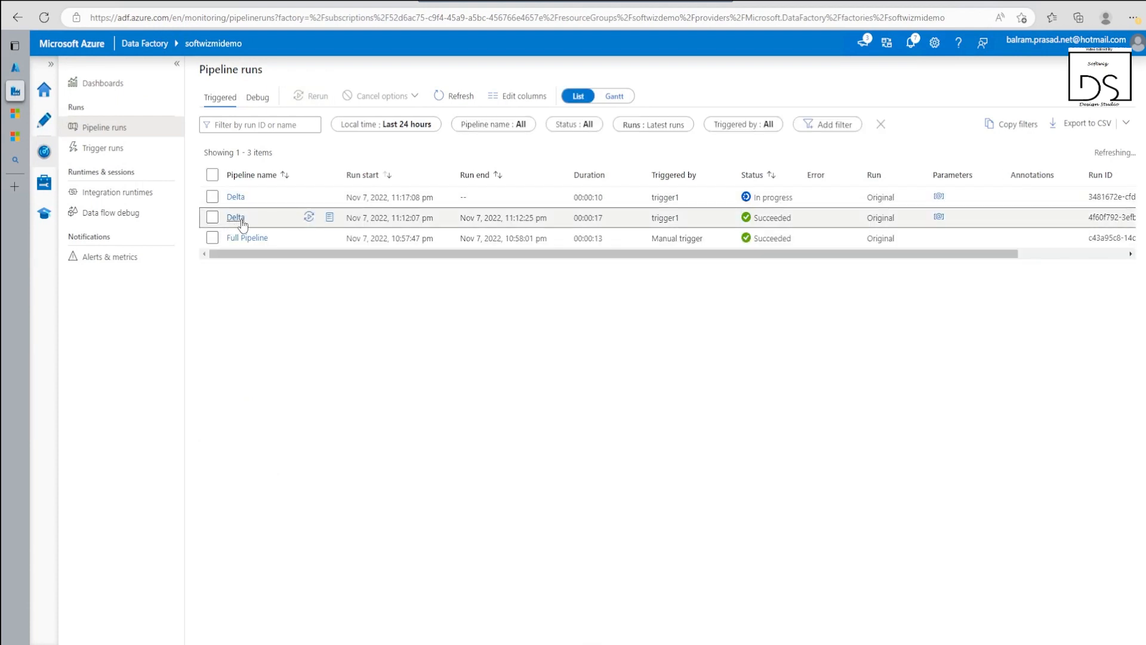
{"action": "left_click", "coordinate": [236, 218]}
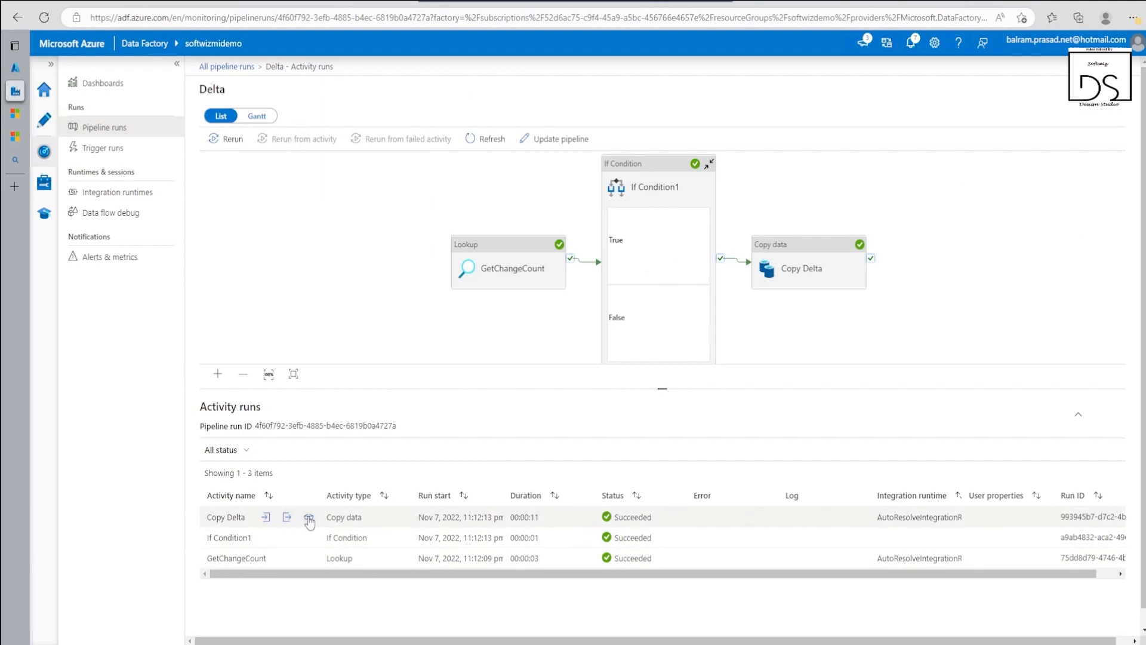
{"action": "left_click", "coordinate": [308, 516]}
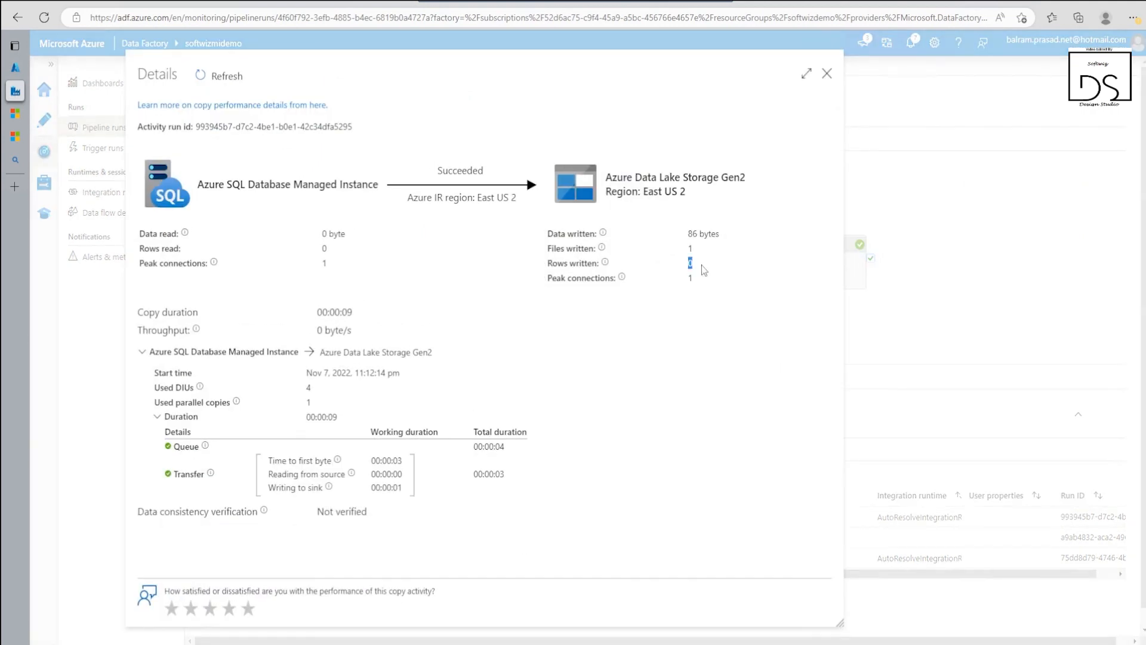
{"action": "left_click", "coordinate": [1006, 256]}
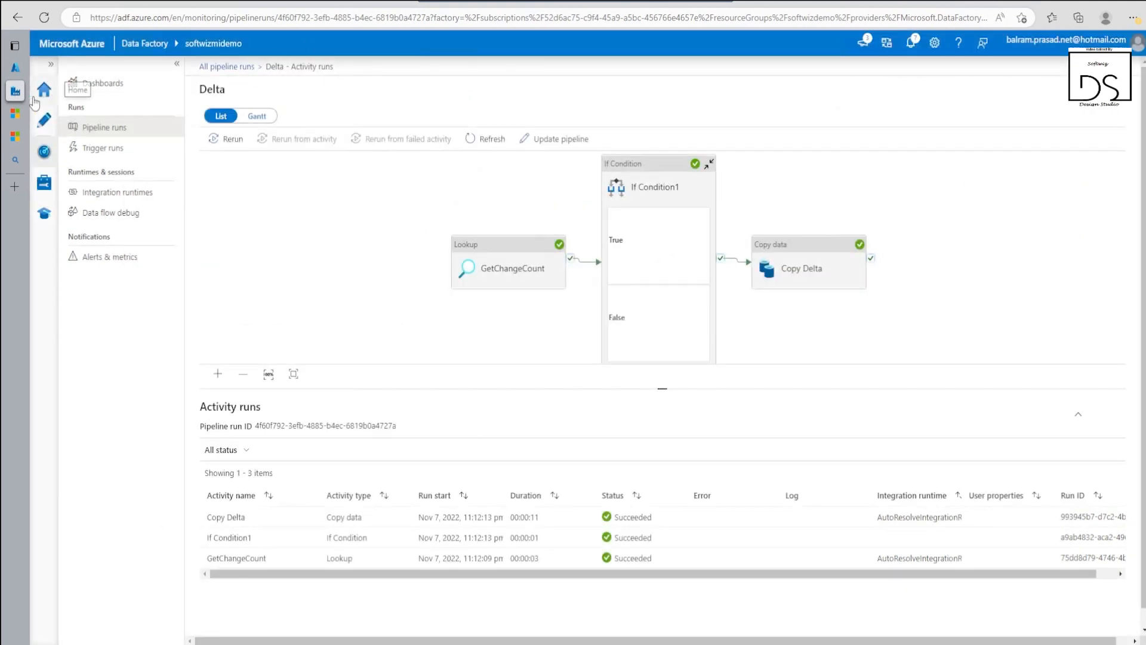
Switch to the Azure portal and browse the customer container to the folder customer/Delta/2022/11/08
{"action": "left_click", "coordinate": [15, 67]}
{"action": "left_click", "coordinate": [248, 165]}
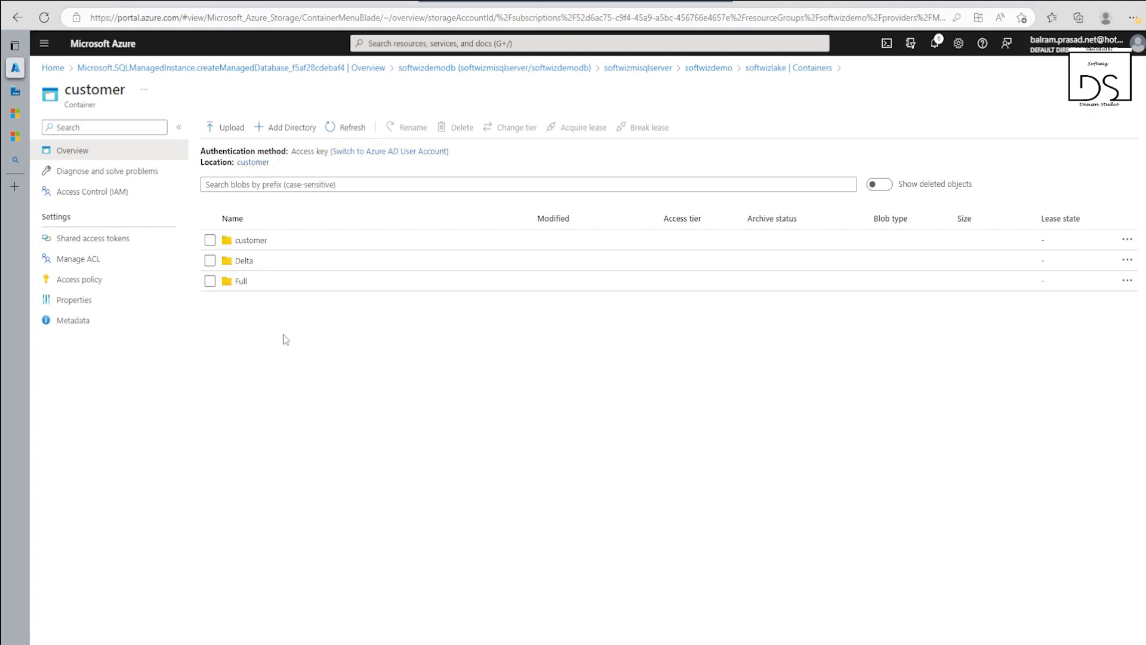
{"action": "left_click", "coordinate": [252, 241]}
{"action": "left_click", "coordinate": [247, 266]}
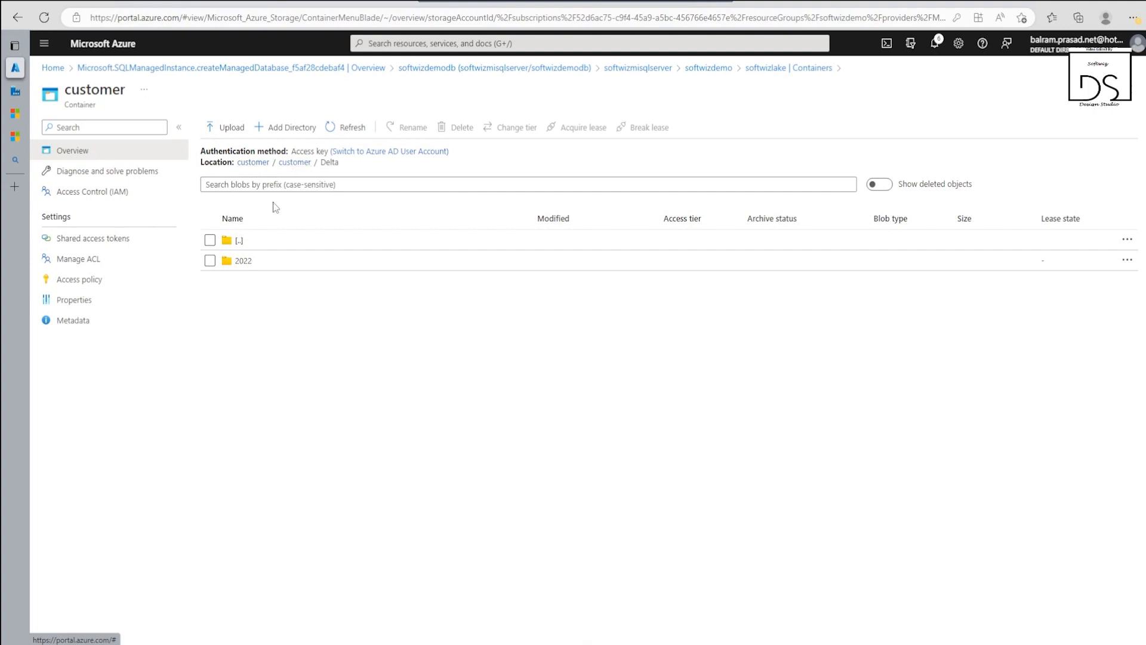
{"action": "left_click", "coordinate": [244, 265]}
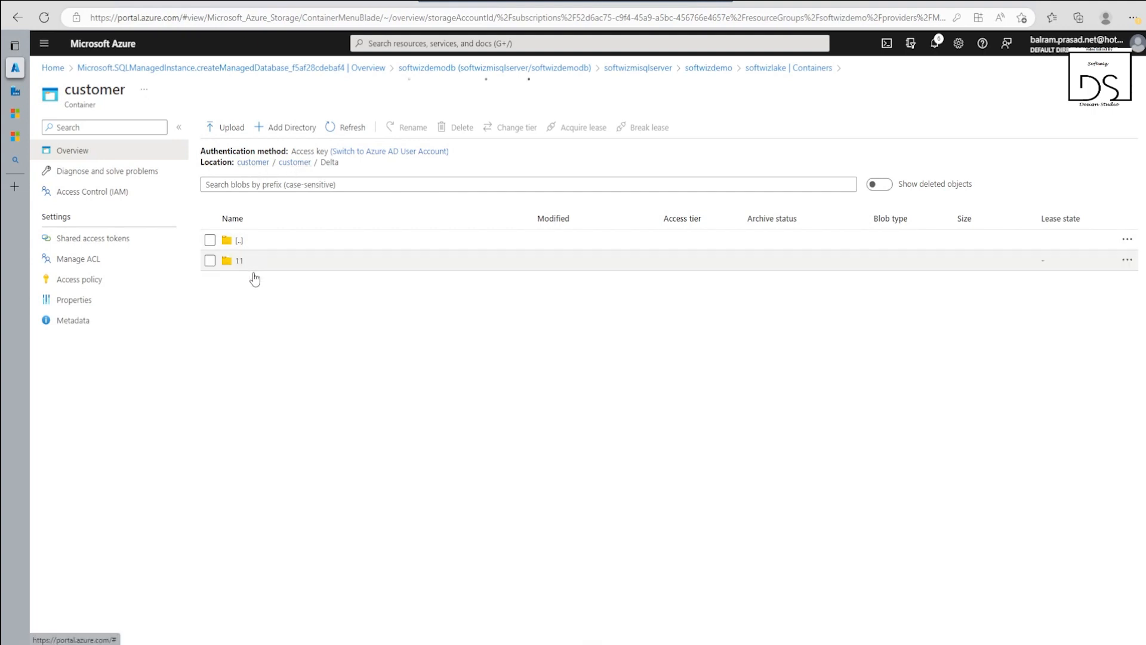
{"action": "left_click", "coordinate": [242, 264]}
{"action": "left_click", "coordinate": [251, 266]}
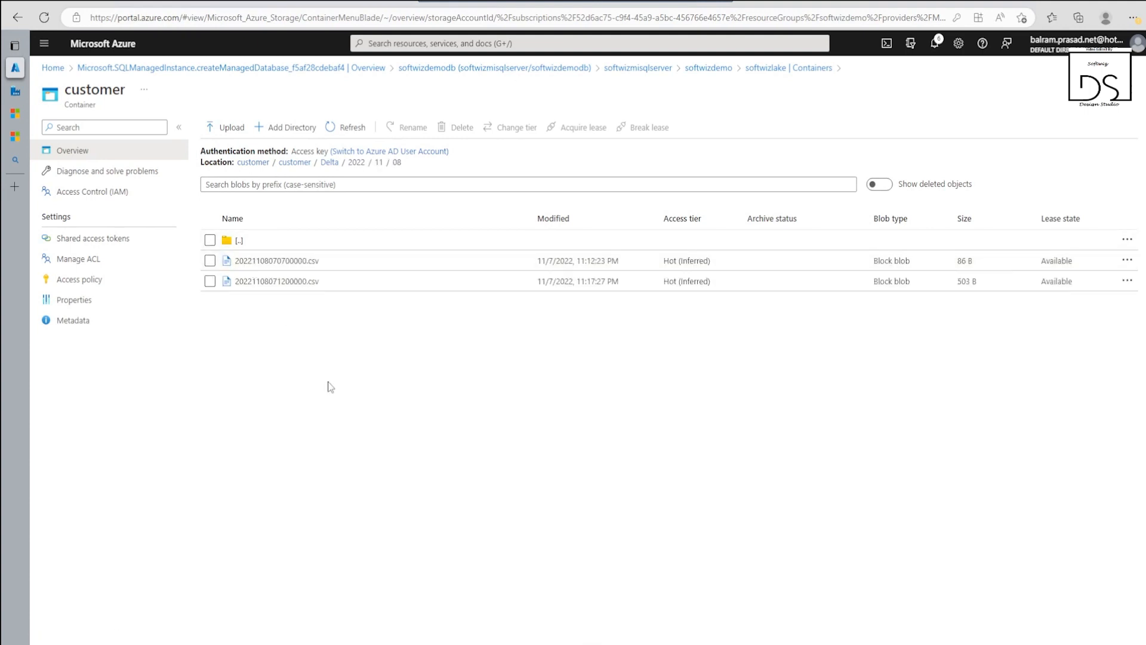
Open 20221108070700000.csv, inspect the header row in its contents, and close the file
{"action": "left_click", "coordinate": [293, 279]}
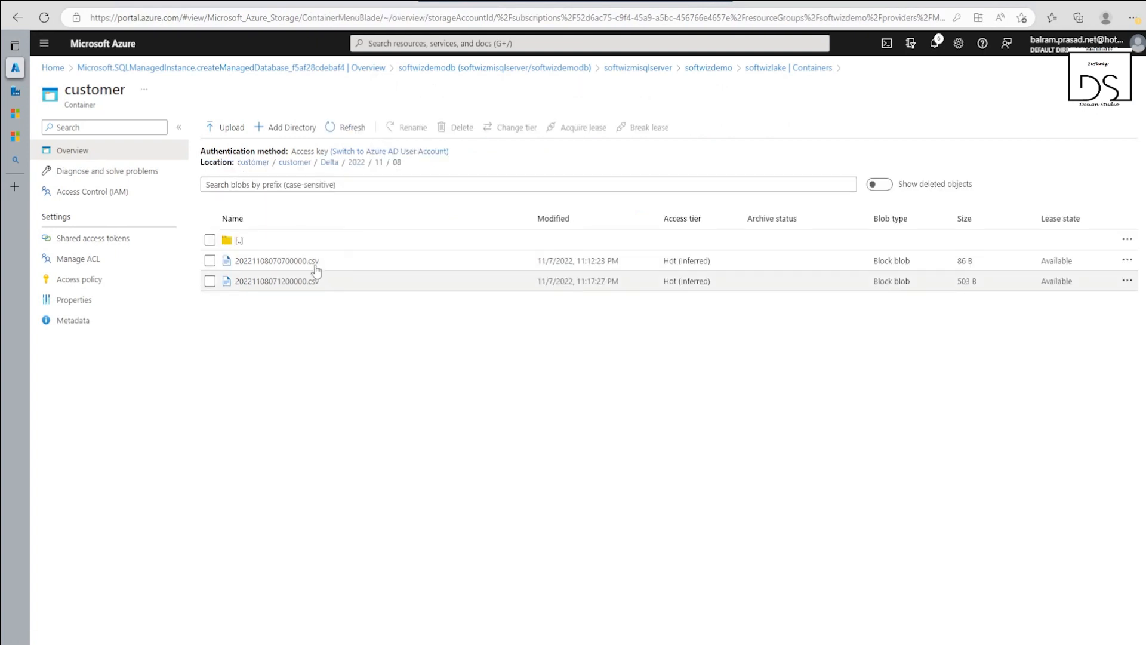
{"action": "left_click", "coordinate": [312, 262]}
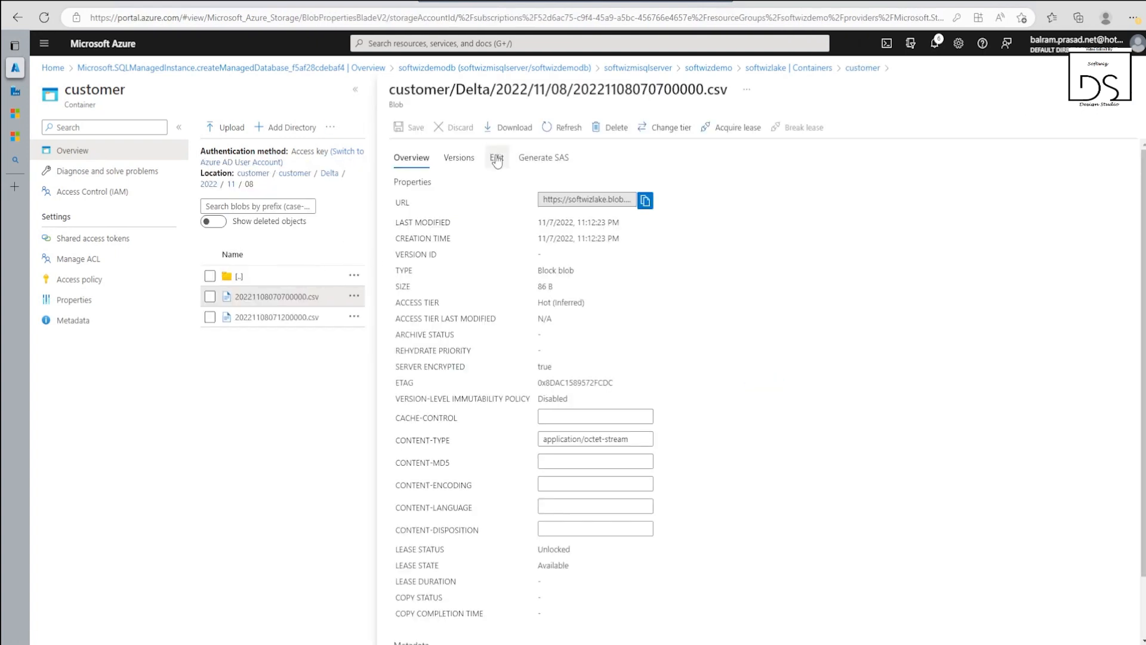
{"action": "left_click", "coordinate": [496, 158]}
{"action": "left_click_drag", "start_coordinate": [561, 184], "coordinate": [821, 184]}
{"action": "left_click", "coordinate": [1132, 89]}
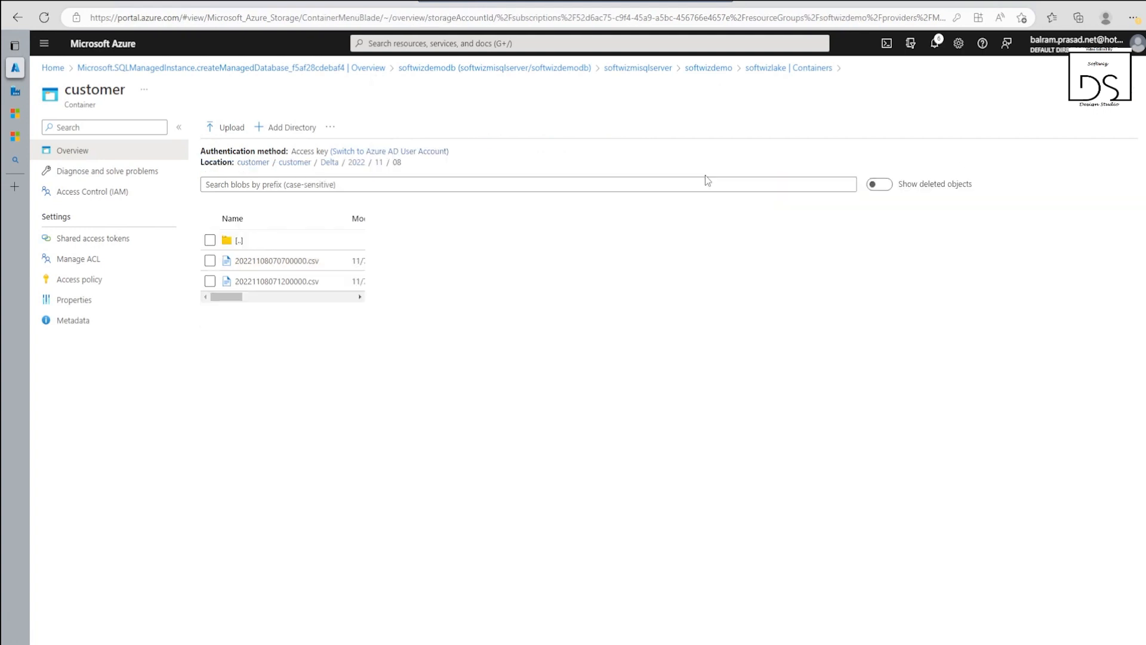
Open the contents of 20221108071200000.csv and examine the operation codes, customer IDs and names in its change rows
{"action": "left_click", "coordinate": [251, 282]}
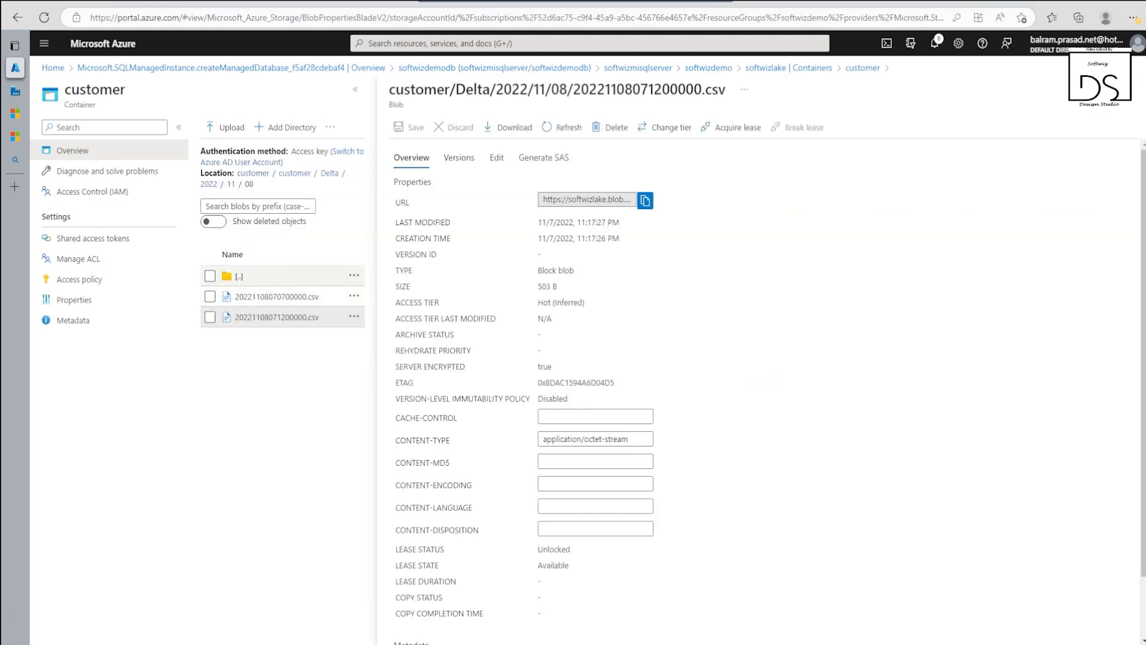
{"action": "left_click", "coordinate": [497, 158]}
{"action": "left_click_drag", "start_coordinate": [544, 195], "coordinate": [622, 206]}
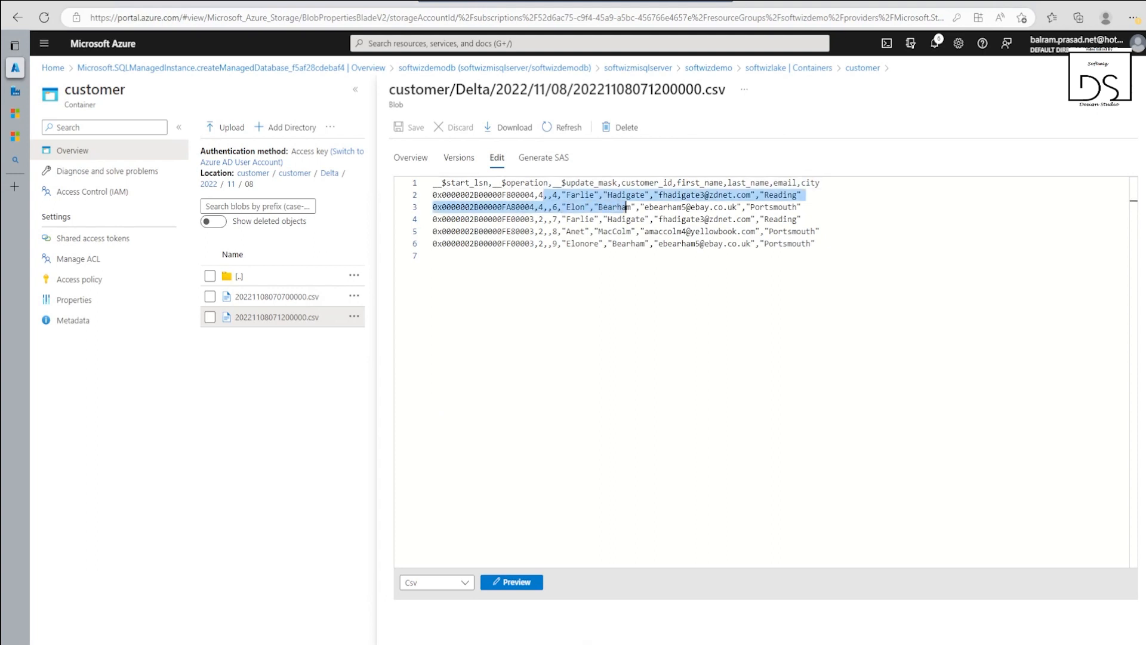
{"action": "left_click", "coordinate": [571, 219]}
{"action": "left_click", "coordinate": [566, 207]}
{"action": "left_click_drag", "start_coordinate": [566, 219], "coordinate": [608, 243]}
{"action": "left_click", "coordinate": [570, 231]}
{"action": "left_click", "coordinate": [606, 263]}
{"action": "left_click_drag", "start_coordinate": [539, 207], "coordinate": [590, 207]}
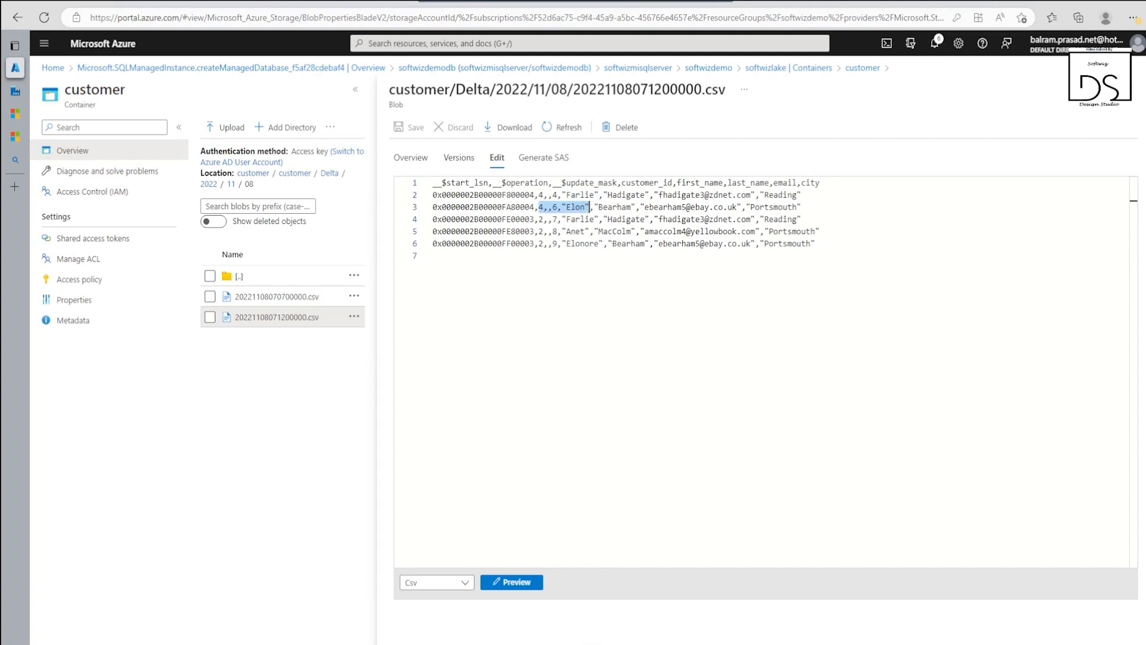
{"action": "left_click", "coordinate": [590, 207]}
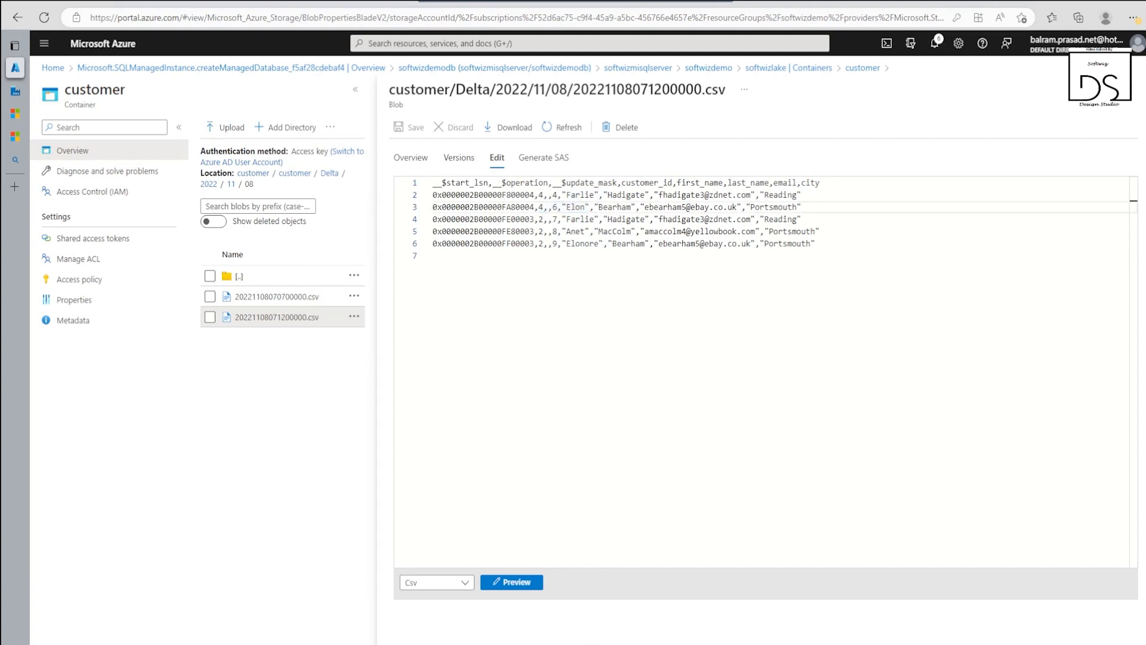
Check the insert and update statements in Azure Data Studio, compare them with the file's customer rows in the portal, and close the file
{"action": "key", "text": "alt+Tab"}
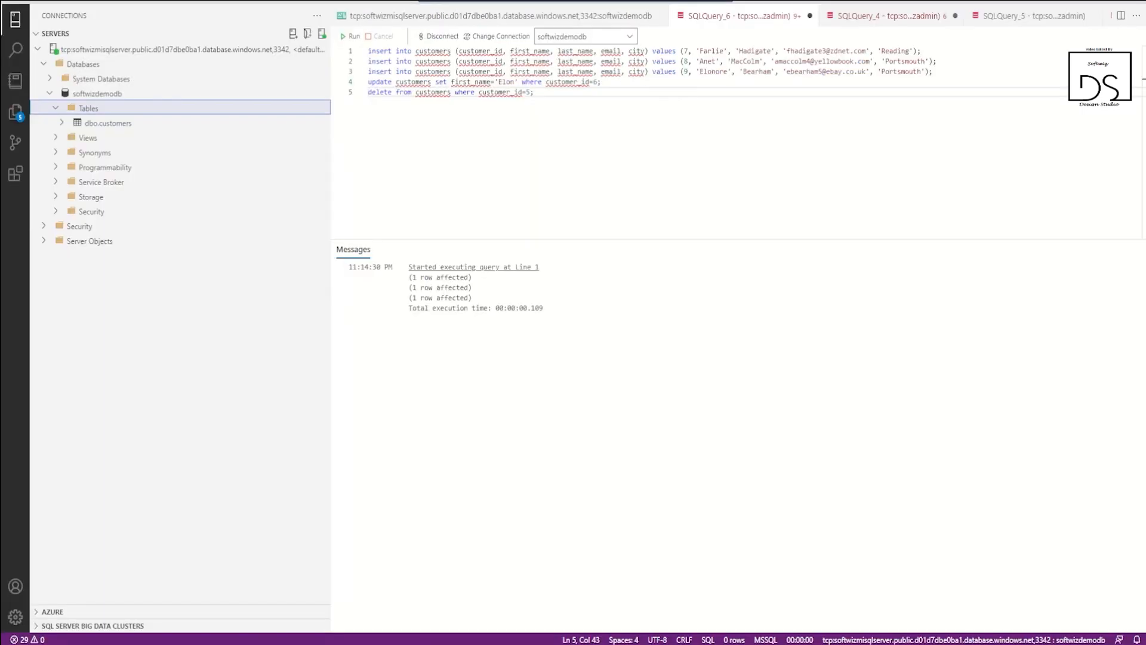
{"action": "key", "text": "alt+Tab"}
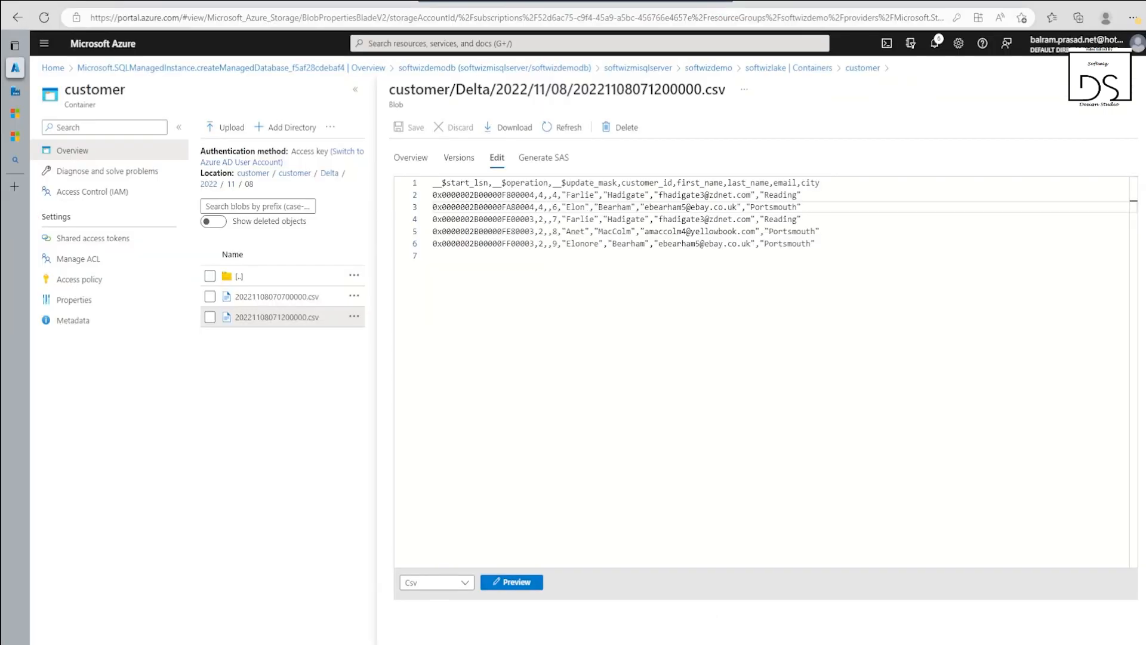
{"action": "left_click_drag", "start_coordinate": [571, 207], "coordinate": [644, 207]}
{"action": "left_click", "coordinate": [607, 232]}
{"action": "left_click_drag", "start_coordinate": [571, 243], "coordinate": [660, 243]}
{"action": "left_click", "coordinate": [651, 272]}
{"action": "left_click_drag", "start_coordinate": [548, 231], "coordinate": [621, 243]}
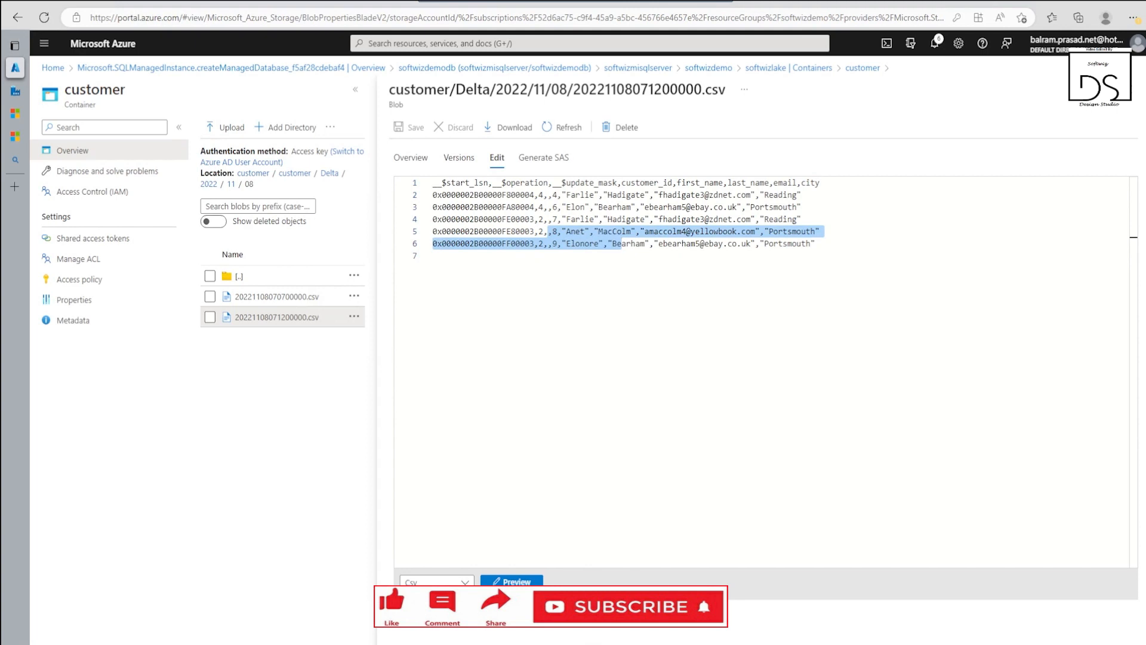
{"action": "left_click", "coordinate": [621, 258]}
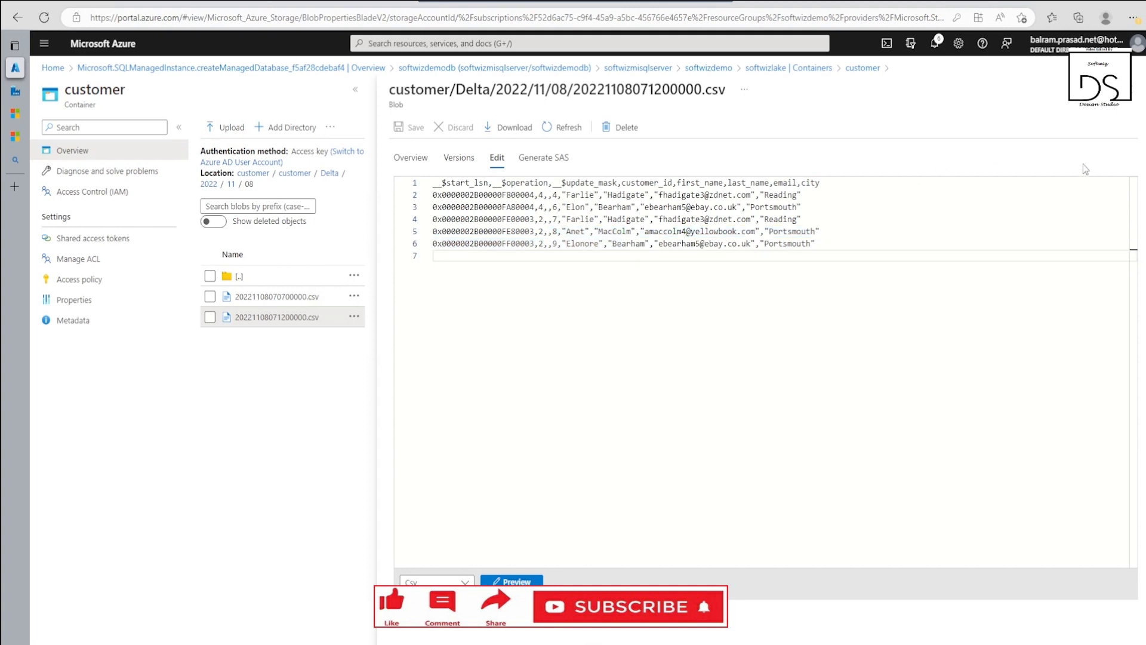
{"action": "left_click", "coordinate": [1128, 90]}
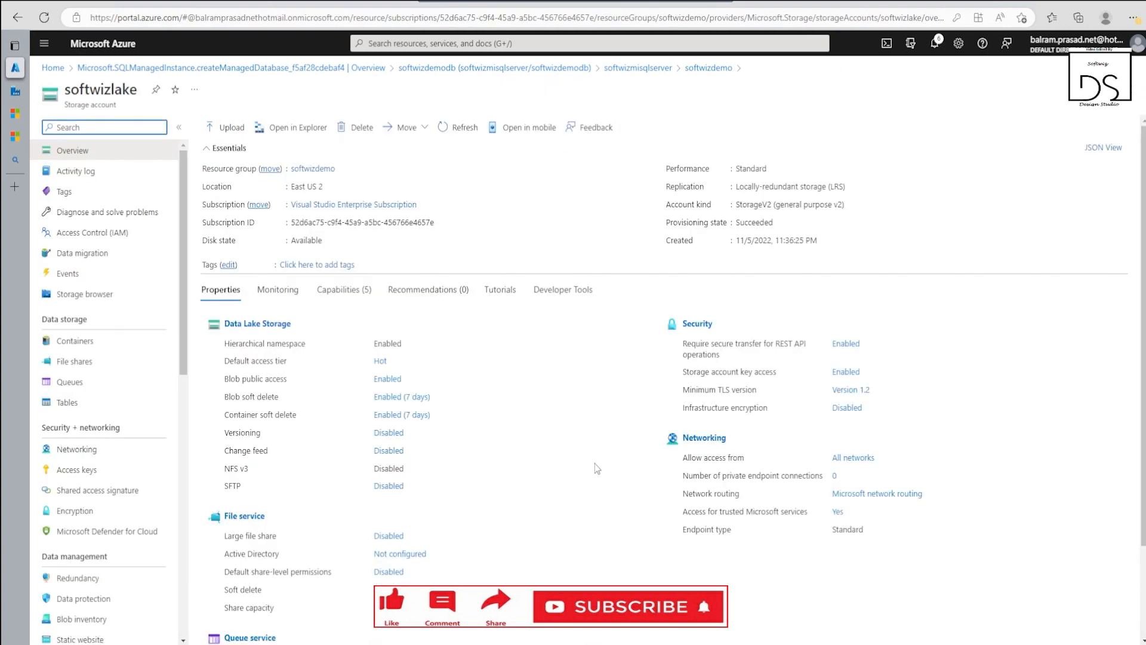